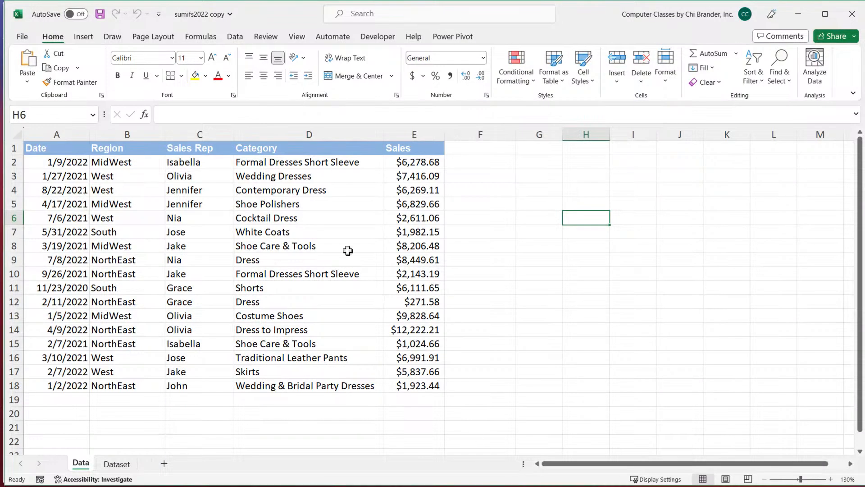
Examine the column headers and the Sales values in column E on the Data sheet
left_click(48, 148)
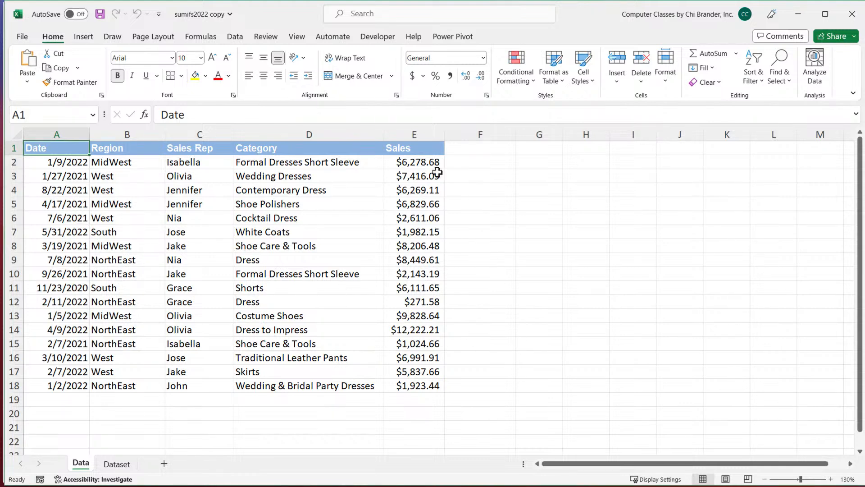
left_click_drag(421, 161, 407, 364)
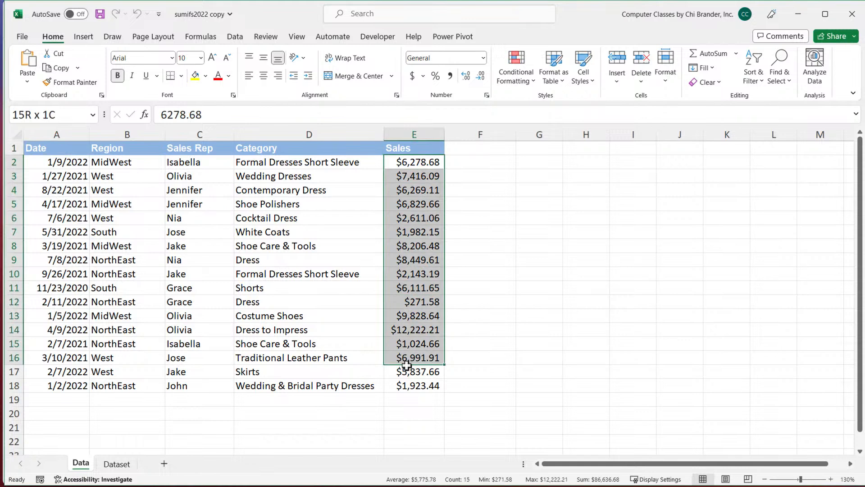
left_click(407, 261)
left_click(520, 177)
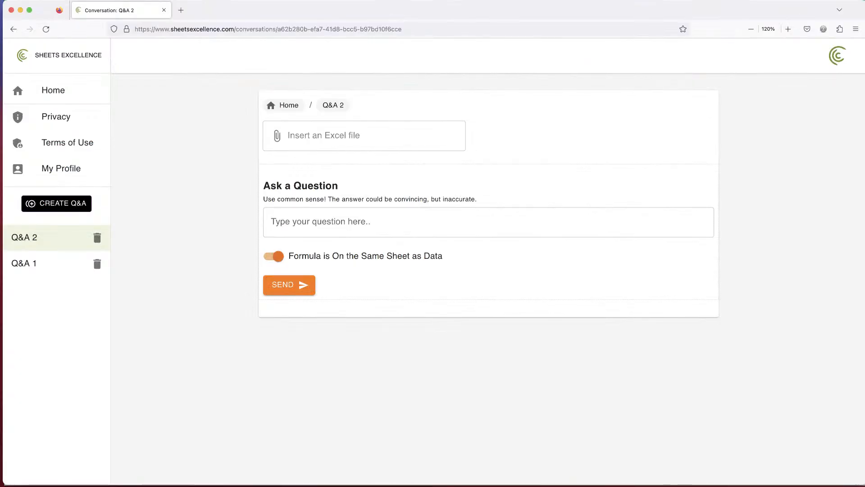
Switch to the Sheets Excellence Q&A 2 conversation, attach sumifs2022.xlsx and remove the Dataset worksheet from it
left_click(348, 141)
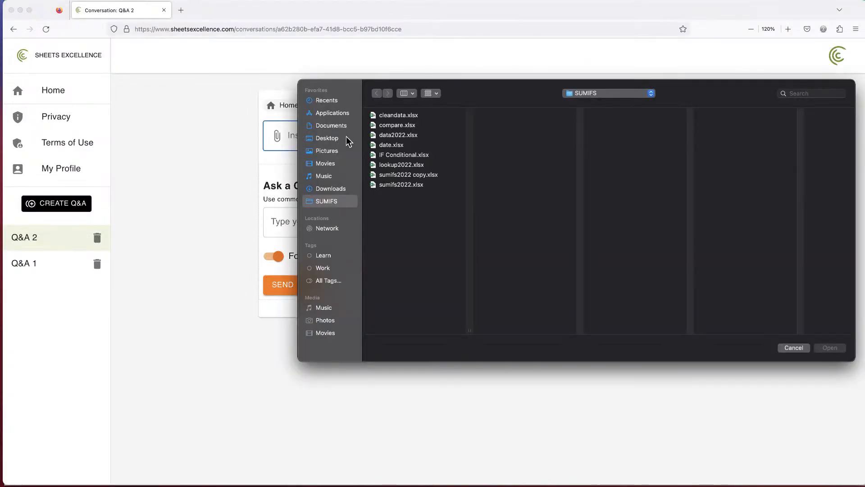
left_click(408, 189)
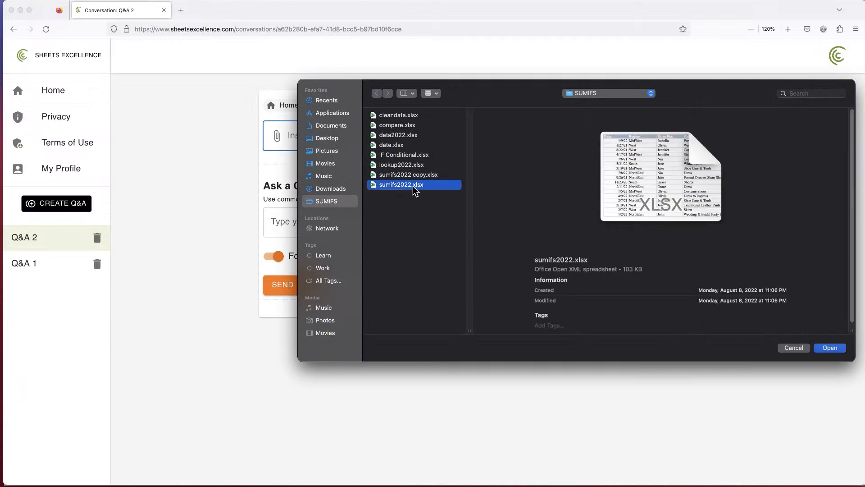
double_click(415, 189)
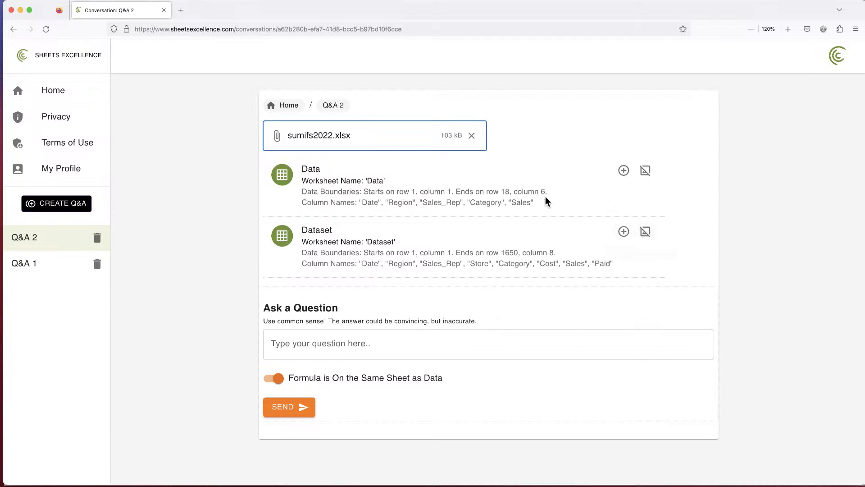
left_click(651, 235)
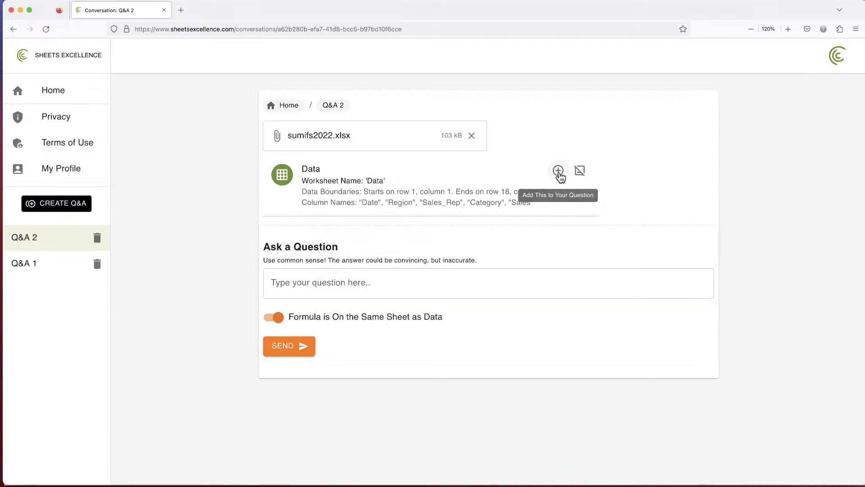
Add the Data worksheet details to the question and send it with the text "How to get total sales?"
left_click(558, 171)
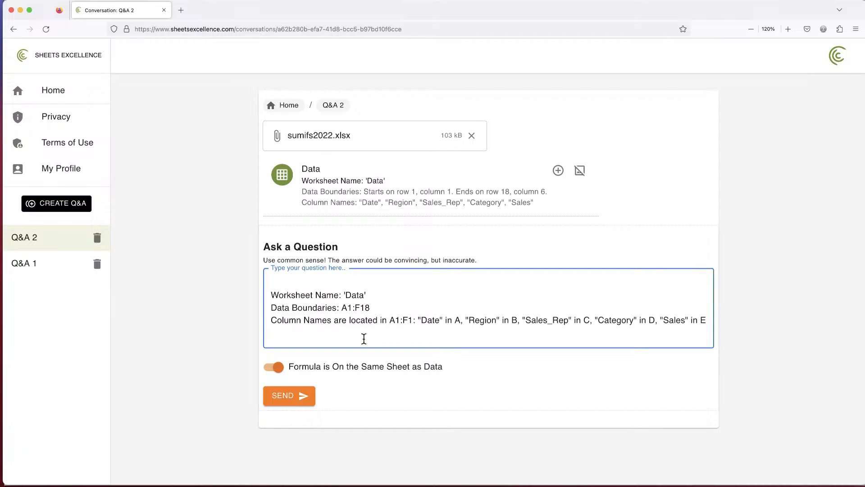
key("Return")
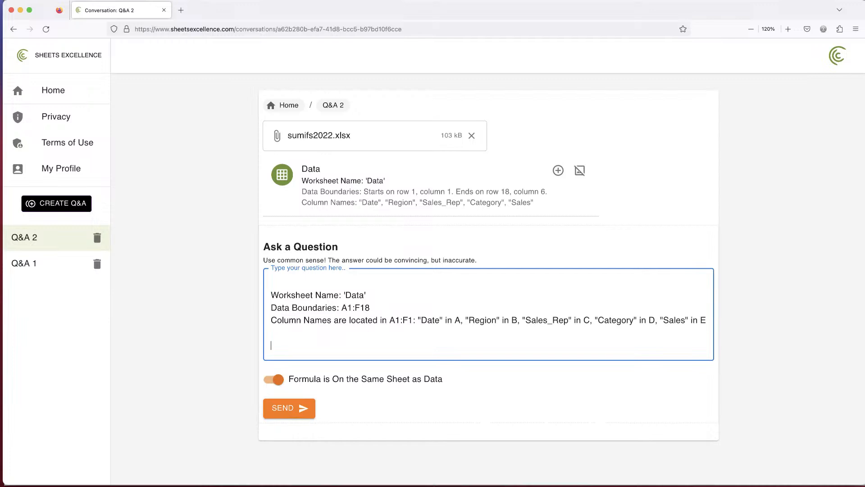
type("How to get tota")
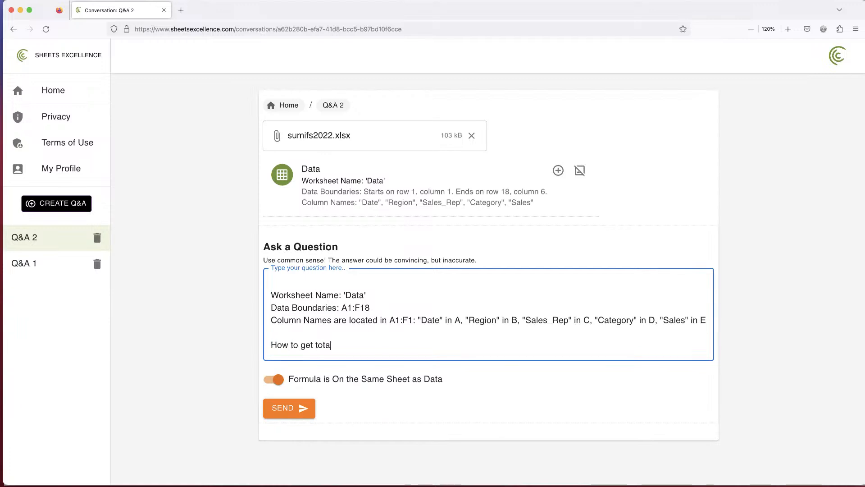
type("l sales?")
left_click(300, 418)
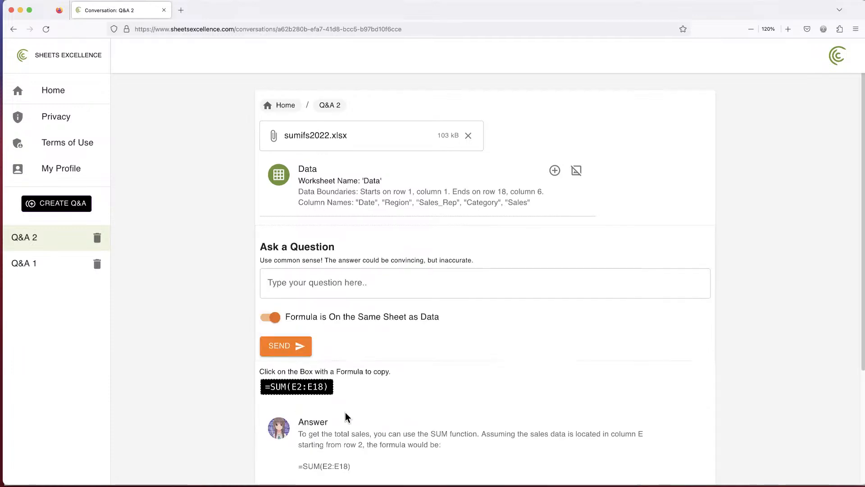
Read the answer about total sales and copy its formula =SUM(E2:E18)
scroll(403, 351, "down", 3)
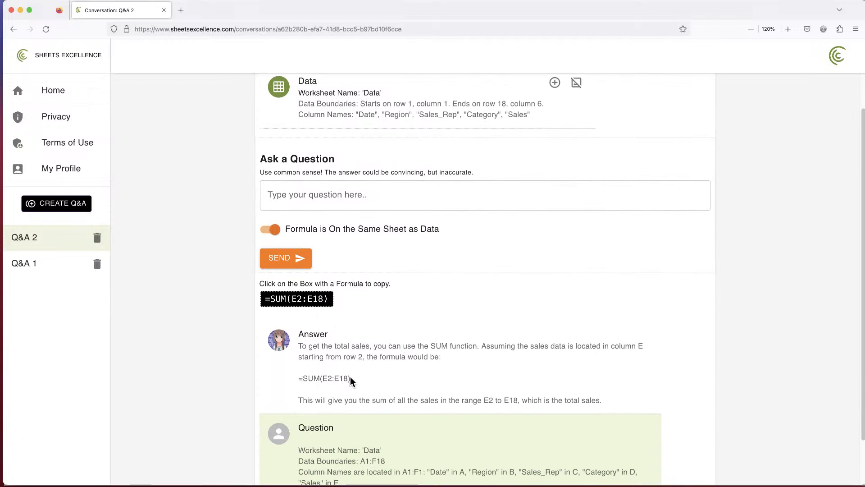
scroll(349, 375, "down", 2)
left_click_drag(350, 344, 301, 346)
left_click(306, 344)
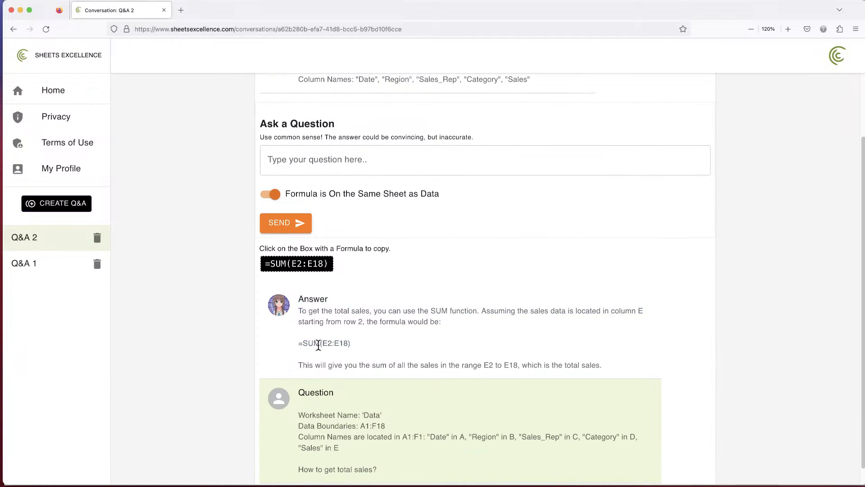
scroll(373, 356, "up", 5)
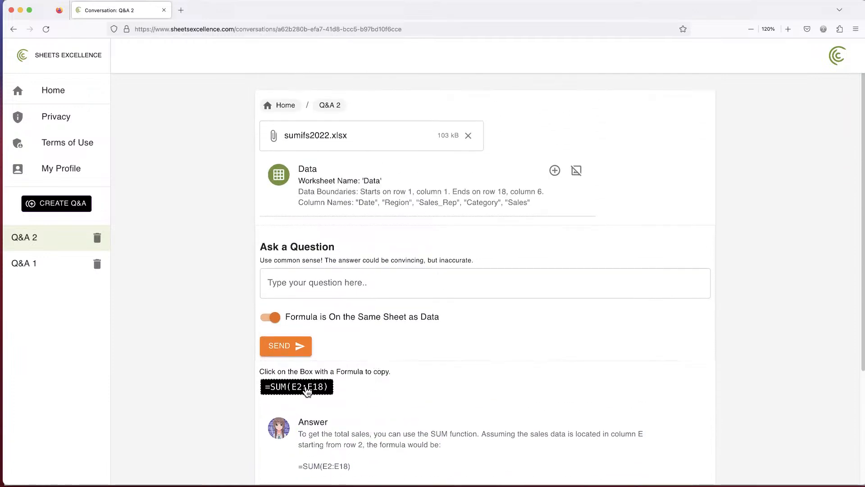
left_click(307, 390)
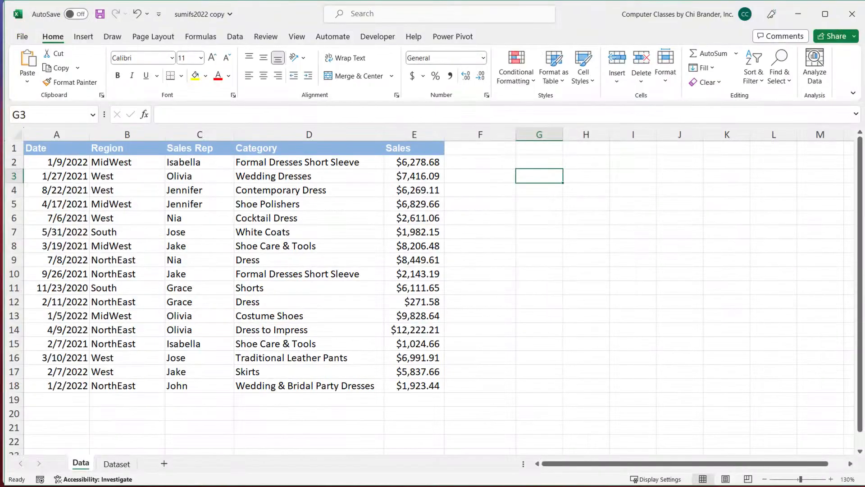
Switch to the Excel workbook and paste the formula =SUM(E2:E18) into cell I3 of the Data sheet
left_click(480, 161)
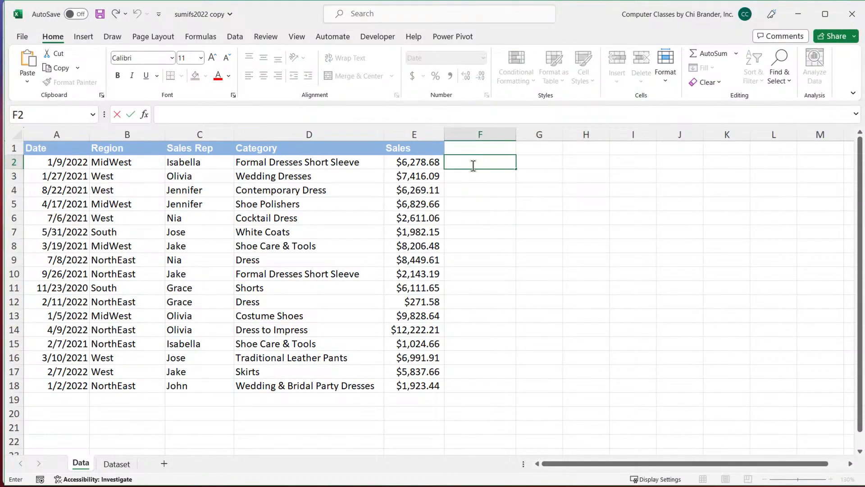
key("super")
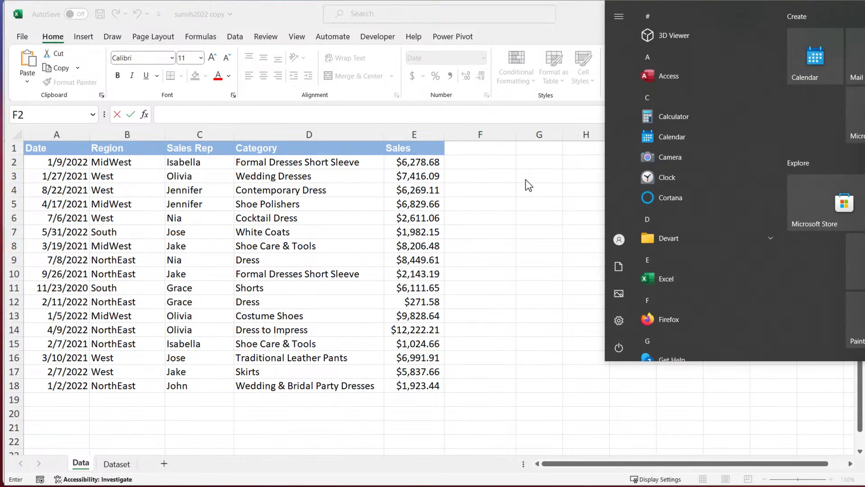
left_click(526, 181)
left_click(630, 175)
key("ctrl+v")
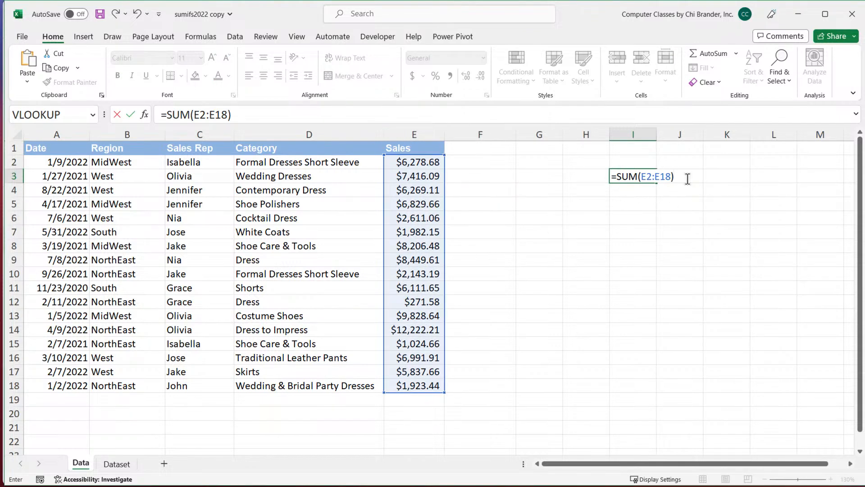
key("Return")
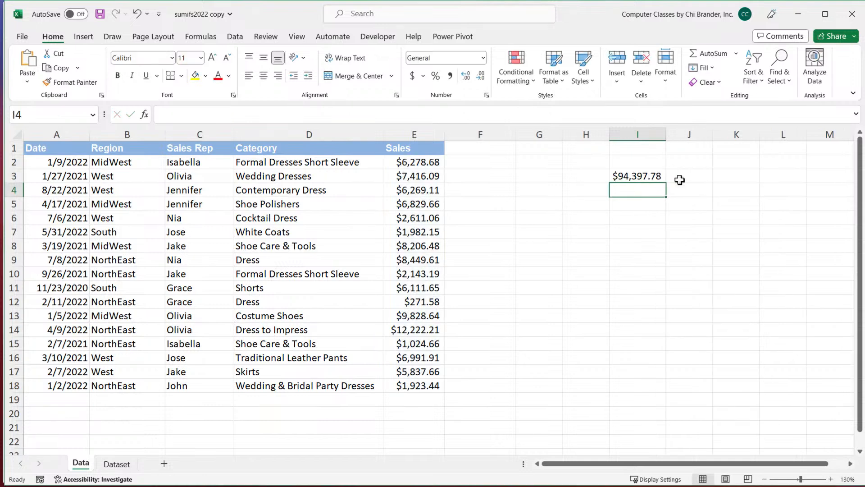
Move the total sales formula from cell I3 to cell G2
double_click(631, 176)
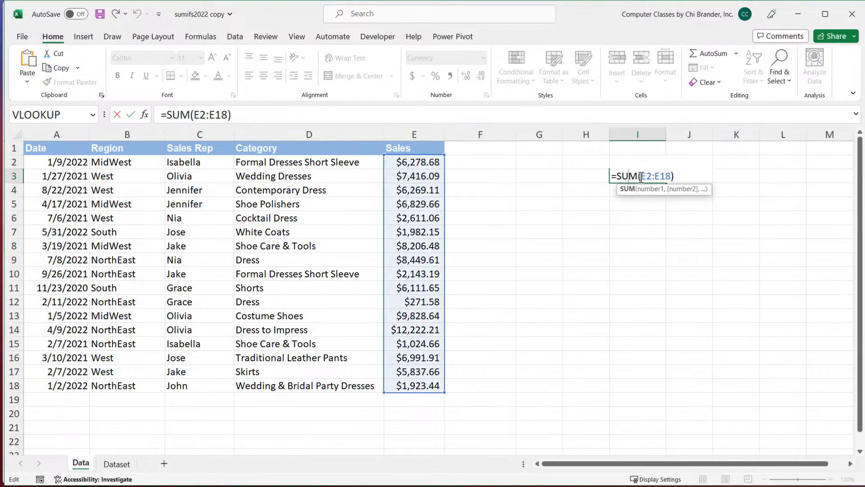
key("Escape")
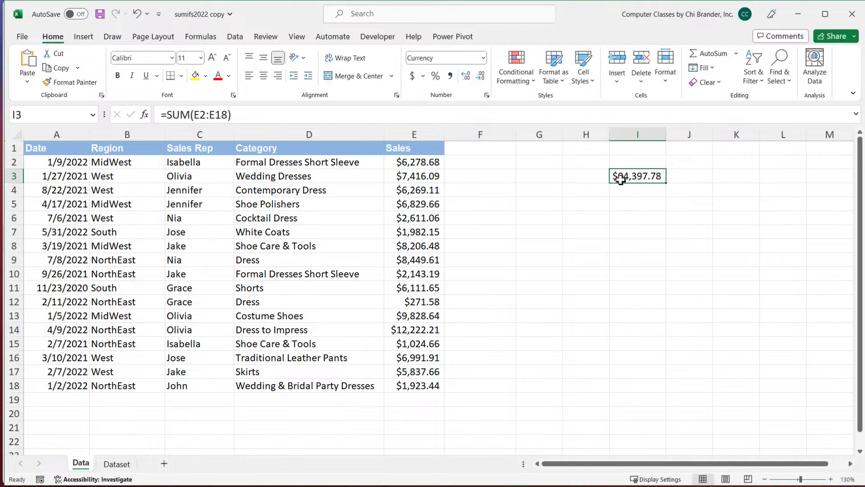
double_click(622, 178)
triple_click(628, 176)
key("ctrl+c")
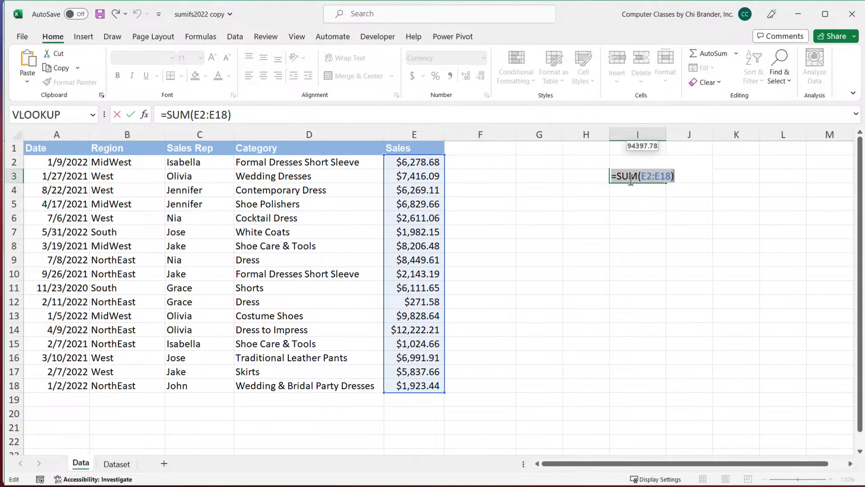
key("Delete")
left_click(541, 164)
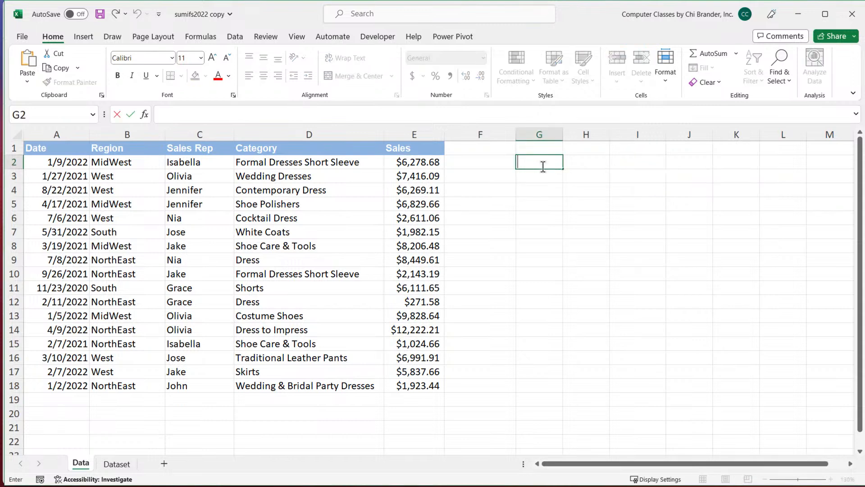
key("ctrl+v")
left_click(500, 174)
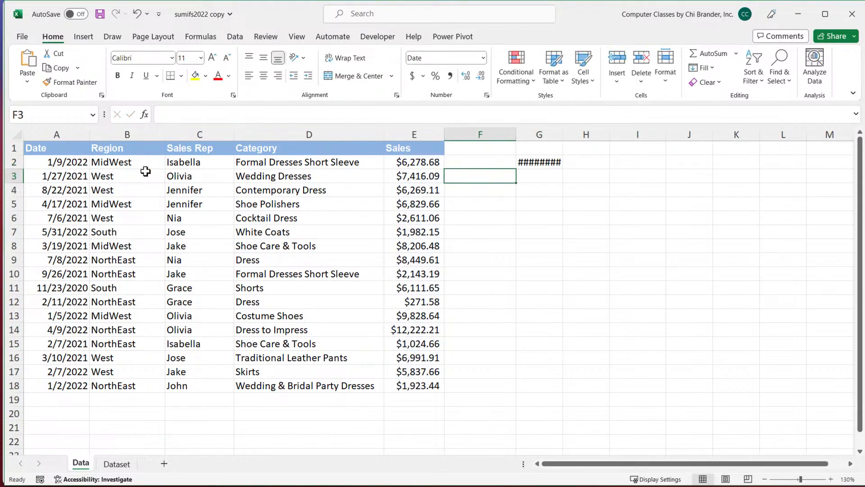
Enlarge the sheet and examine the E2 and E18 references of the SUM formula in G2 against the Sales column
left_click(62, 151)
scroll(67, 160, "up", 3)
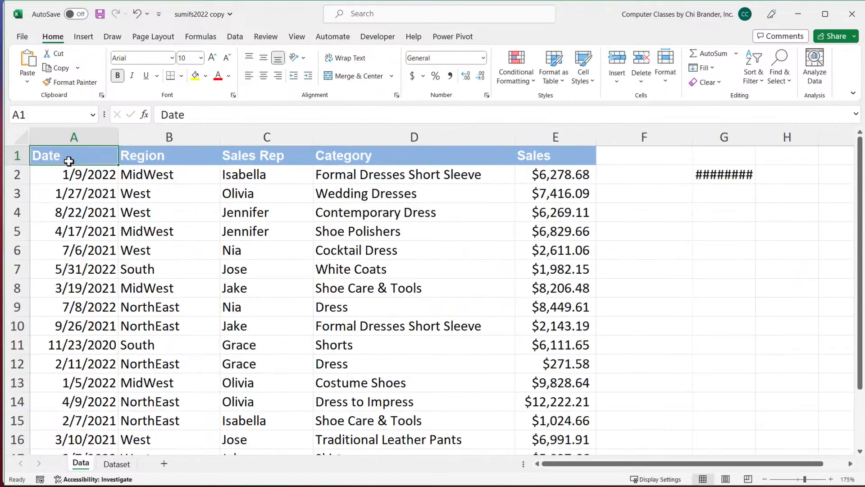
double_click(744, 177)
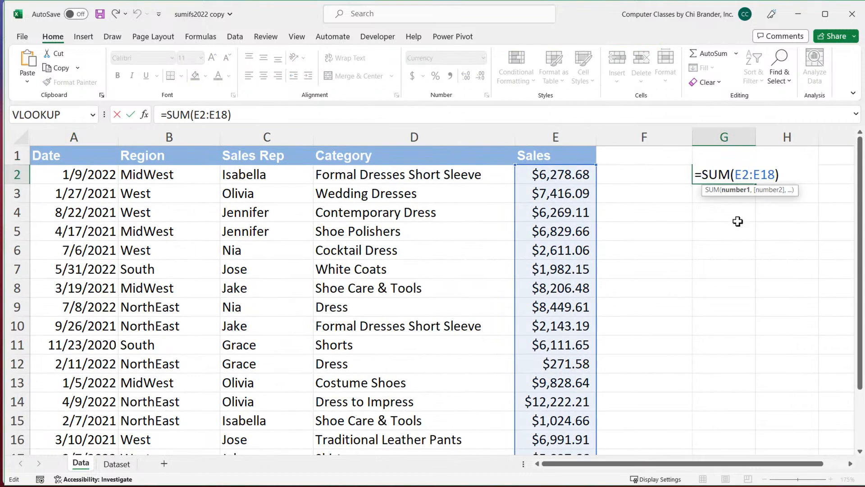
left_click_drag(708, 175, 750, 176)
left_click(735, 175)
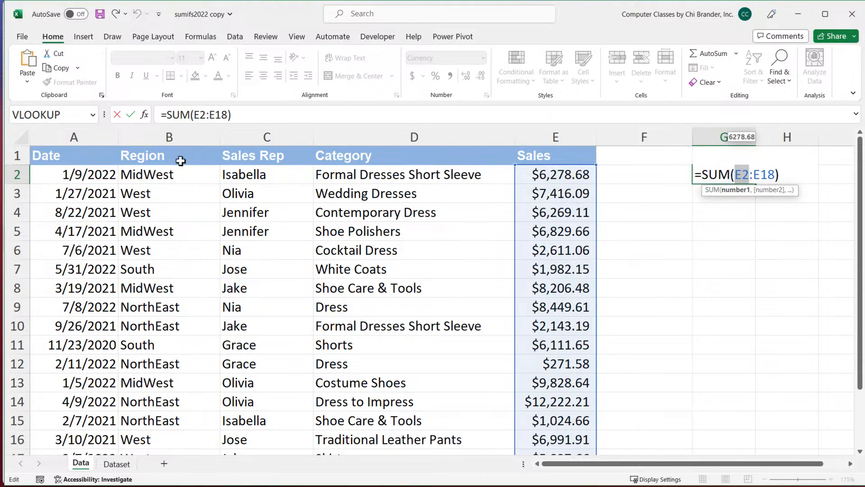
left_click(749, 175)
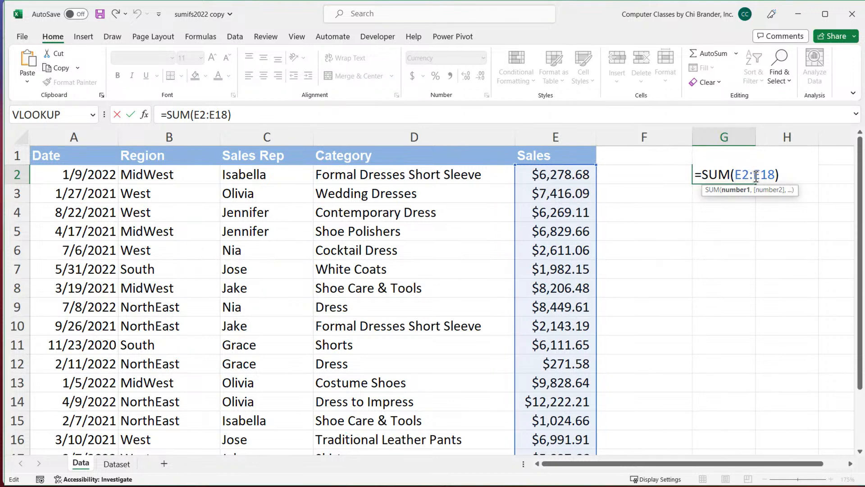
left_click_drag(754, 175, 777, 175)
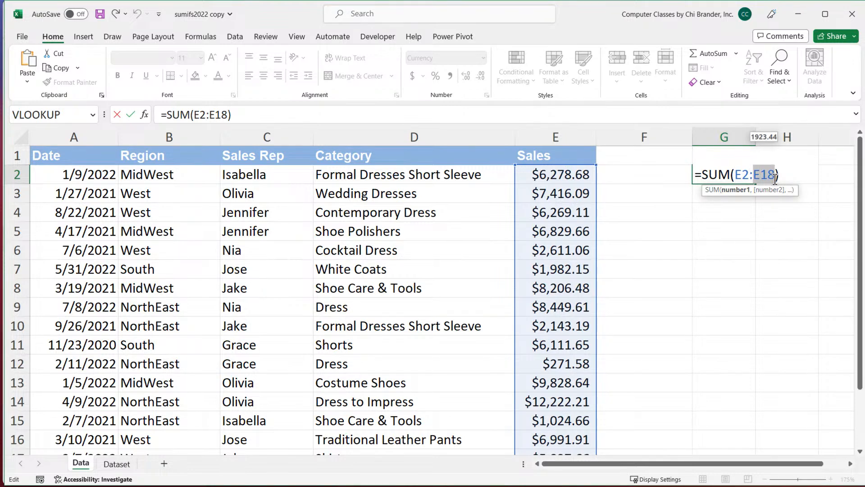
scroll(547, 278, "down", 3)
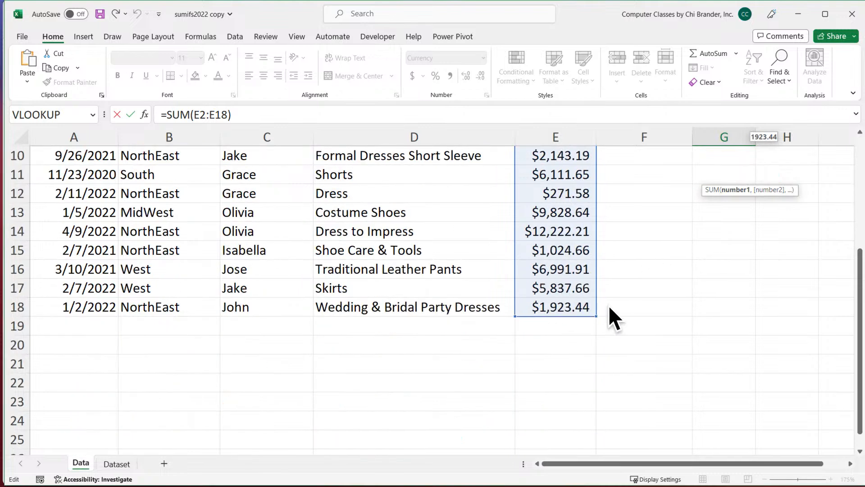
scroll(615, 288, "up", 3)
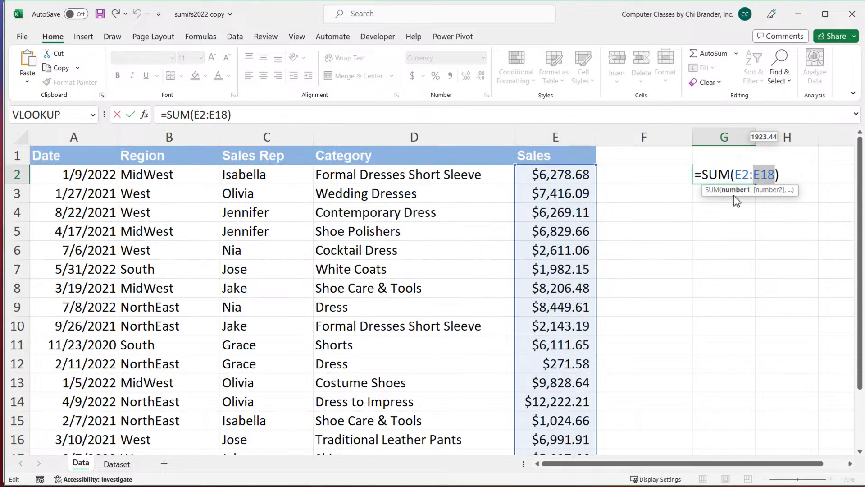
key("ctrl+Return")
Widen column G so the total in G2 fits in the cell
left_click(106, 154)
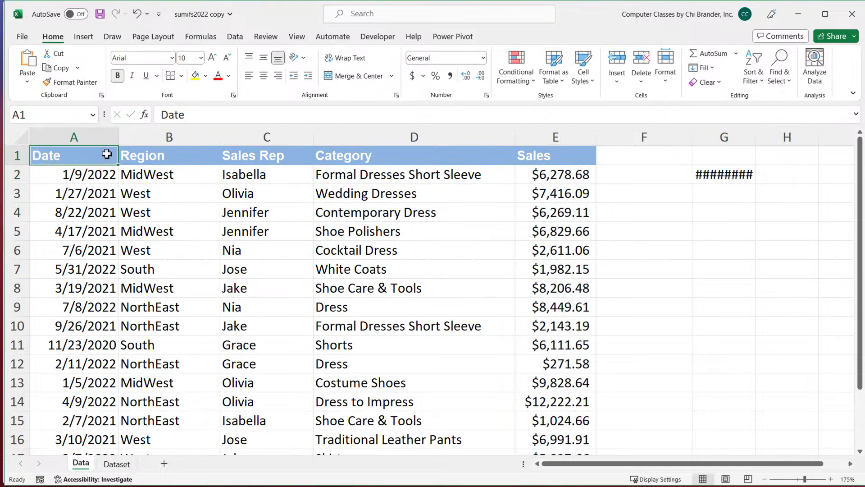
scroll(106, 153, "down", 2, "ctrl")
left_click_drag(631, 134, 660, 134)
Clear the total sales formula from cell G2
left_click(581, 167)
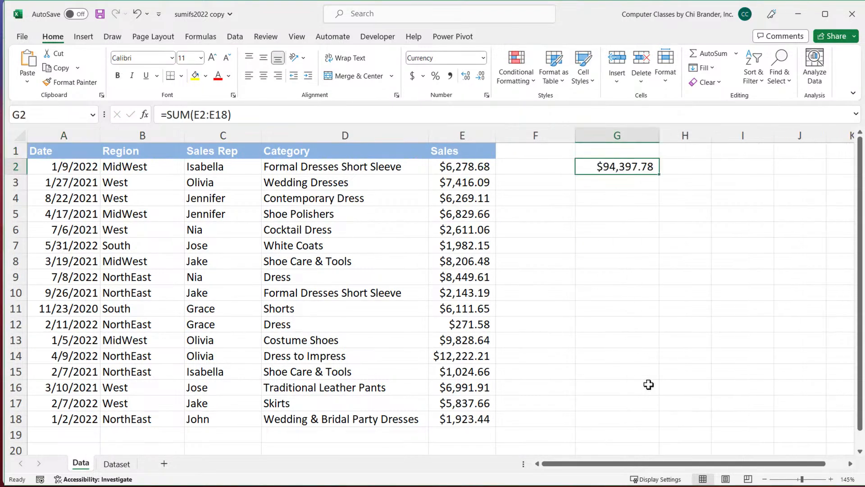
key("Delete")
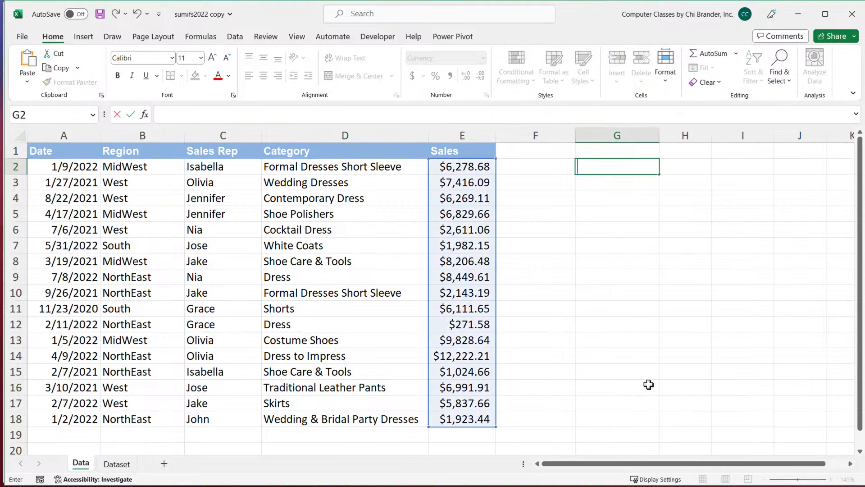
key("Return")
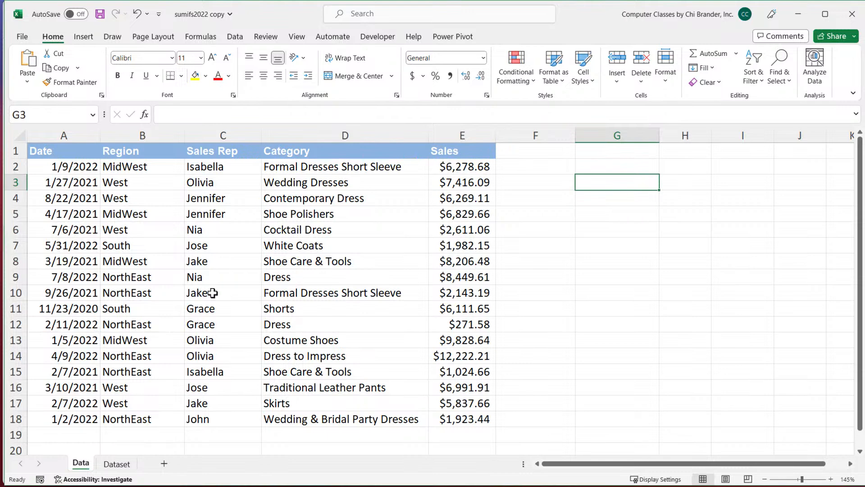
Check the Region entries in column B, and in Sheets Excellence examine the worksheet details included with the earlier total sales question
left_click_drag(147, 164, 147, 372)
left_click(138, 283)
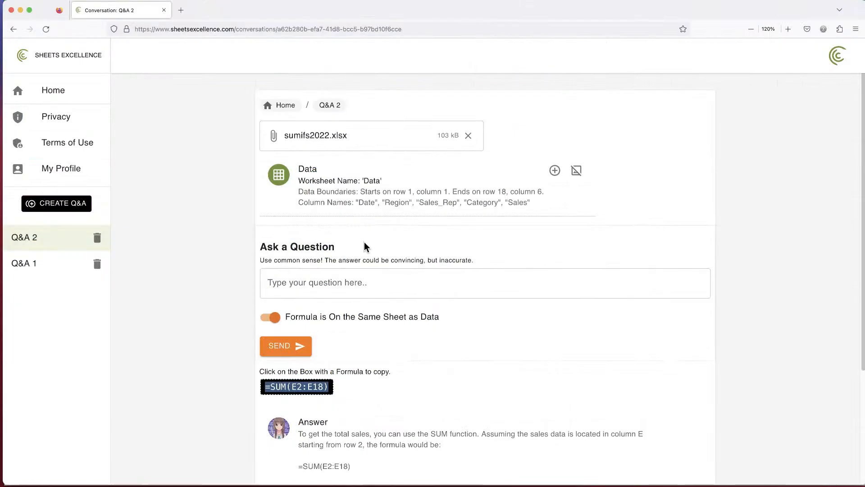
scroll(379, 286, "down", 1)
scroll(381, 243, "down", 3)
scroll(379, 297, "up", 2)
left_click(347, 181)
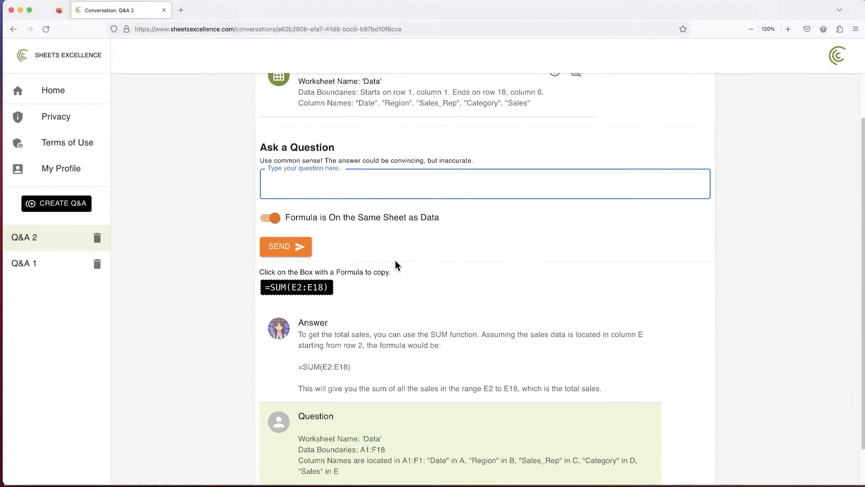
scroll(473, 369, "down", 1)
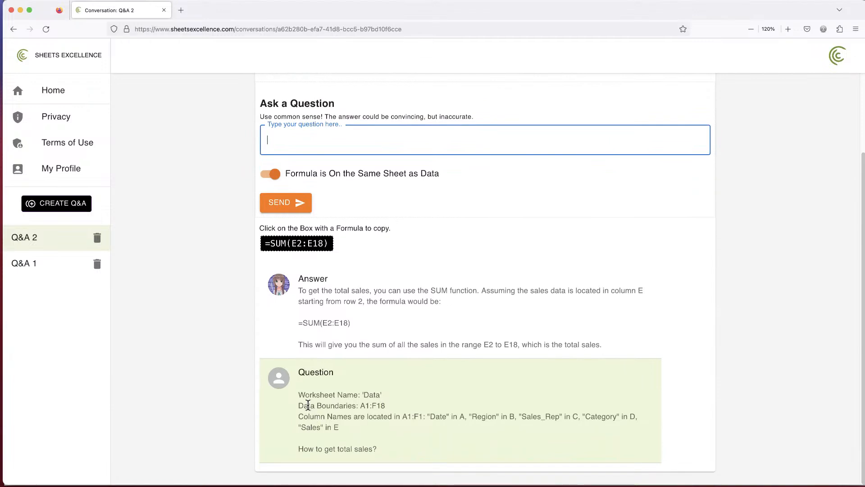
left_click_drag(298, 372, 394, 433)
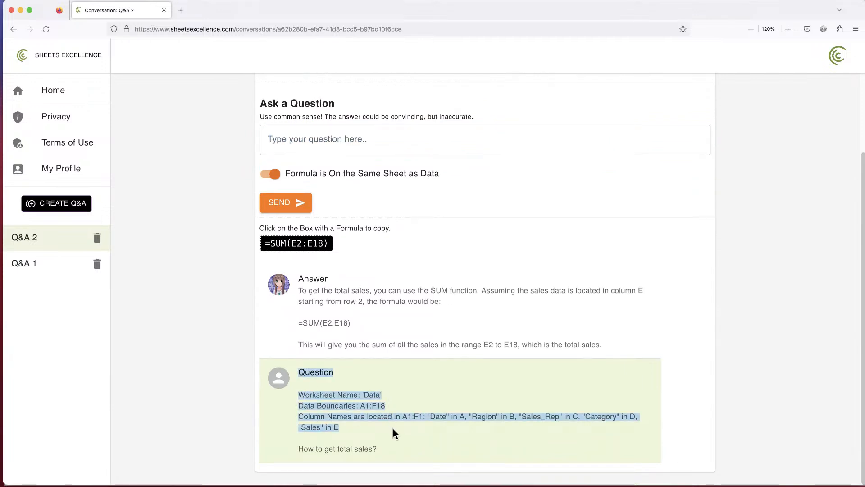
left_click(451, 428)
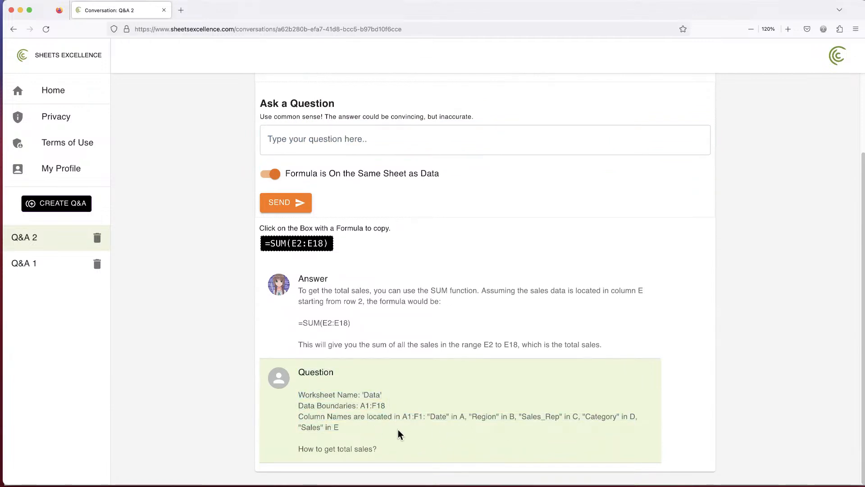
scroll(396, 431, "up", 1)
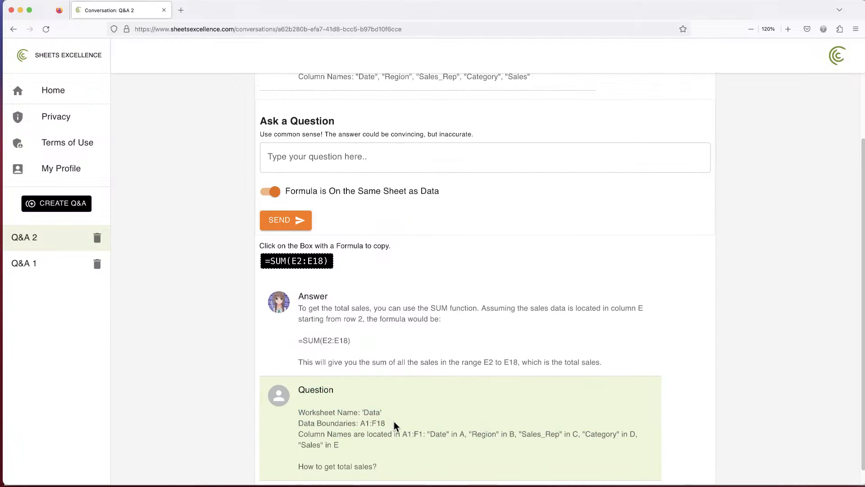
scroll(400, 419, "up", 5)
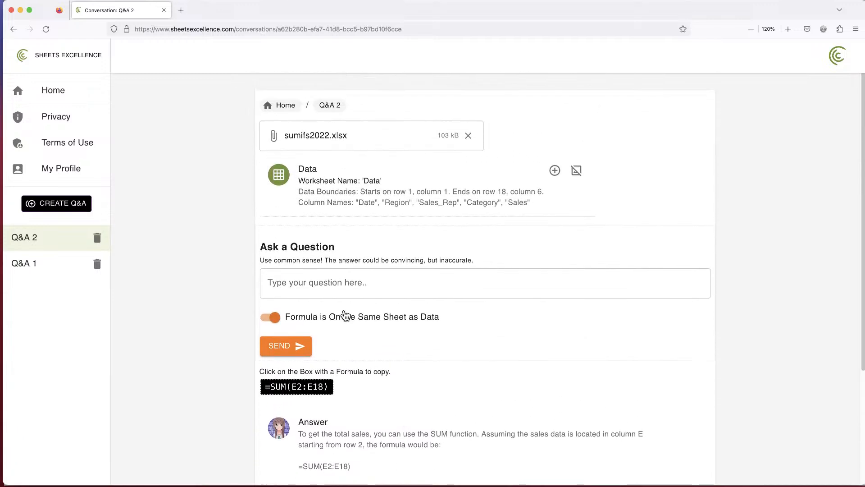
Add the Data worksheet's details to a new question and send it with the text "How to get total sales for midwest?"
left_click(339, 296)
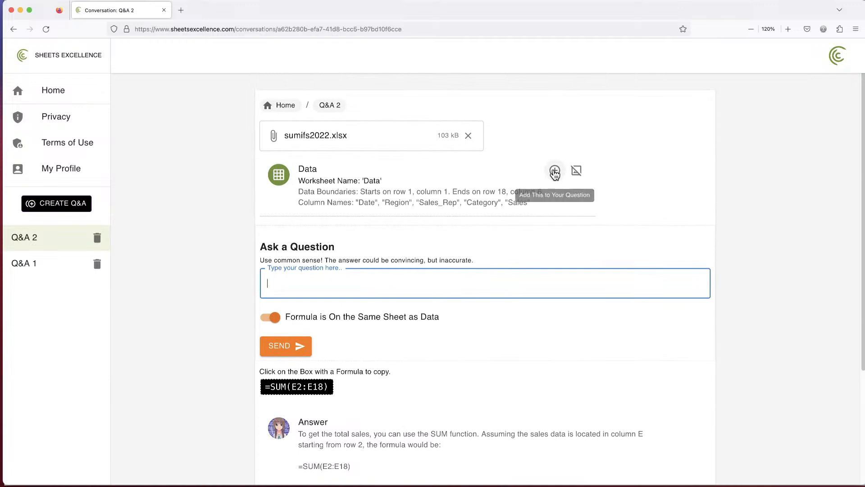
left_click(554, 172)
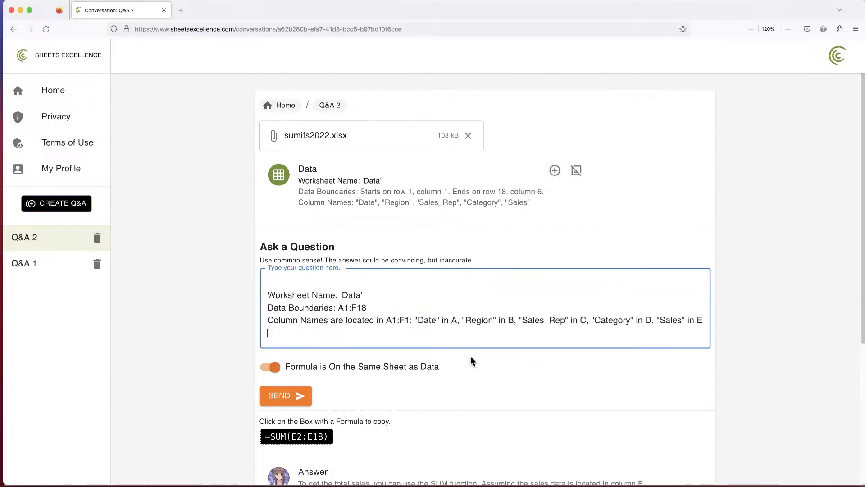
key("Return")
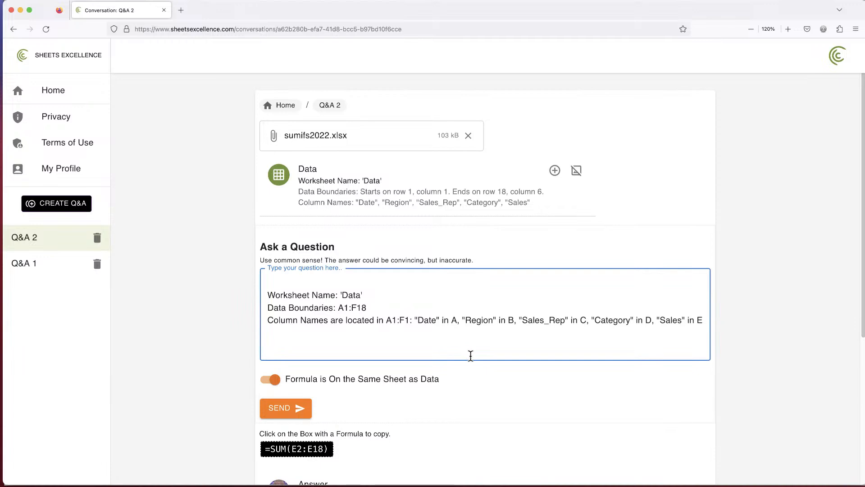
type("How to get total sal")
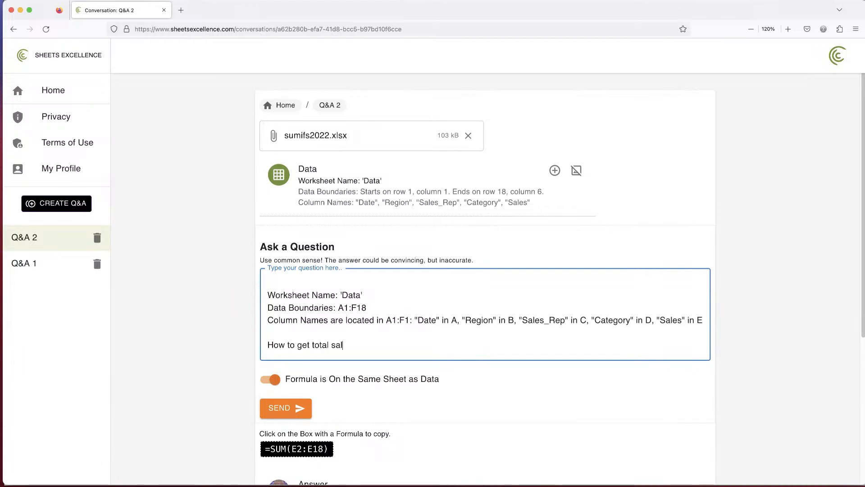
type("es for midwest")
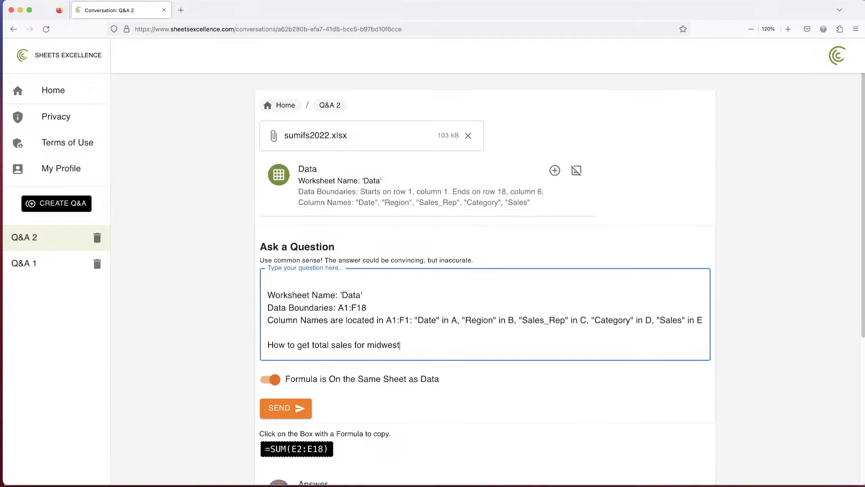
type("?")
left_click(289, 410)
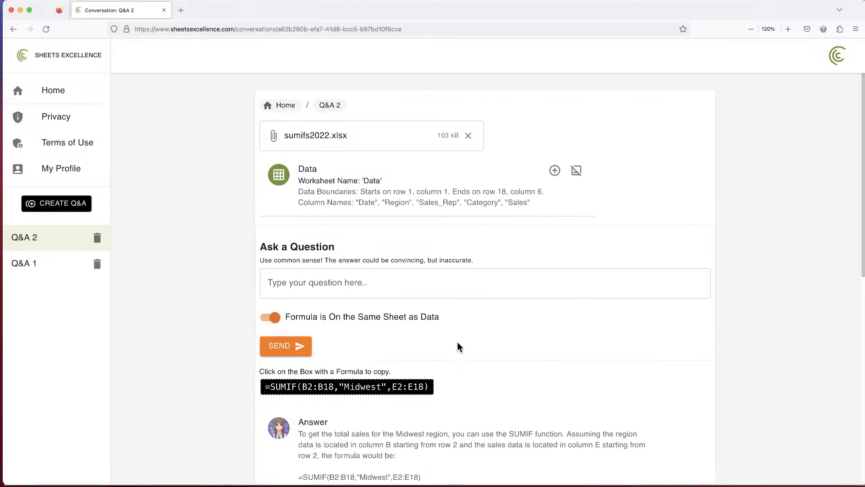
Copy the suggested formula =SUMIF(B2:B18,"Midwest",E2:E18) into cell G3 of the Excel Data sheet, checking its range arguments before entering it
scroll(450, 353, "down", 1)
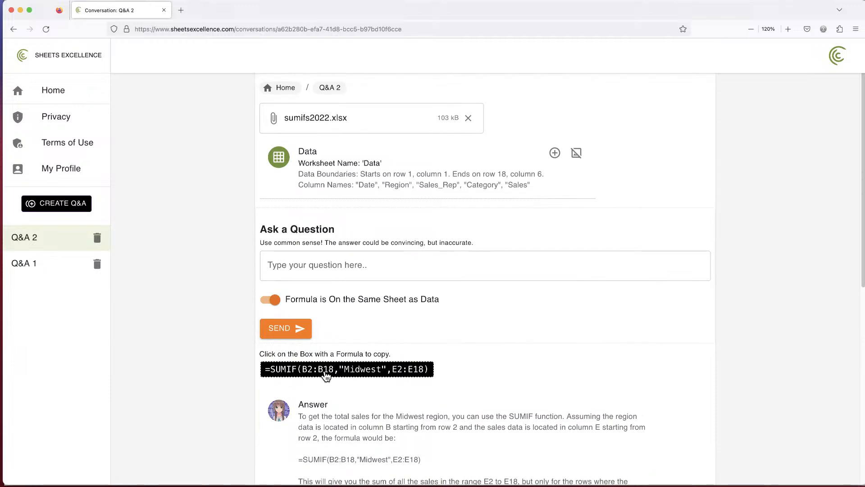
left_click(333, 373)
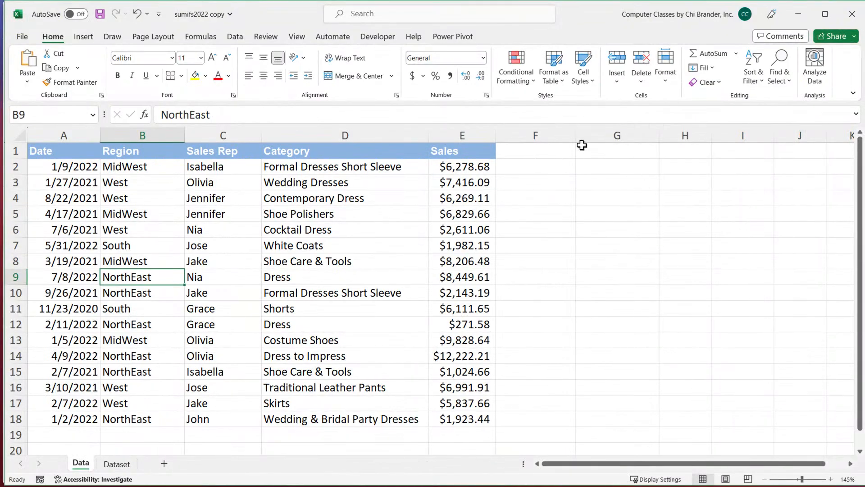
left_click(603, 182)
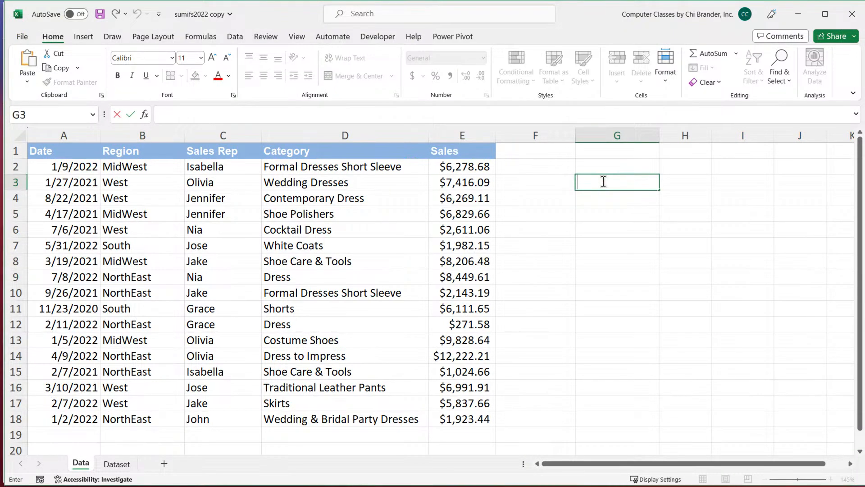
key("ctrl+v")
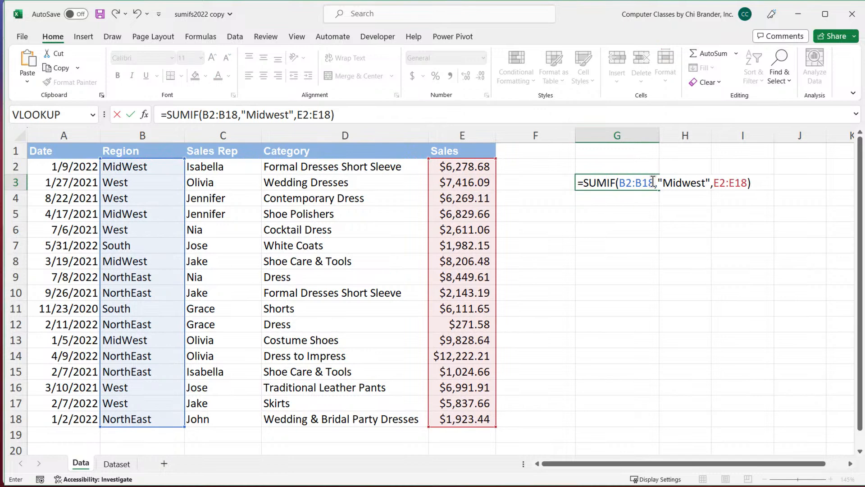
left_click_drag(620, 182, 657, 182)
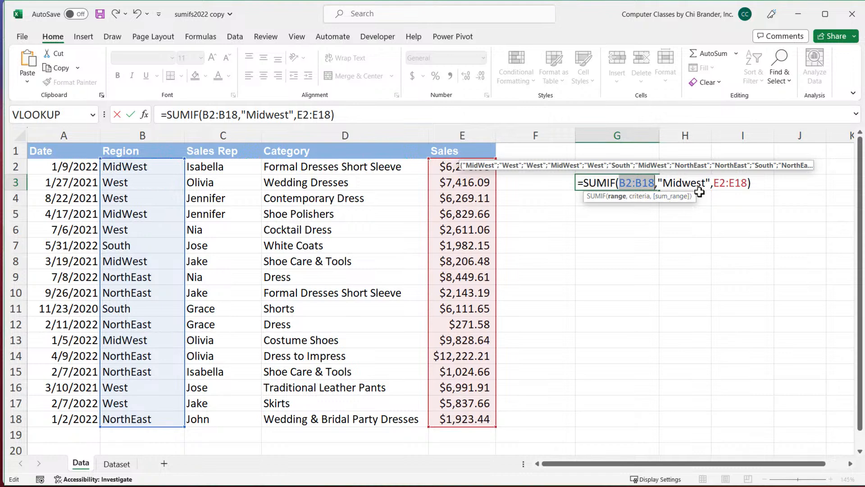
left_click(718, 185)
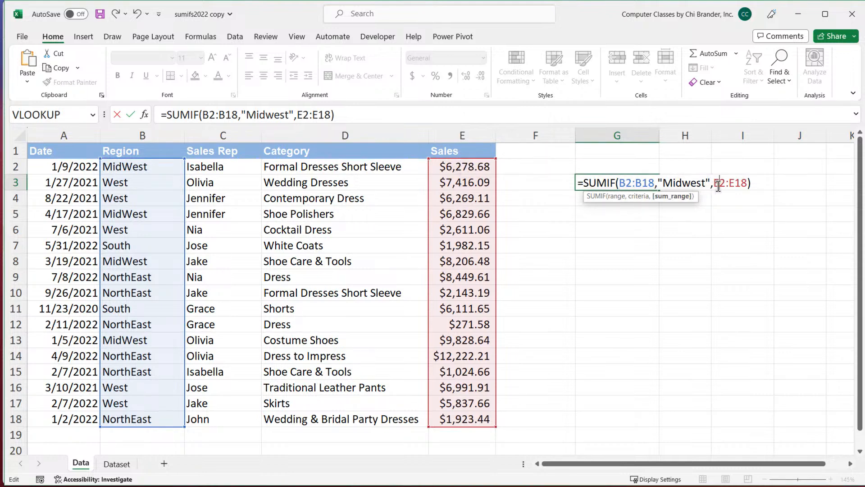
left_click(759, 183)
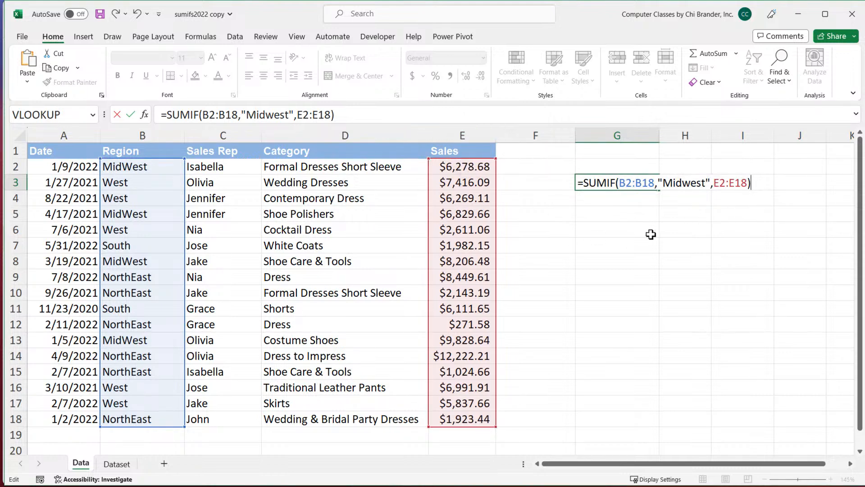
key("Return")
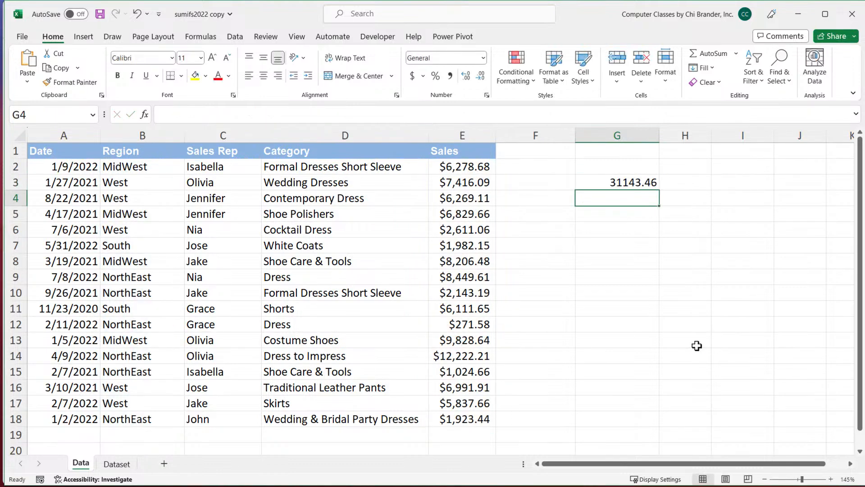
Apply the Accounting number format to G3 and review the ranges of its SUMIF formula
left_click(637, 181)
left_click(412, 76)
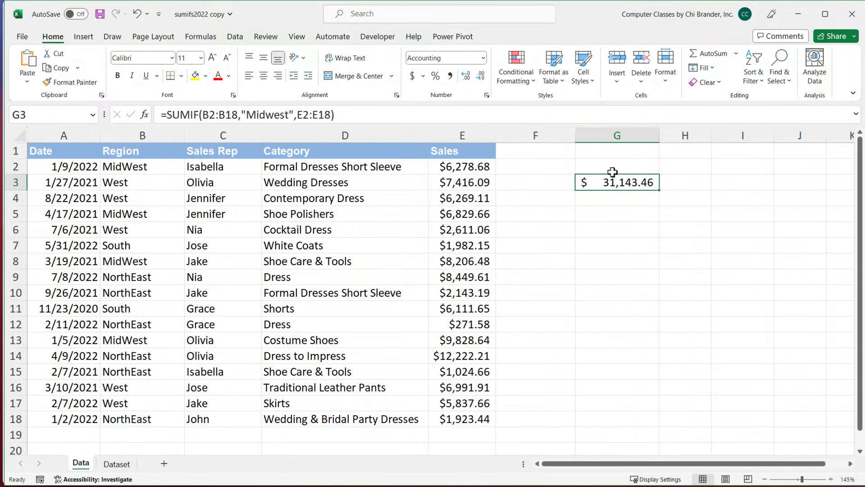
double_click(633, 181)
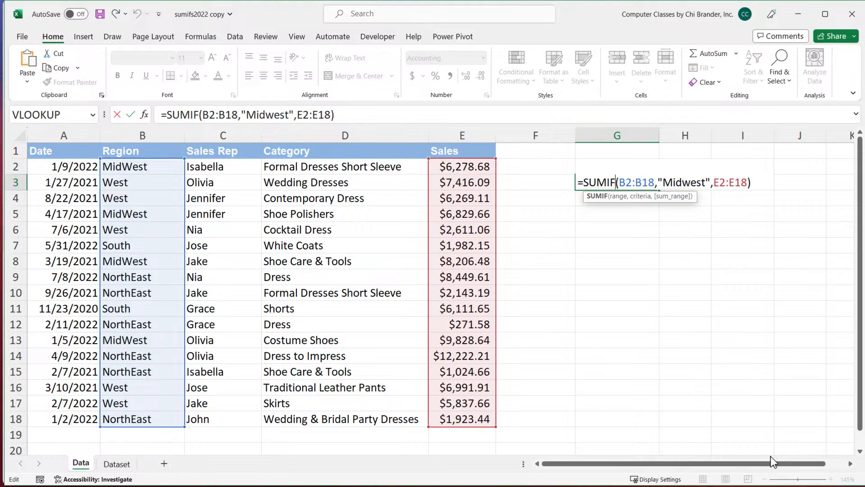
key("Return")
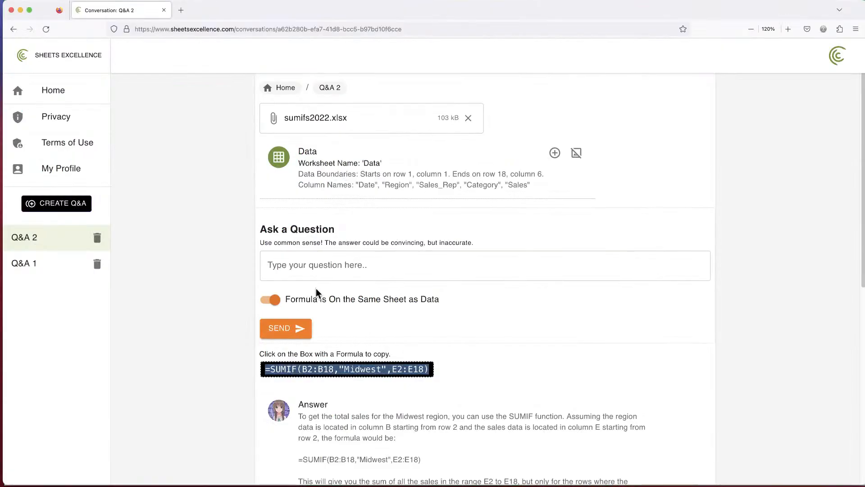
Switch to Sheets Excellence and send the follow-up question "can you do this with SUMIFS?"
left_click(317, 268)
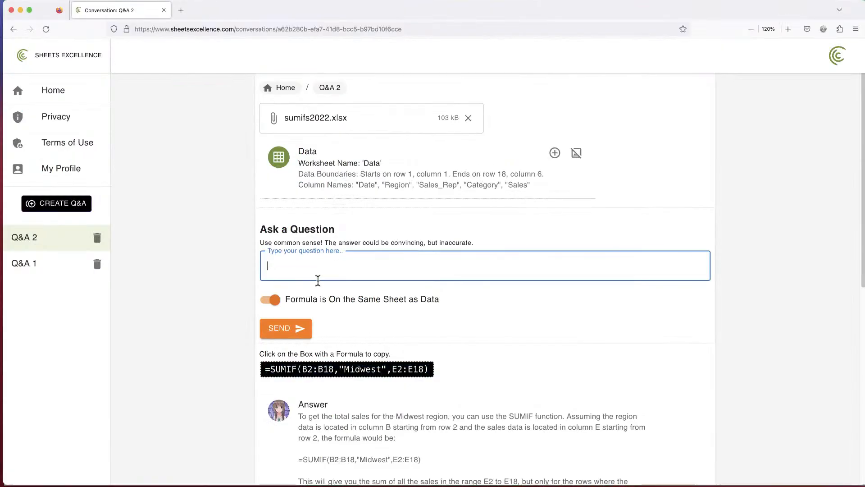
type("can you do this with SUMIFS?")
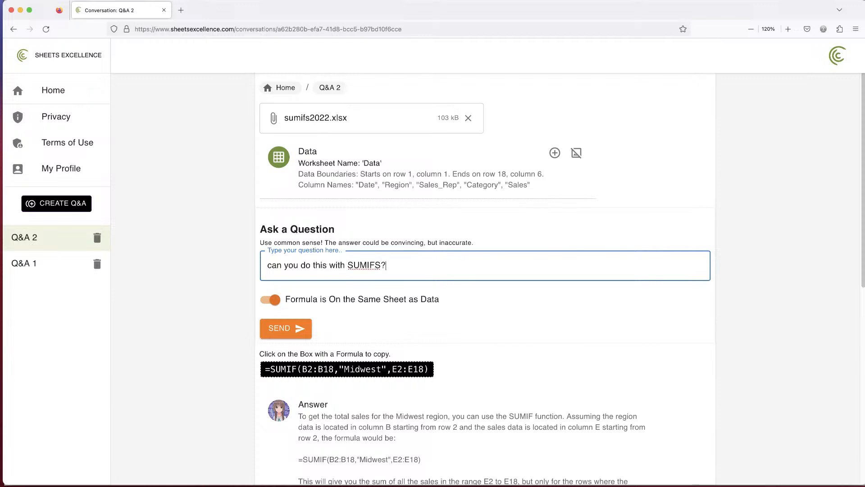
left_click(290, 330)
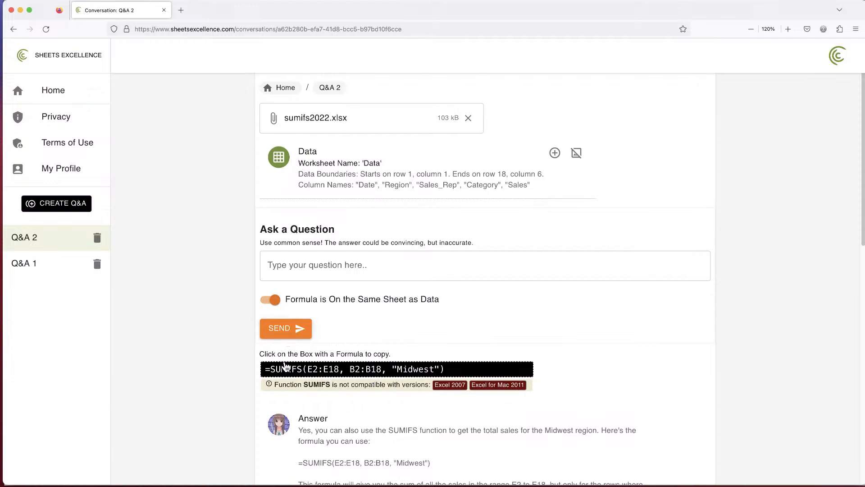
Copy the suggested formula =SUMIFS(E2:E18, B2:B18, "Midwest") into Excel cell G4 and give the cell the Accounting number format
left_click(311, 375)
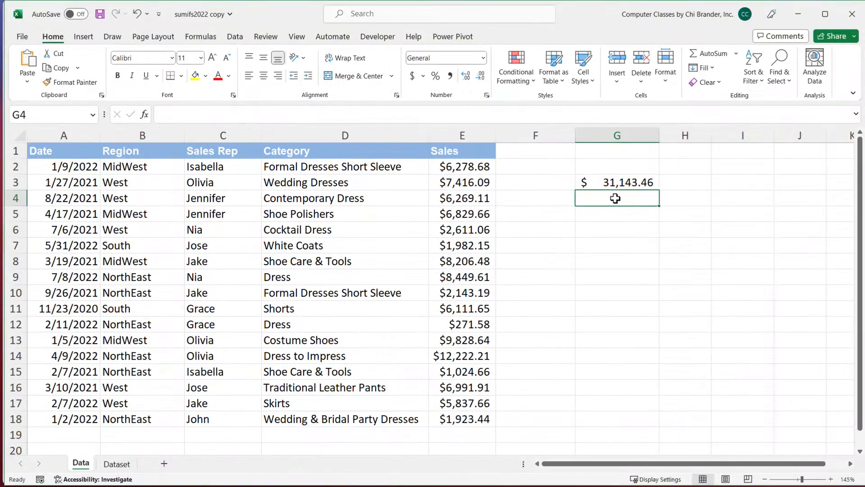
double_click(616, 198)
key("ctrl+v")
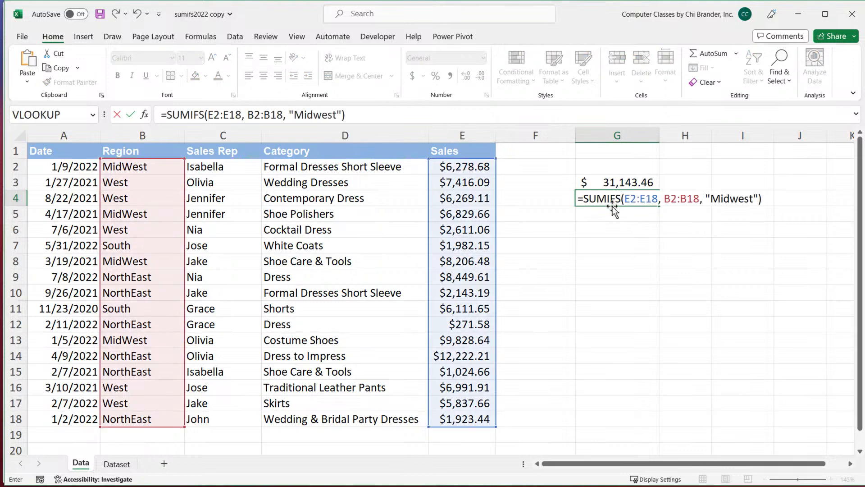
key("Return")
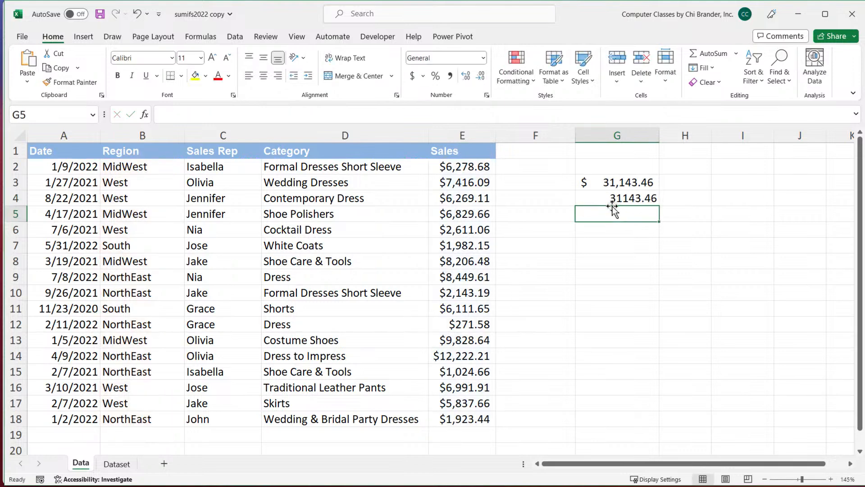
left_click(626, 198)
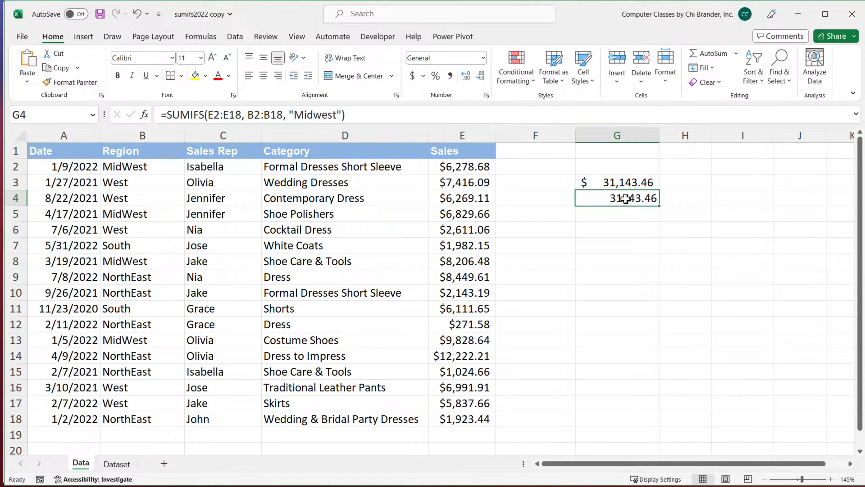
left_click(411, 76)
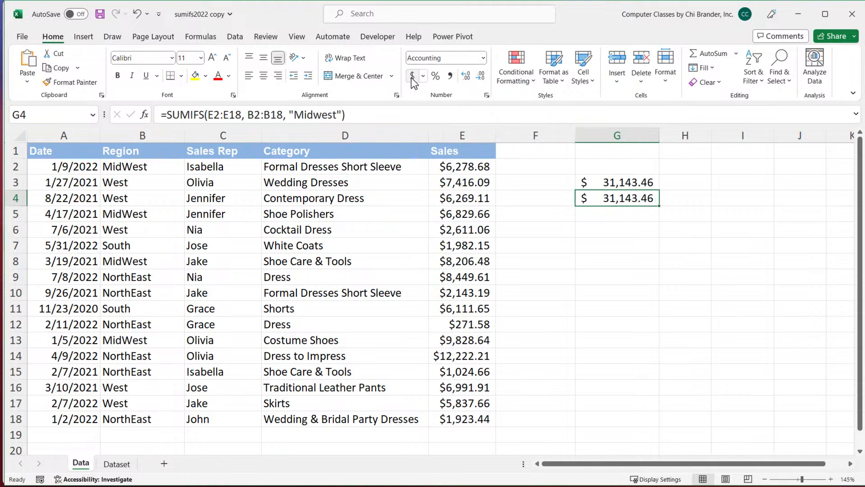
Examine the SUMIFS formula in G4, and the function name, range and criteria arguments of the SUMIF formula in G3
double_click(625, 198)
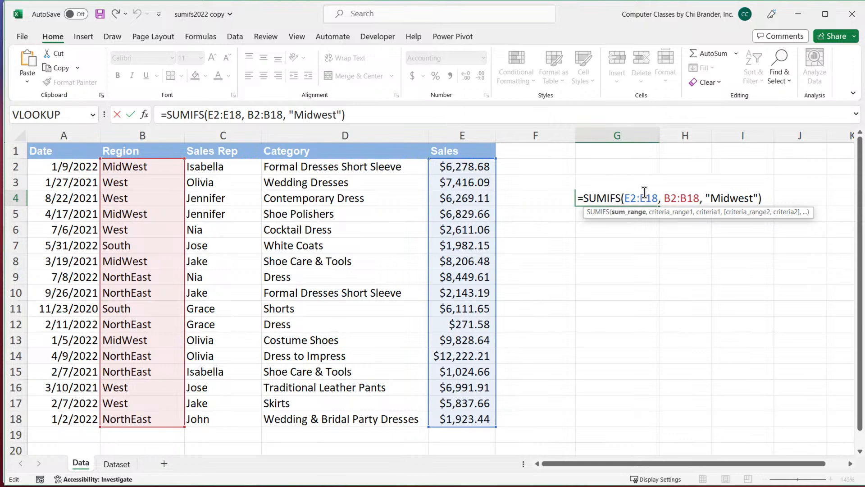
key("ctrl+Return")
double_click(611, 183)
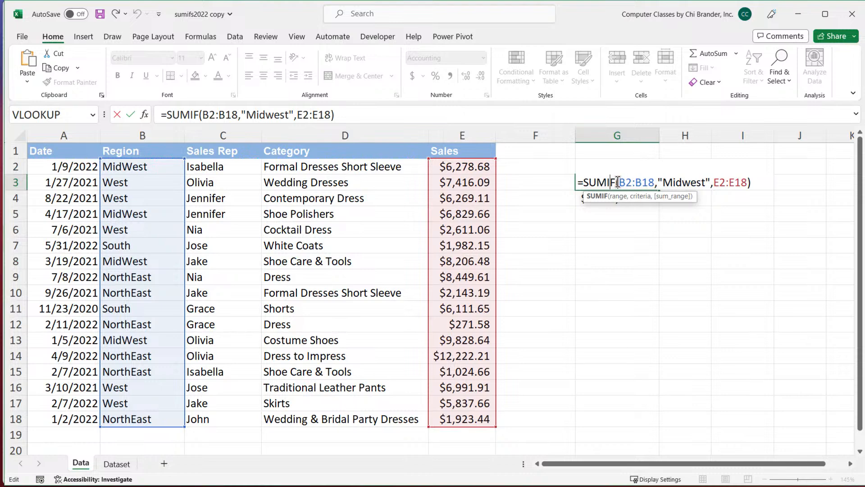
key("shift+Left")
key("shift+Left")
key("shift+Left")
key("shift+Left")
key("shift+Left")
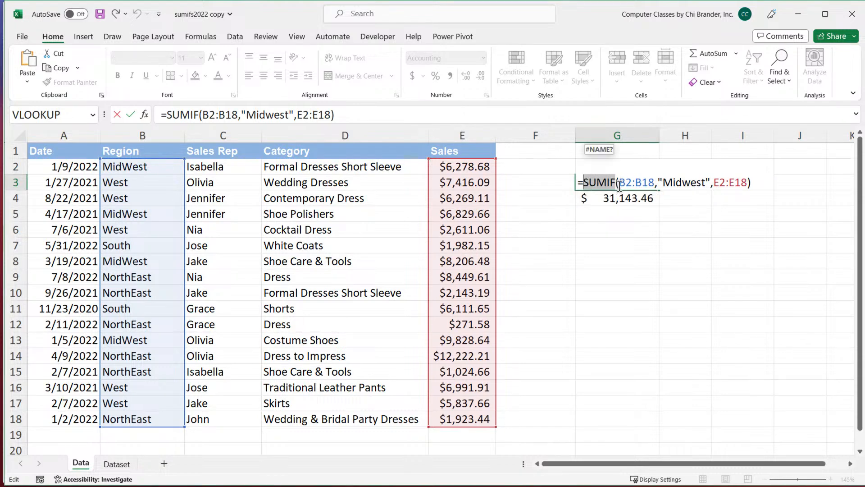
left_click(622, 183)
left_click_drag(655, 182, 622, 183)
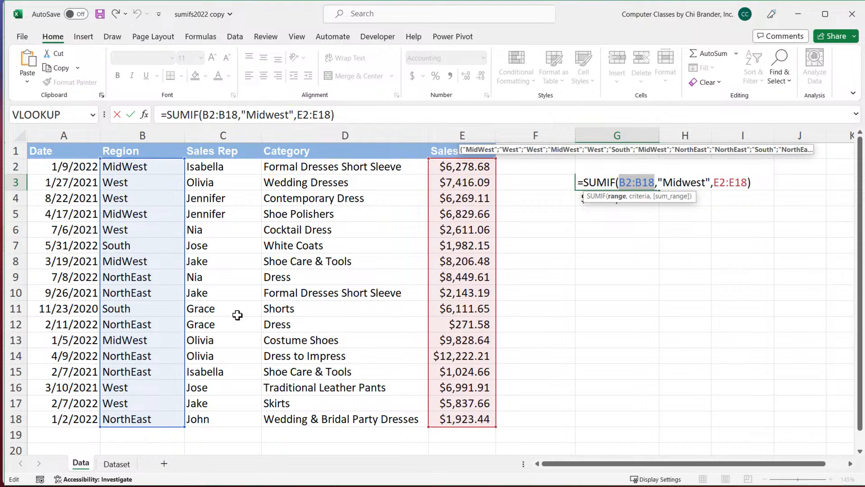
left_click(661, 183)
left_click_drag(706, 184, 658, 184)
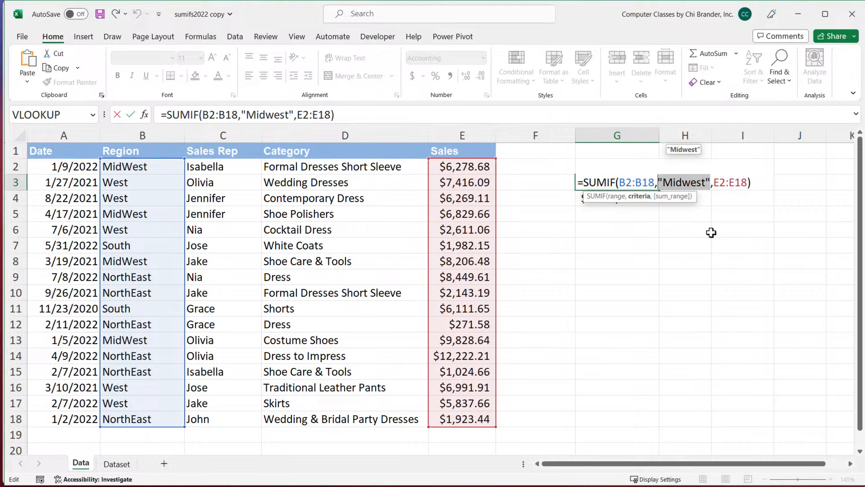
Remove the quotation marks around Midwest in the criteria argument of G3's SUMIF formula
left_click(662, 182)
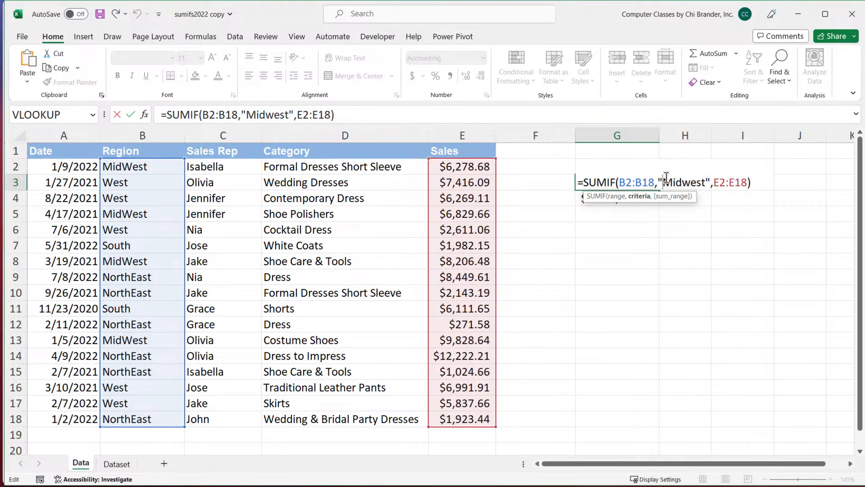
key("BackSpace")
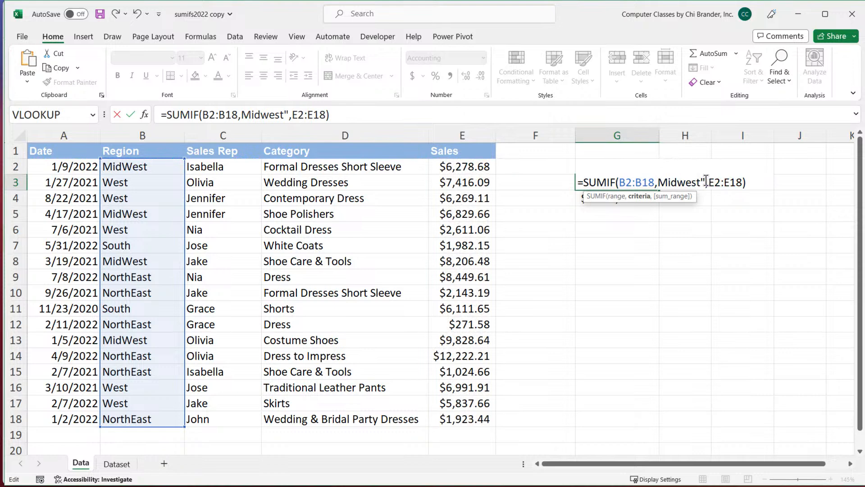
left_click(706, 182)
key("BackSpace")
double_click(679, 182)
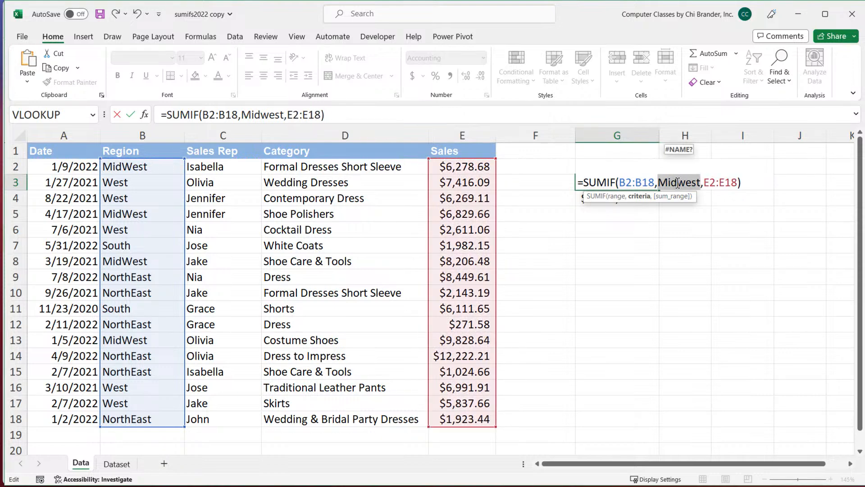
Restore the quotation marks around the Midwest criteria in G3's SUMIF formula
left_click(664, 182)
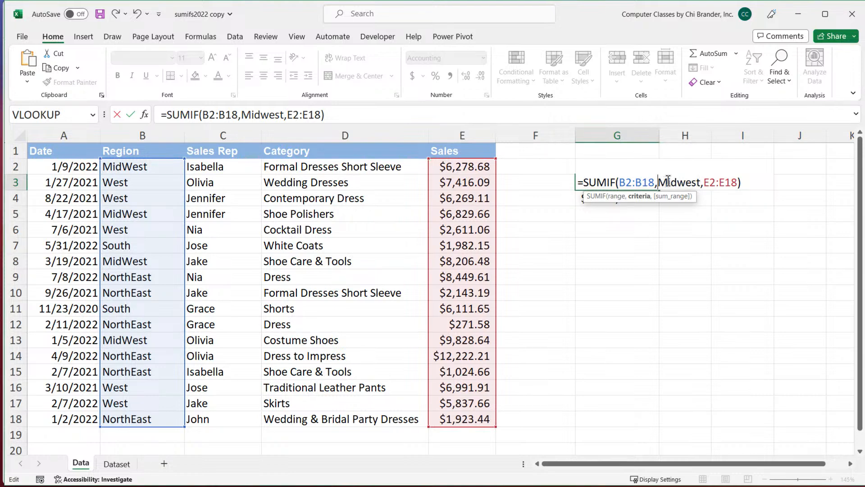
type("\"")
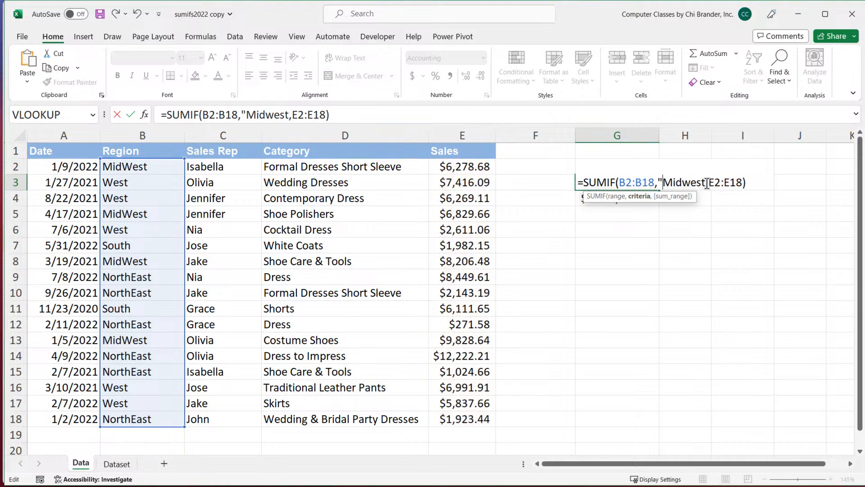
left_click(707, 183)
type("\"")
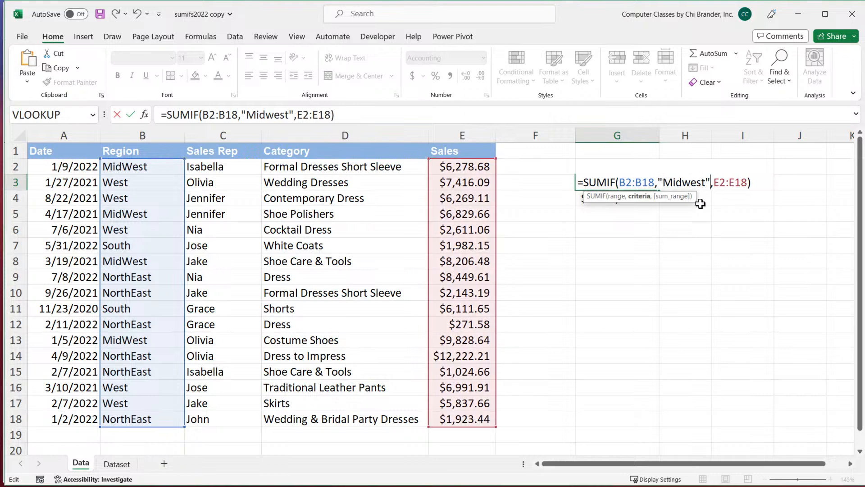
Compare the start and end rows of the criteria range B2:B18 and the sum range E2:E18 in G3's SUMIF formula
left_click(713, 185)
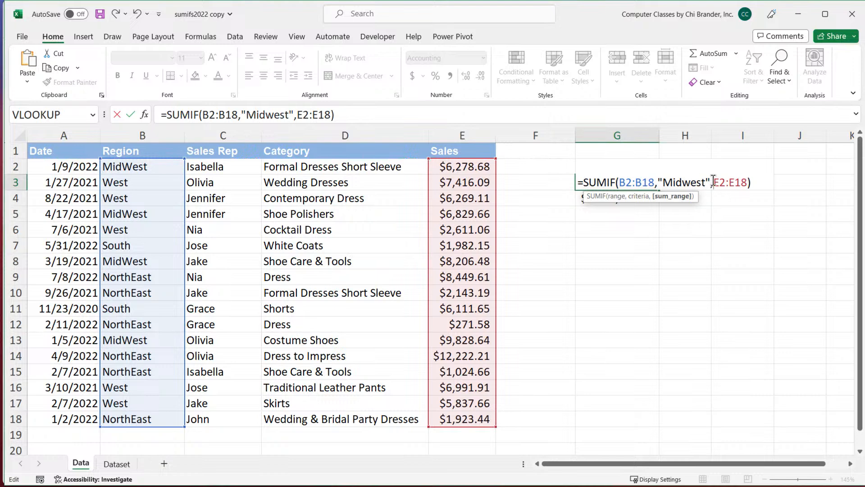
double_click(716, 183)
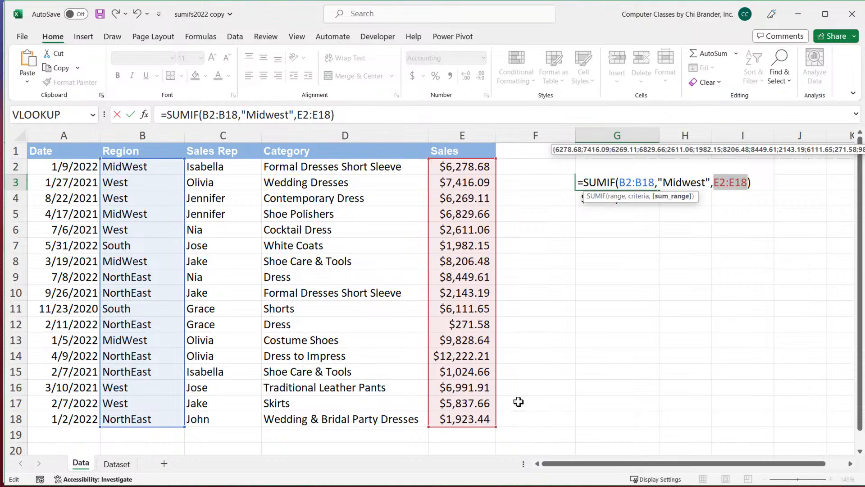
left_click(757, 185)
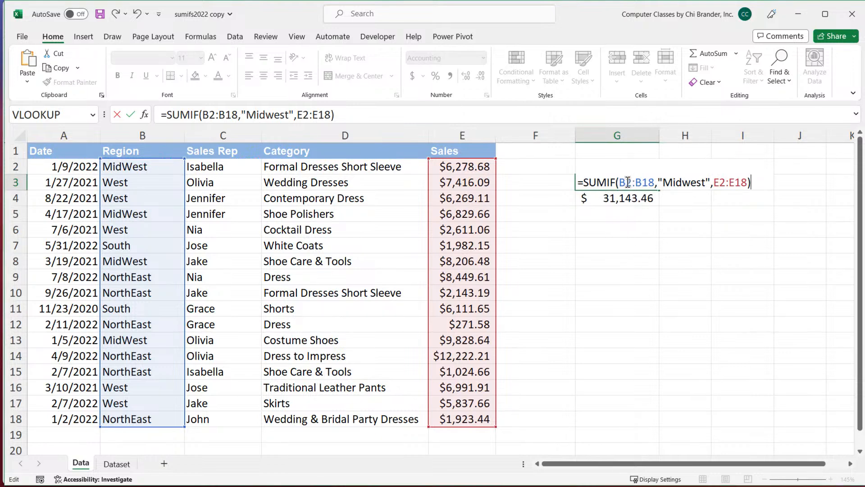
left_click_drag(621, 182, 656, 183)
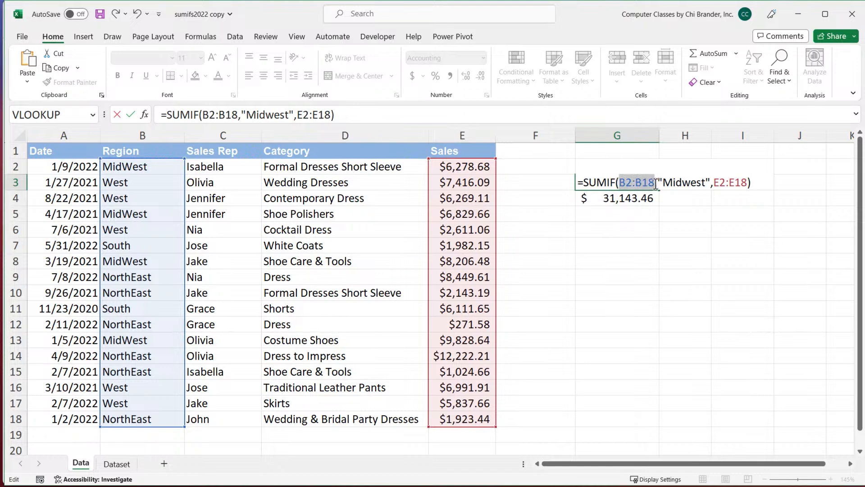
left_click(627, 182)
left_click_drag(627, 182, 634, 182)
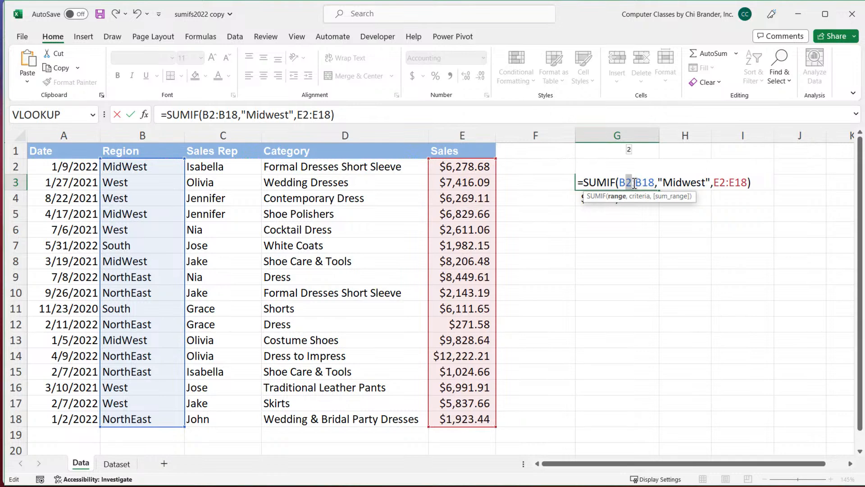
left_click_drag(644, 182, 656, 183)
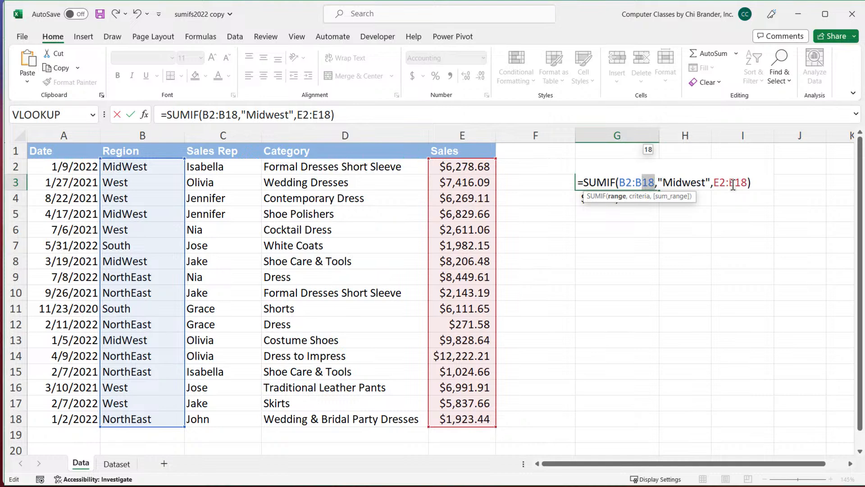
left_click_drag(714, 182, 748, 182)
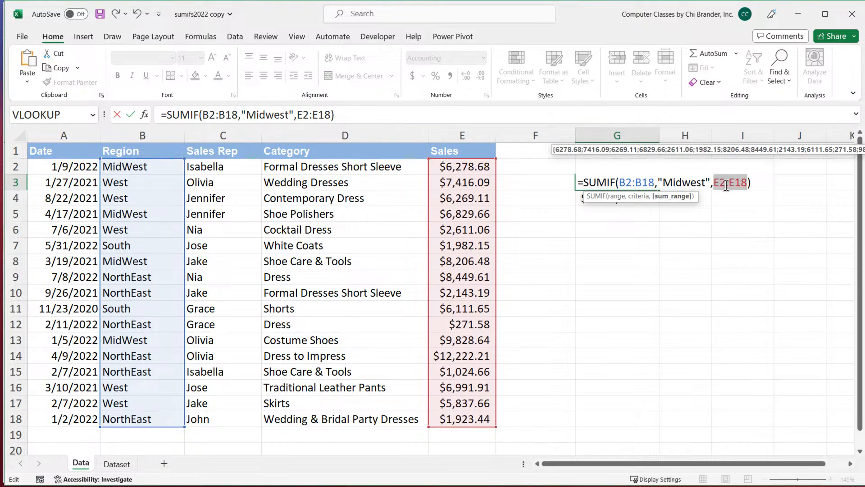
left_click(726, 185)
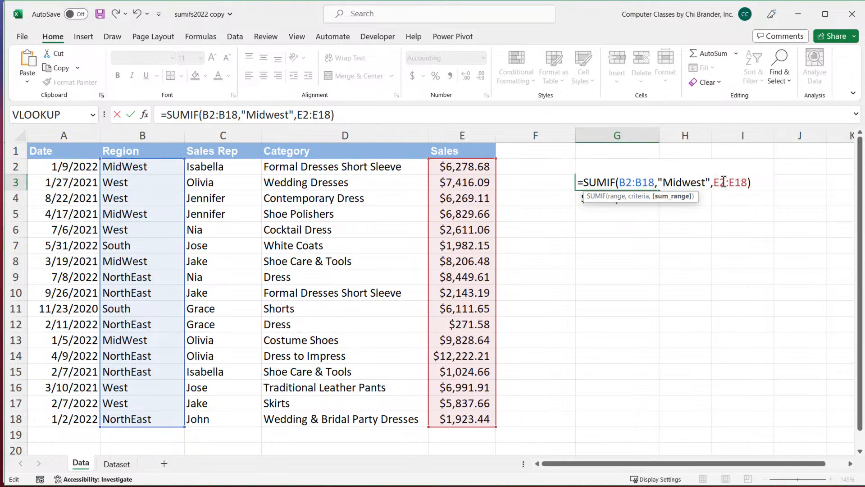
Change the sum range of G3's SUMIF formula to E1:E18, enter it and recheck the mismatched ranges
left_click_drag(722, 182, 745, 182)
left_click(748, 182)
key("BackSpace")
type("1")
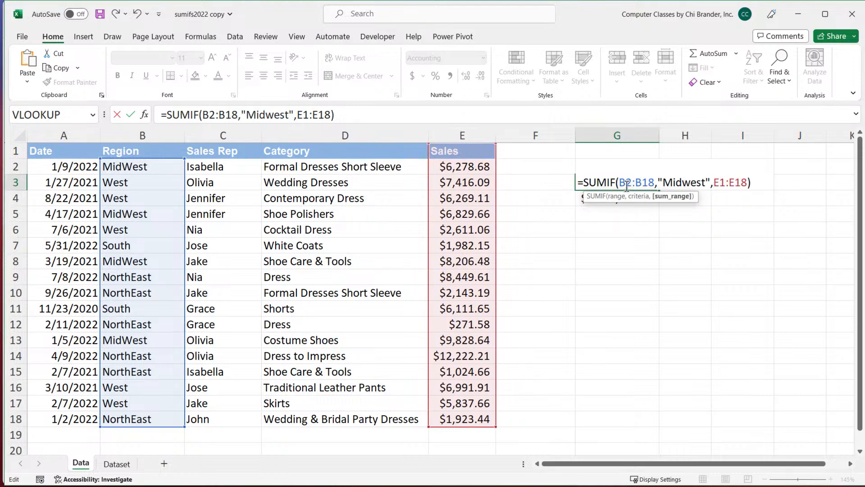
left_click(756, 182)
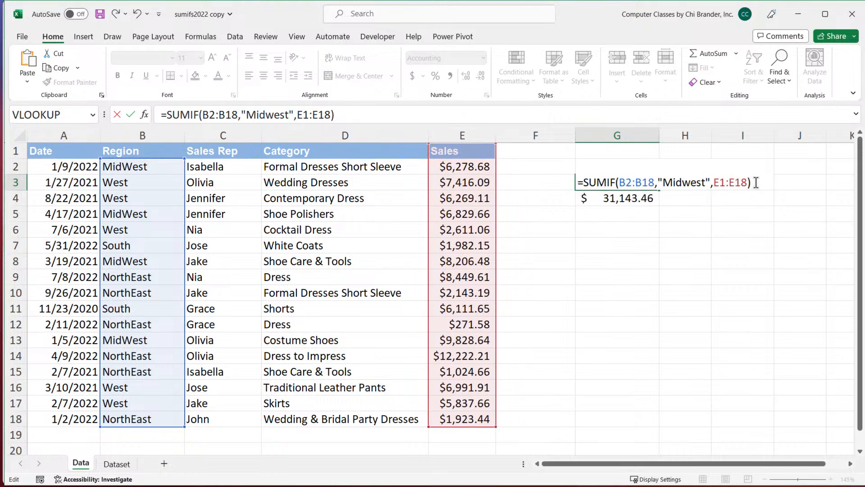
key("Return")
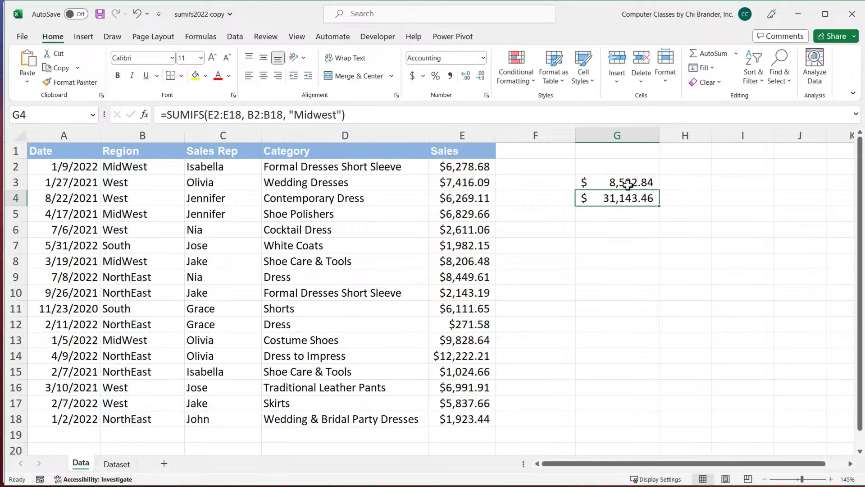
double_click(625, 185)
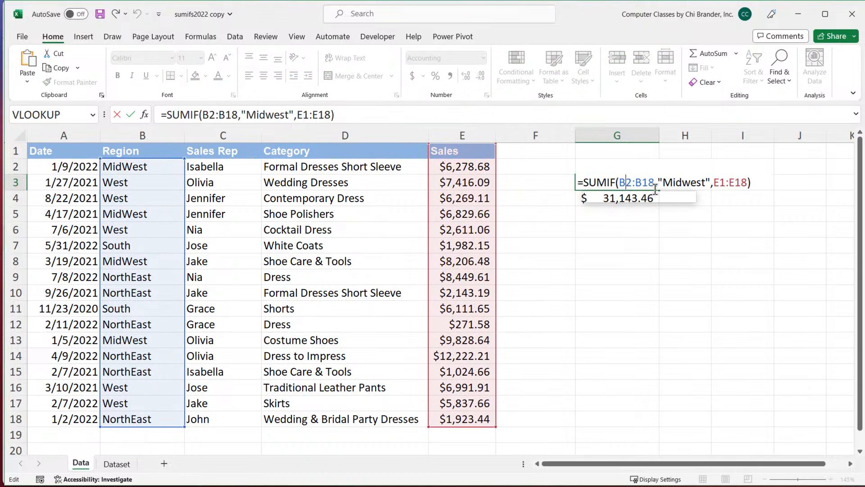
left_click(725, 183)
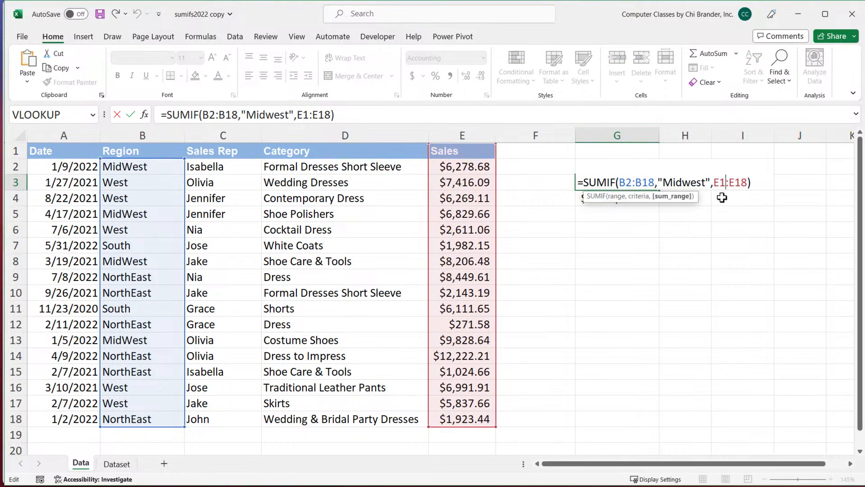
key("Return")
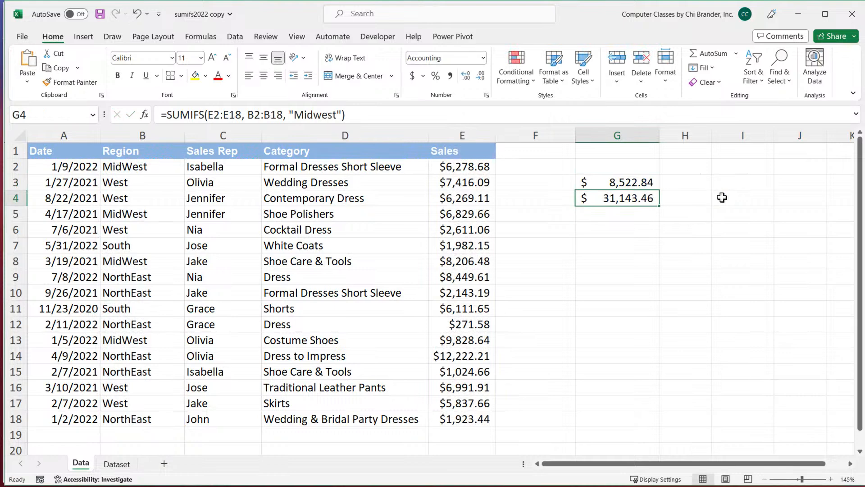
Set the sum range of G3's SUMIF formula back to E2:E18
left_click(641, 182)
double_click(641, 182)
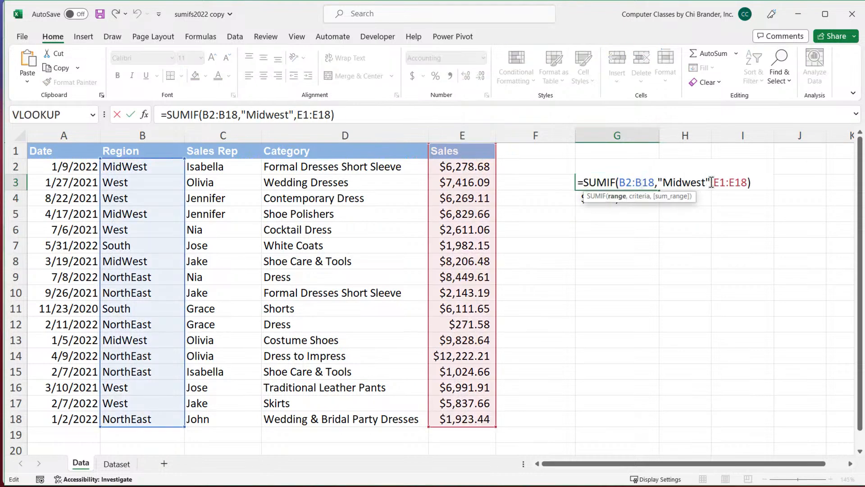
left_click(726, 182)
key("BackSpace")
type("2")
key("Return")
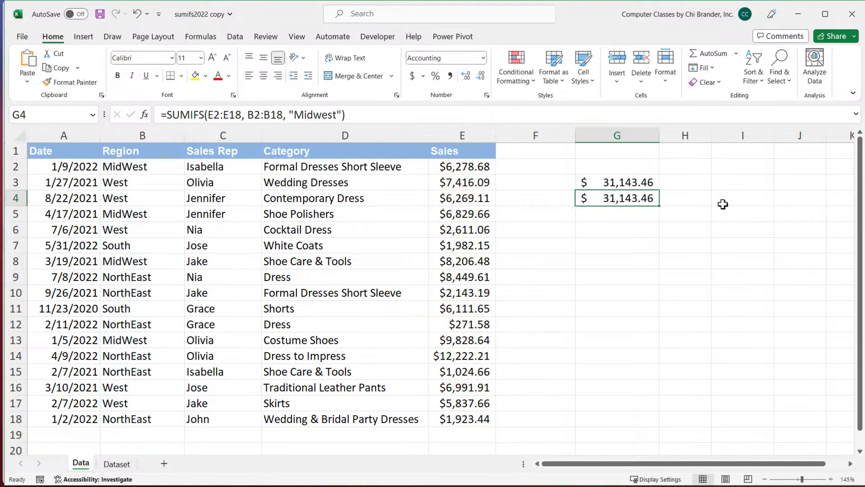
Review the argument order of G3's SUMIF formula, noting where the optional sum range stands
double_click(594, 181)
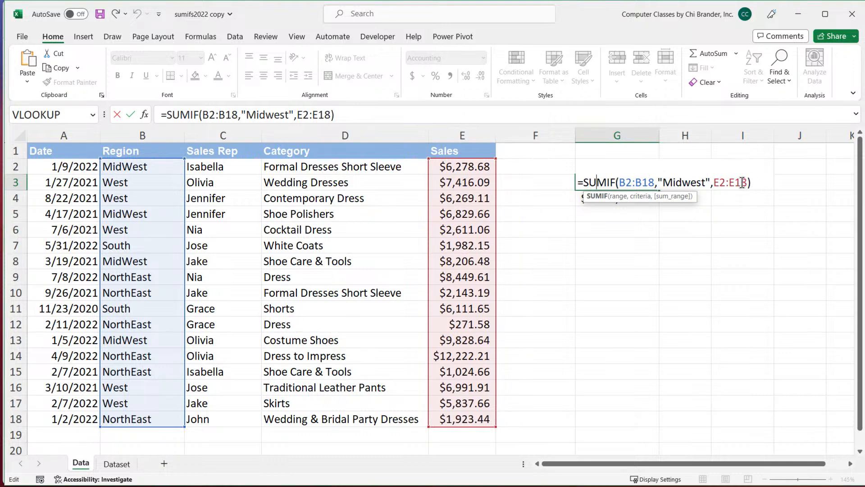
left_click(759, 183)
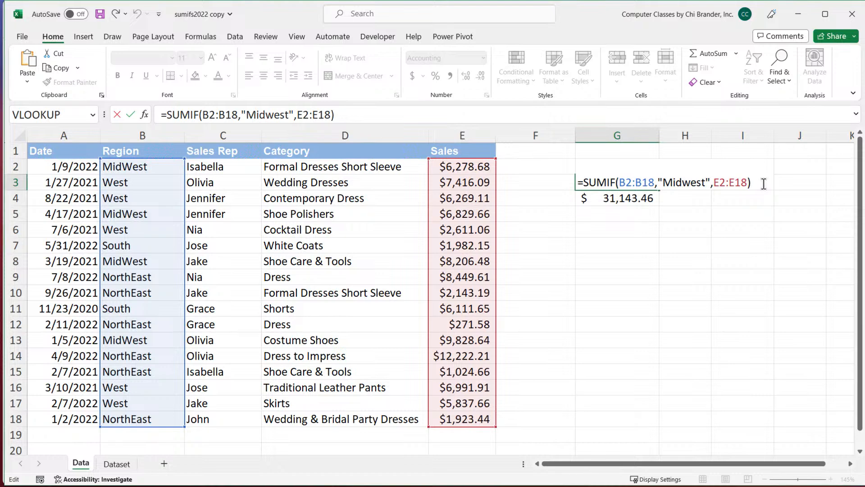
left_click(635, 181)
left_click(731, 183)
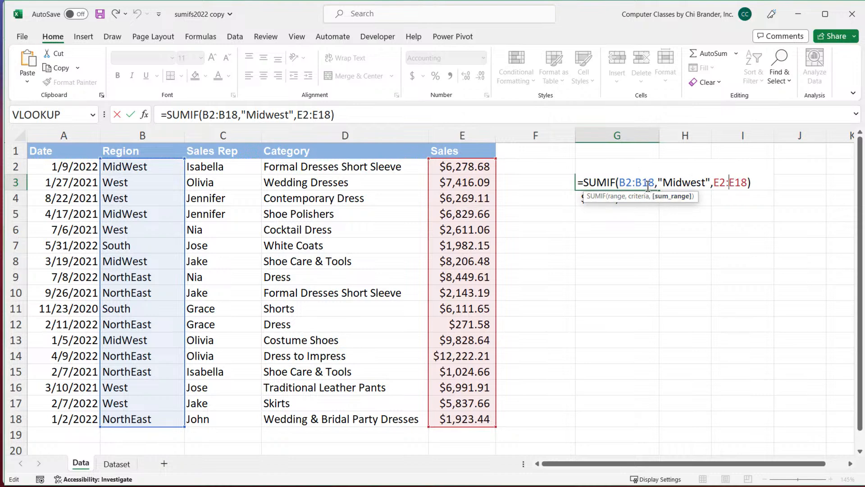
left_click_drag(655, 182, 748, 183)
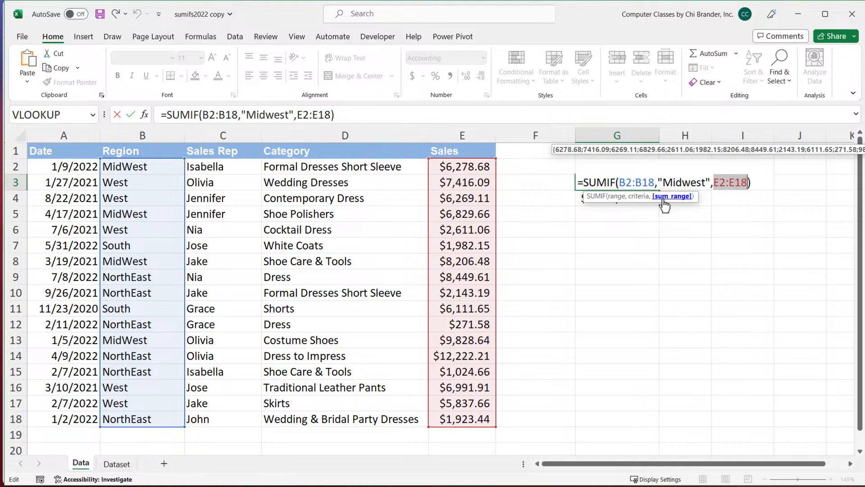
key("Return")
Review the sum range, criteria range and criteria arguments of the SUMIFS formula in G4
double_click(624, 199)
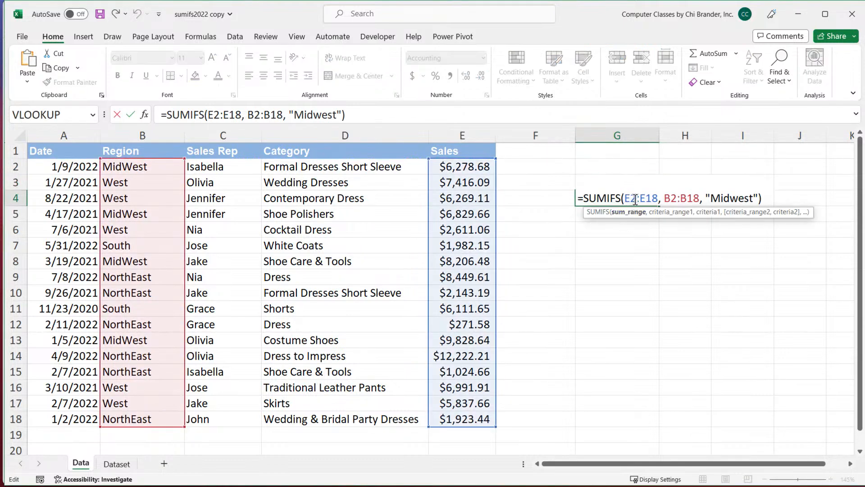
left_click_drag(626, 199, 659, 200)
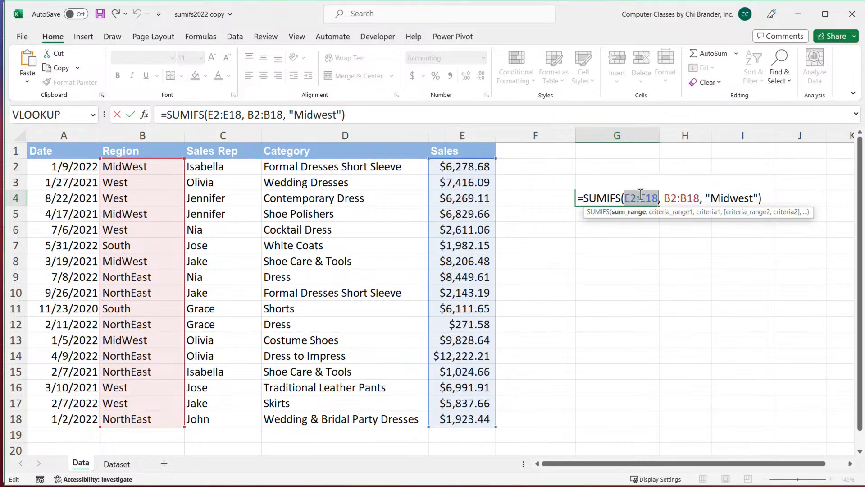
left_click_drag(661, 198, 701, 198)
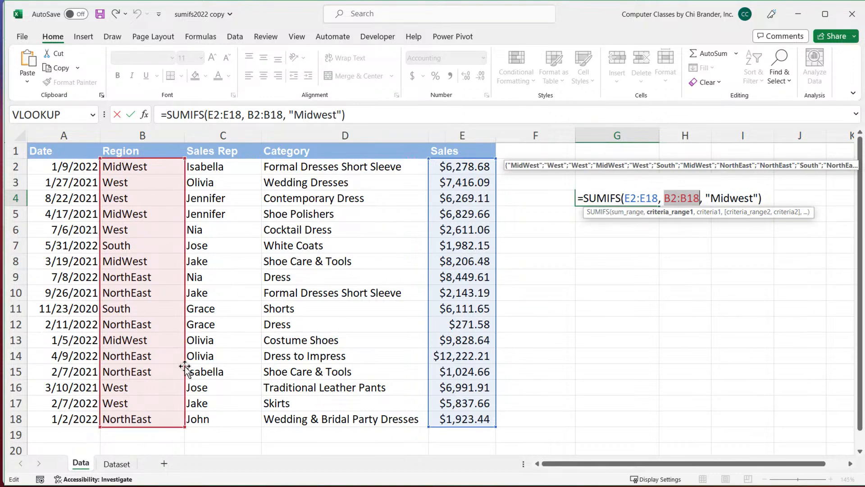
left_click(761, 197)
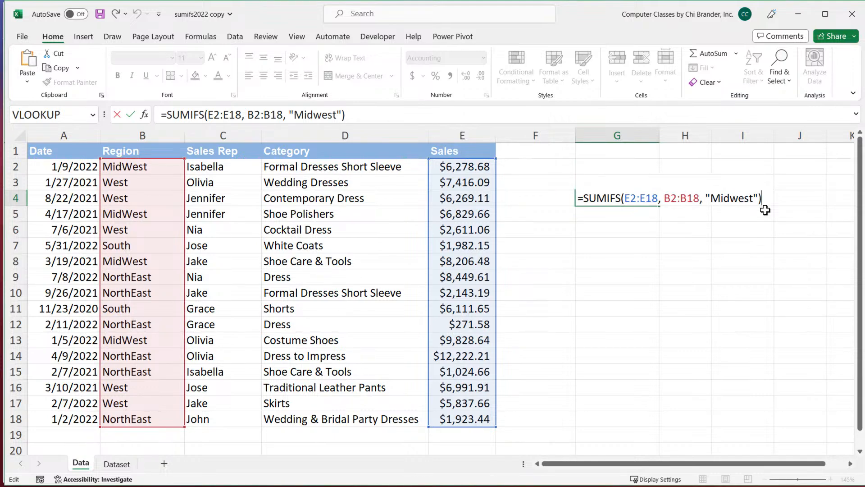
Recheck the SUMIFS formula in G4 and leave the cell
key("Return")
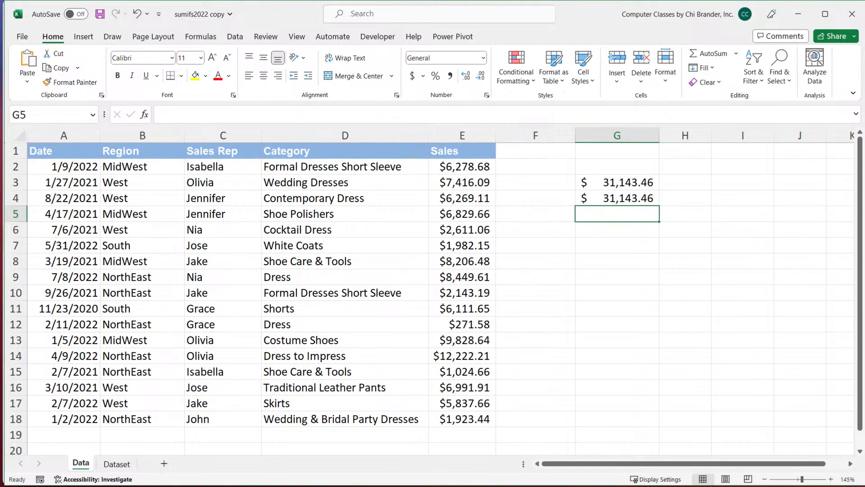
double_click(615, 198)
key("Escape")
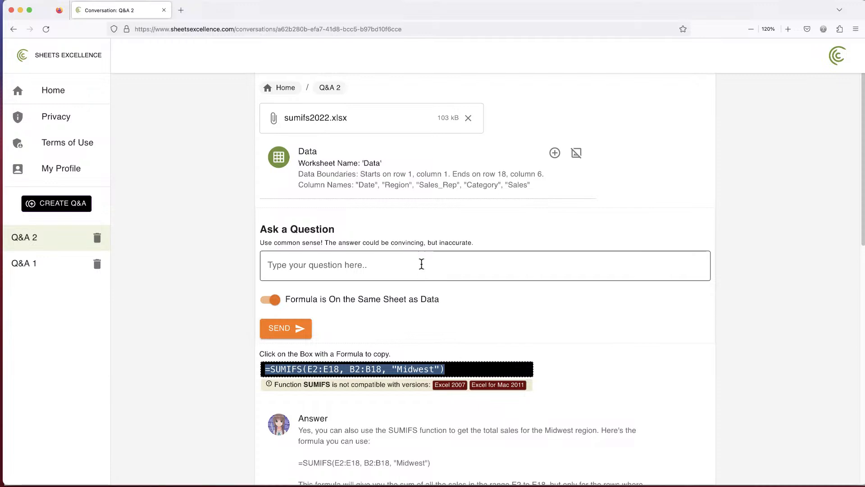
Switch to the Sheets Excellence page and send the question "How many midwest region?" to the assistant
left_click(421, 264)
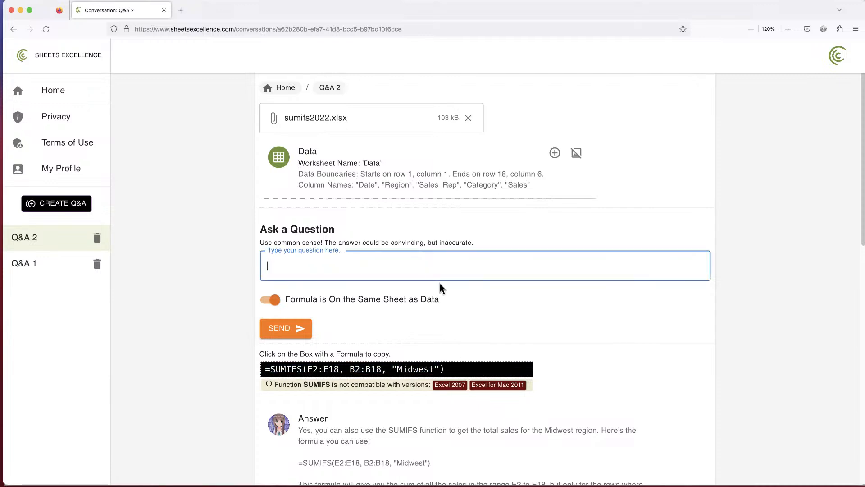
type("How many midwest region ?")
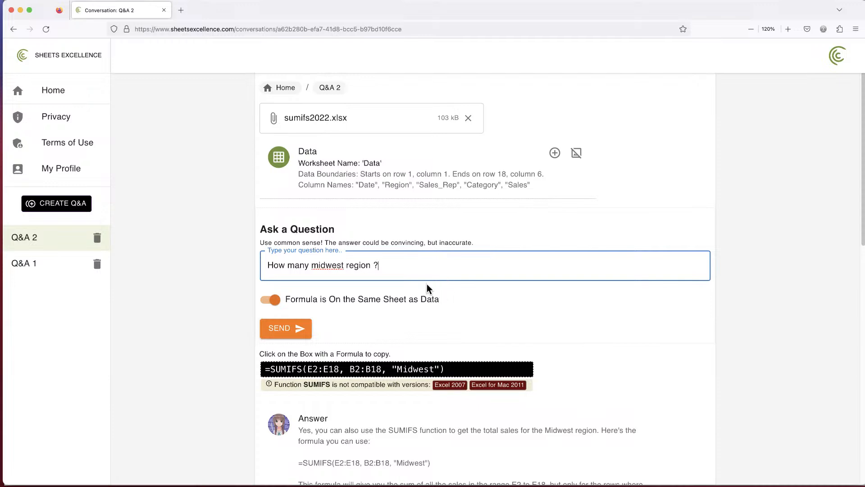
left_click(374, 266)
key("BackSpace")
left_click(297, 335)
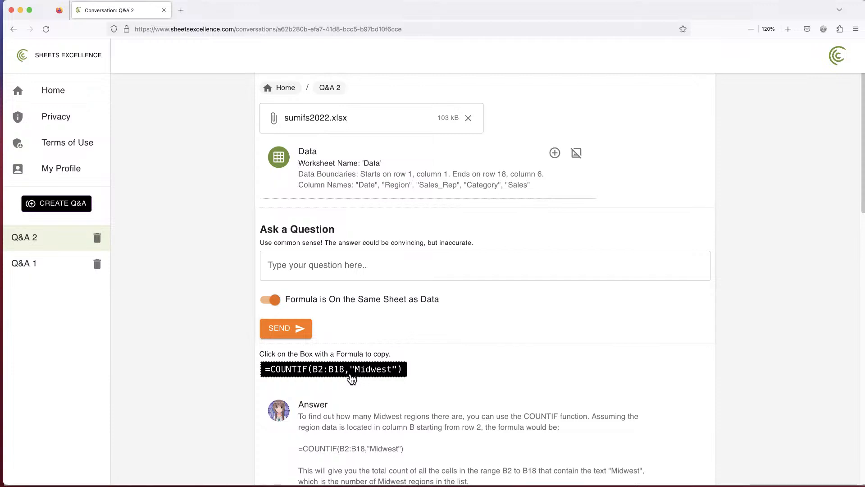
Copy the assistant's formula =COUNTIF(B2:B18,"Midwest") and enter it in cell G7 of the Excel Data sheet
left_click(352, 378)
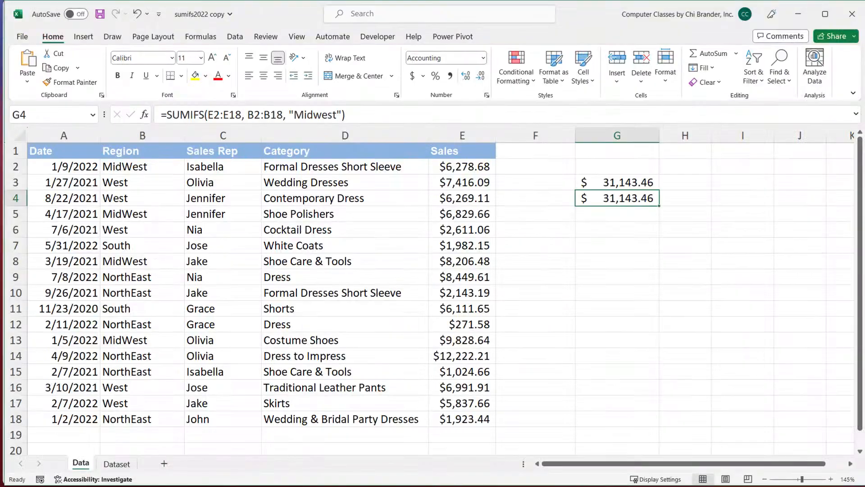
left_click(613, 244)
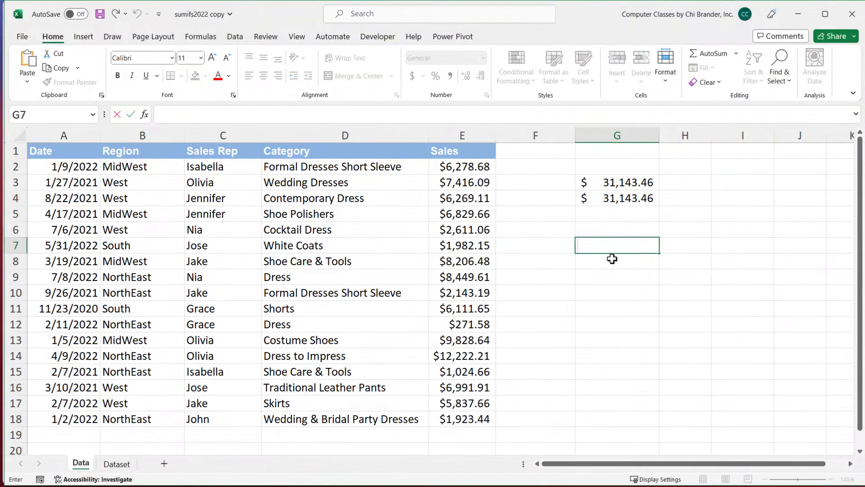
key("ctrl+v")
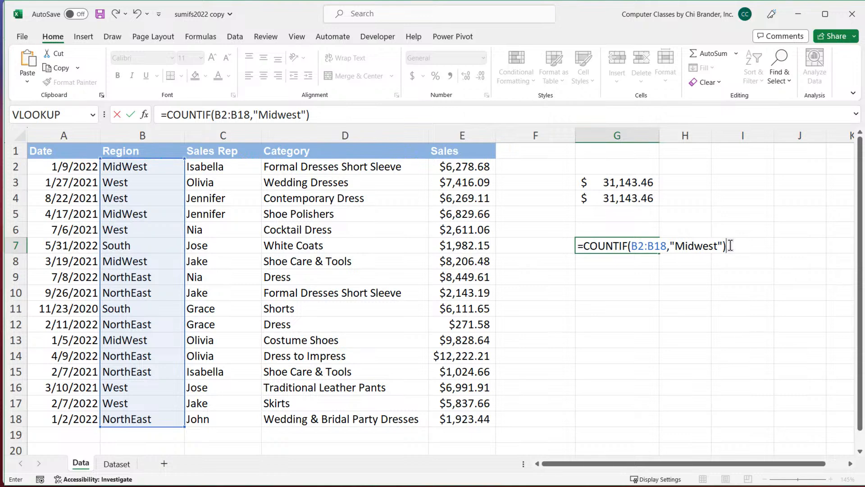
key("Return")
Change the criteria of G7's COUNTIF formula to lowercase "midwest" to test case sensitivity
left_click(640, 247)
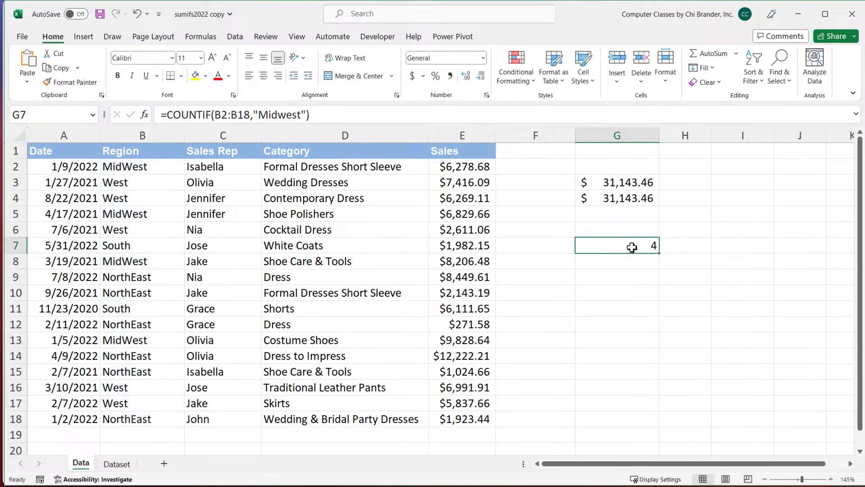
double_click(633, 247)
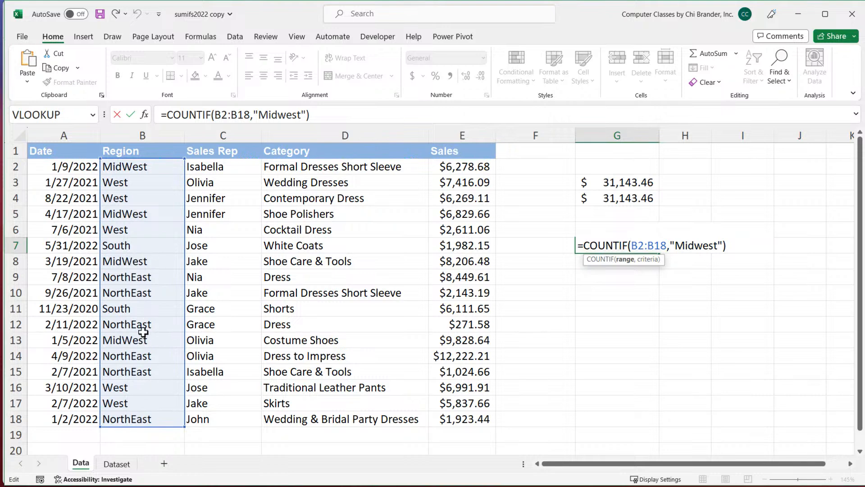
left_click(683, 244)
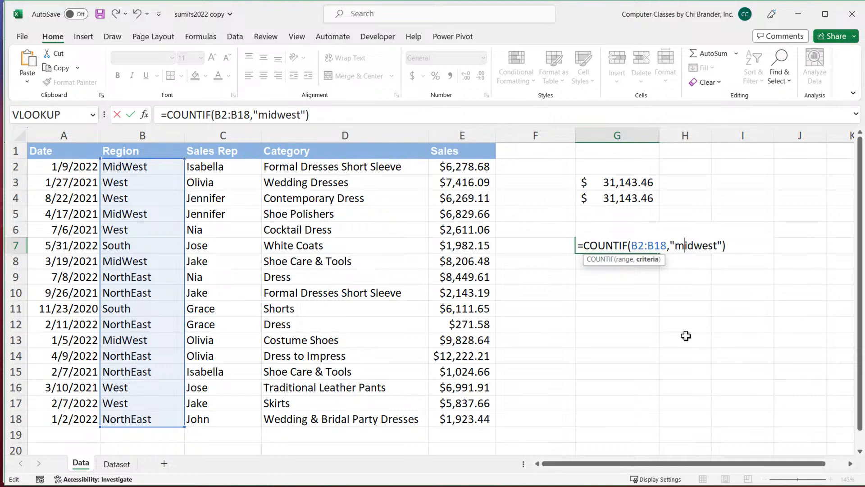
key("Return")
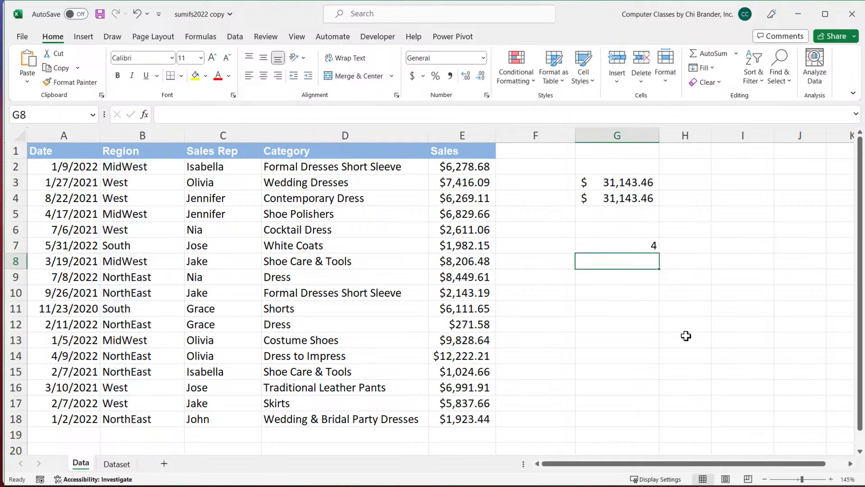
Copy the COUNTIF formula text from G7 into G8, keeping the range B2:B18 and the criteria "midwest"
double_click(647, 246)
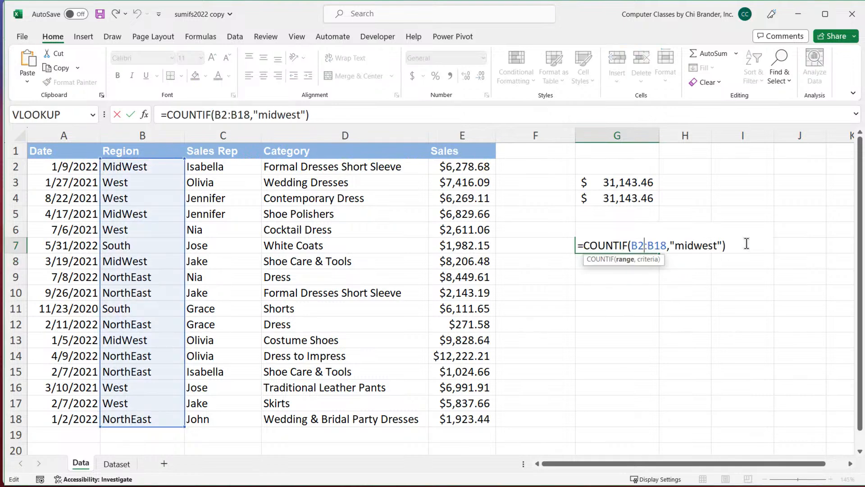
left_click(726, 246)
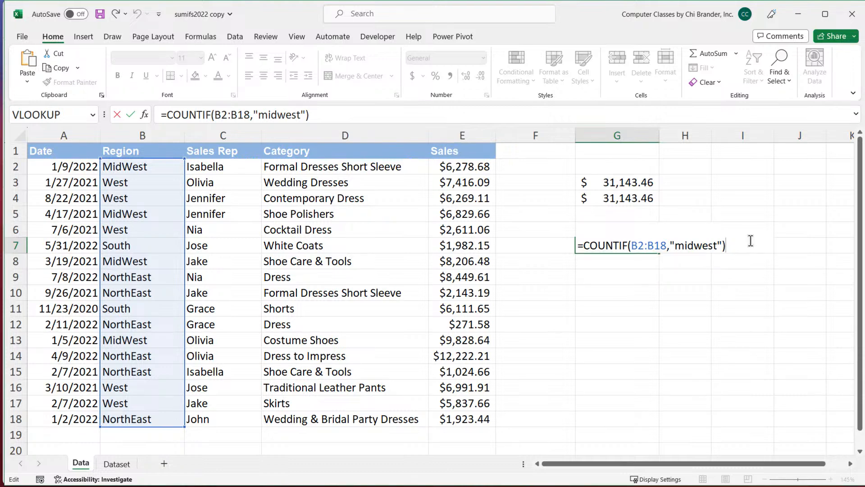
left_click_drag(749, 239, 527, 235)
key("ctrl+c")
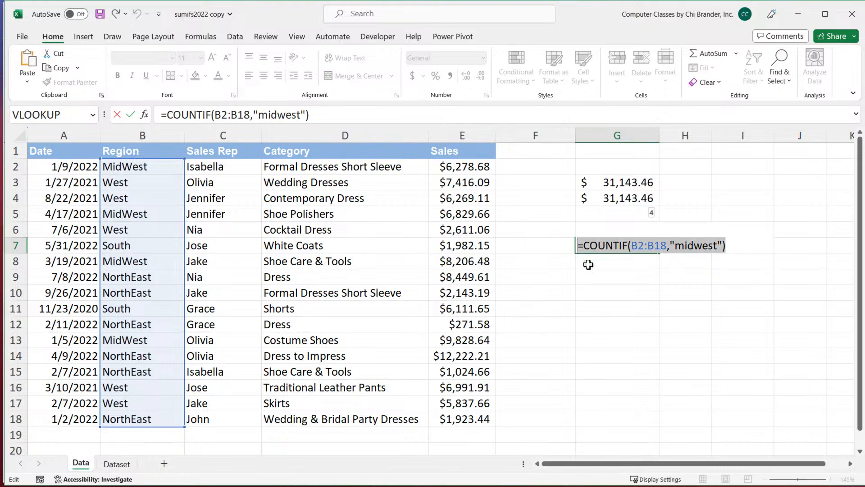
left_click(733, 245)
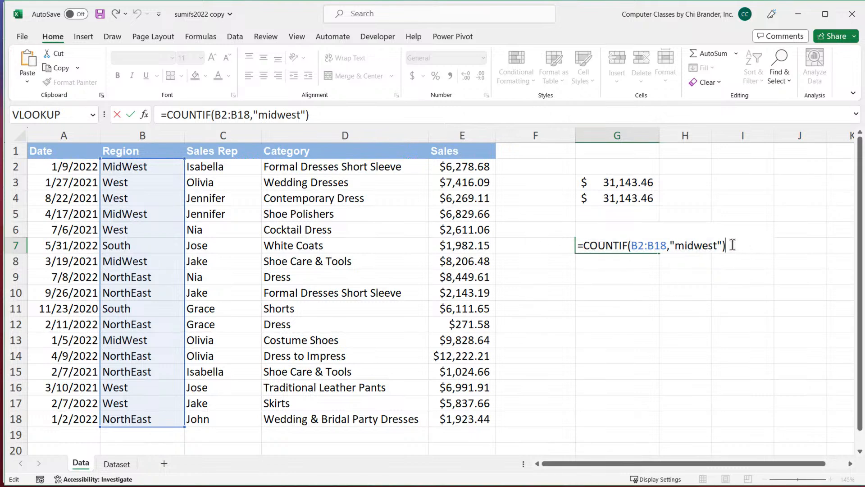
key("Return")
double_click(623, 259)
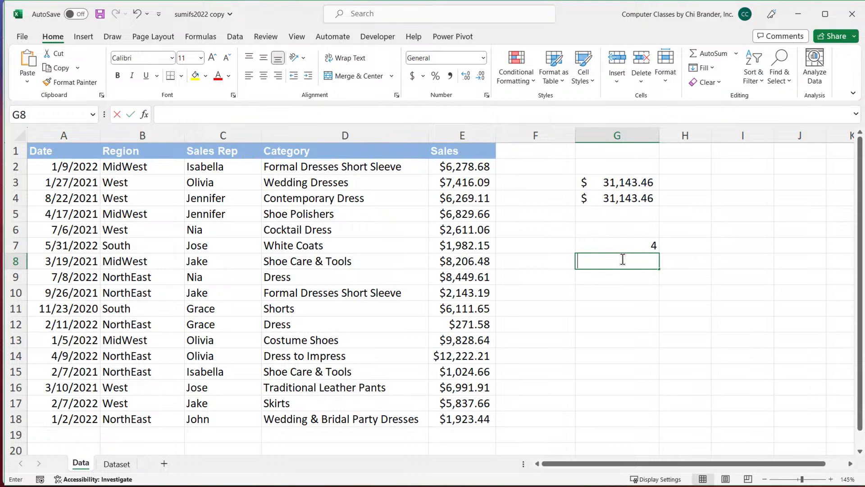
key("ctrl+v")
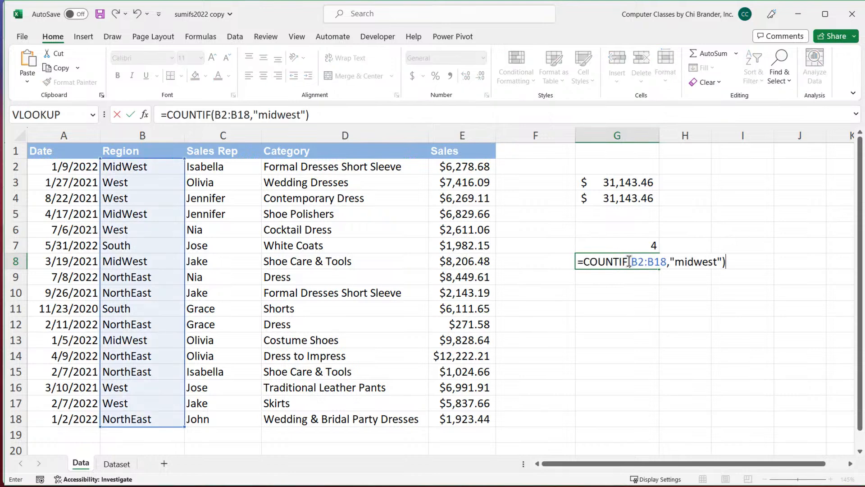
Change the function in G8 to COUNTIFS and enter the formula
left_click(629, 261)
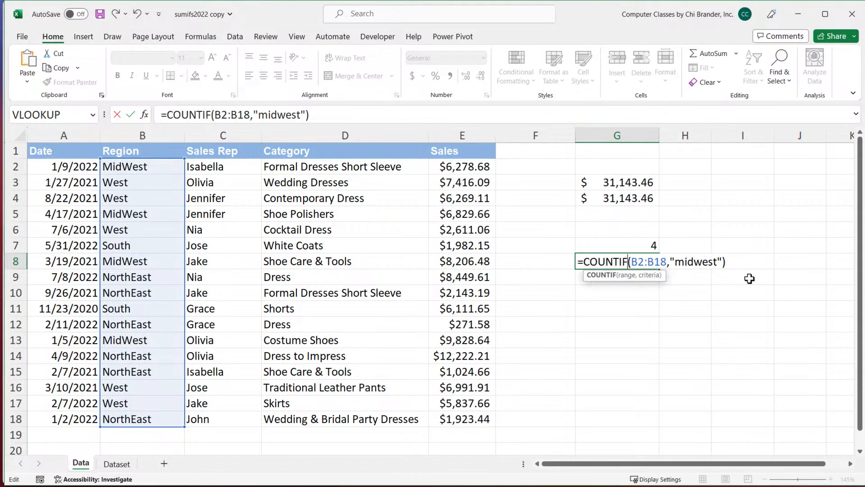
type("S")
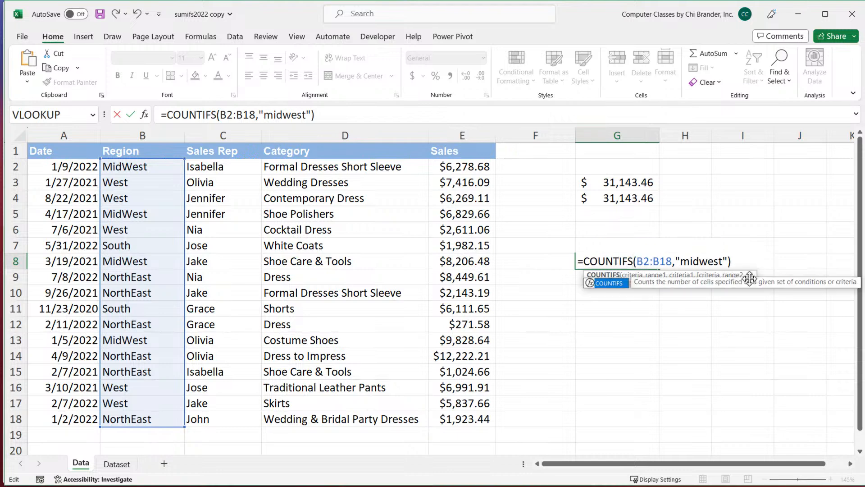
key("Return")
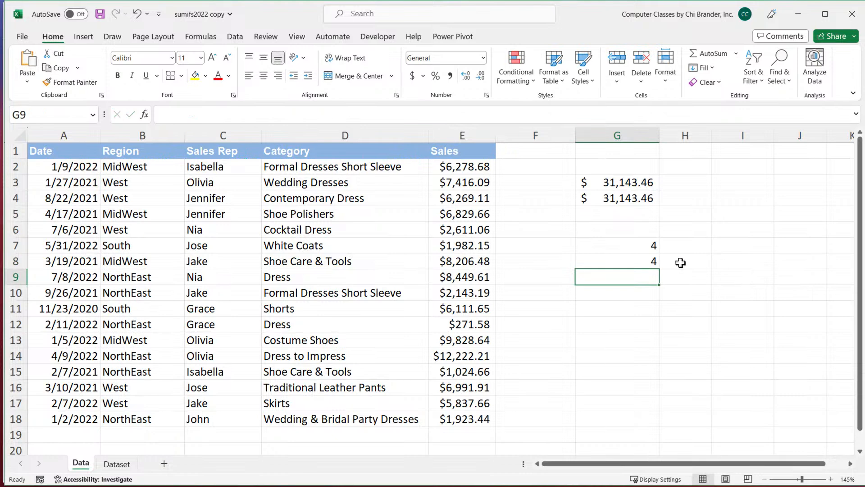
Review the criteria range and criteria arguments of the COUNTIFS formula in G8
double_click(654, 261)
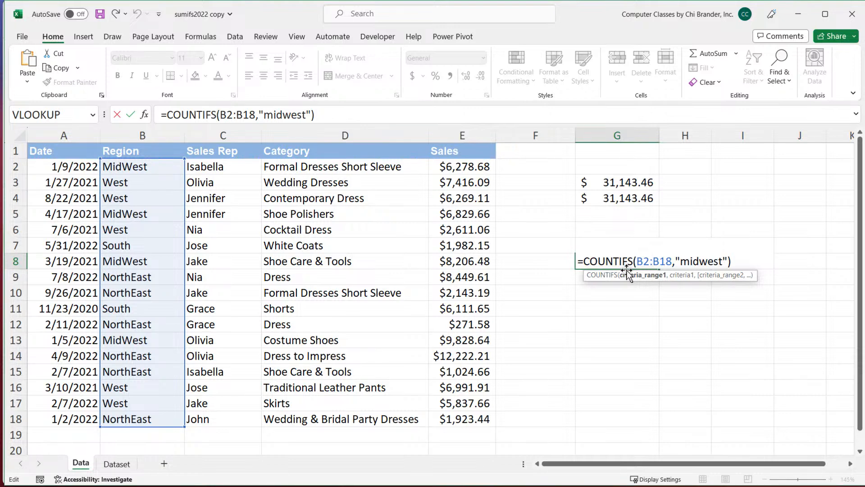
left_click(744, 261)
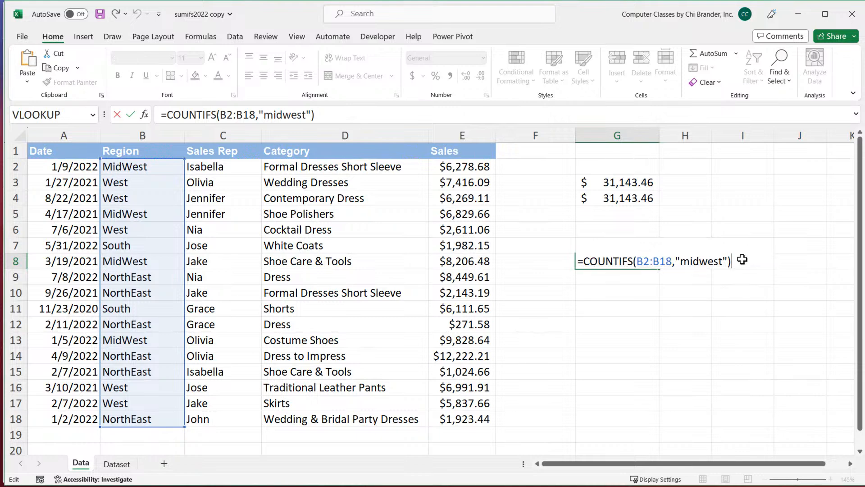
key("Return")
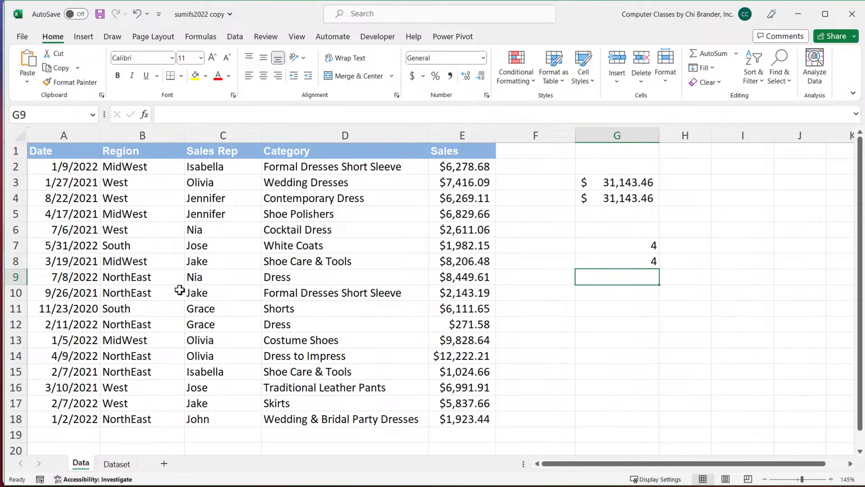
Pick the MidWest entry and sales rep in row 5, and insert the Data worksheet's description into a new Sheets Excellence question
left_click(153, 215)
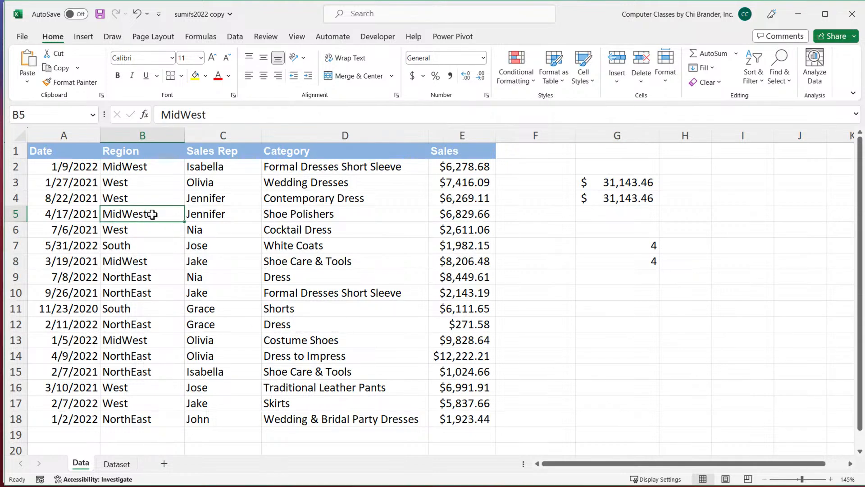
left_click(224, 214)
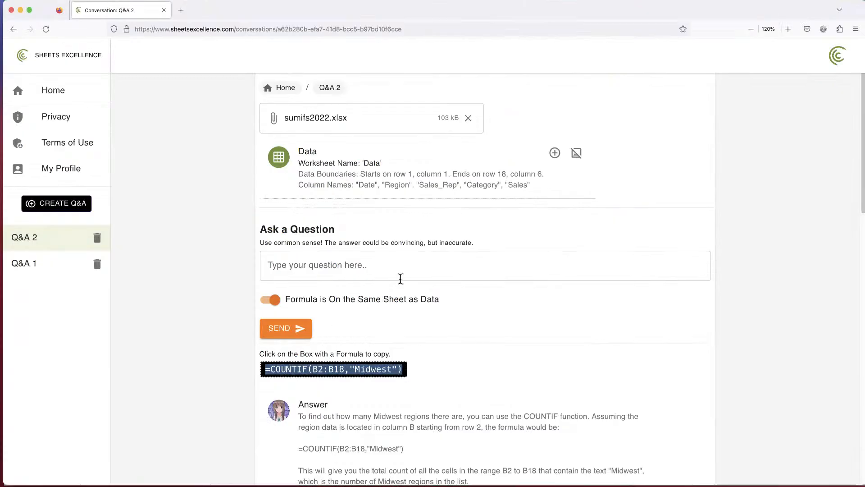
left_click(380, 269)
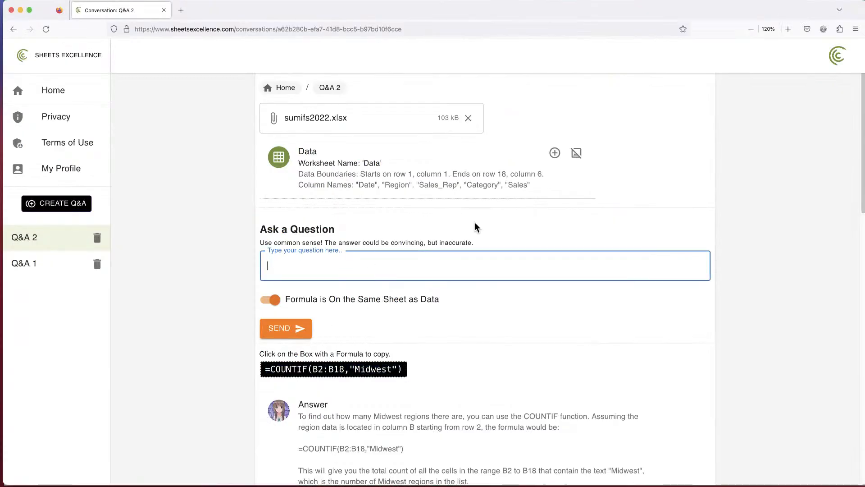
left_click(555, 153)
key("Return")
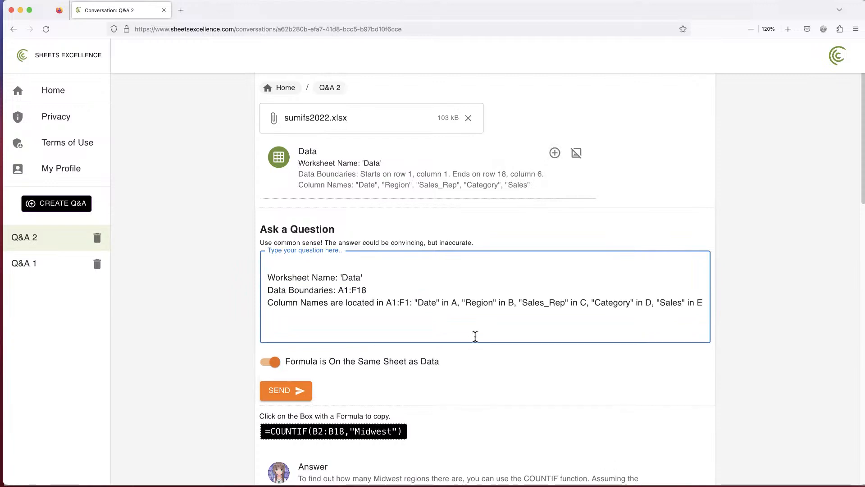
Add a question asking how to get the midwest total for the sales rep in C5, and send it
type("Ho")
key("BackSpace")
type("w to get midwest t")
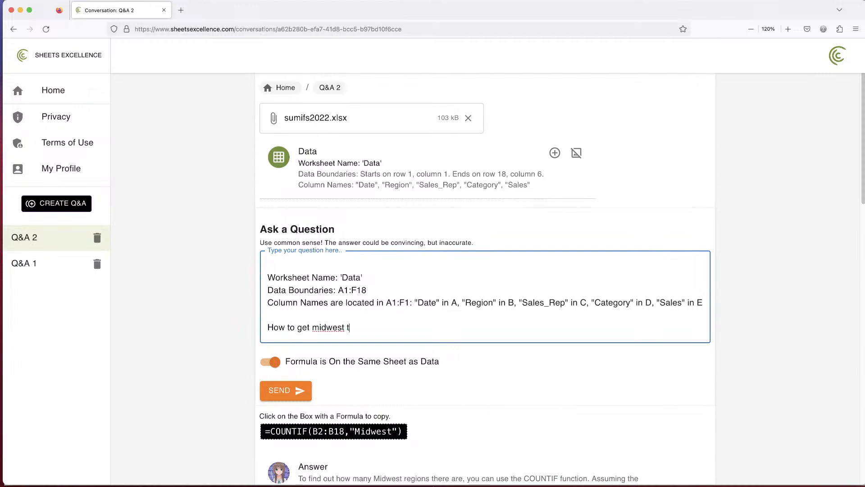
type("otal for jennifer?")
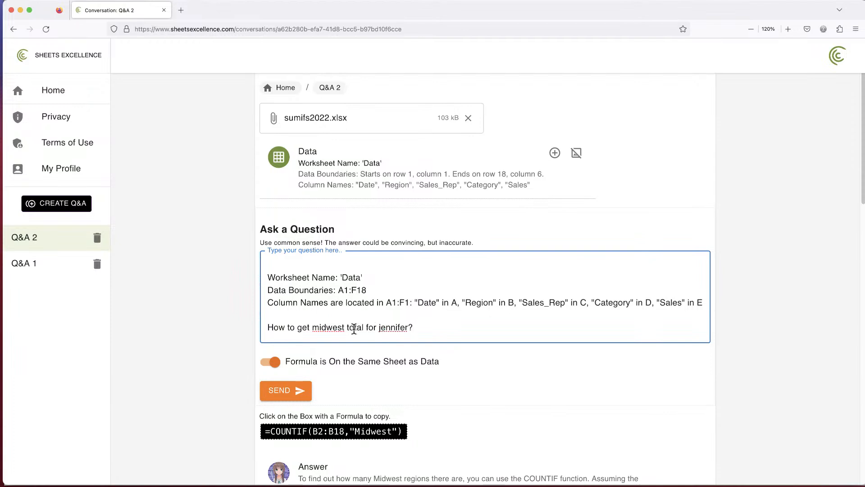
double_click(397, 329)
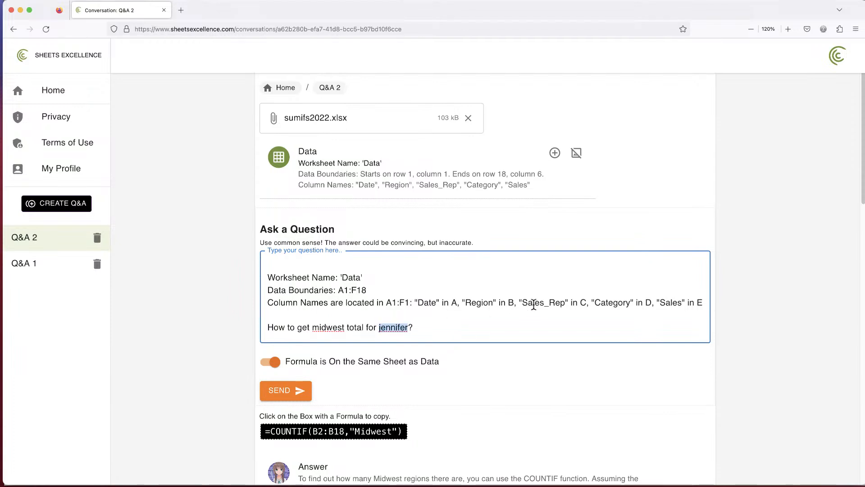
double_click(535, 304)
double_click(335, 328)
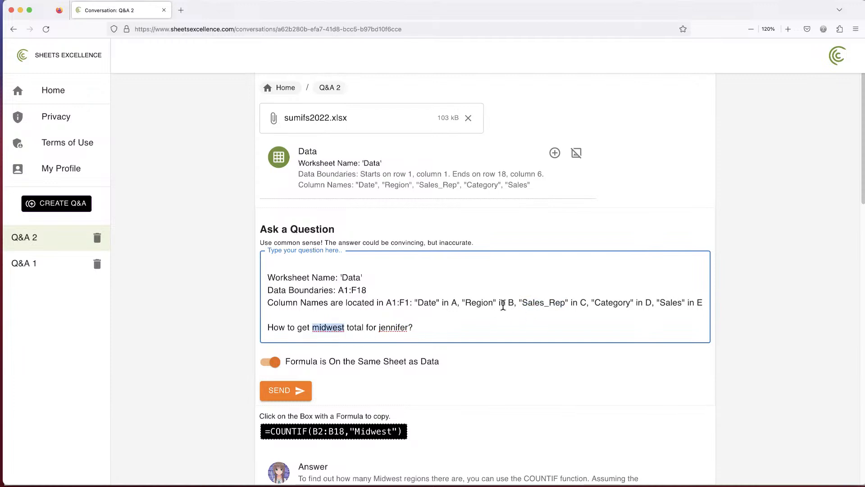
left_click(466, 327)
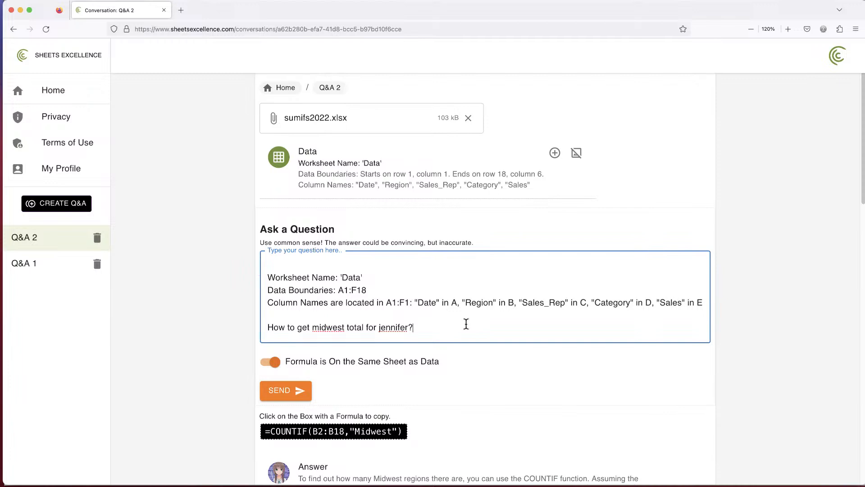
left_click(298, 400)
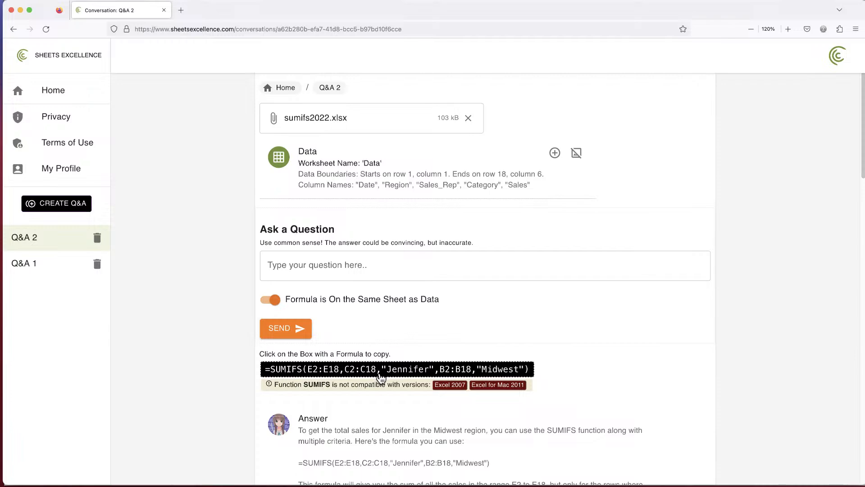
Copy the assistant's SUMIFS formula and paste it into cell G10 of the Data sheet in Excel
left_click(381, 377)
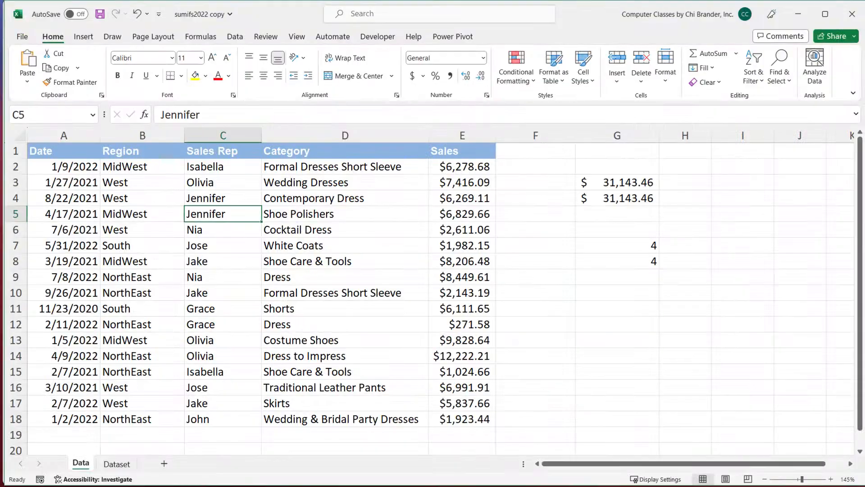
double_click(625, 295)
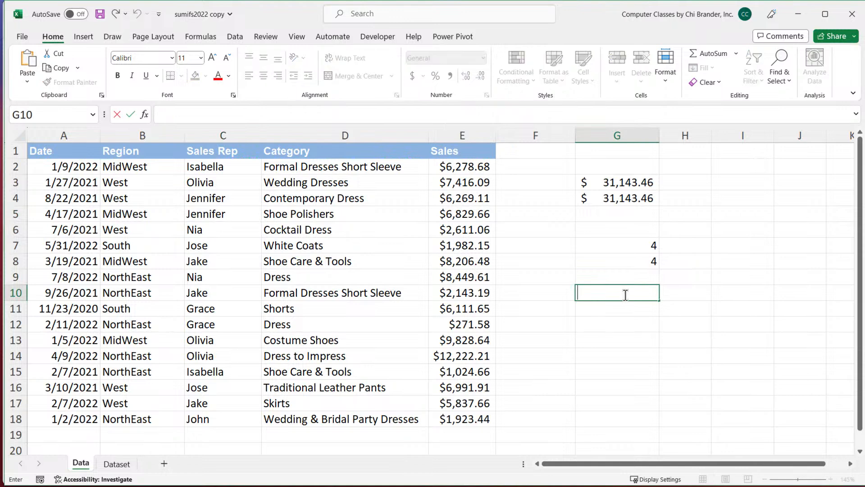
key("ctrl+v")
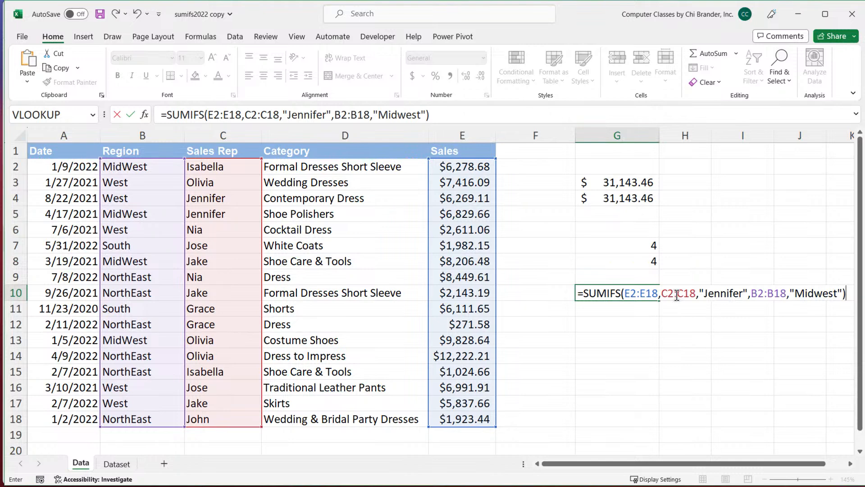
Review the sum range and both criteria pairs of the SUMIFS formula in G10, and enter the formula
left_click_drag(658, 293, 625, 293)
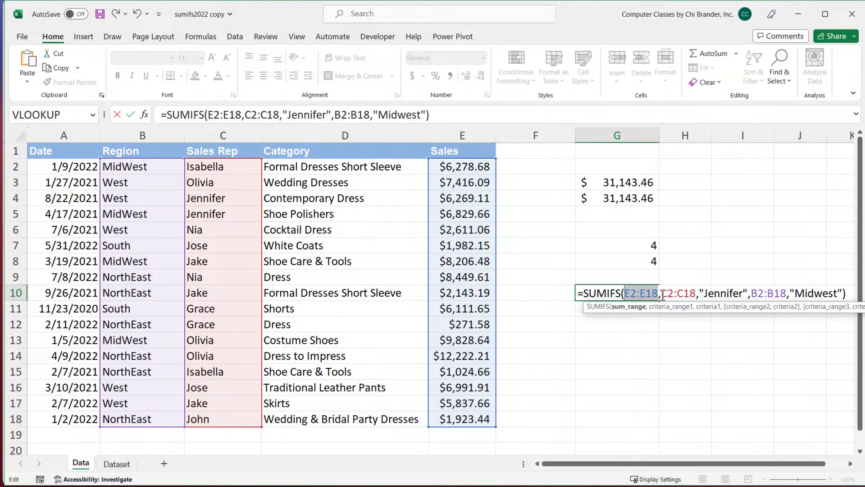
mouse_move(660, 293)
left_mouse_down()
mouse_move(697, 293)
mouse_move(662, 294)
left_mouse_up()
left_click(697, 292)
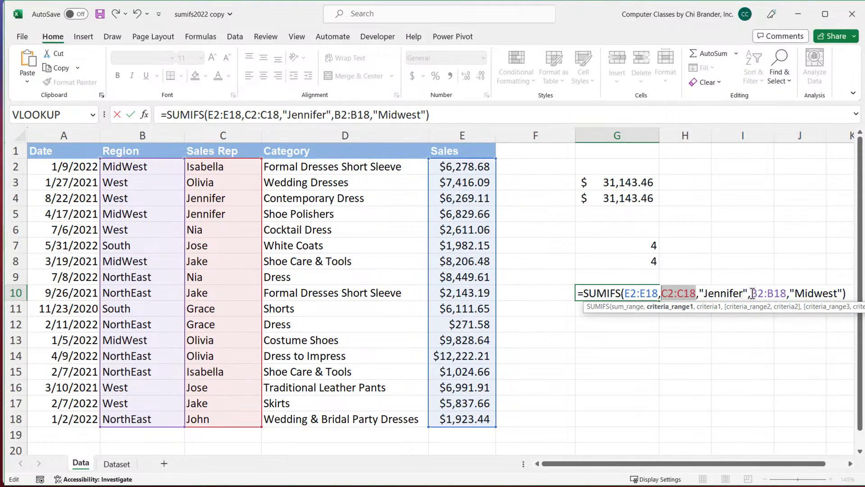
left_click_drag(751, 293, 787, 293)
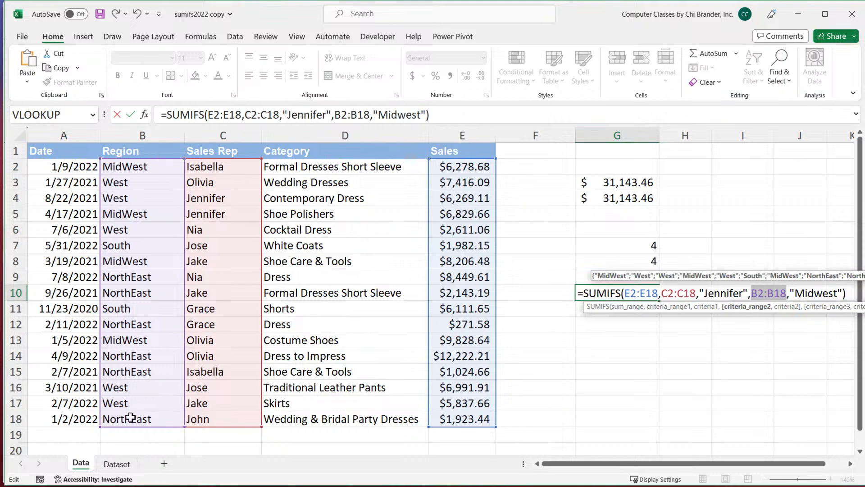
left_click(827, 290)
left_click(847, 291)
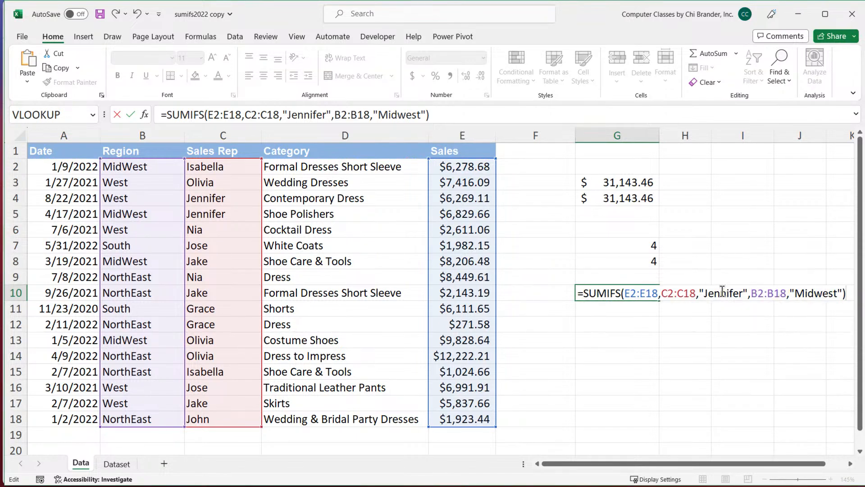
left_click_drag(659, 294, 749, 294)
left_click(665, 294)
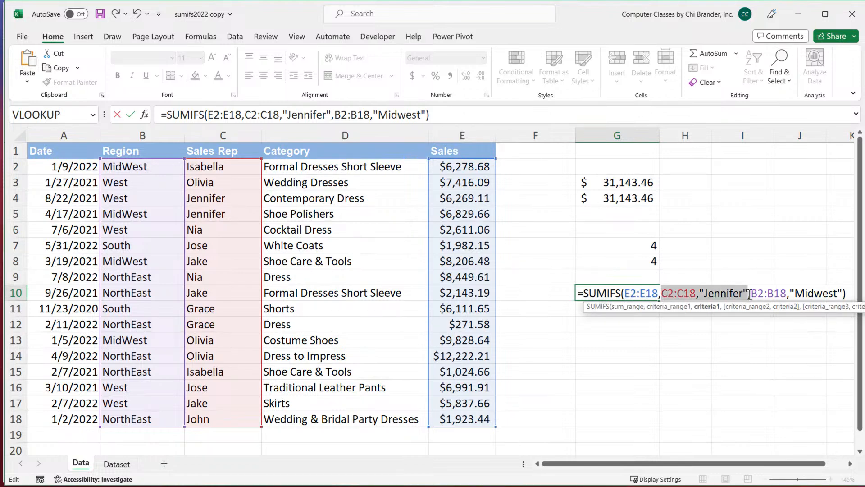
left_click_drag(749, 296, 750, 295)
left_click(843, 294)
type(")")
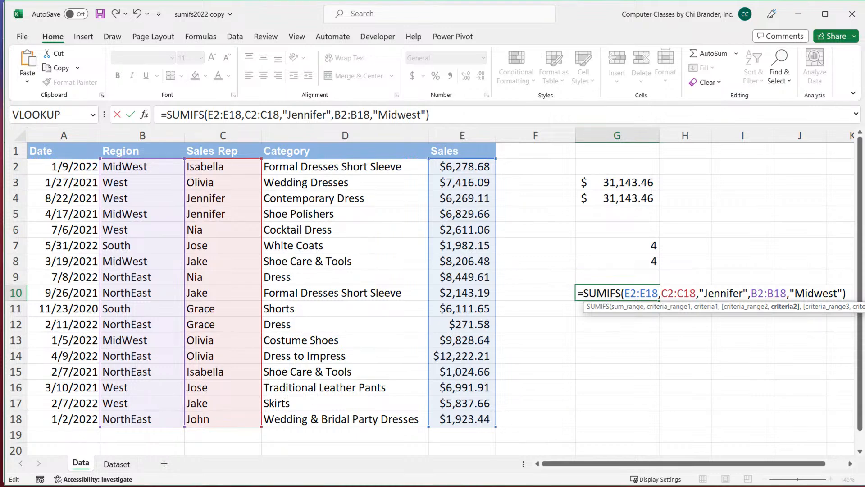
key("Return")
Apply the Accounting number format to G10 and recheck the sales rep and region criteria in its formula
left_click(620, 293)
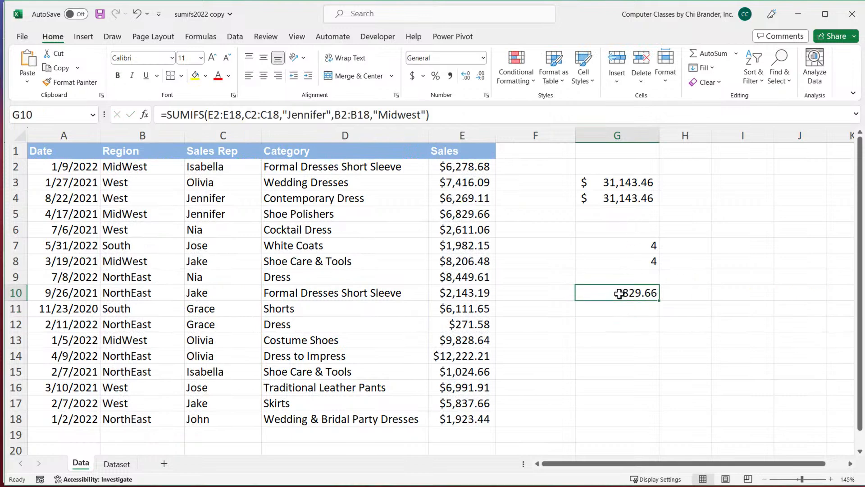
left_click(413, 76)
double_click(639, 294)
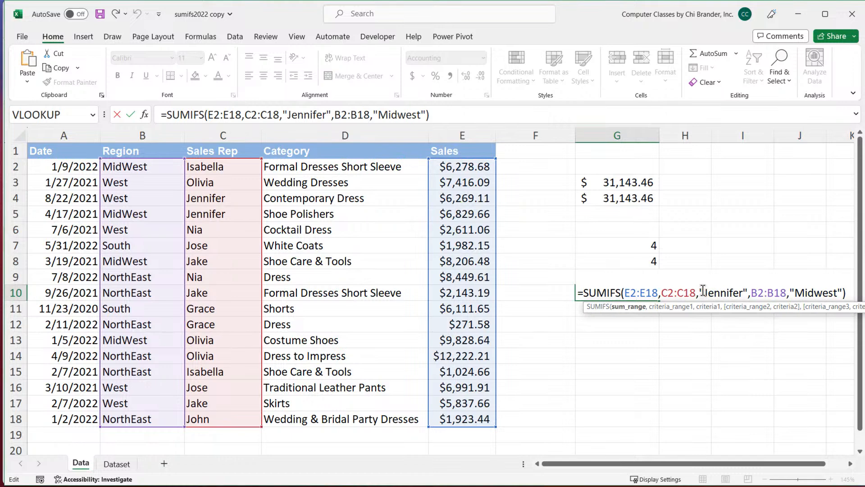
left_click_drag(706, 292, 842, 293)
key("ctrl+Return")
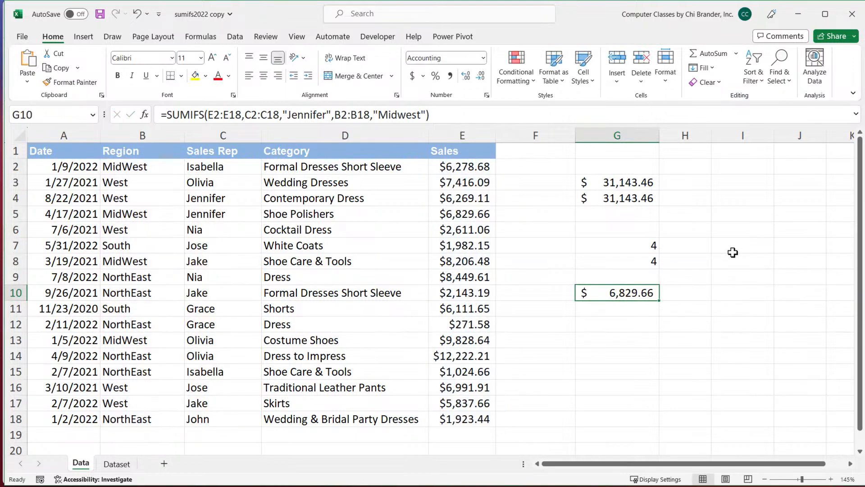
Insert a blank column before column G, ahead of the formula results
left_click(618, 135)
right_click(613, 133)
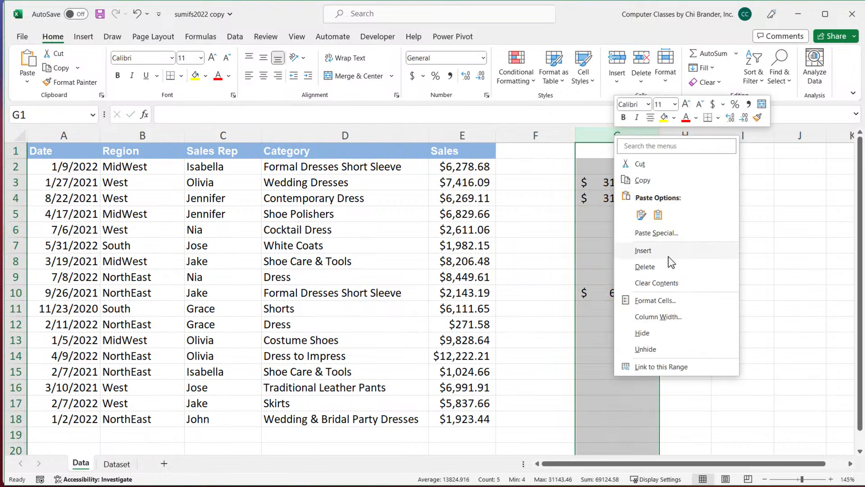
left_click(662, 256)
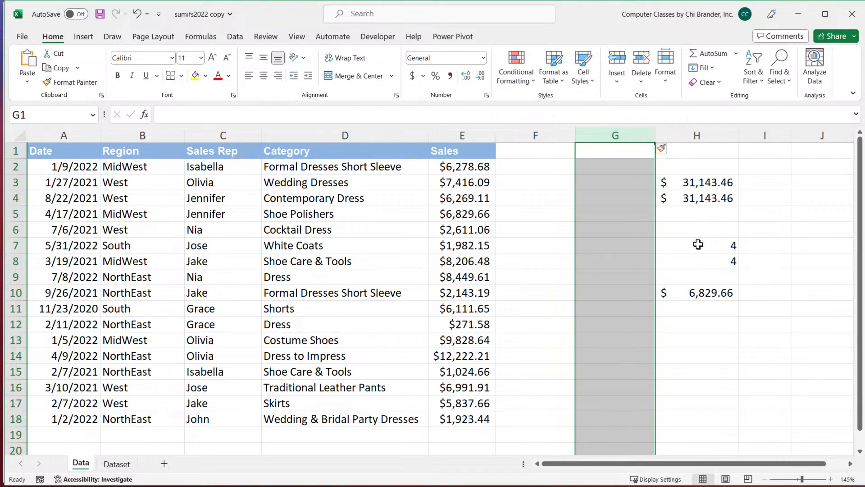
Check the SUMIF formula in H3 and enter MidWest in G3 beside it
left_click(675, 183)
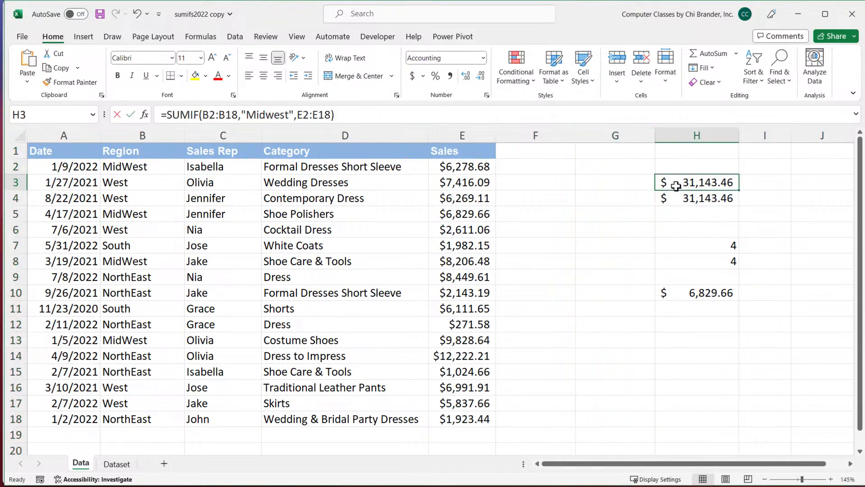
double_click(675, 182)
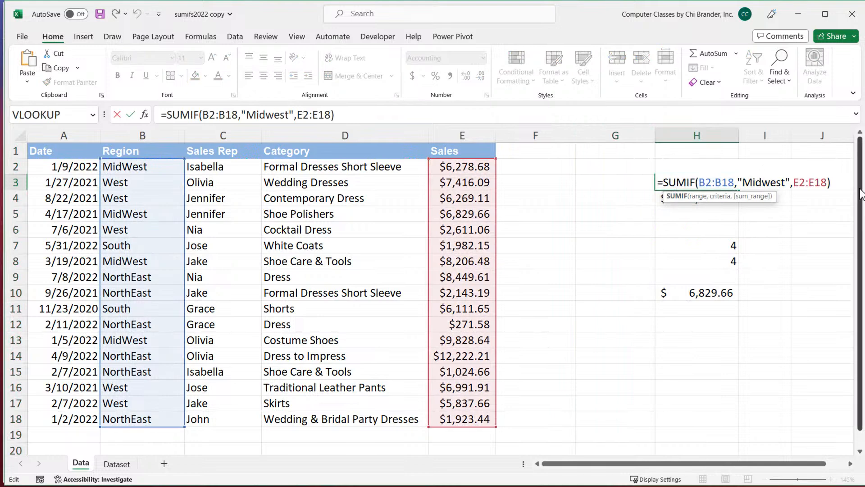
key("Escape")
left_click(616, 186)
type("MiD")
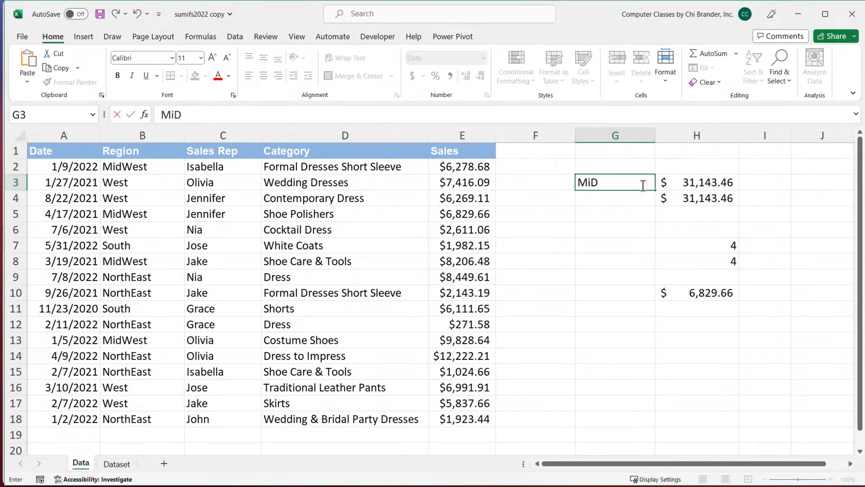
key("BackSpace")
key("BackSpace")
type("o")
key("BackSpace")
type("idWest")
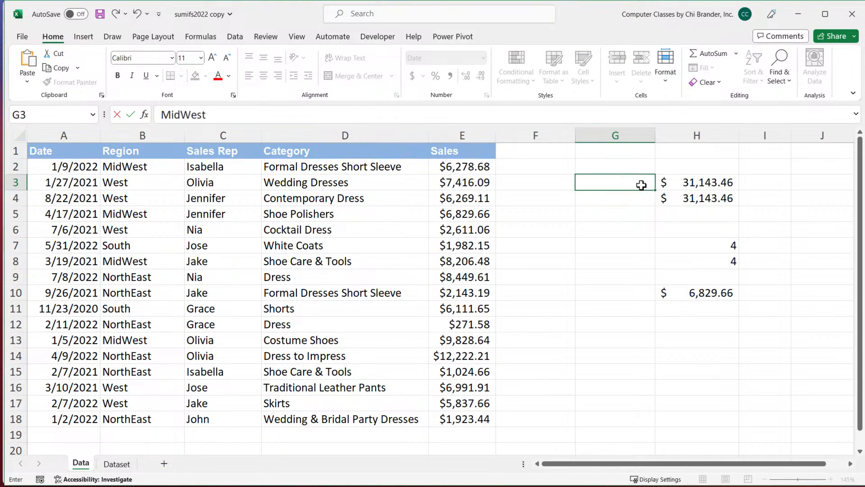
key("Return")
Replace the typed region criterion in H3's SUMIF formula with a reference to G3, and check the formula
double_click(694, 183)
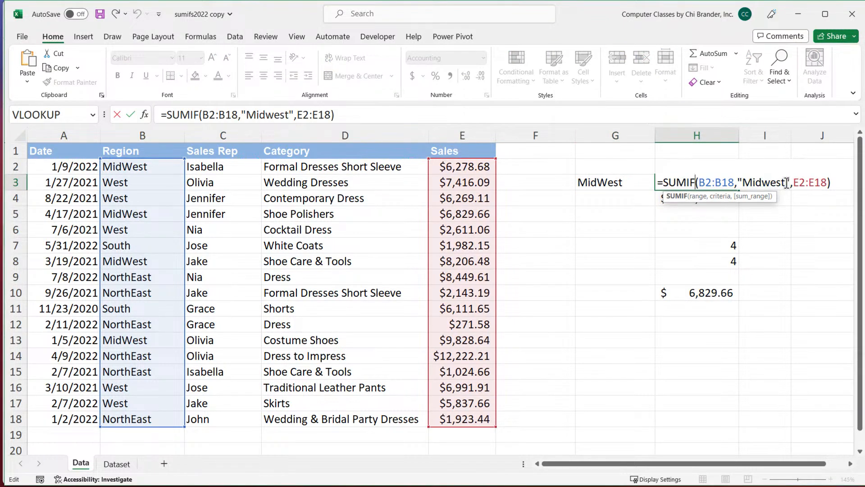
left_click_drag(789, 183, 738, 182)
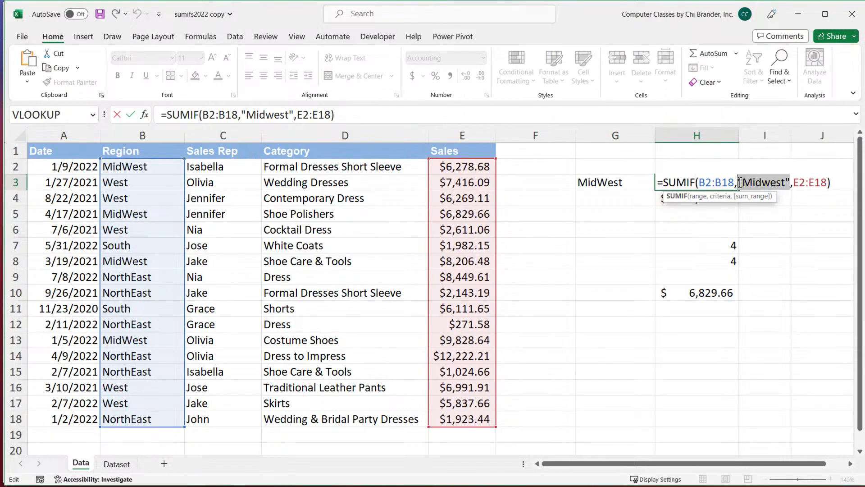
key("BackSpace")
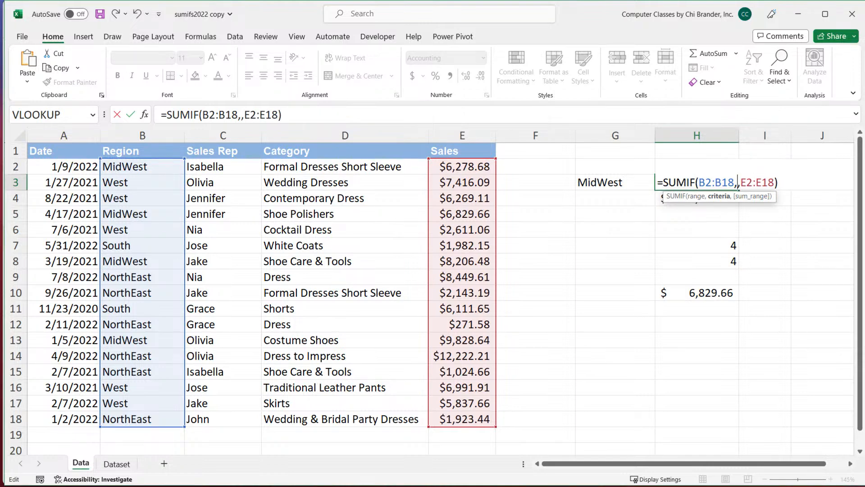
left_click(591, 185)
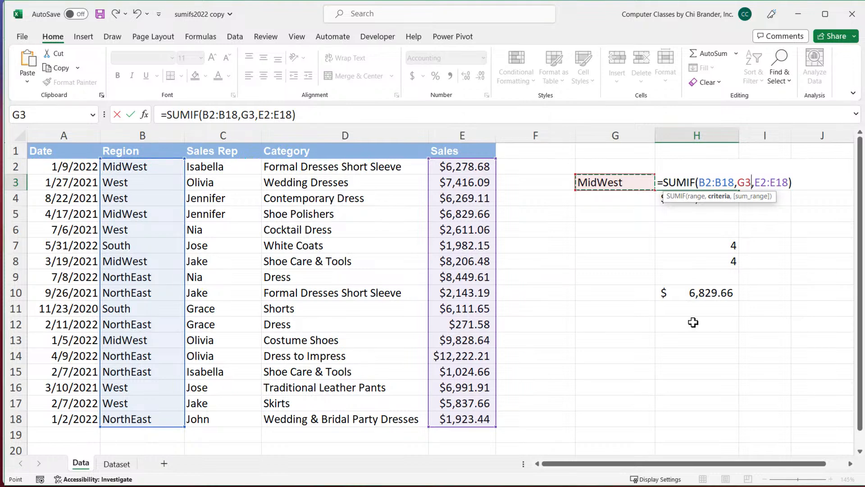
key("Return")
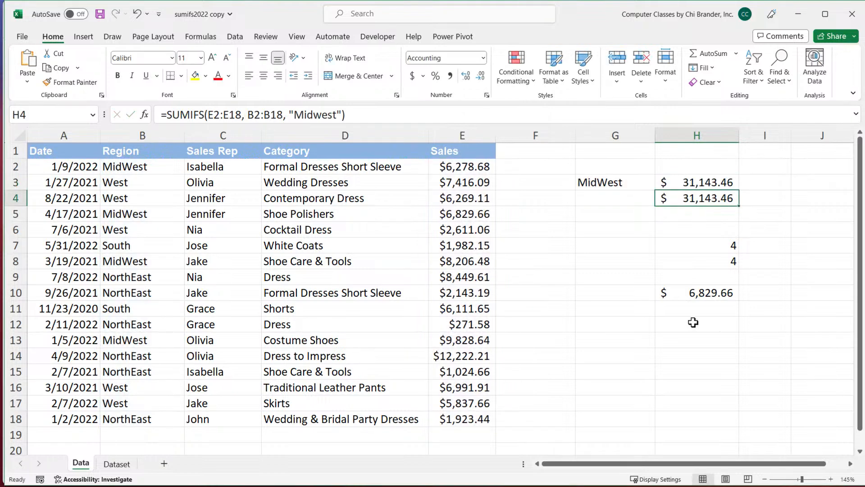
double_click(705, 179)
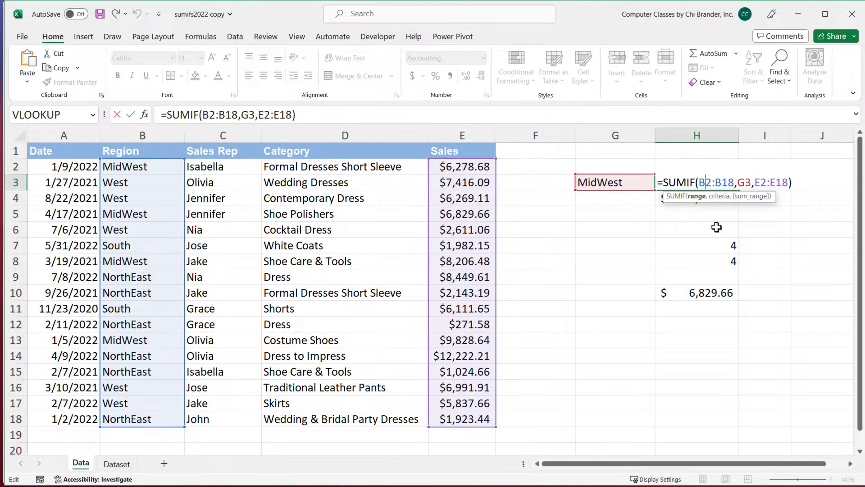
key("ctrl+Return")
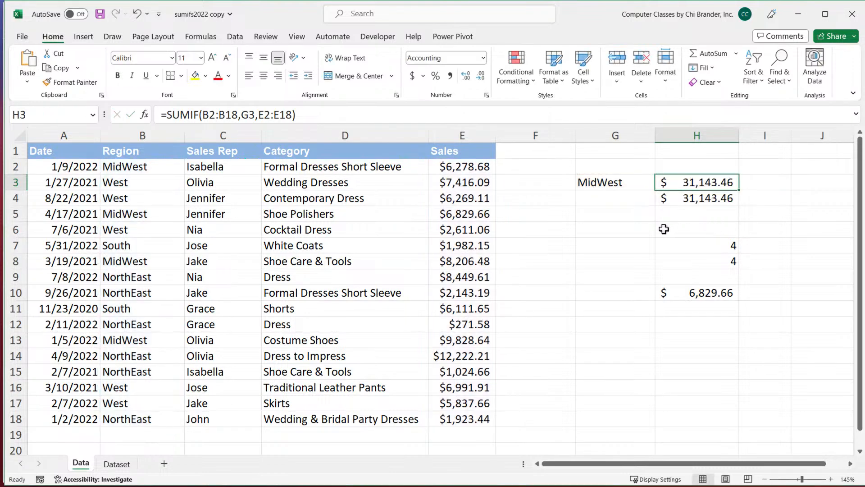
Change the region in G3 to West and check the SUMIF result in H3
left_click(620, 184)
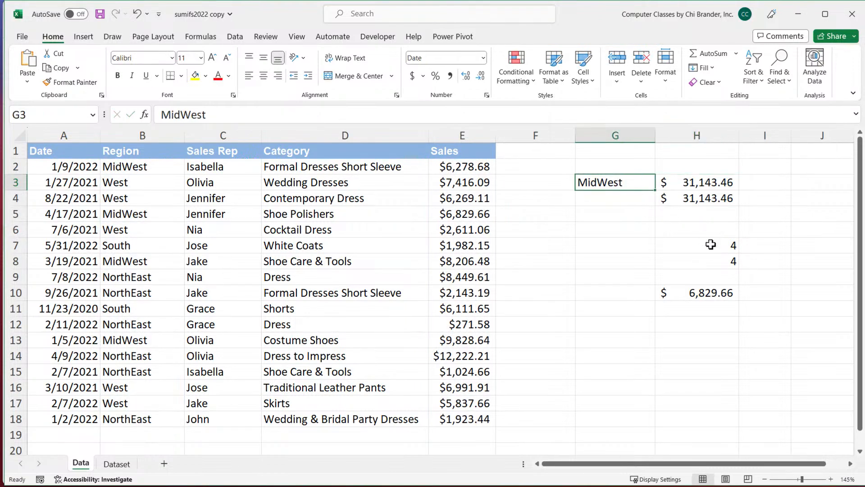
key("BackSpace")
key("BackSpace")
key("BackSpace")
key("BackSpace")
key("BackSpace")
key("BackSpace")
key("BackSpace")
type("West")
key("Return")
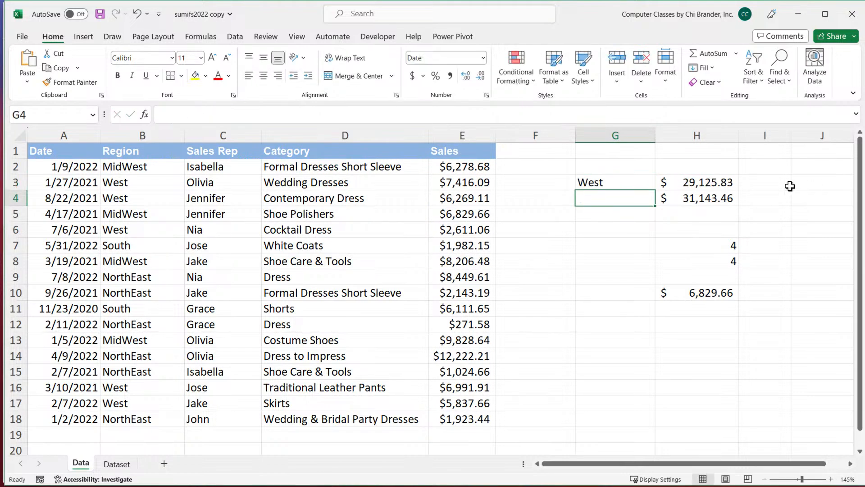
left_click(714, 185)
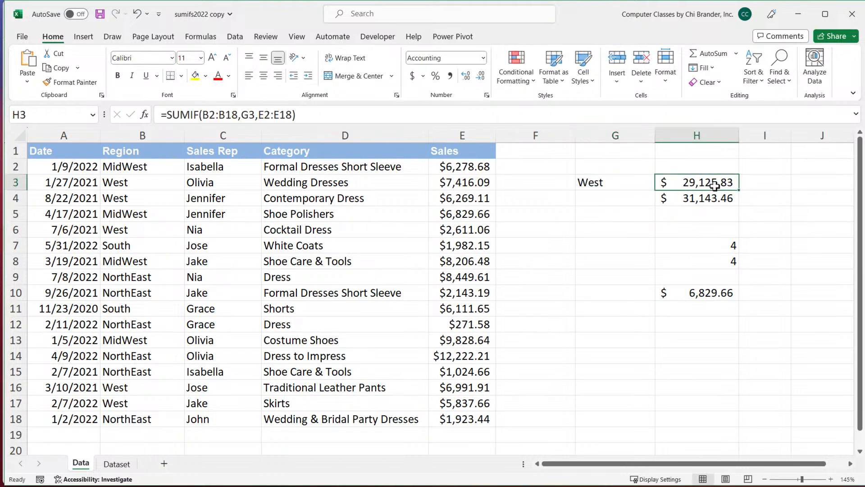
Set the region in G3 back to MidWest
left_click(598, 183)
type("MidWest")
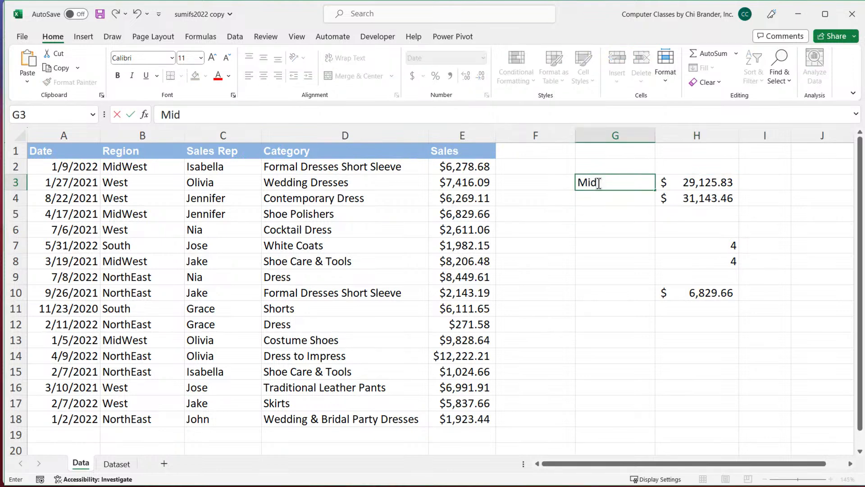
key("Return")
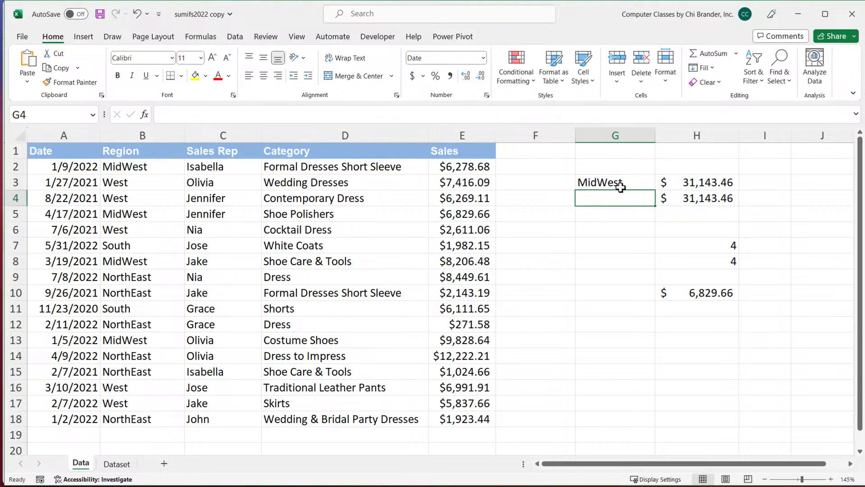
Add list data validation to G3 with the source Midwest,West,South
left_click(614, 185)
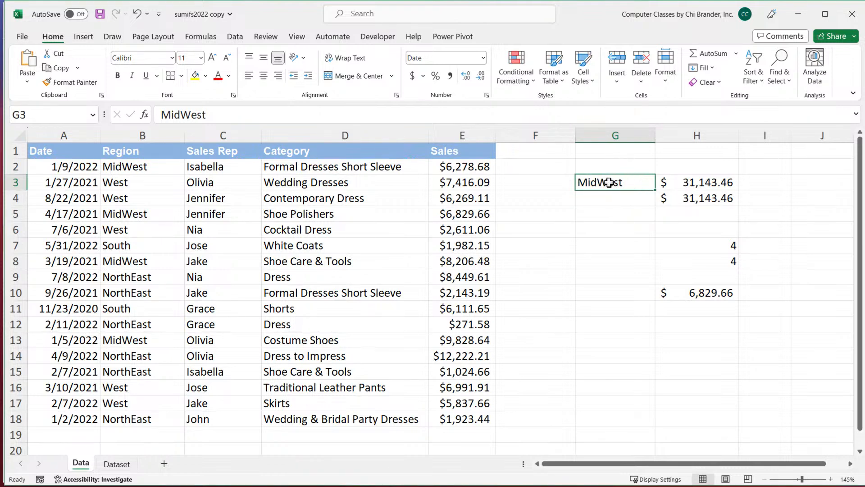
left_click(236, 37)
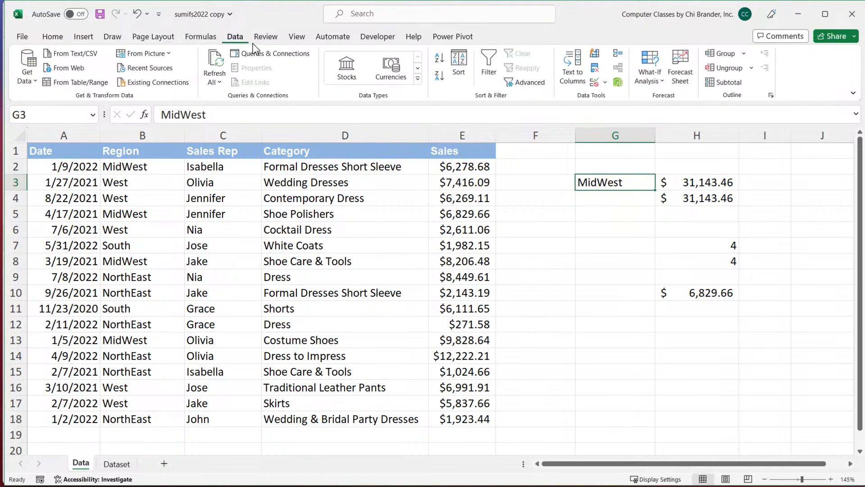
left_click(606, 83)
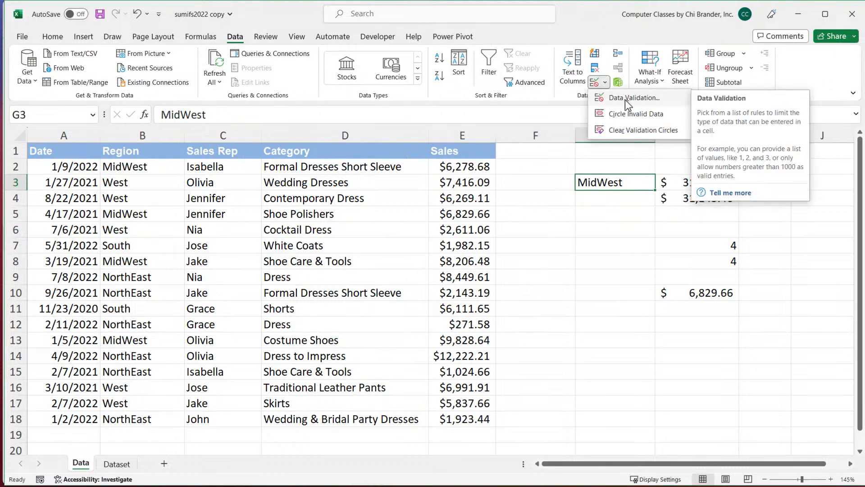
left_click(625, 98)
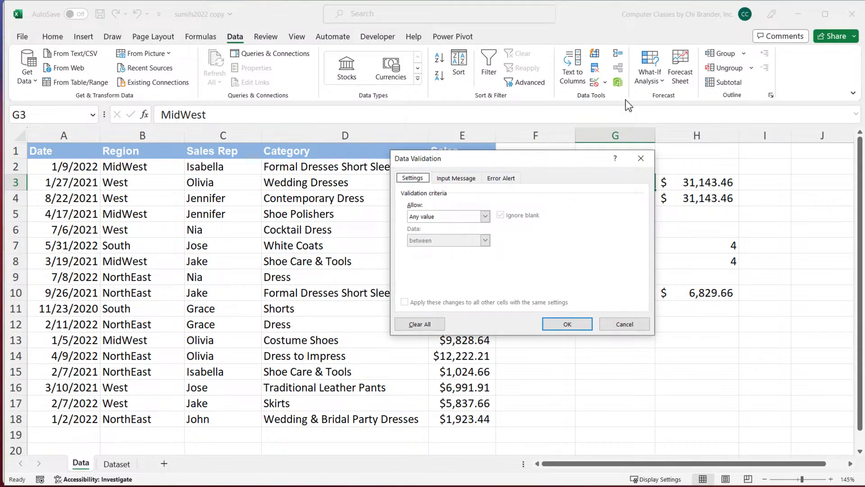
left_click(458, 217)
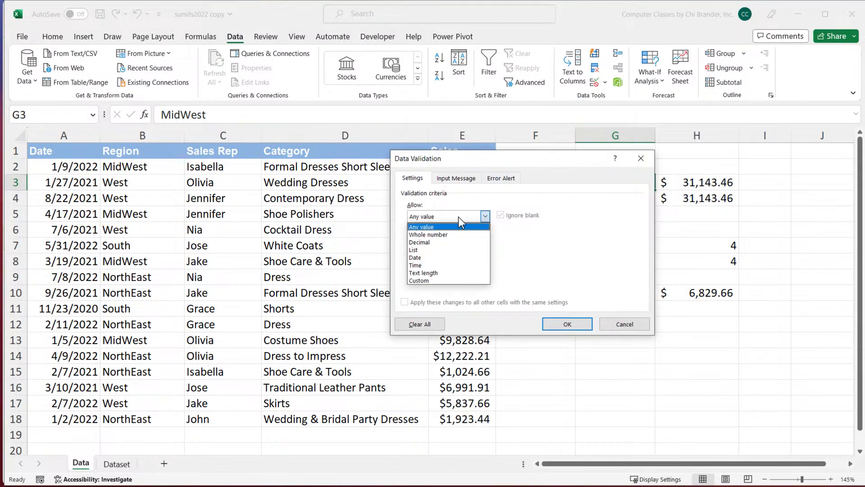
left_click(440, 249)
left_click(441, 263)
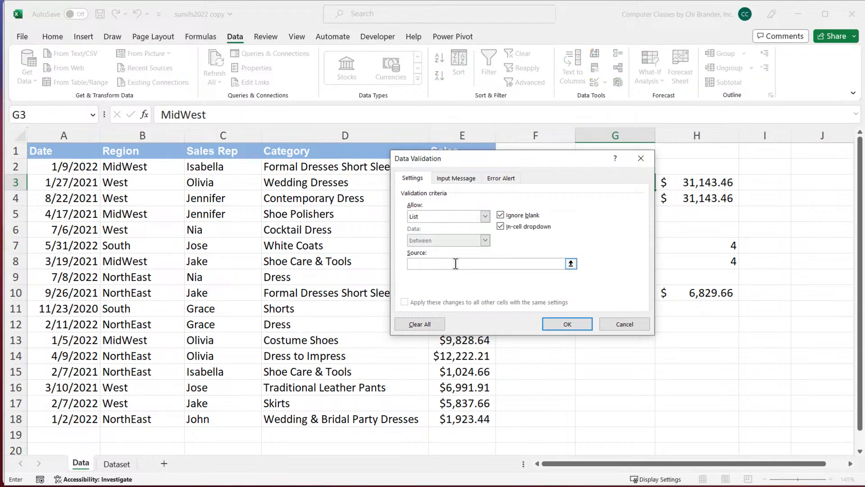
left_click_drag(507, 163, 405, 176)
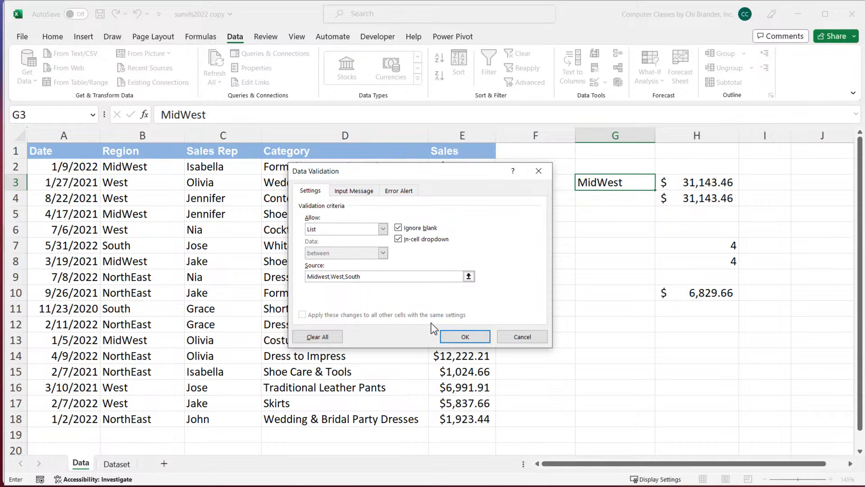
left_click(455, 336)
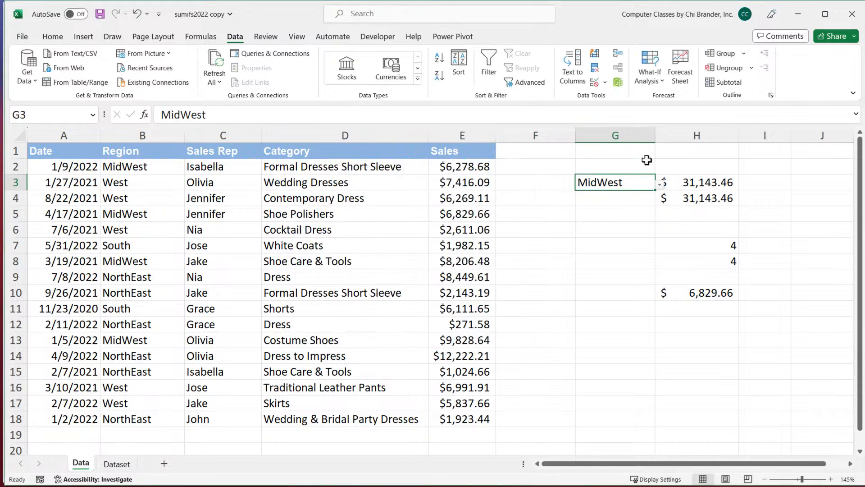
Choose West, South and finally Midwest from G3's validation list to test the SUMIF result in H3
left_click(659, 186)
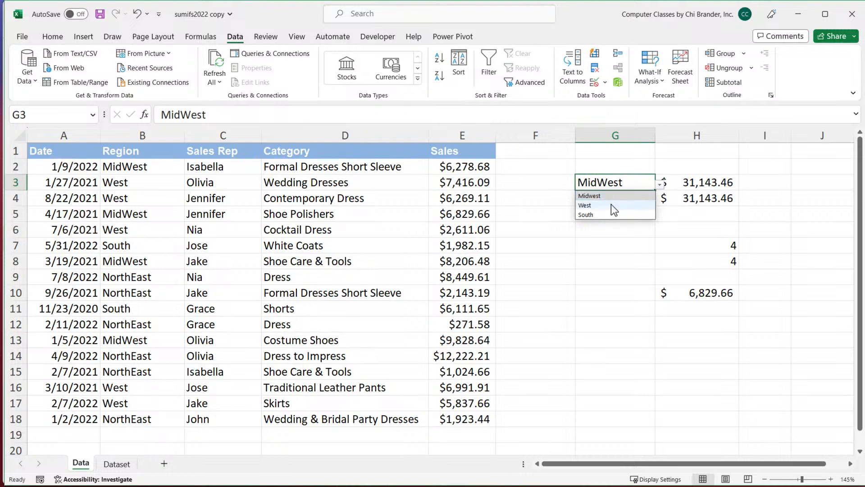
left_click(613, 203)
left_click(660, 185)
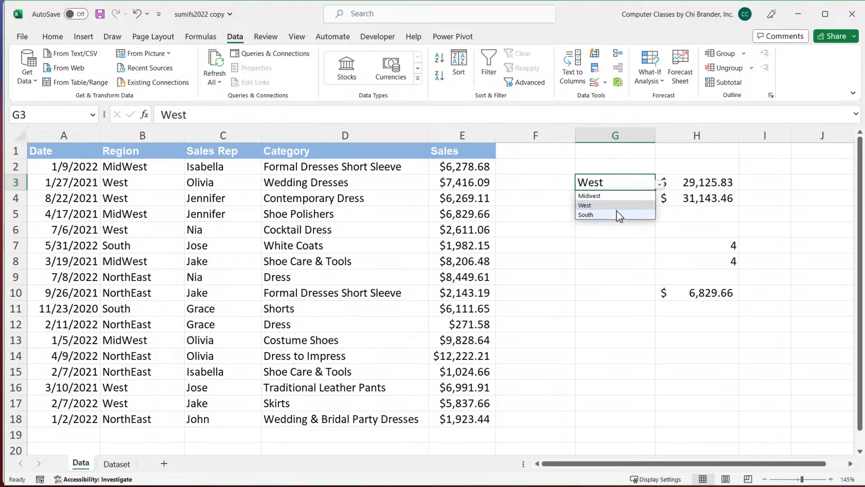
left_click(617, 211)
left_click(660, 185)
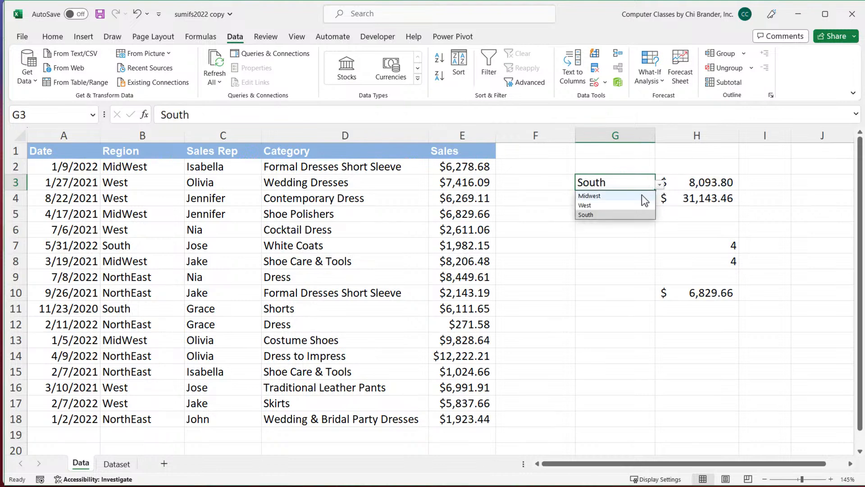
left_click(641, 194)
left_click(663, 198)
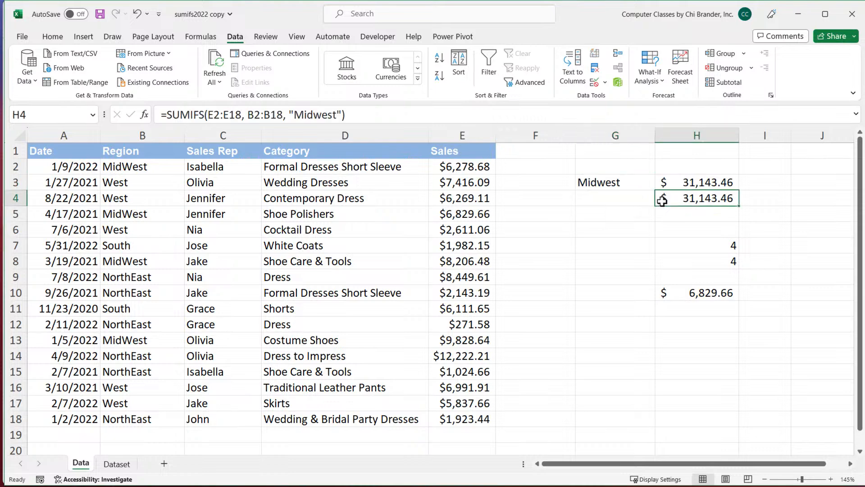
Switch G3's region to West and back to Midwest, and check H3's SUMIF formula
left_click(613, 186)
left_click(660, 185)
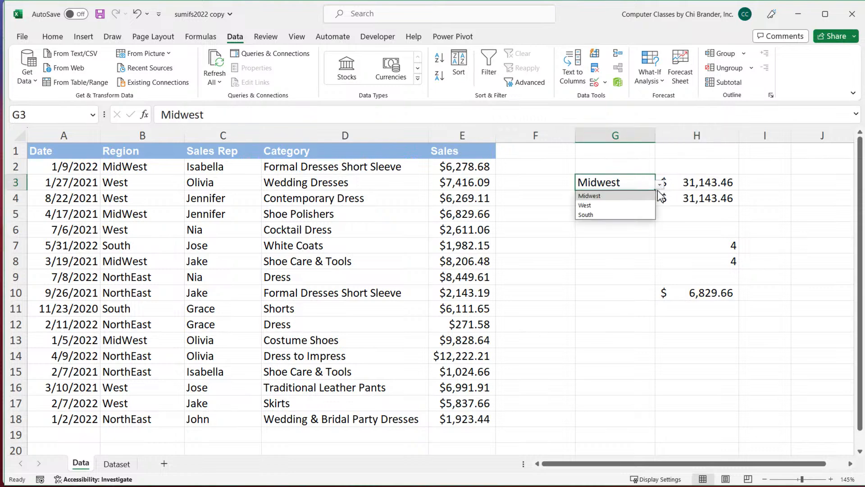
left_click(642, 204)
left_click(660, 185)
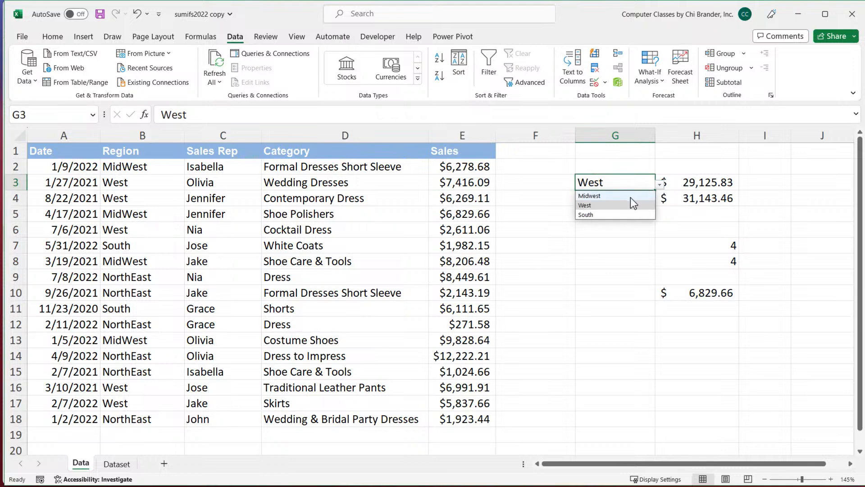
left_click(641, 194)
left_click(686, 184)
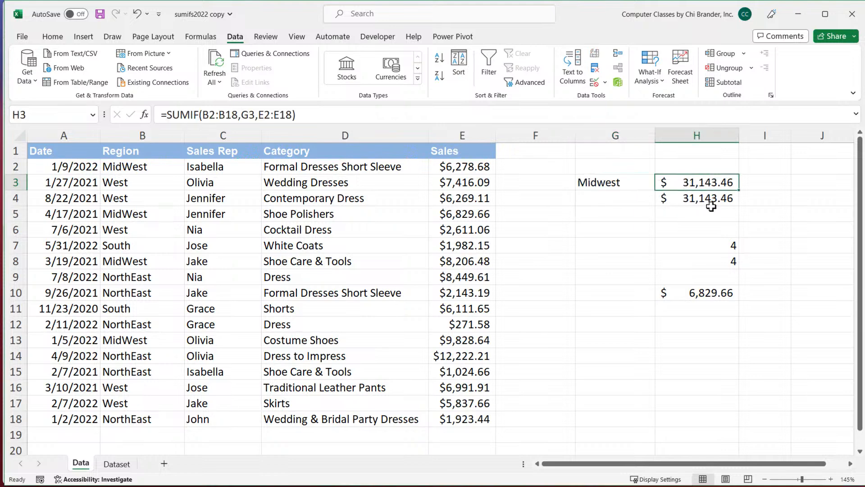
Examine the sales rep and region criteria in H10's SUMIFS formula, leaving the formula as it is
double_click(696, 293)
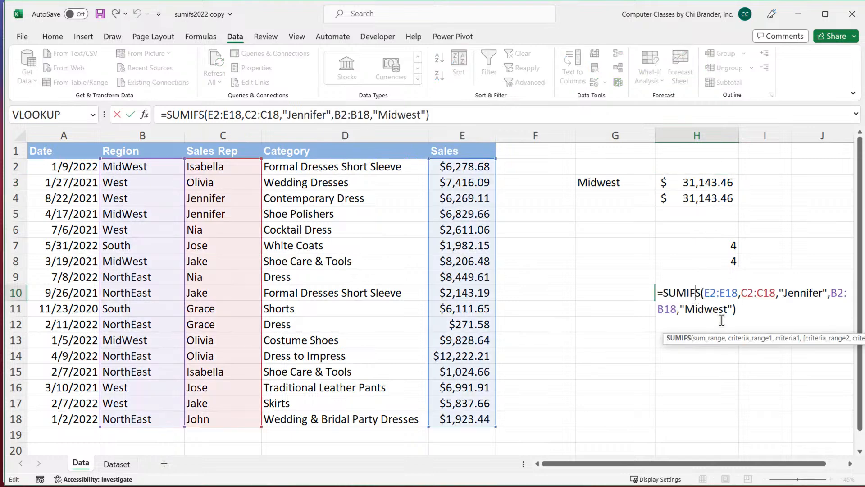
left_click_drag(778, 293, 824, 293)
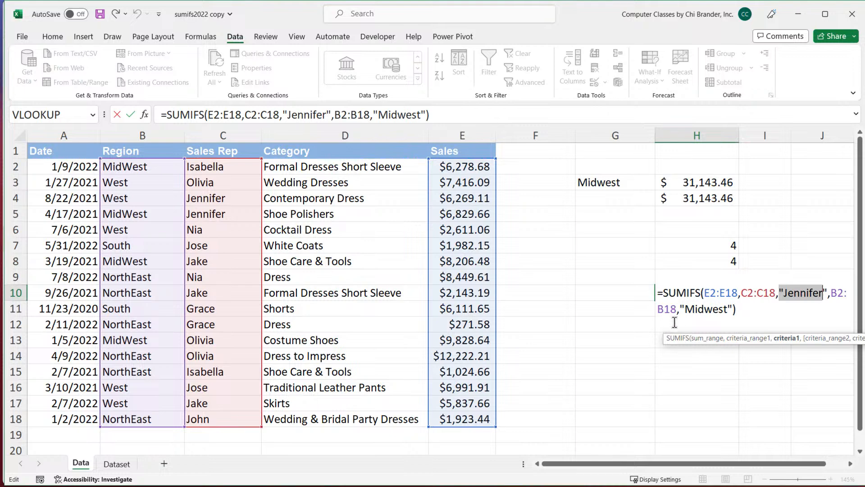
left_click_drag(685, 309, 725, 309)
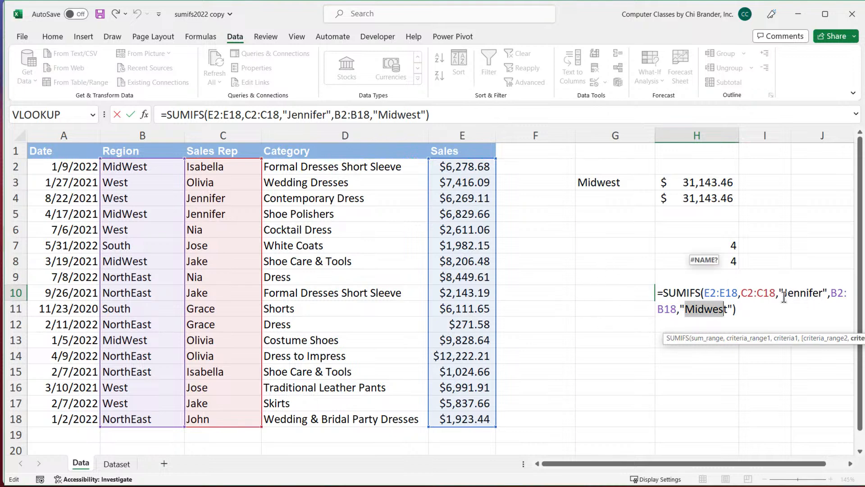
key("ctrl+Return")
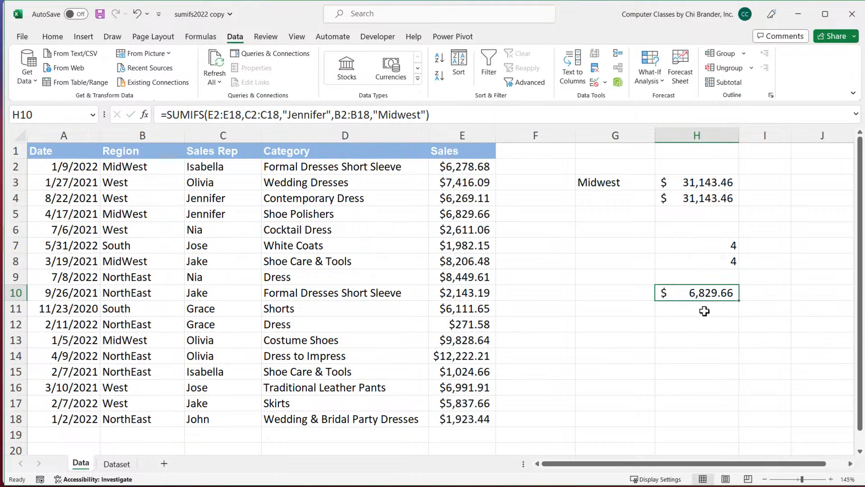
double_click(711, 296)
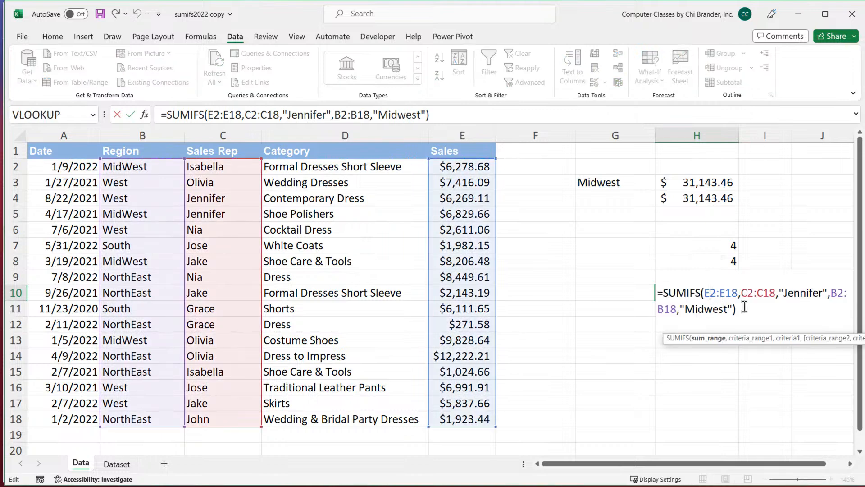
left_click(745, 307)
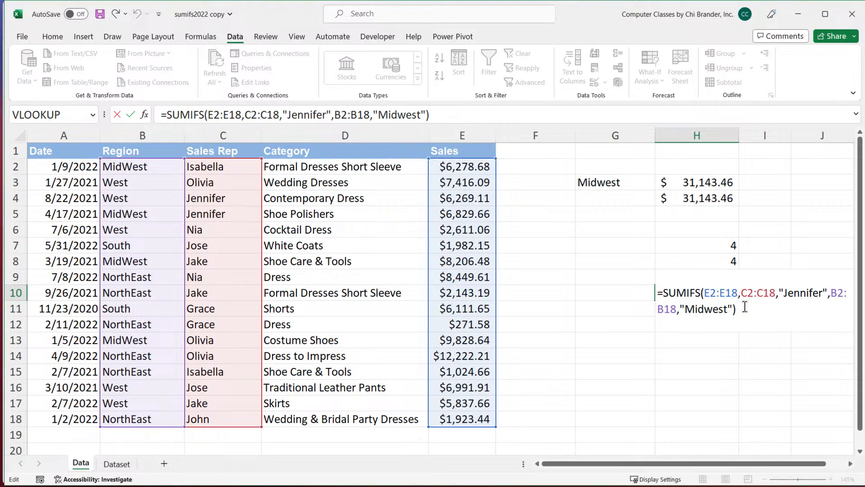
key("ctrl+Return")
Review the sales dates in column A
left_click_drag(60, 167, 73, 390)
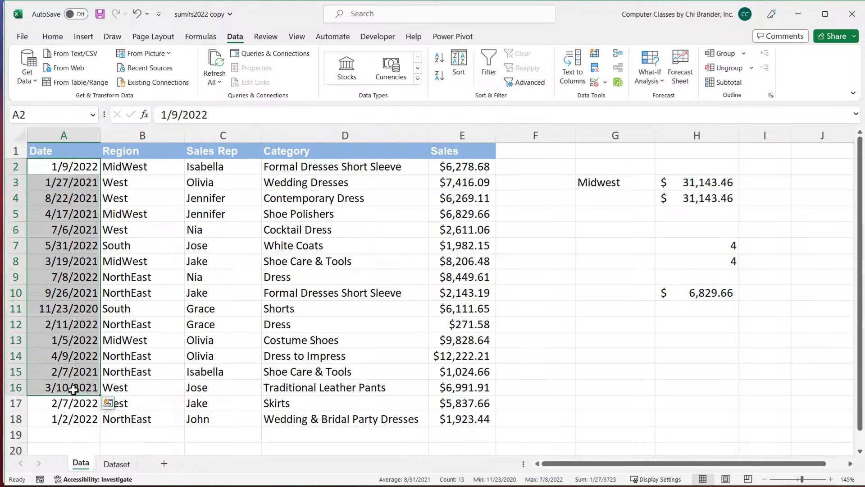
left_click(88, 311)
left_click(81, 233)
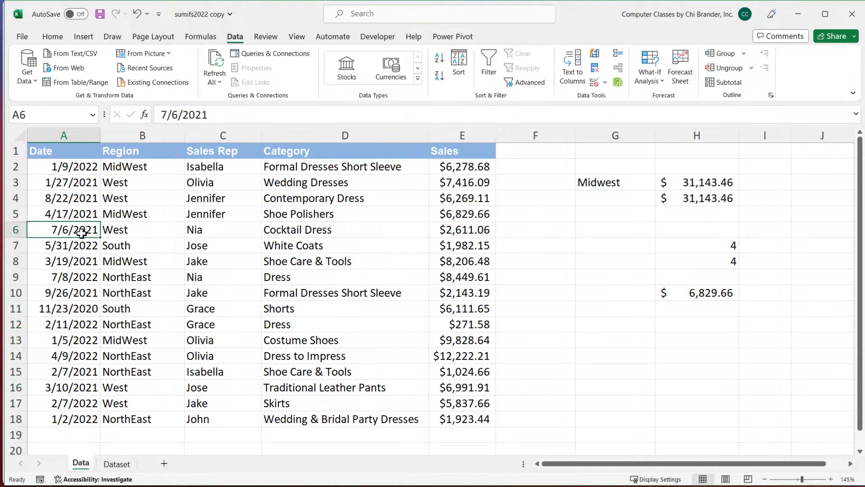
left_click(83, 247)
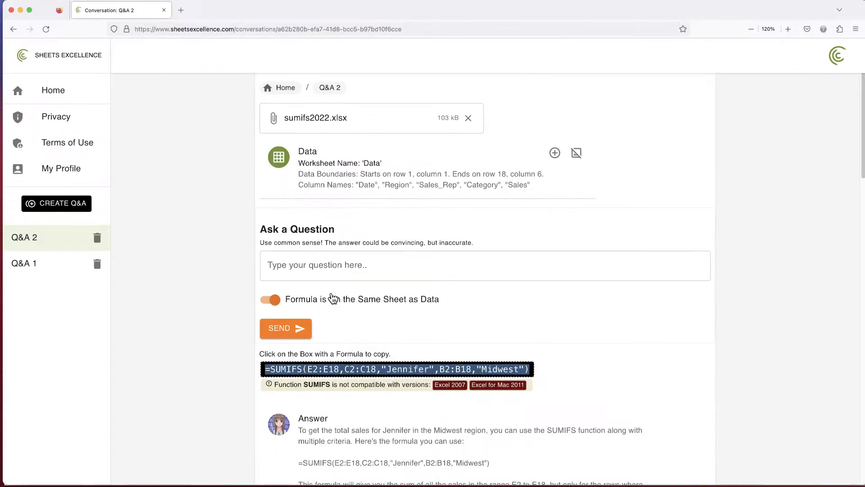
Switch to Sheets Excellence and insert the Data worksheet's boundaries and column names into a new question
left_click(333, 270)
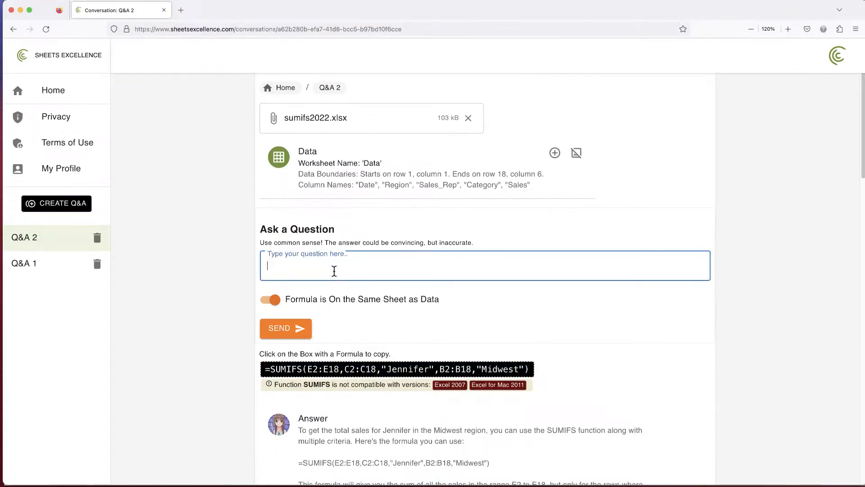
left_click(555, 153)
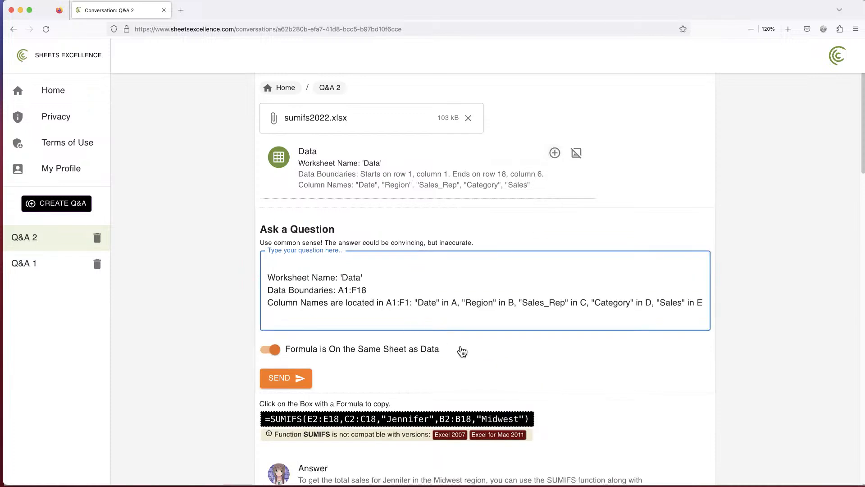
key("Return")
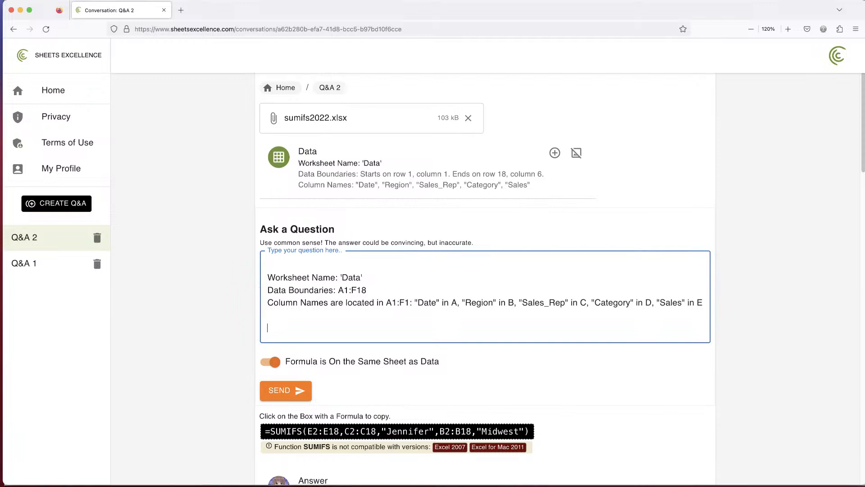
Ask "How to get total sales for date range Jan 1 2022 through Jun 30 2022" and send the question
type("How to get total sales ")
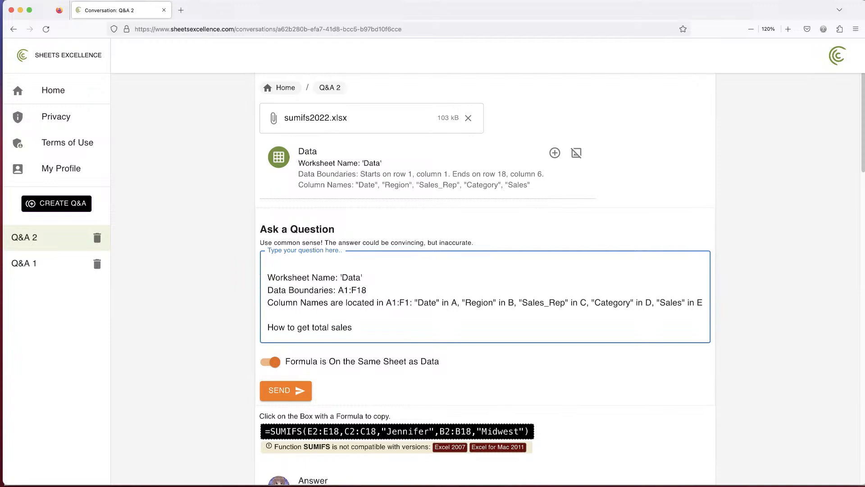
type("for date range Jan 1 202")
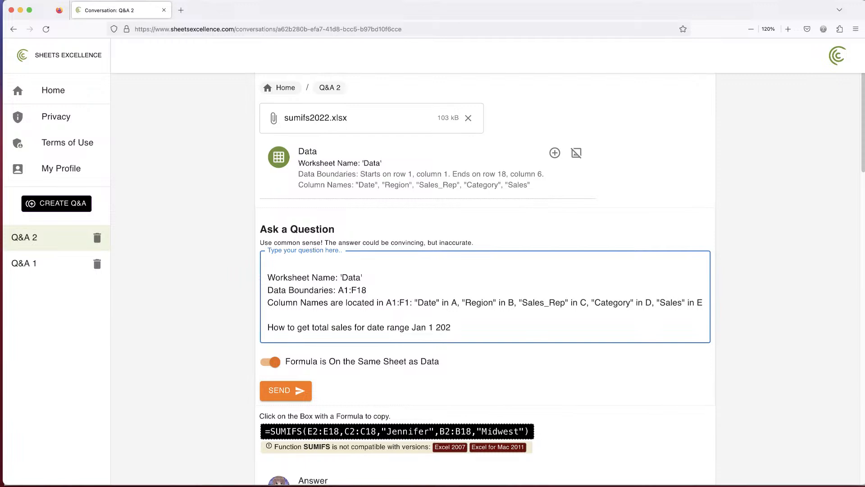
type("2 through Jun 30 2022")
left_click(509, 316)
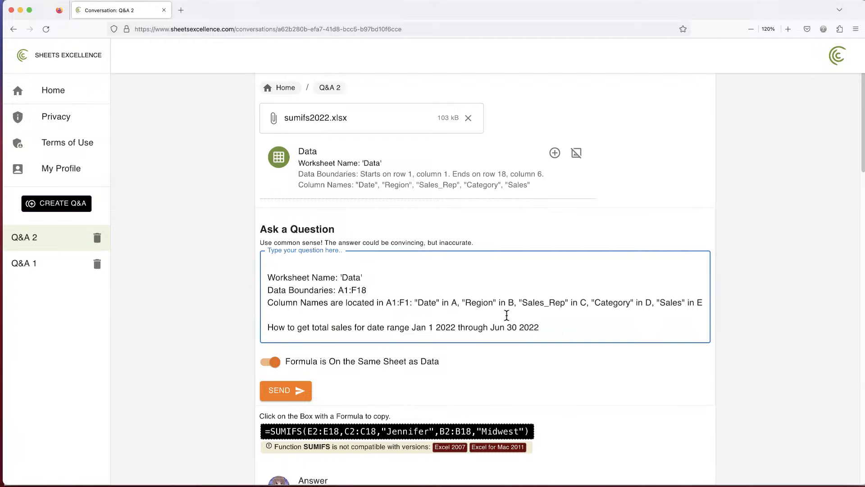
left_click(554, 327)
left_click(299, 390)
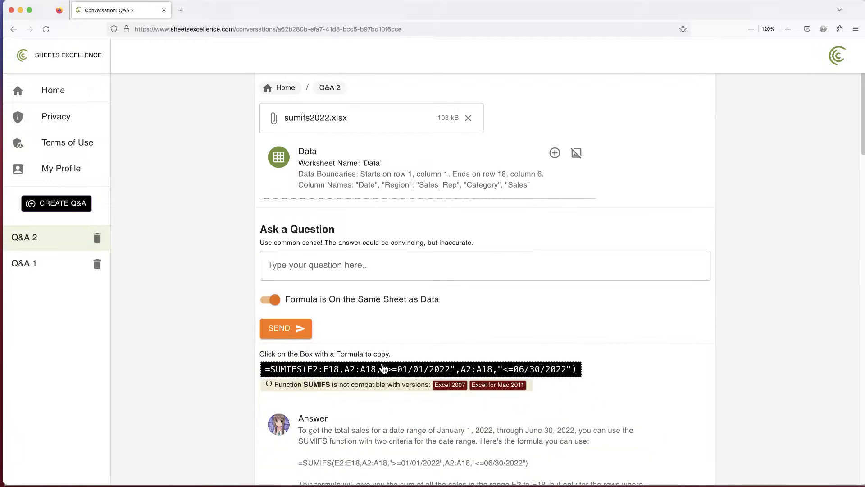
Copy the suggested date-range SUMIFS formula and enter it in cell H12 of the Data worksheet in Excel
scroll(480, 369, "down", 1)
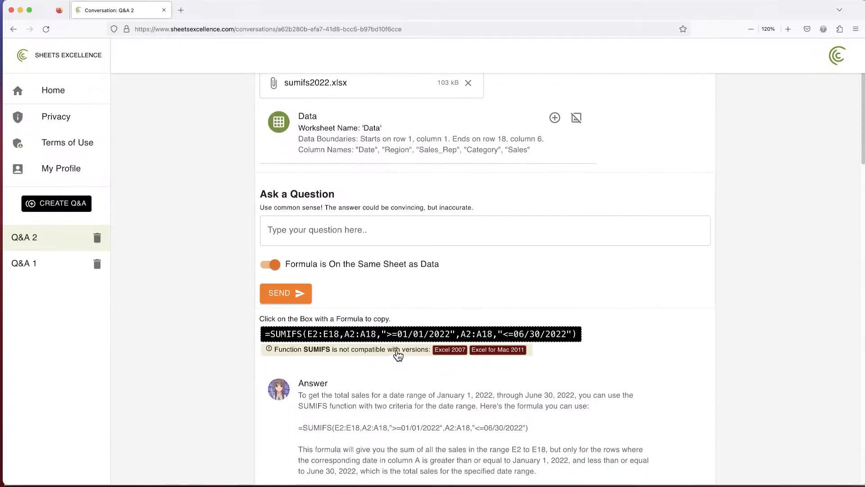
scroll(421, 340, "down", 1)
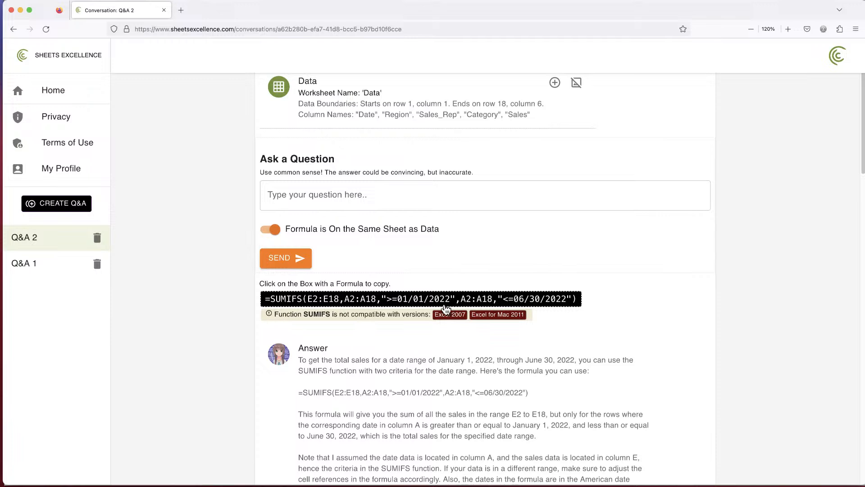
left_click(443, 299)
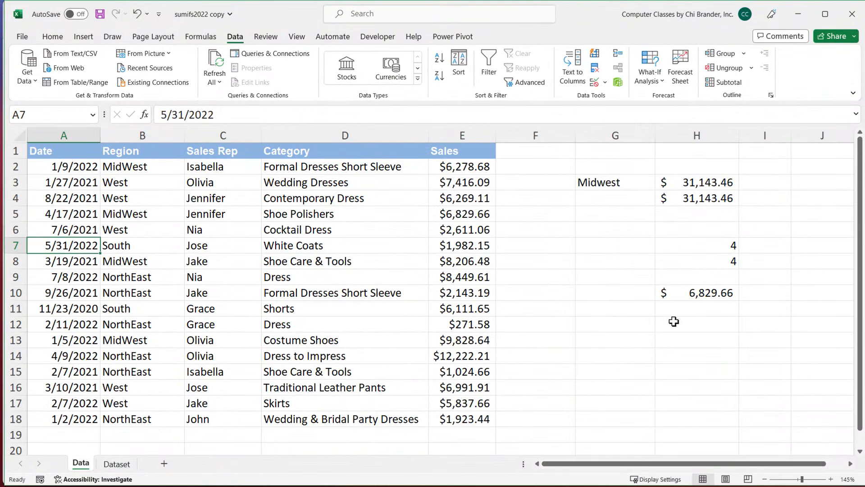
double_click(673, 321)
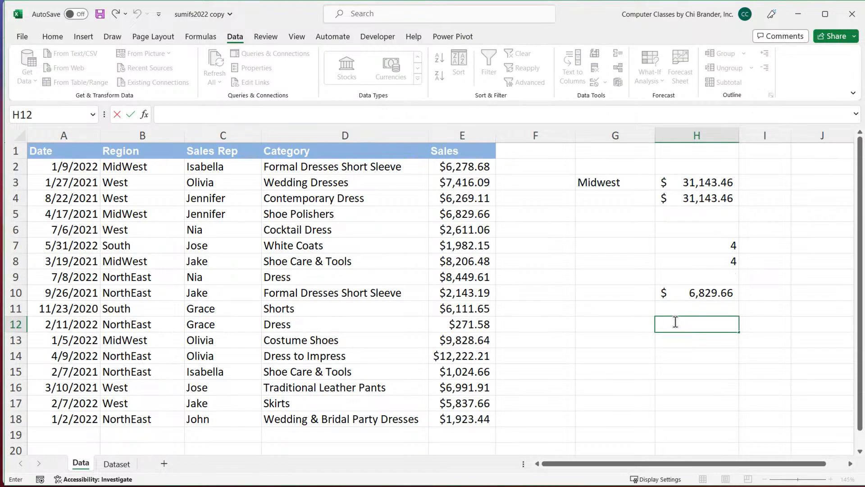
key("ctrl+v")
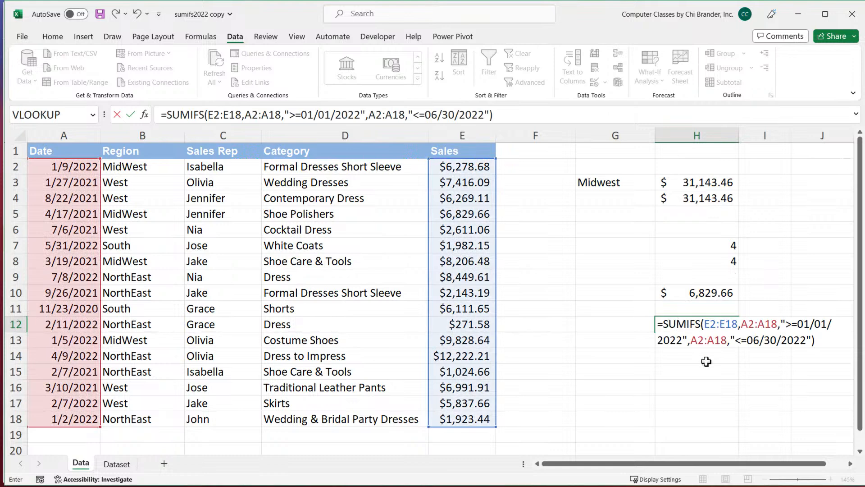
key("Return")
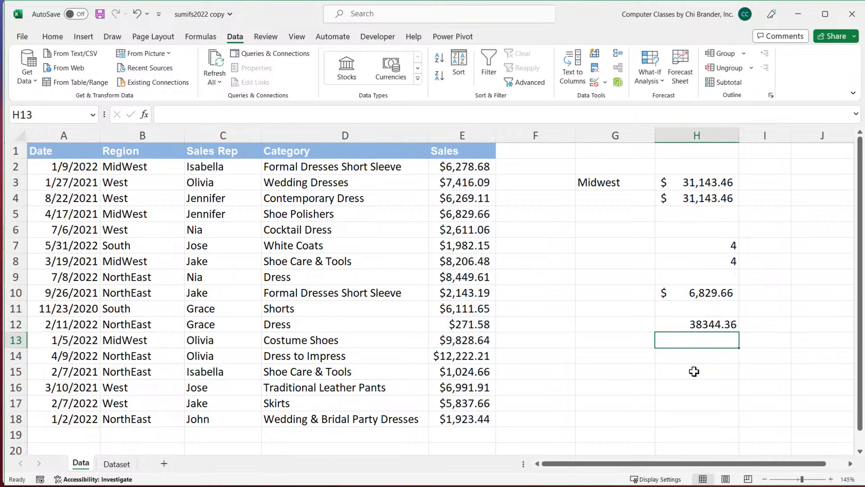
Narrow columns F and G
left_click_drag(575, 135, 531, 134)
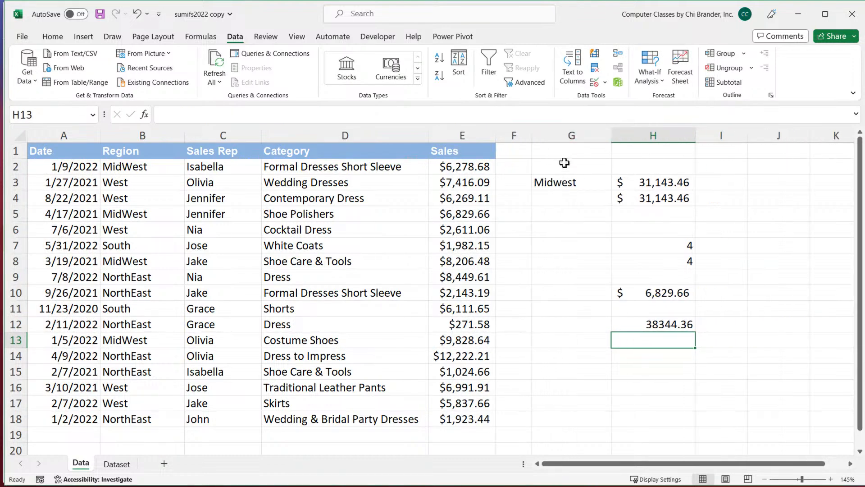
left_click_drag(611, 134, 586, 135)
left_click(72, 151)
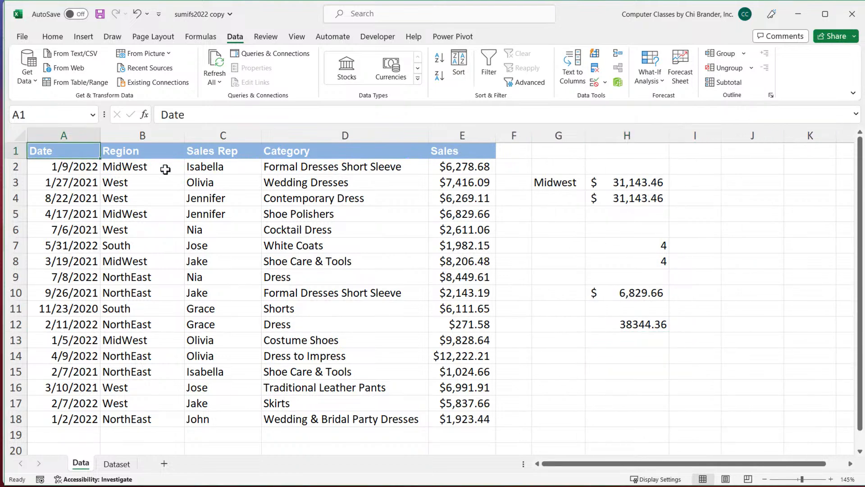
Format the date-range total in H12 with the Accounting number format in dollars
left_click(631, 325)
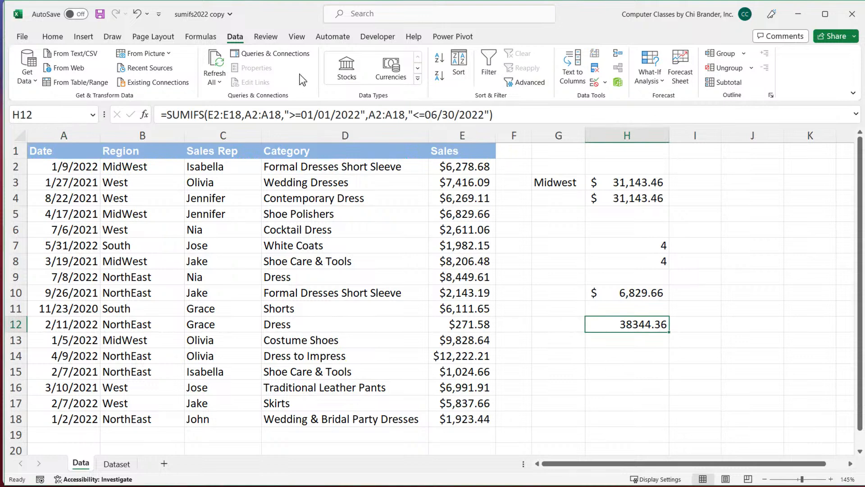
left_click(53, 36)
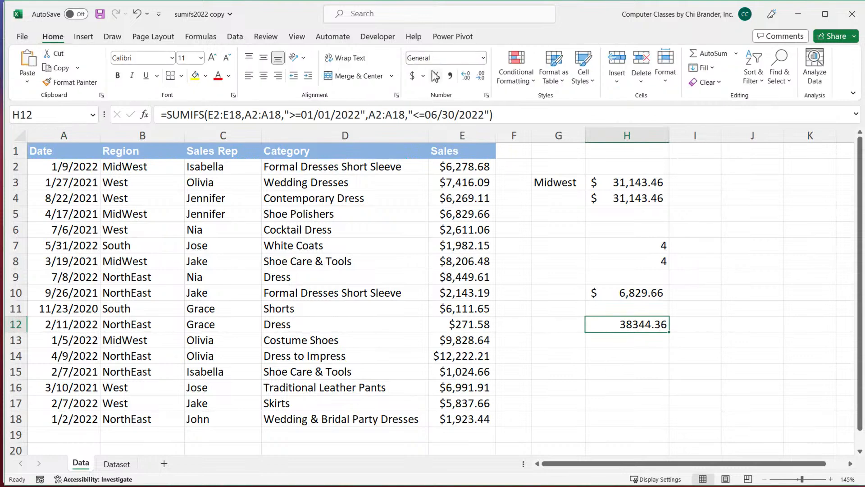
left_click(412, 76)
Examine the sum range, criteria ranges and both date criteria in H12's SUMIFS formula
double_click(652, 326)
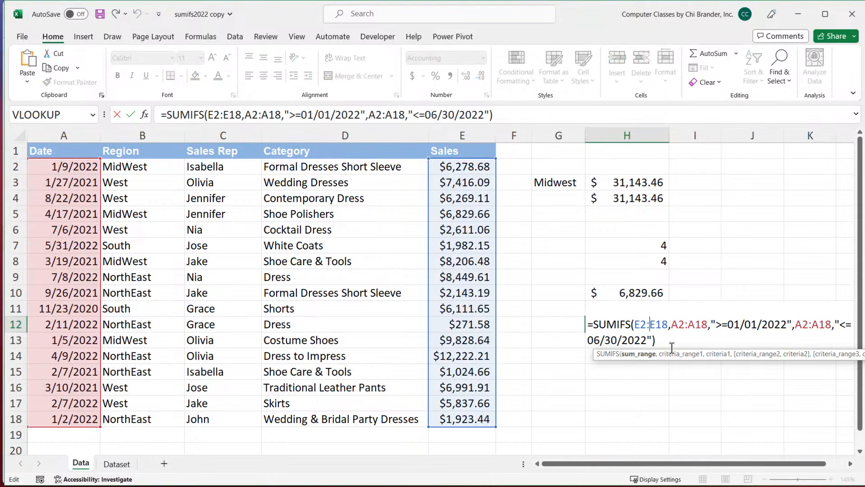
left_click(671, 343)
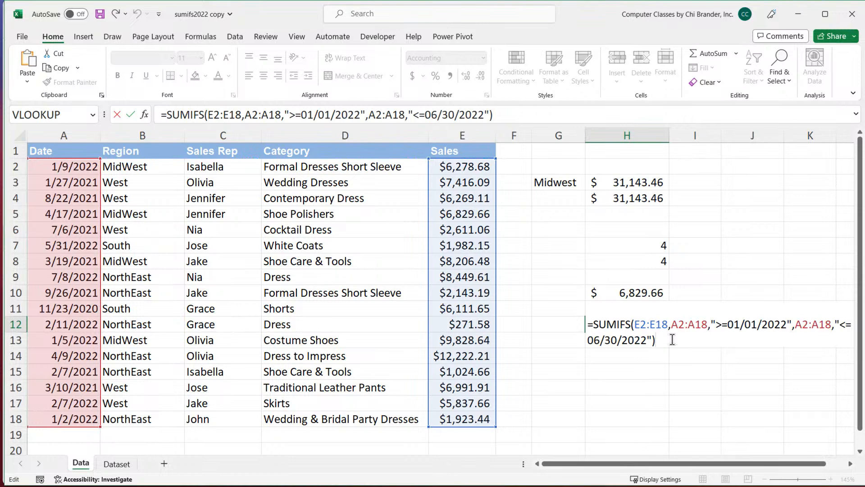
left_click_drag(668, 324, 634, 325)
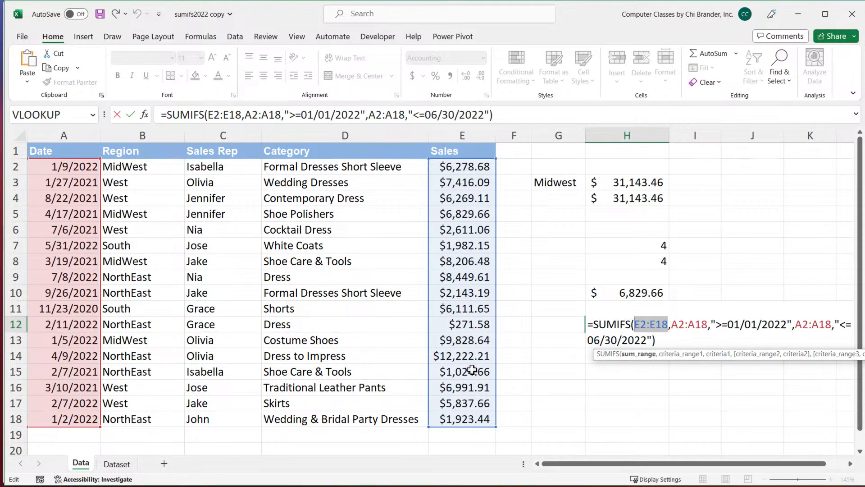
left_click_drag(672, 325, 708, 325)
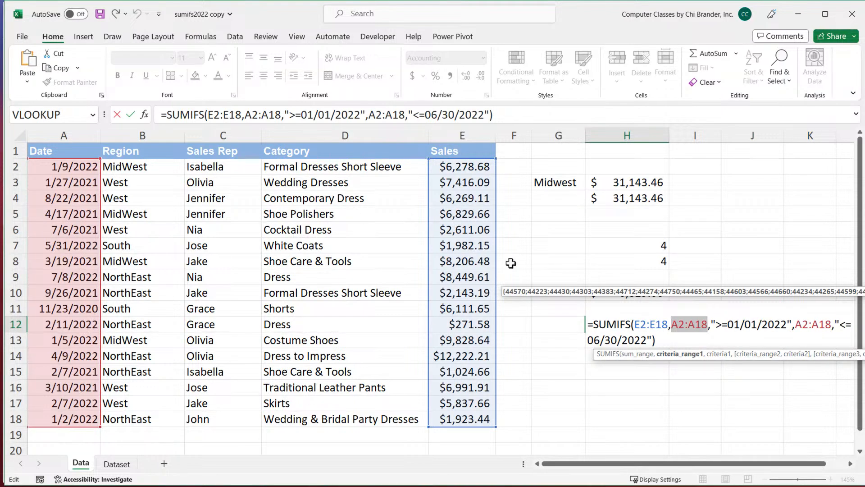
left_click(711, 325)
left_click_drag(712, 325, 793, 325)
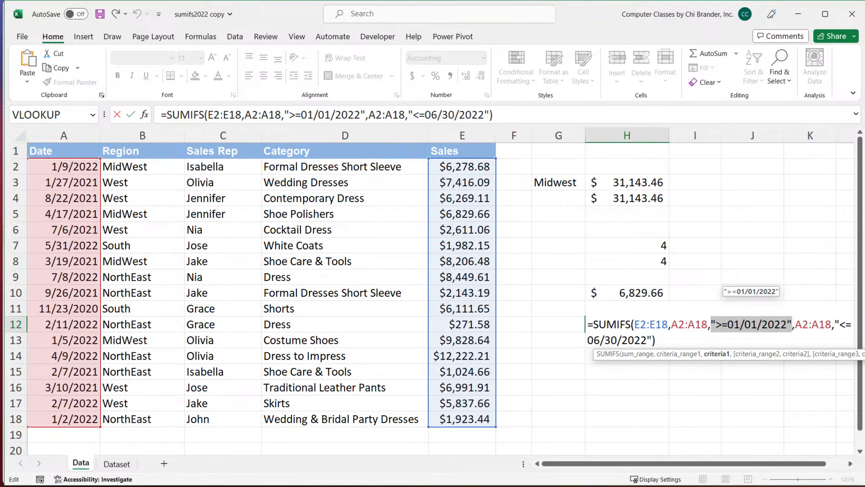
left_click(716, 325)
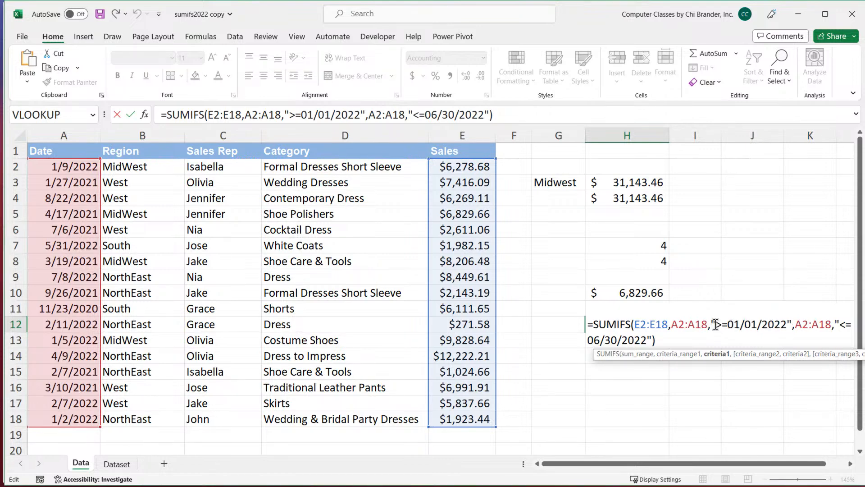
left_click_drag(716, 324, 726, 325)
left_click(792, 325)
left_click_drag(794, 324, 652, 345)
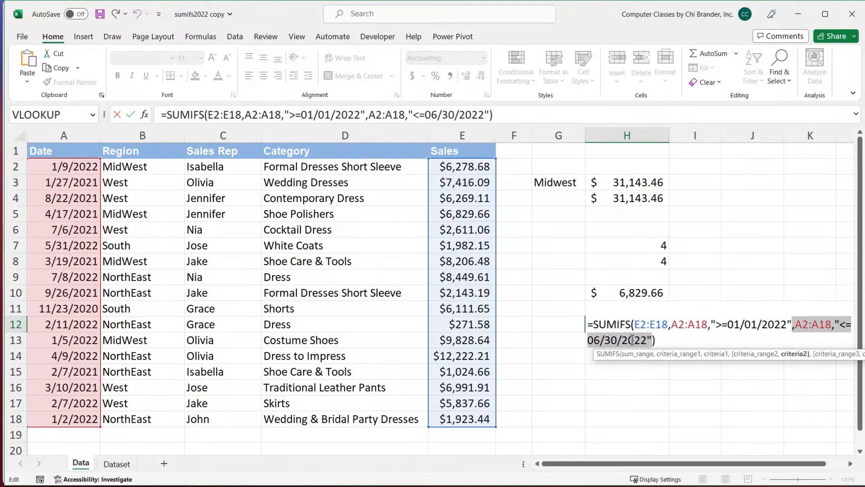
Cut H12's formula down to =SUMIFS(E2:E18,A2:A18,">=01/01/2022") by removing the second criteria range and end date
left_click_drag(851, 324, 797, 318)
key("BackSpace")
key("BackSpace")
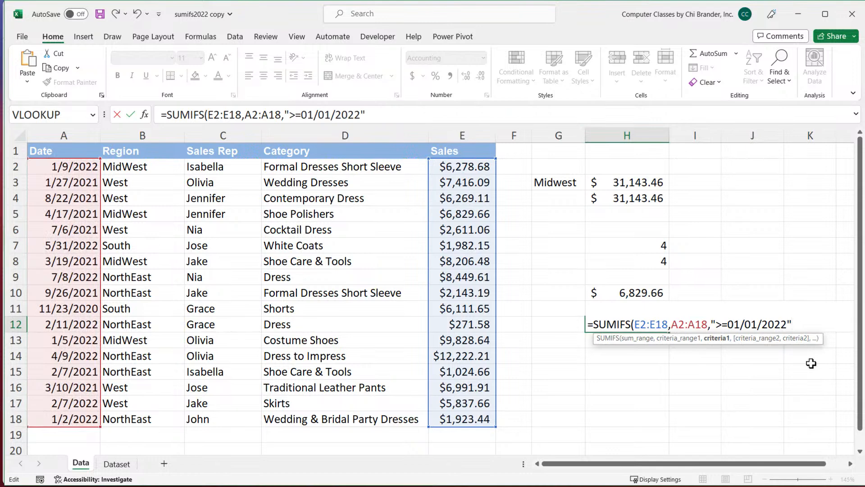
type(")")
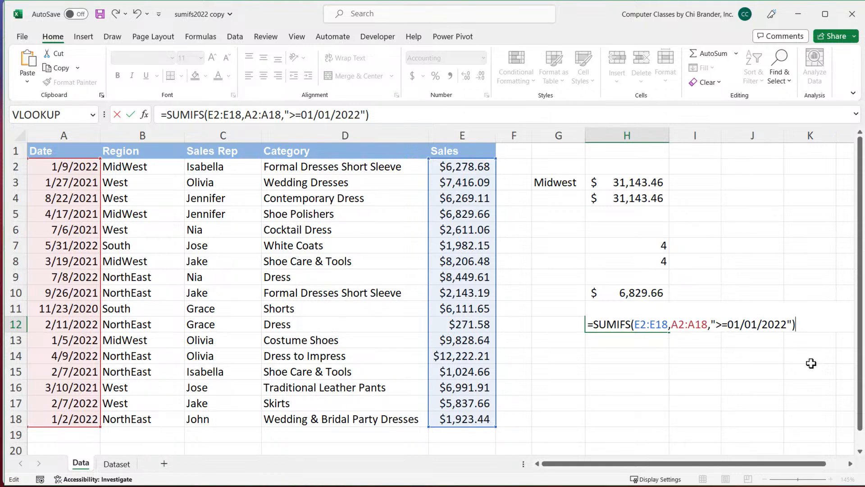
key("Return")
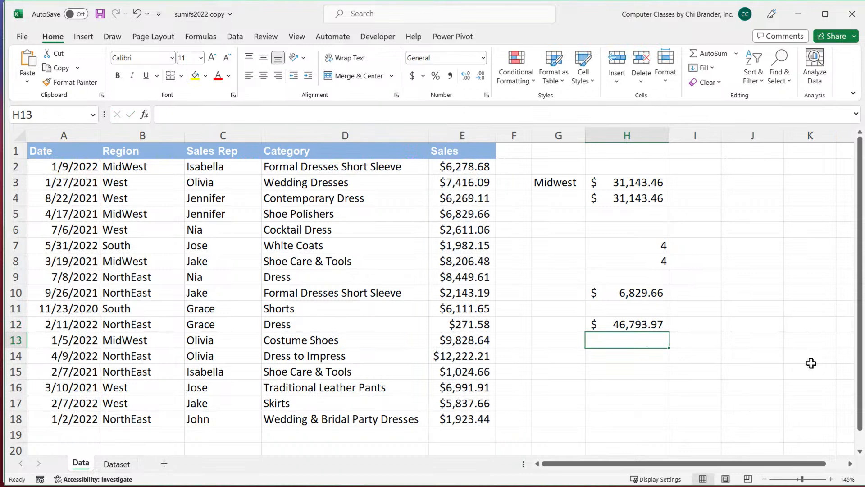
Try adding "<=6/30/2022" straight after the first date criterion in H12's formula, and delete that criterion again
double_click(642, 325)
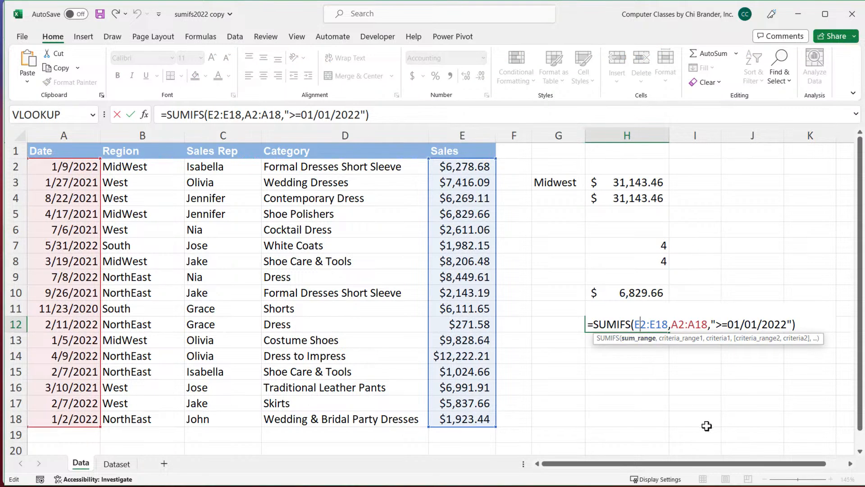
left_click(793, 324)
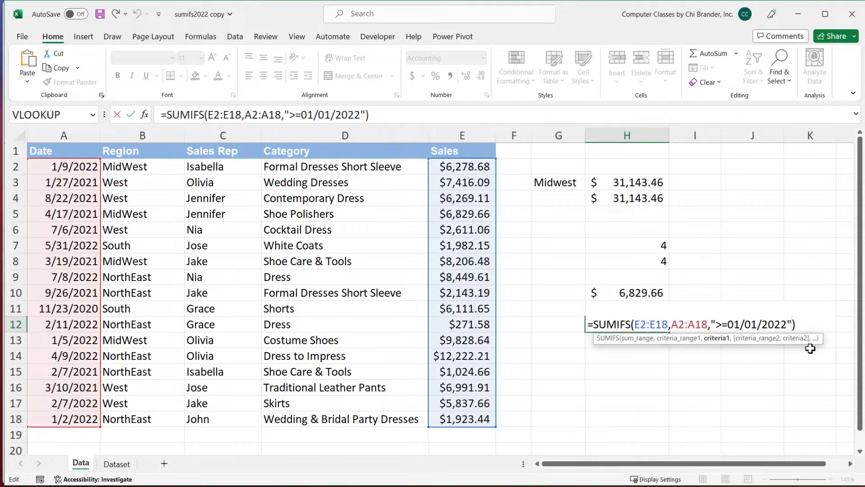
type(",")
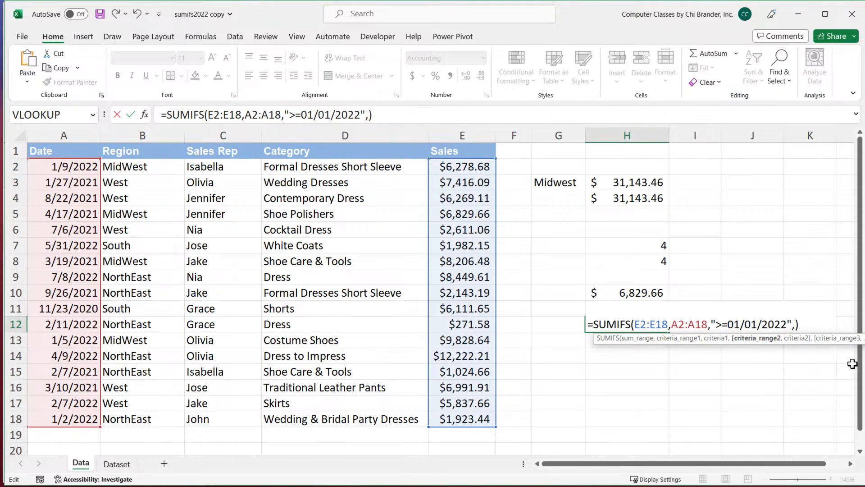
type("\"")
type("<=")
type("6/30/2022")
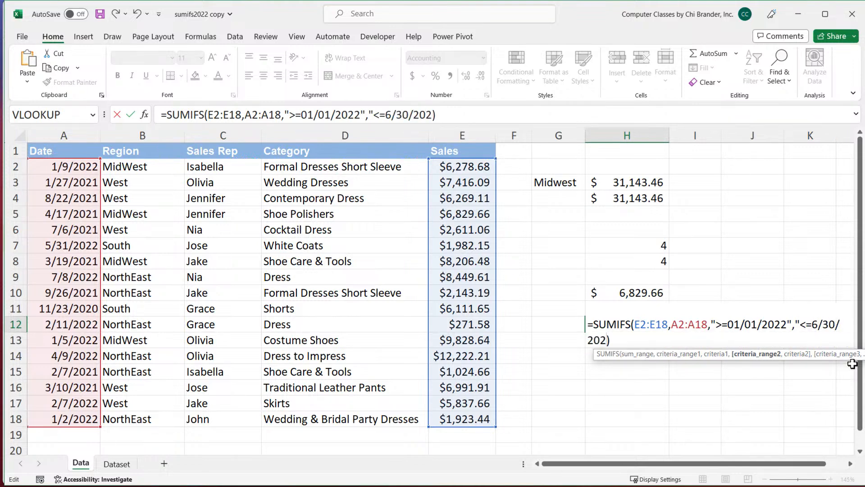
type("\"")
left_click_drag(796, 324, 621, 343)
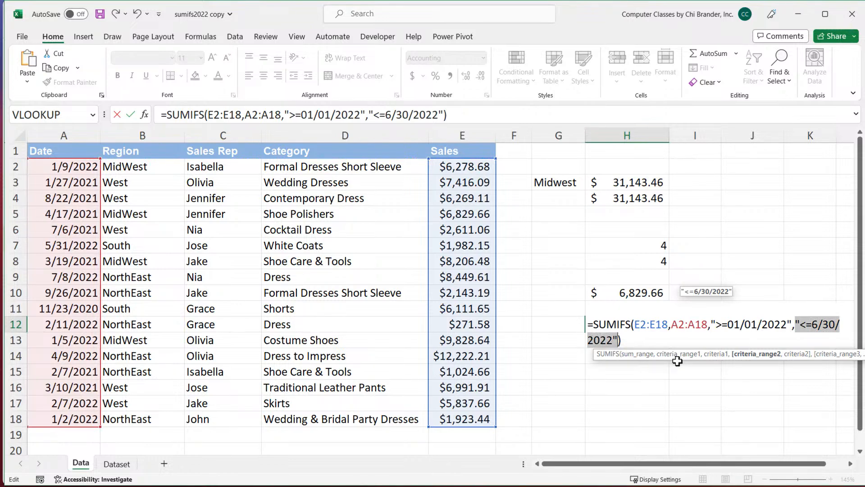
key("BackSpace")
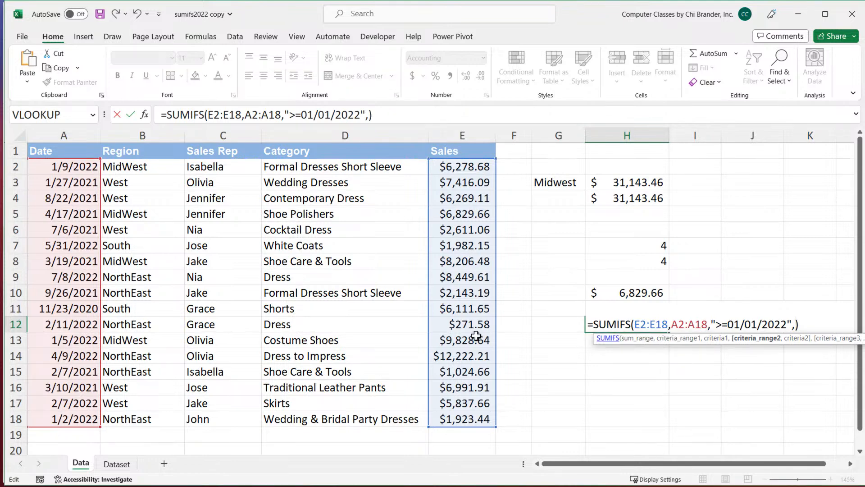
Try adding A2:A18 as the second criteria range in H12's formula, and abandon the edit
left_click(77, 172)
left_click_drag(77, 187, 62, 420)
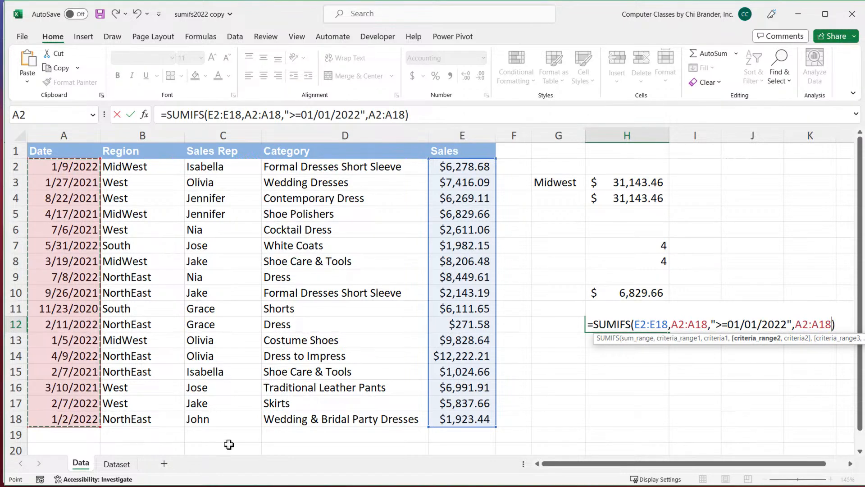
type(",")
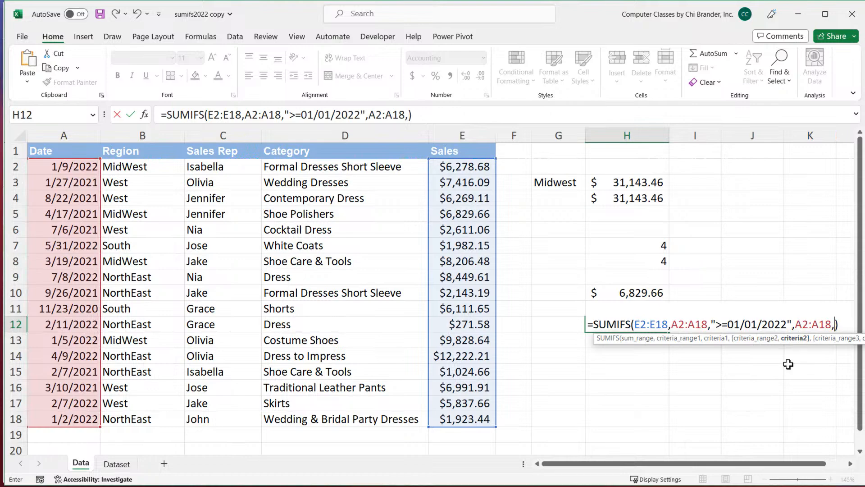
key("Escape")
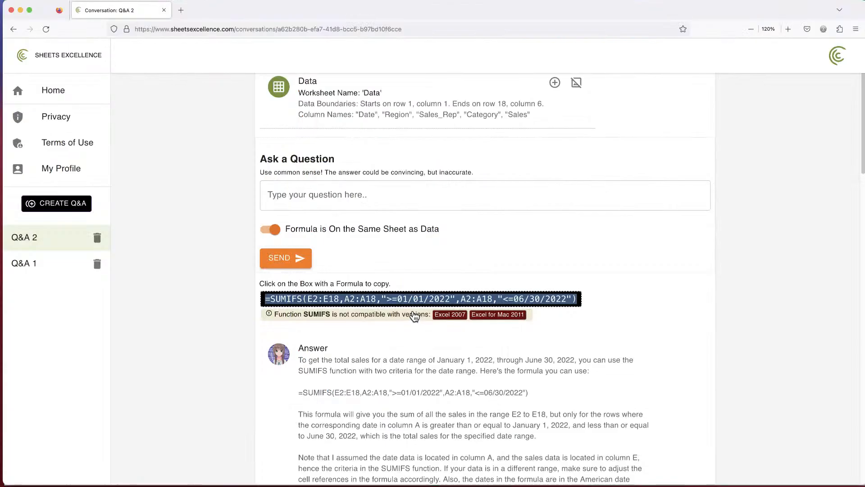
Copy the Q&A's two-criteria SUMIFS formula and replace H12's formula in Excel with =SUMIFS(E2:E18,A2:A18,">=01/01/2022",A2:A18,"<=06/30/2022")
left_click(383, 299)
key("ctrl+c")
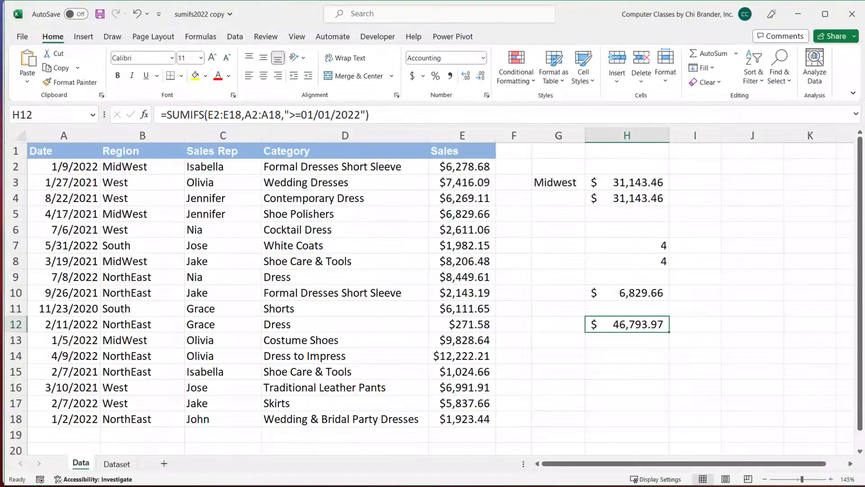
double_click(641, 325)
triple_click(640, 325)
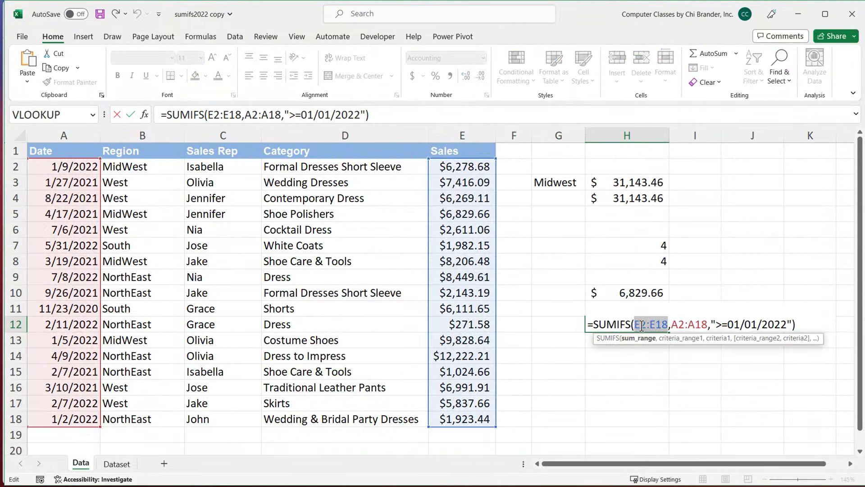
key("BackSpace")
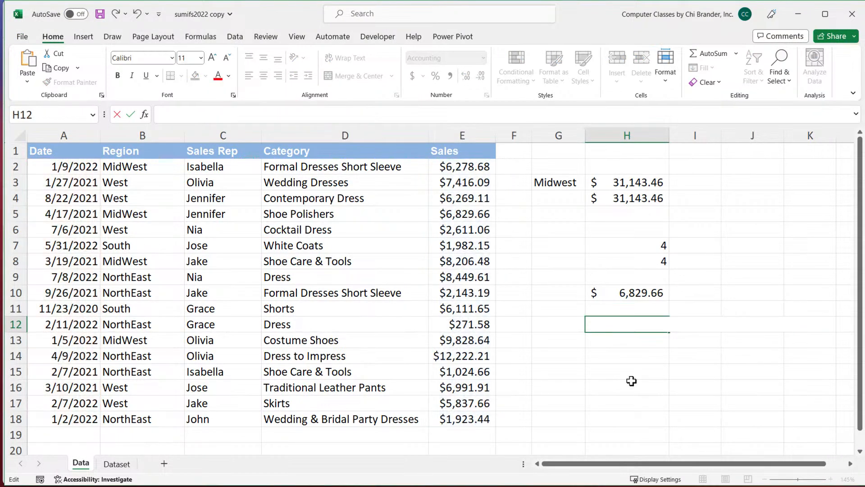
key("ctrl+v")
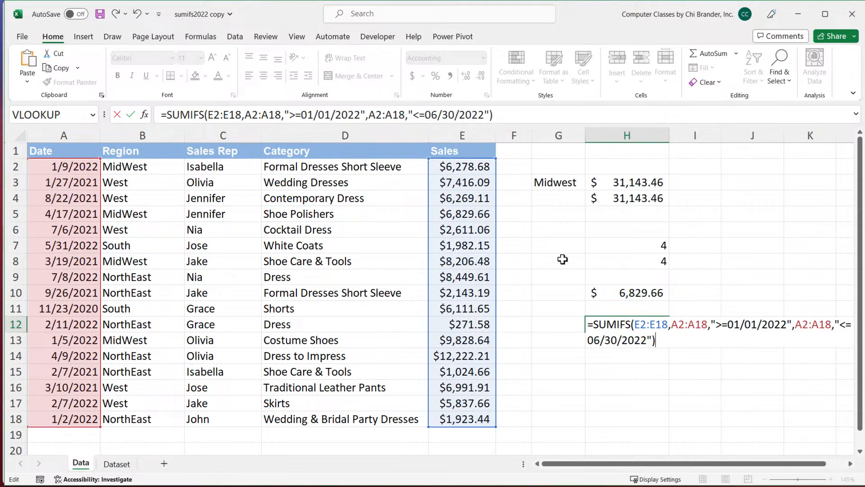
Review the full formula, its repeated A2:A18 range and the <= operator, and commit the formula in H12
left_click_drag(161, 115, 498, 116)
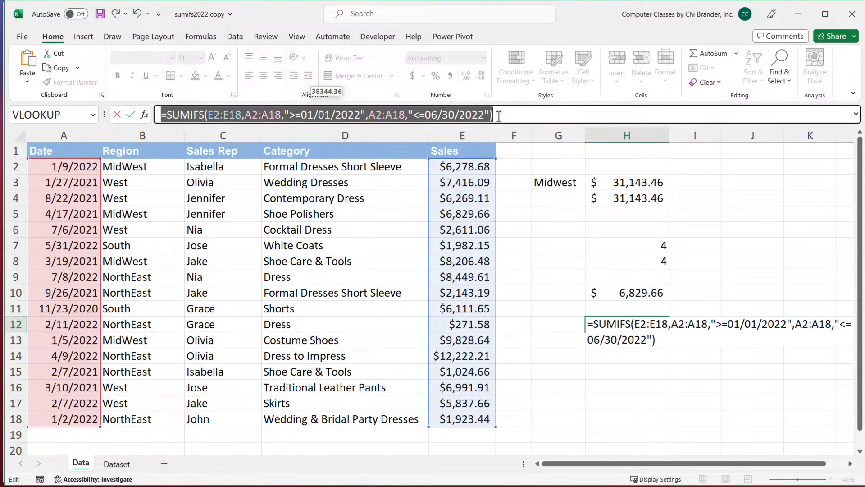
left_click(498, 117)
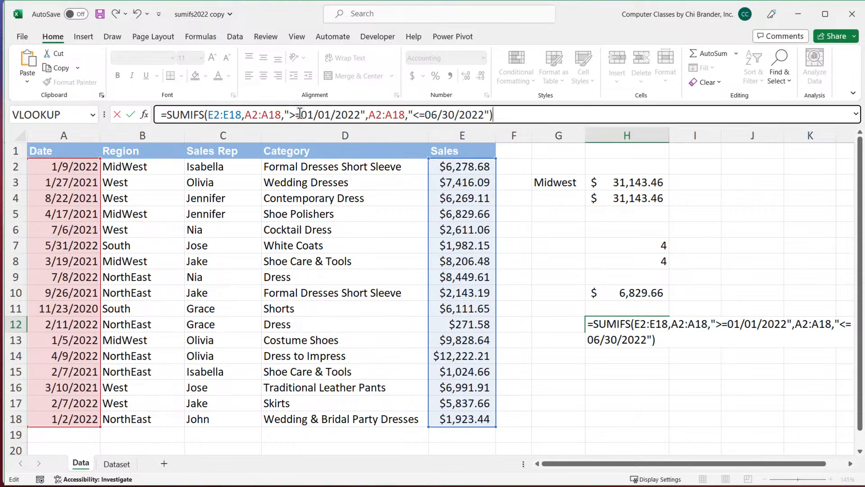
left_click_drag(289, 114, 406, 114)
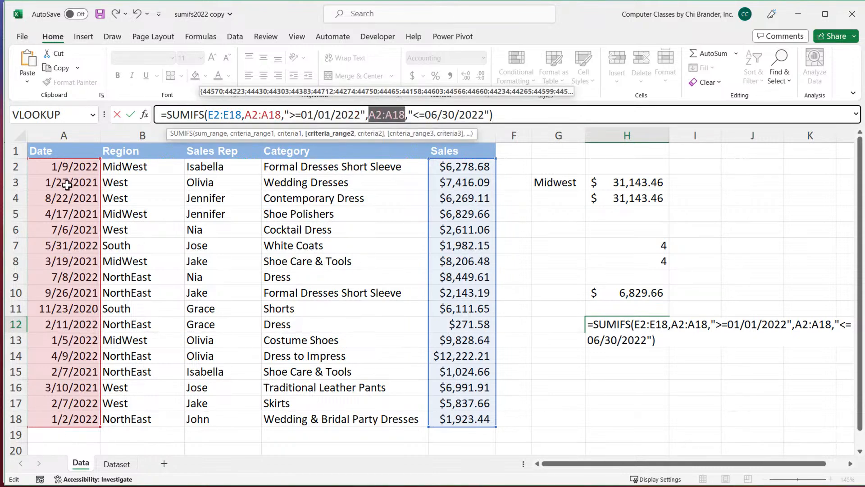
left_click_drag(412, 114, 428, 116)
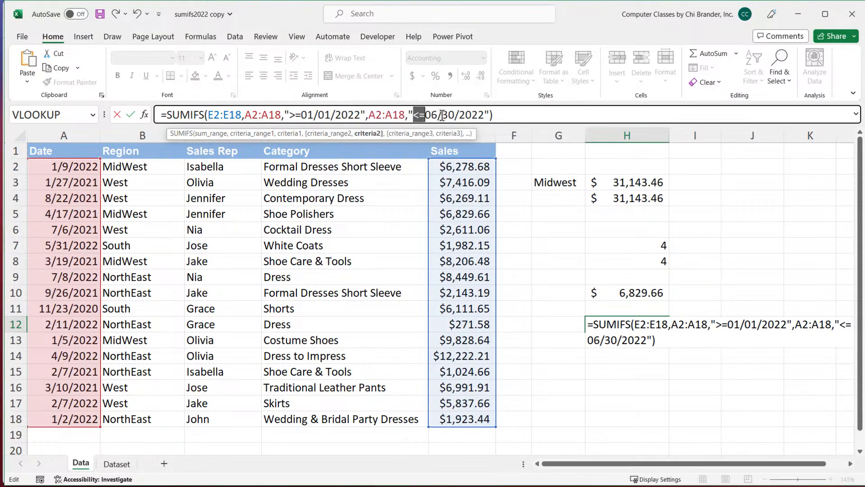
left_click(500, 115)
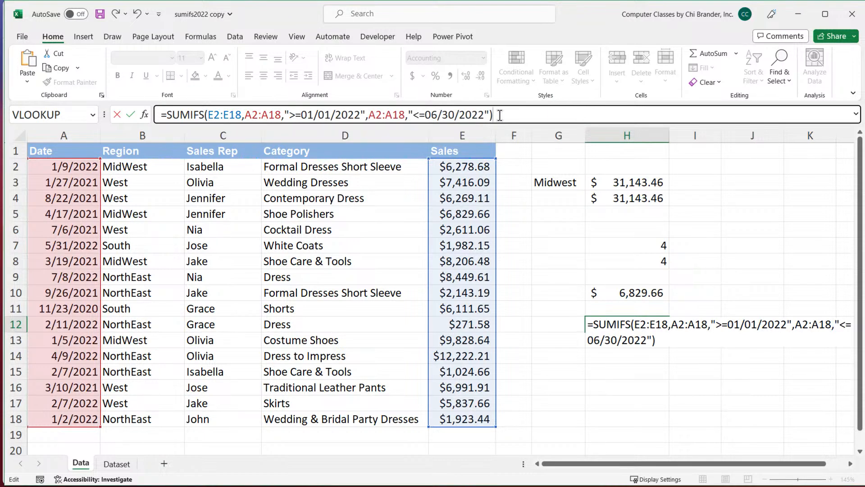
key("Return")
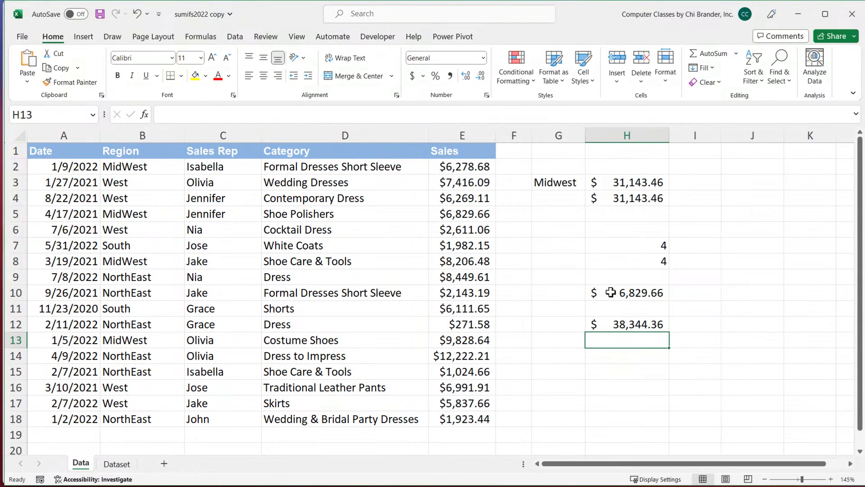
Compare H12's SUMIFS date criteria with the dates in column A, including A12 and A13
double_click(622, 325)
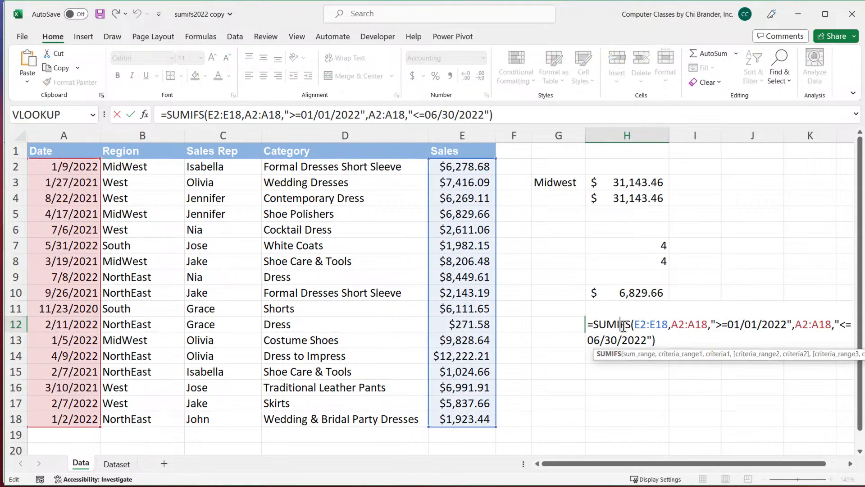
left_click(490, 116)
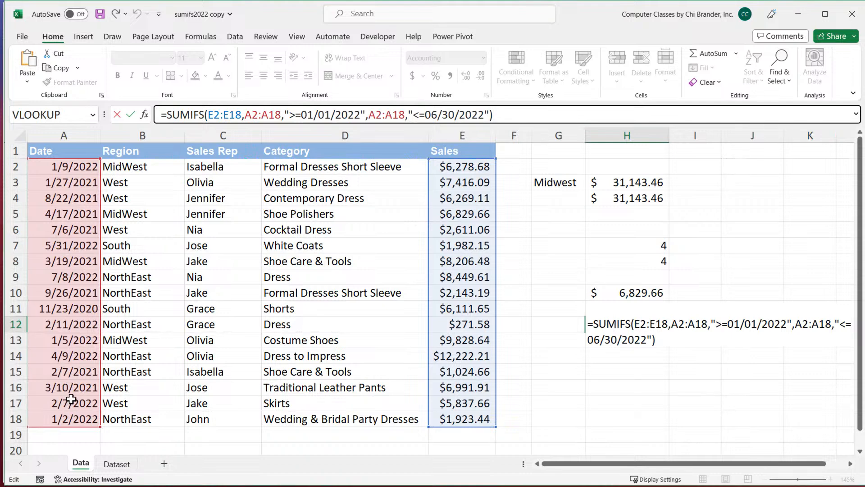
key("ctrl+Return")
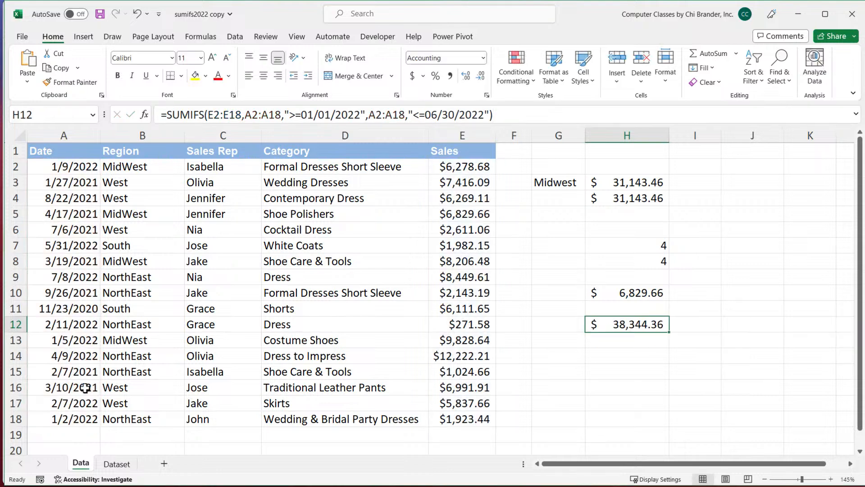
left_click(63, 325)
left_click(68, 341)
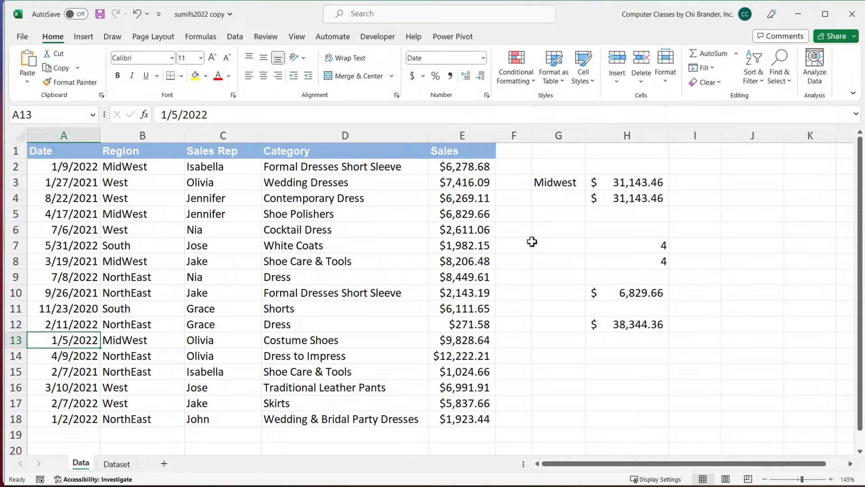
left_click(614, 325)
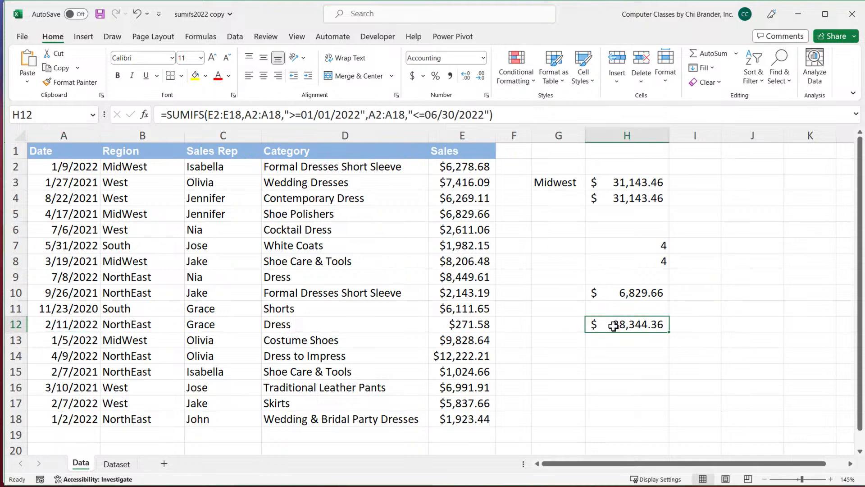
Try appending a 00:00 time to the 06/30/2022 end date in H12's formula, and remove the time again
double_click(614, 325)
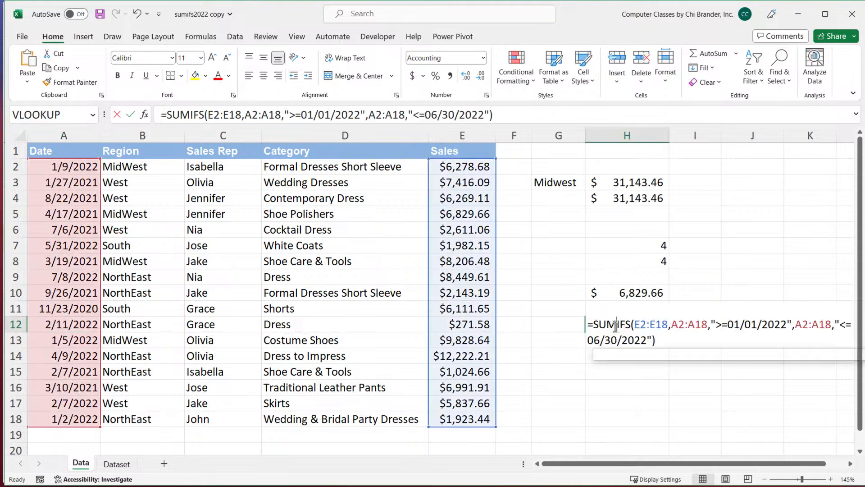
left_click(512, 112)
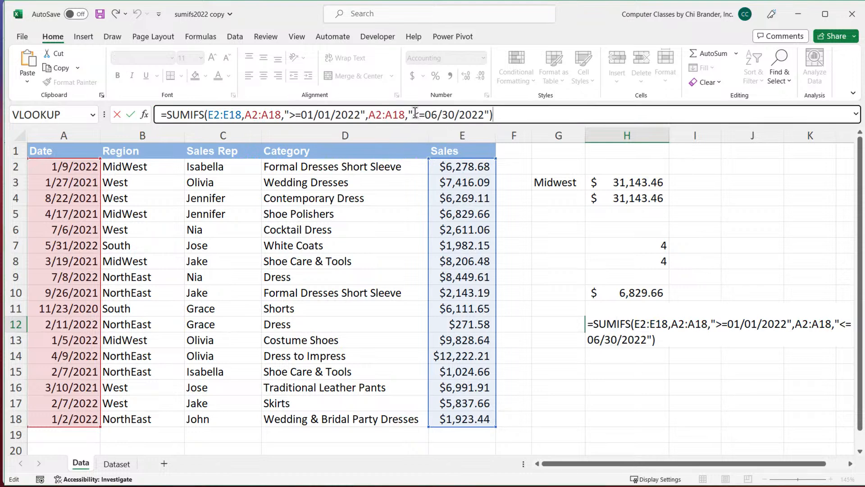
left_click_drag(413, 114, 486, 115)
left_click(486, 115)
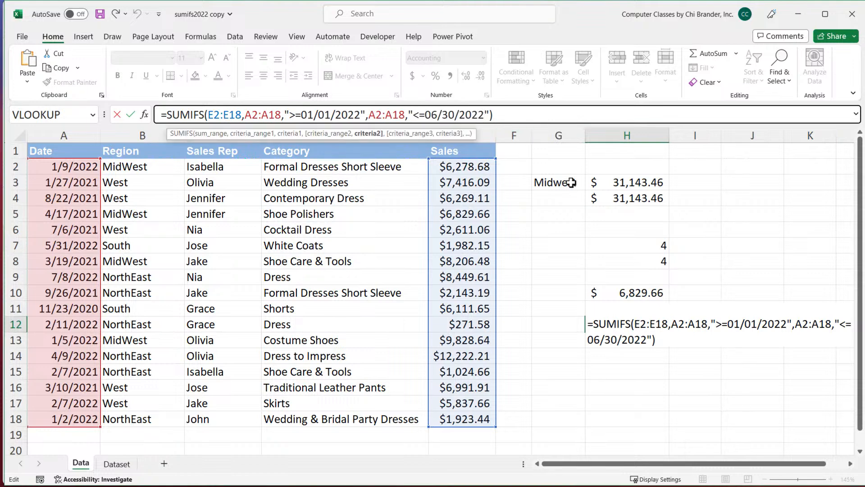
type("00")
type(":00")
type(":000")
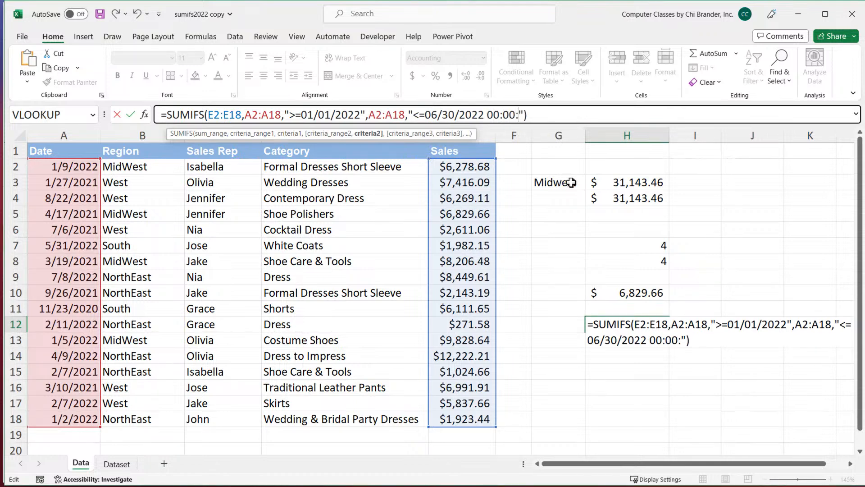
key("BackSpace")
key("BackSpace")
key("BackSpace")
key("BackSpace")
key("BackSpace")
key("BackSpace")
key("BackSpace")
key("BackSpace")
key("BackSpace")
key("BackSpace")
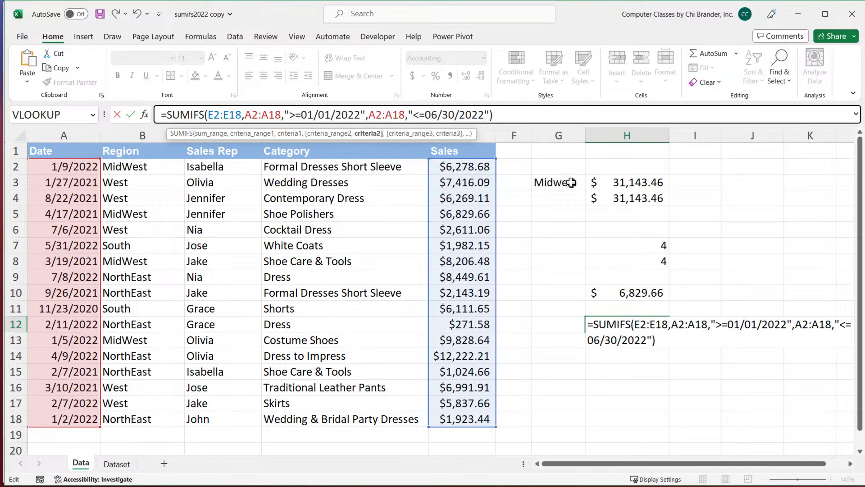
Change the end date in H12's second criterion to 07/01/2022
key("Left")
key("BackSpace")
type("7")
key("BackSpace")
key("BackSpace")
type("1")
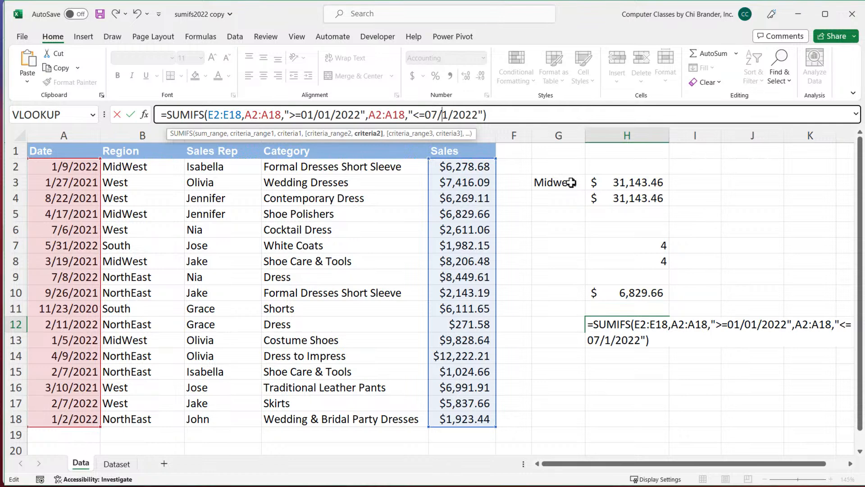
type("0")
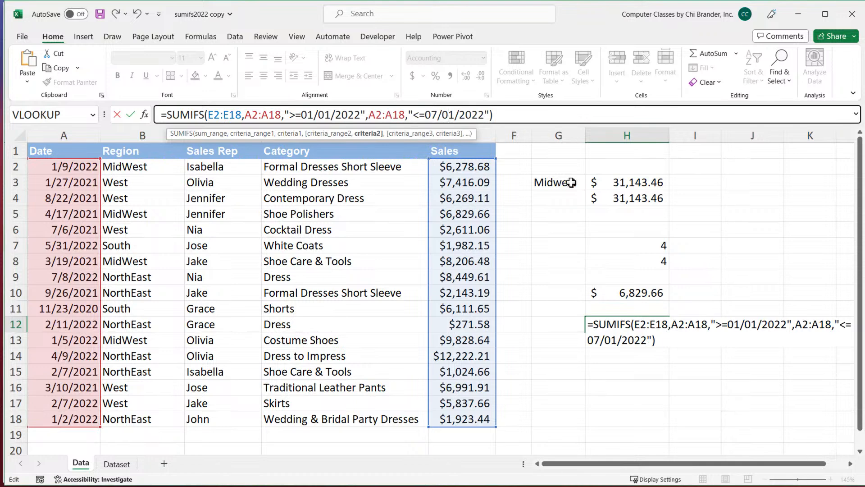
Change the end date criterion's operator to < so it reads "<07/01/2022", and commit H12's formula
key("Left")
key("Left")
key("BackSpace")
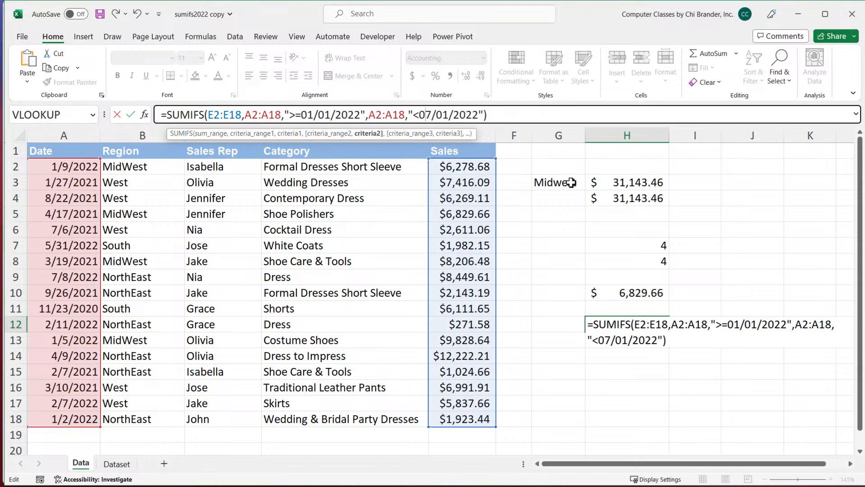
key("Right")
key("Right")
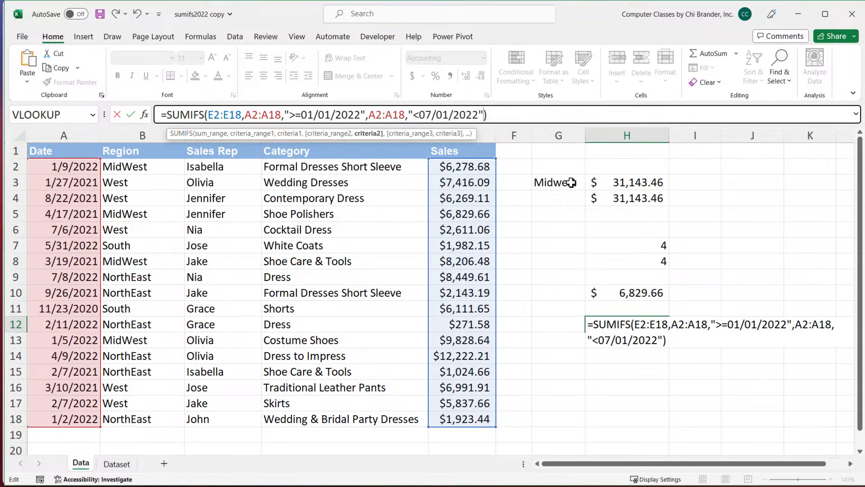
key("Right")
key("Right")
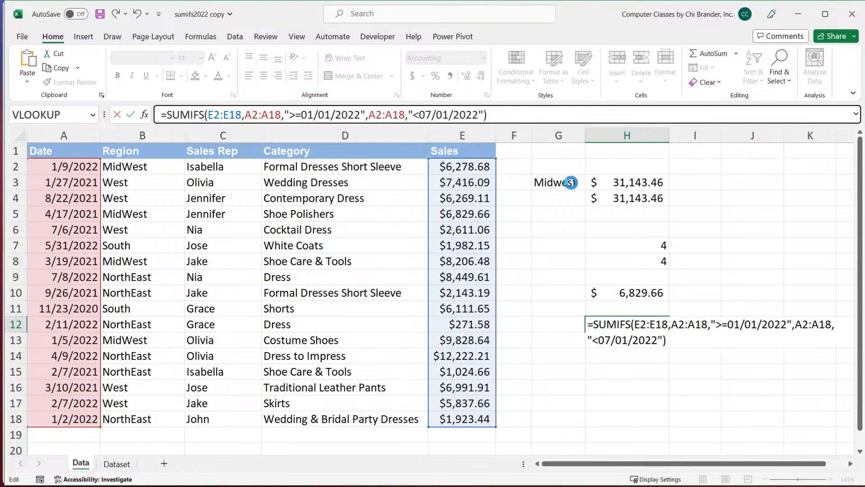
key("Return")
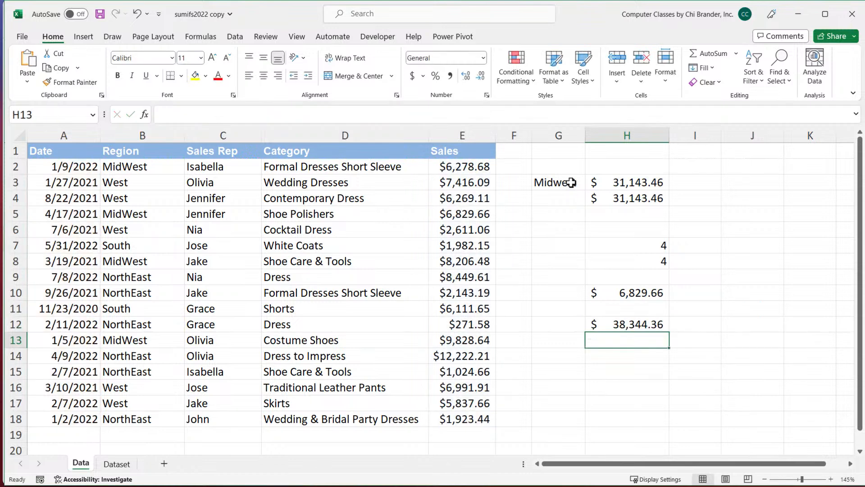
Open H12's SUMIFS formula to review its start and end date criteria
double_click(628, 325)
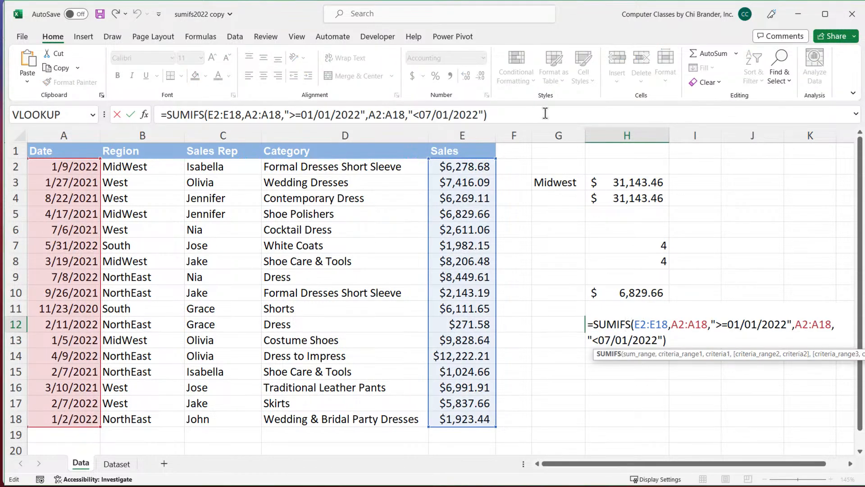
key("Escape")
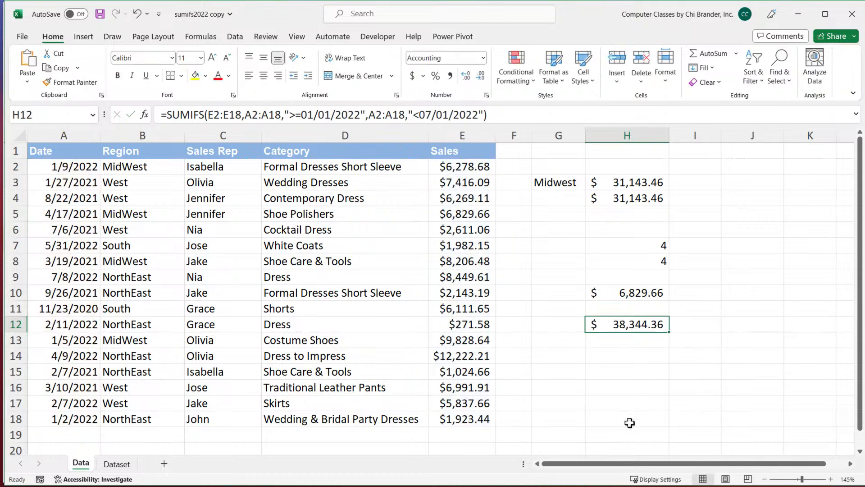
double_click(642, 324)
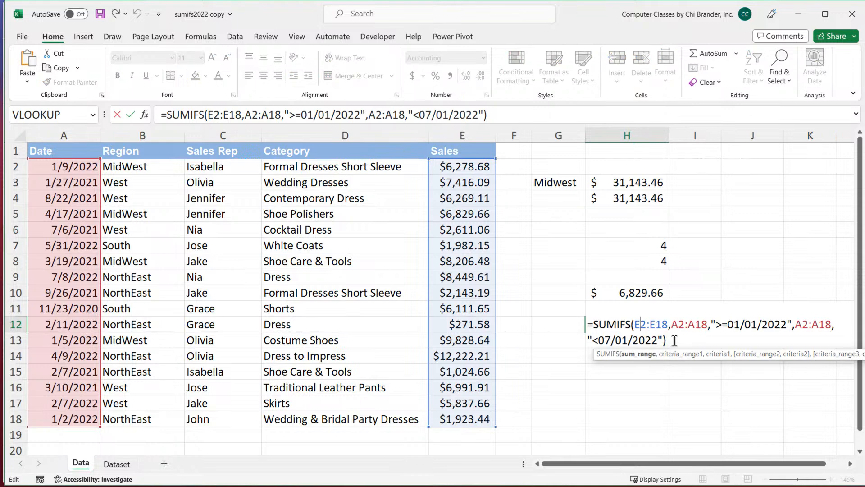
Commit the SUMIFS date-range formula in H12 and look over the Category entries in D2:D18
key("ctrl+Return")
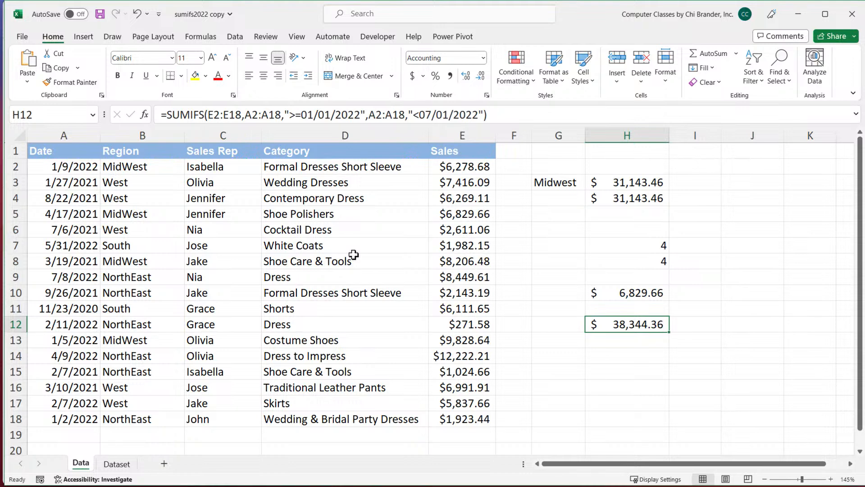
left_click_drag(340, 168, 320, 417)
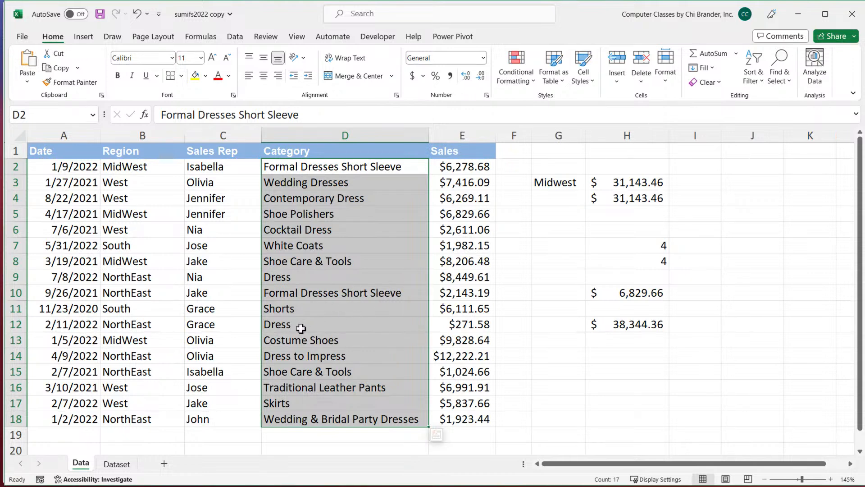
left_click(295, 328)
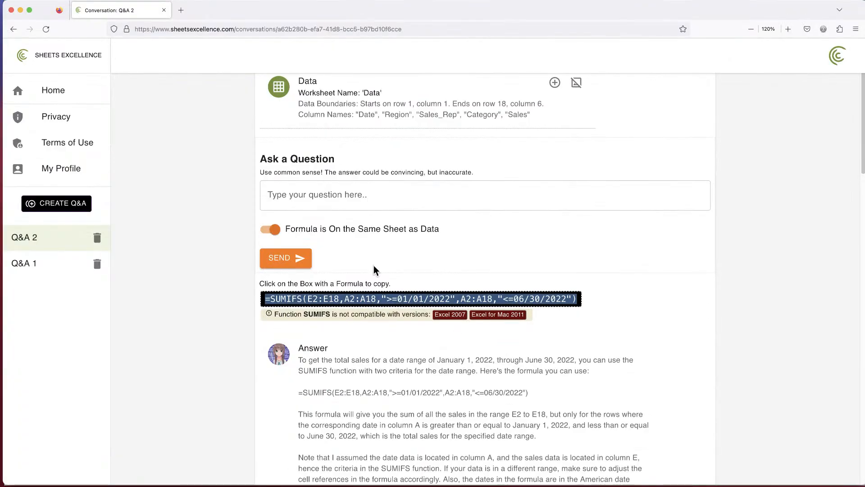
Switch to the Sheets Excellence Q&A 2 conversation and send the question "How to get total sales for dress category?"
left_click(340, 209)
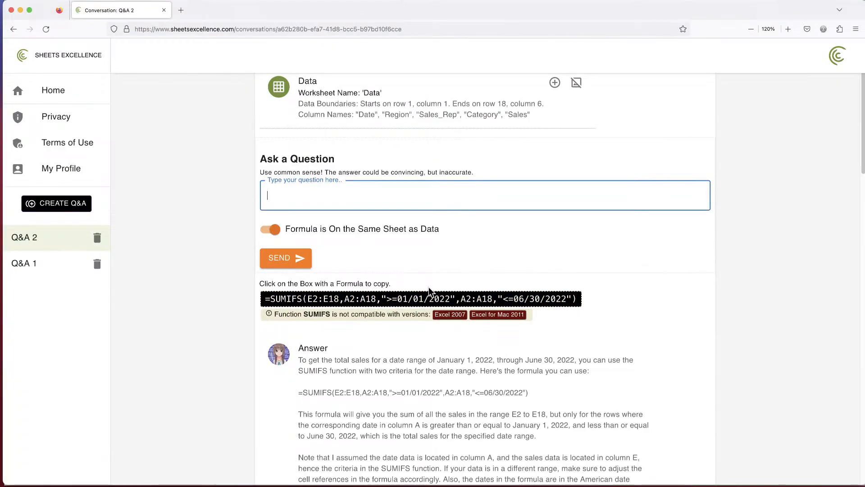
type("How to get tota")
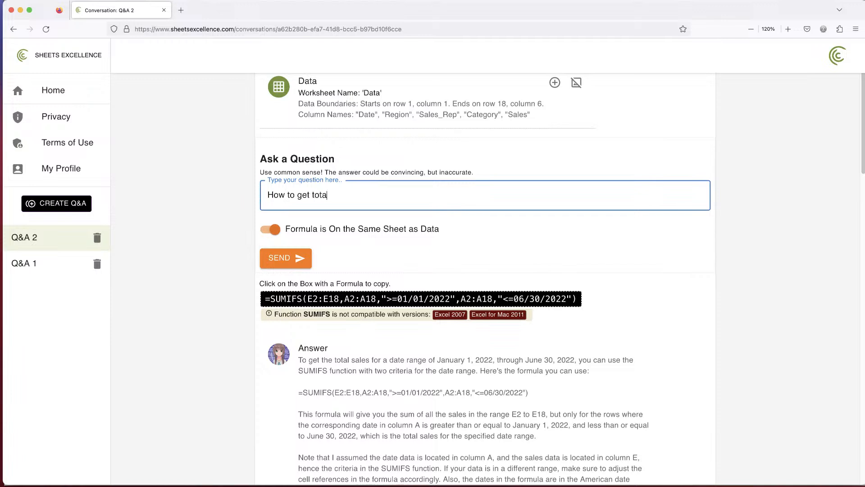
type("l sales for dress category")
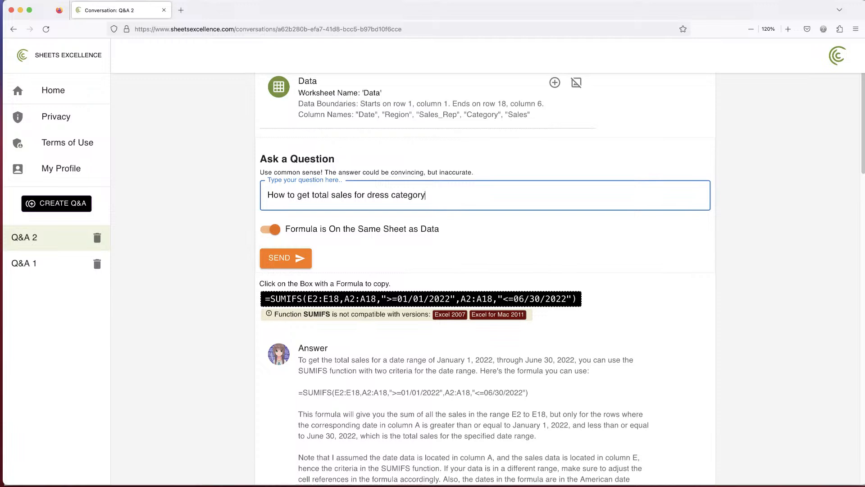
type("?")
left_click(279, 258)
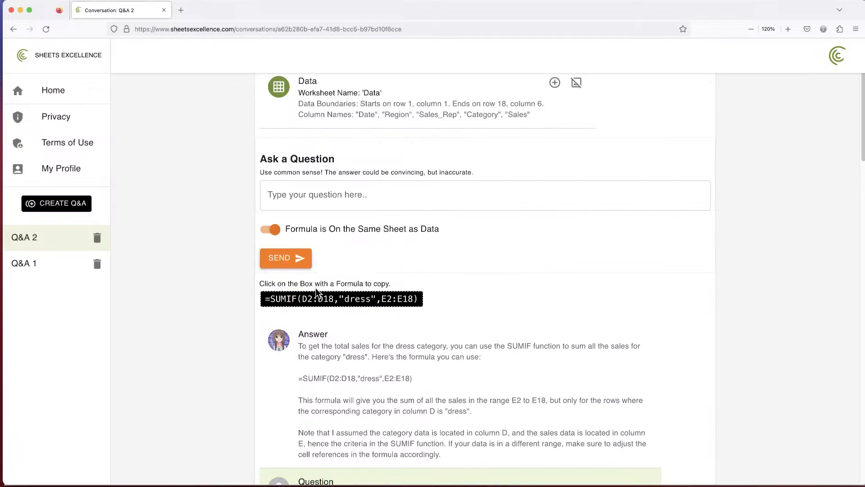
Copy the suggested formula =SUMIF(D2:D18,"dress",E2:E18) into cell H14 of the Excel Data sheet and apply the Accounting format
left_click(317, 302)
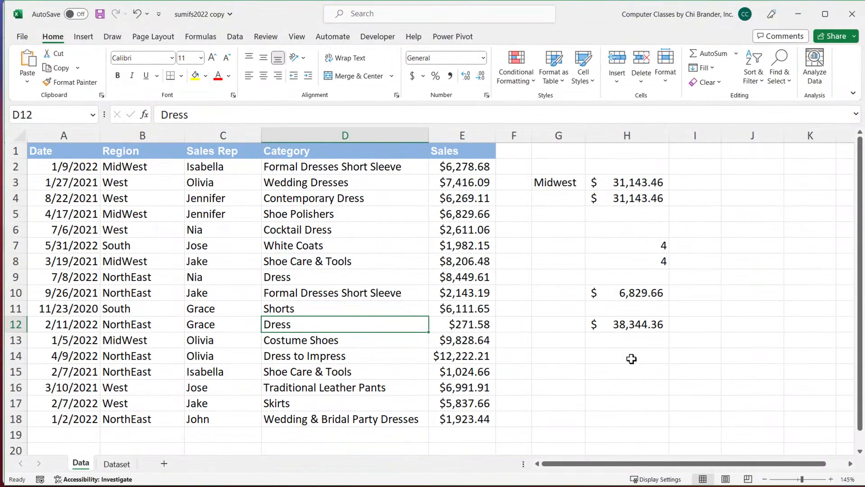
left_click(631, 358)
key("ctrl+v")
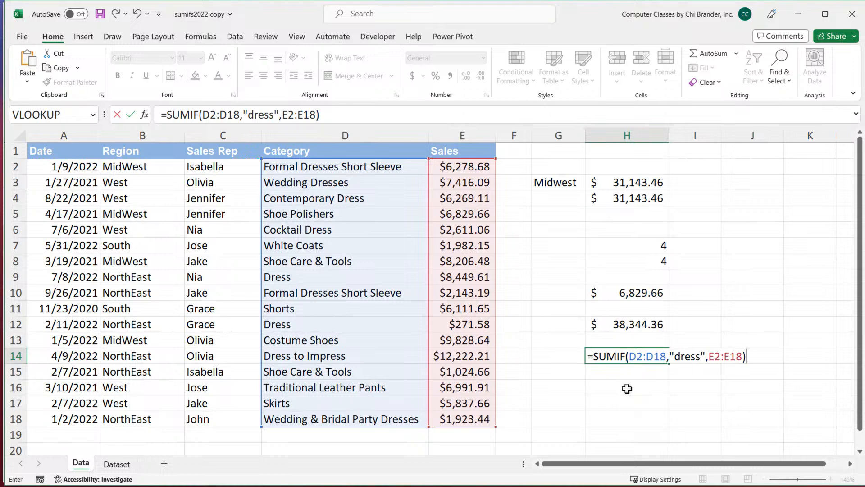
key("Return")
left_click(635, 356)
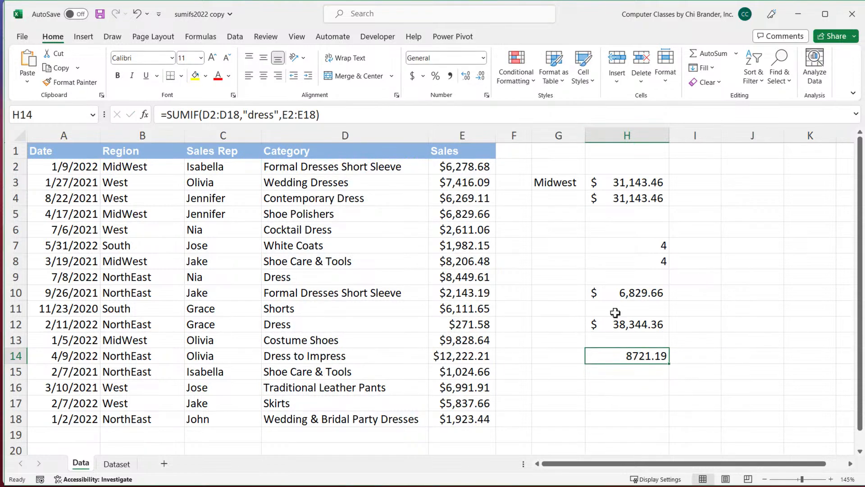
left_click(412, 76)
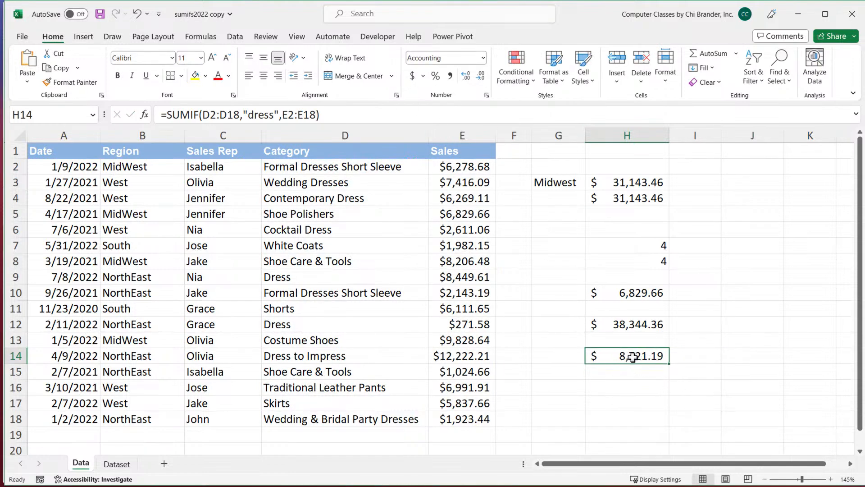
left_click_drag(306, 167, 343, 303)
left_click(331, 272)
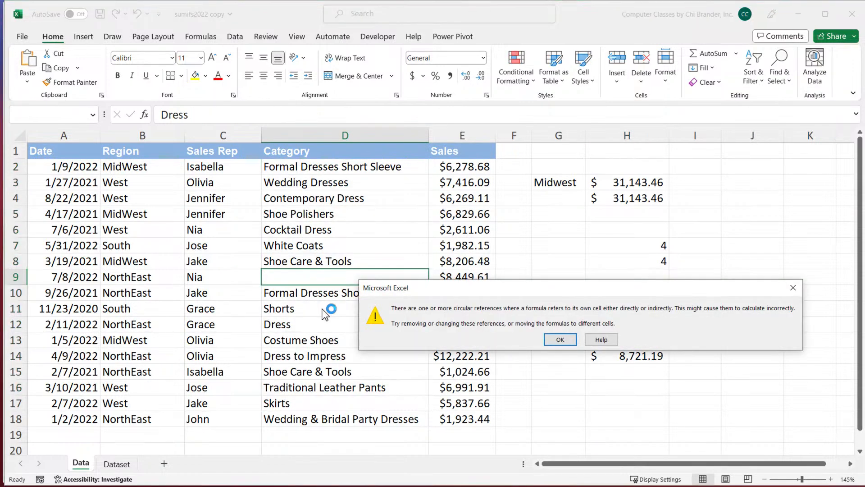
left_click(560, 341)
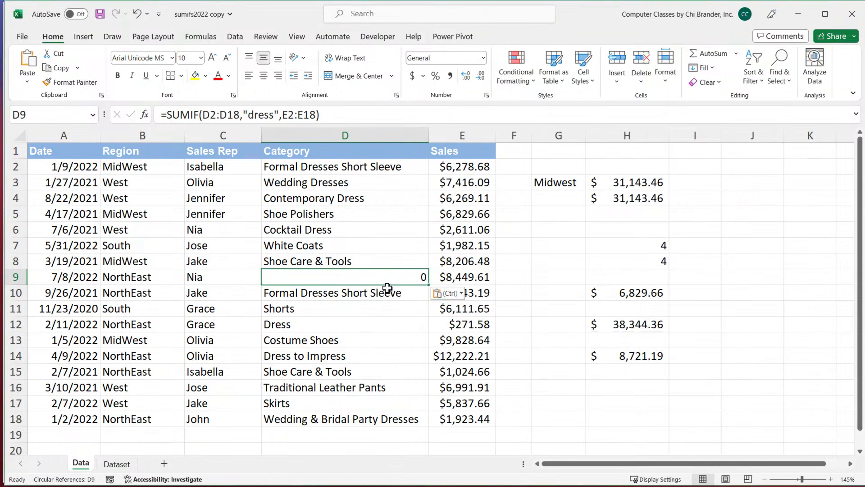
key("ctrl+z")
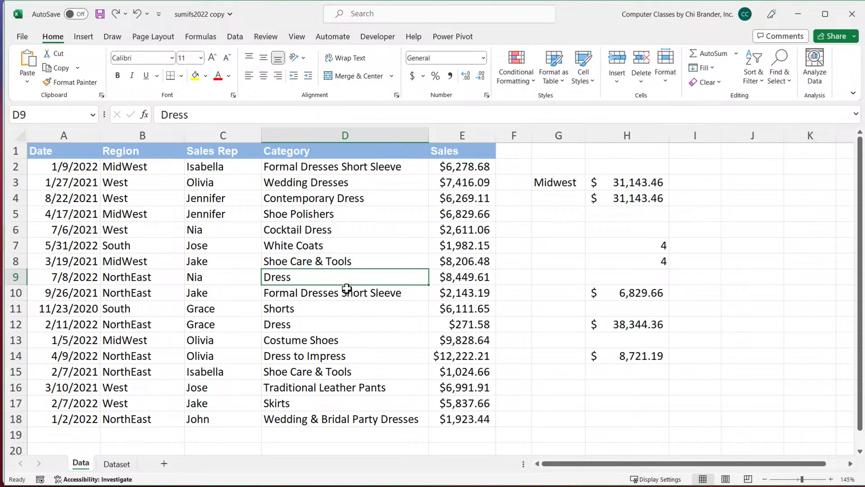
Bold the "Dress" entries in D9 and D12 to point them out, and remove the bold again
key("ctrl+b")
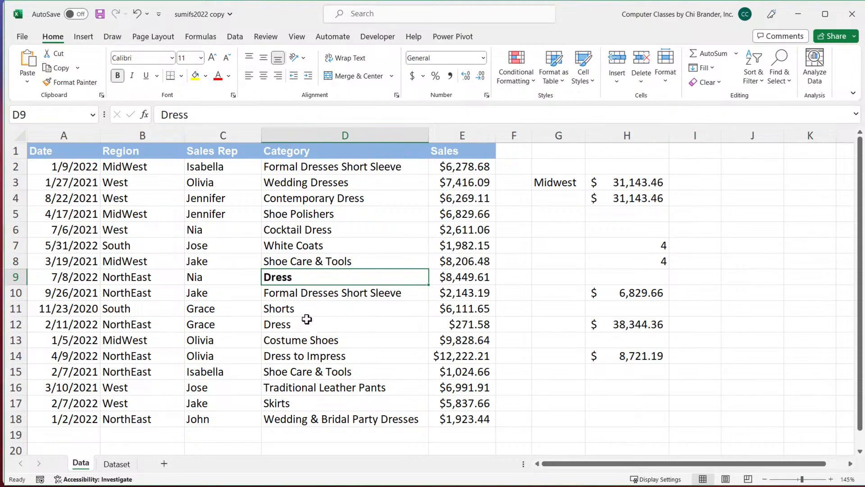
left_click(307, 321)
key("ctrl+b")
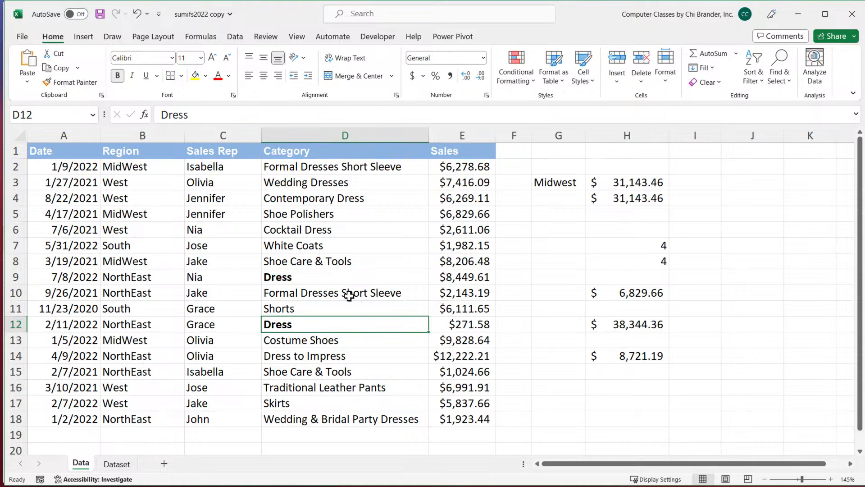
key("ctrl+b")
left_click(317, 280)
key("ctrl+b")
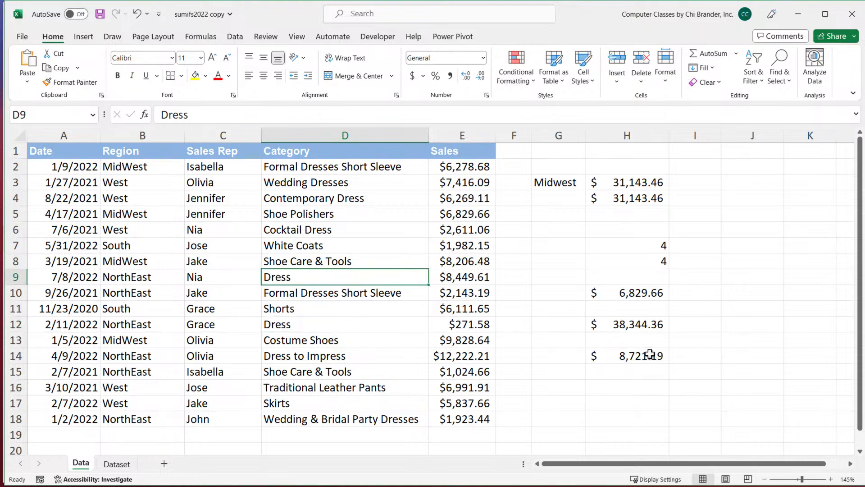
Inspect the ranges and criterion of the SUMIF formula in H14 without changing it
left_click(651, 357)
double_click(651, 357)
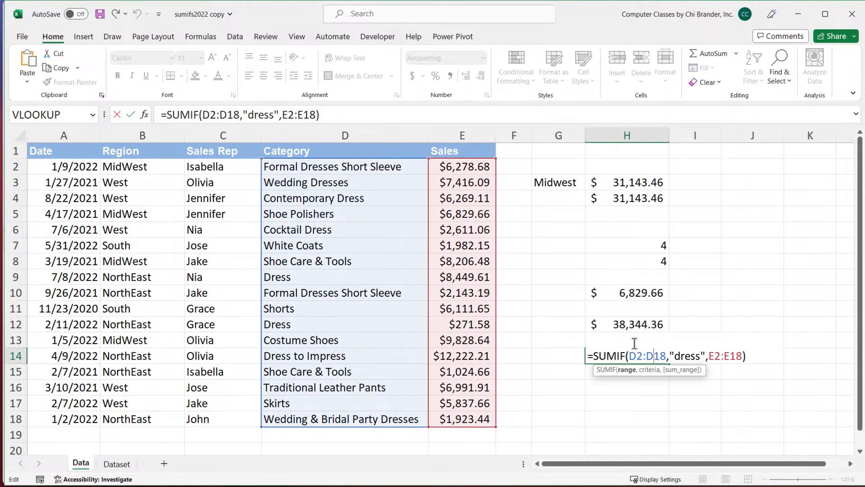
key("Escape")
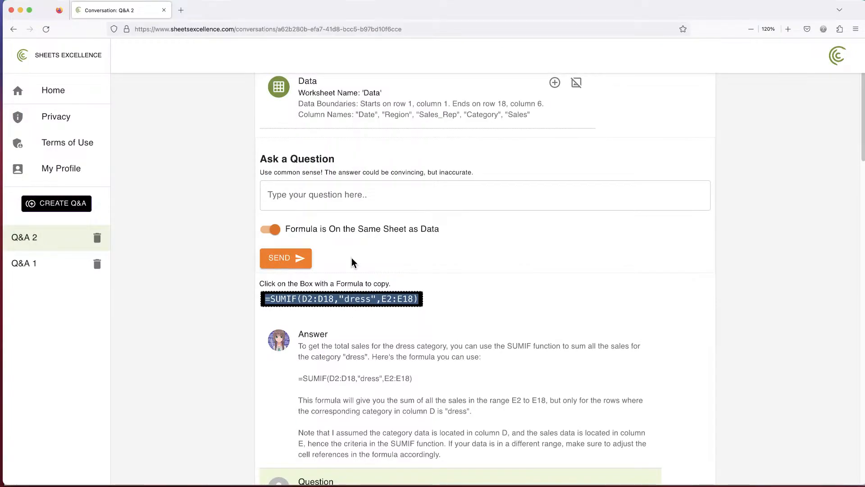
Switch back to Sheets Excellence and send the follow-up question "can we do this for anything that contains the word dress?"
left_click(341, 194)
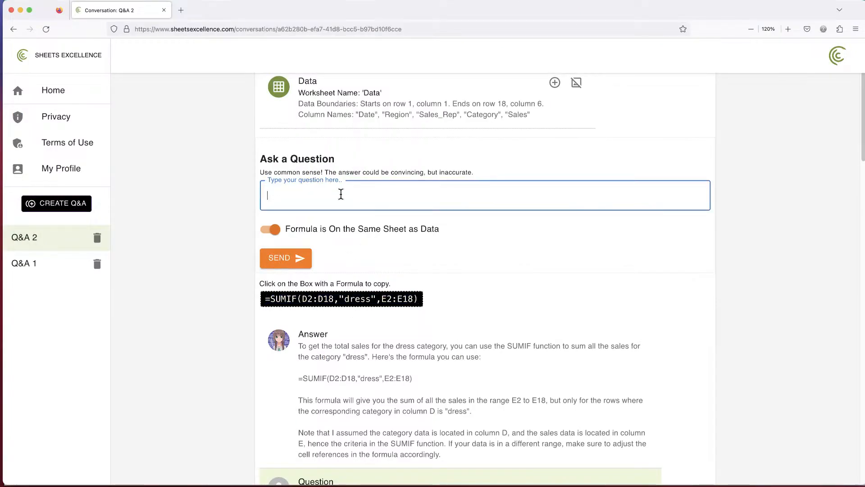
type("can we do this for ")
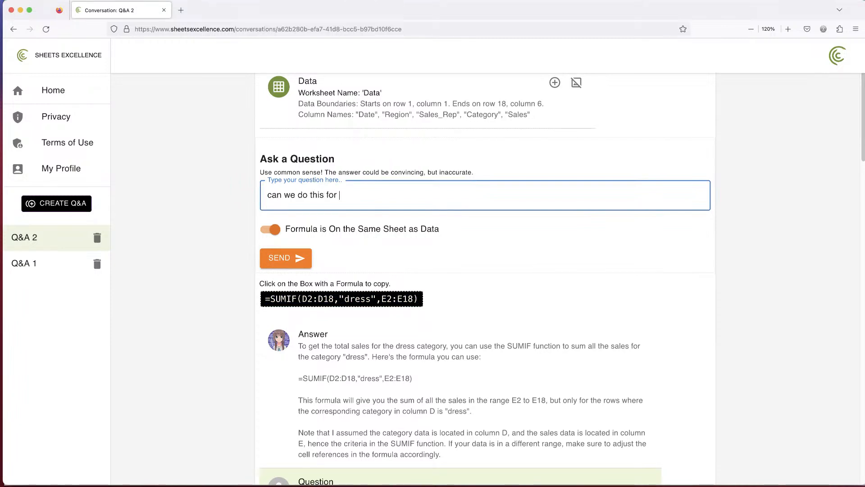
type("anything that contains the w")
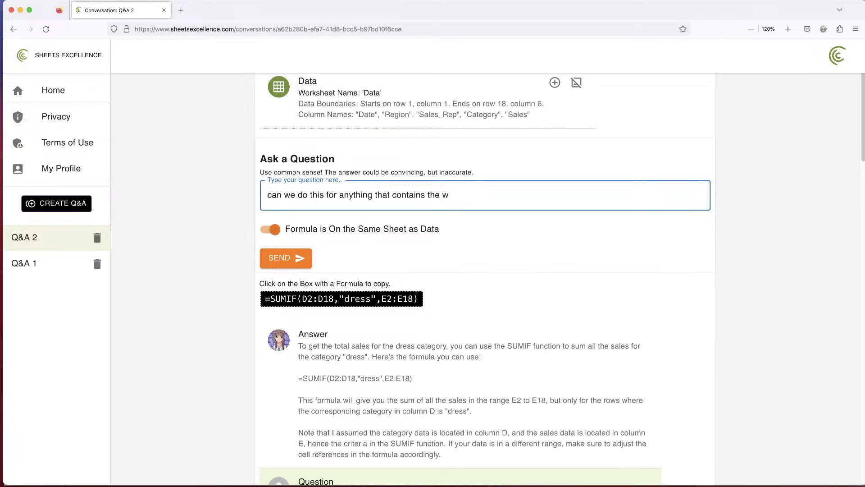
type("ord dress?")
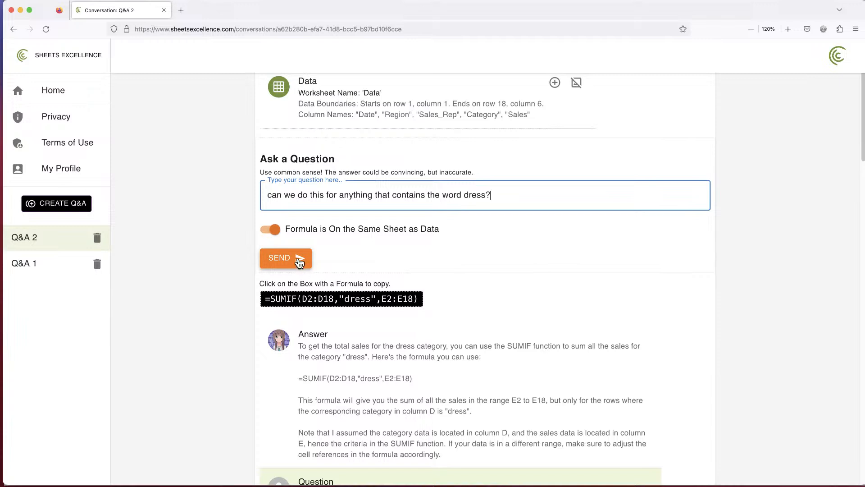
left_click(298, 261)
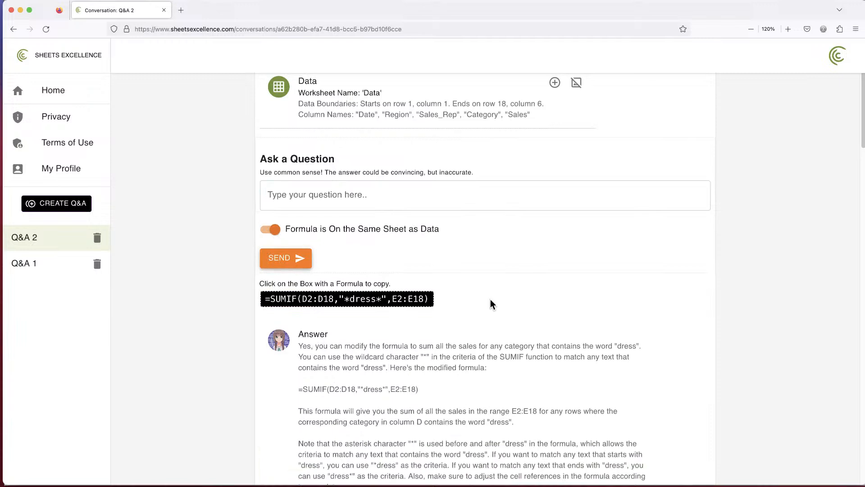
Copy the wildcard formula =SUMIF(D2:D18,"*dress*",E2:E18) into cell H15 of the Excel Data sheet and apply the Accounting format
left_click(357, 310)
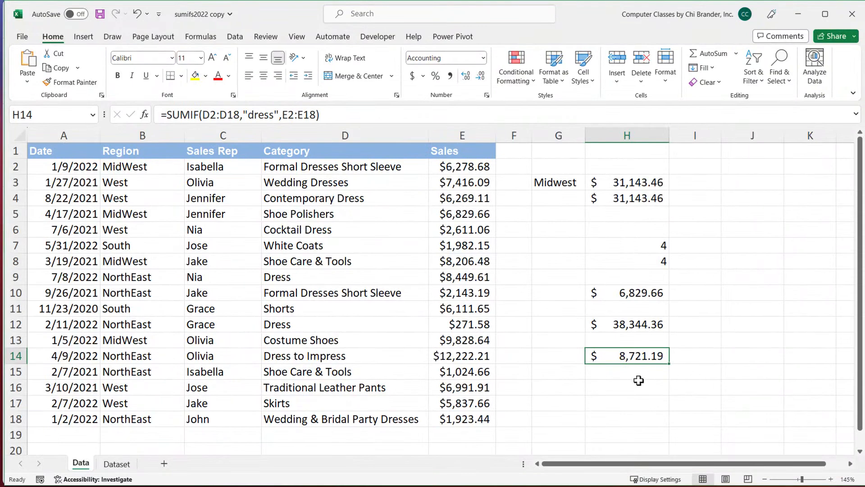
left_click(637, 376)
double_click(637, 376)
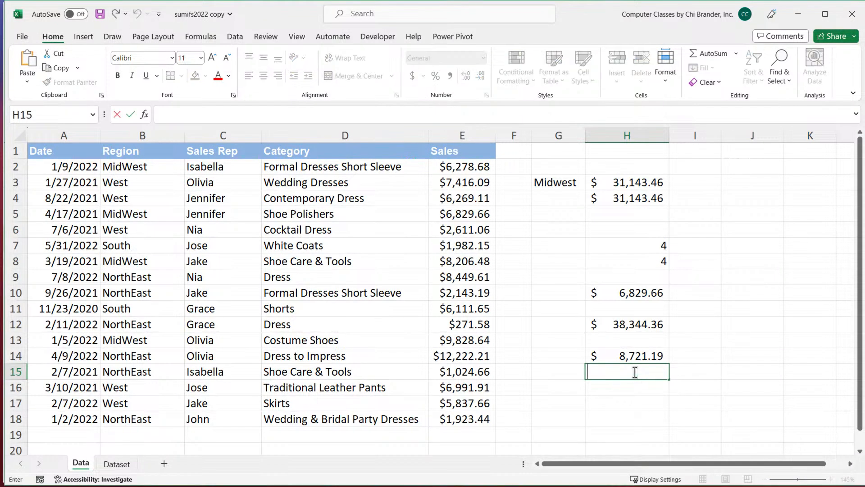
key("ctrl+v")
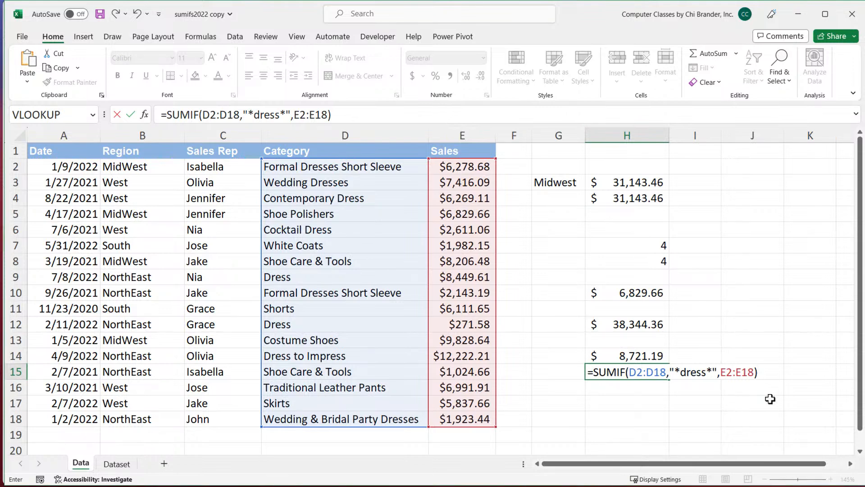
key("Return")
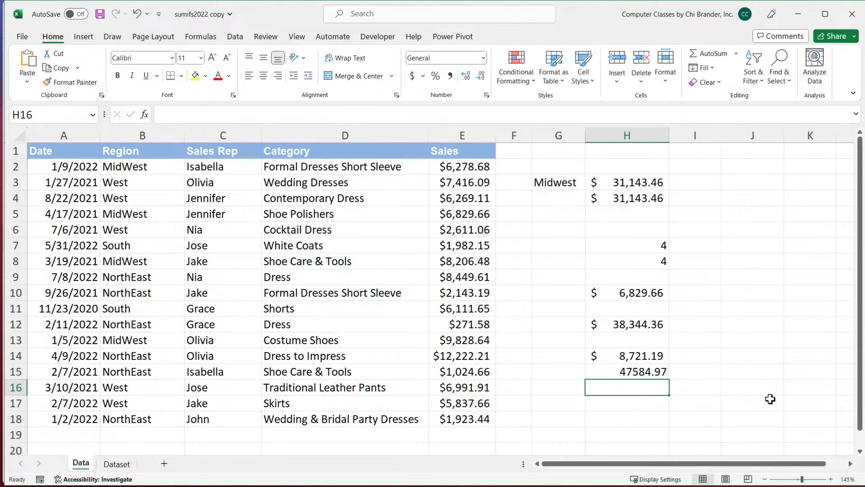
left_click(629, 374)
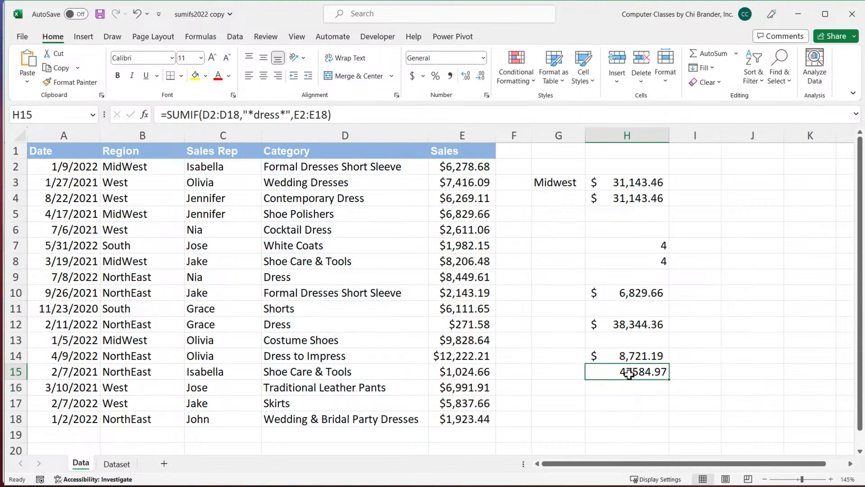
left_click(412, 76)
Compare the SUMIF criteria in H14 and H15 without changing either formula
left_click(636, 354)
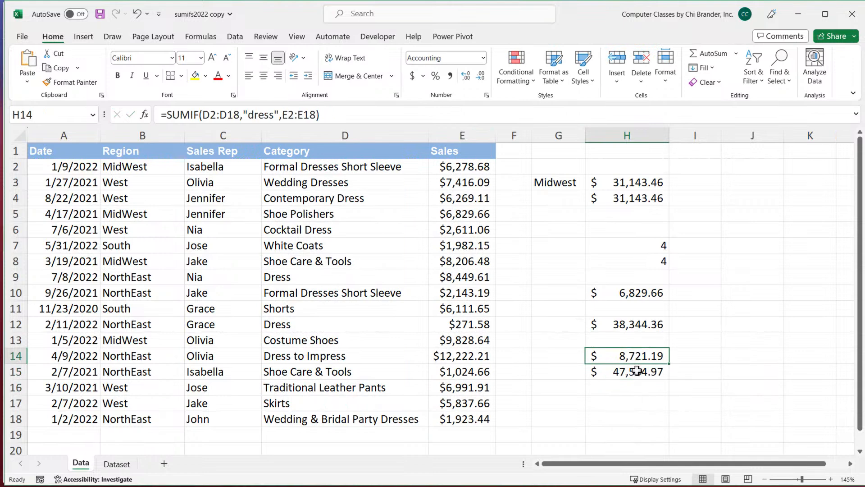
double_click(637, 371)
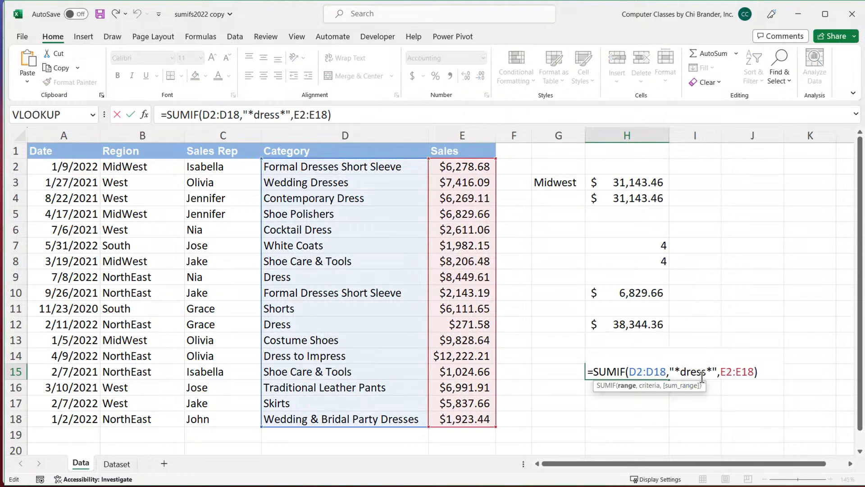
key("Escape")
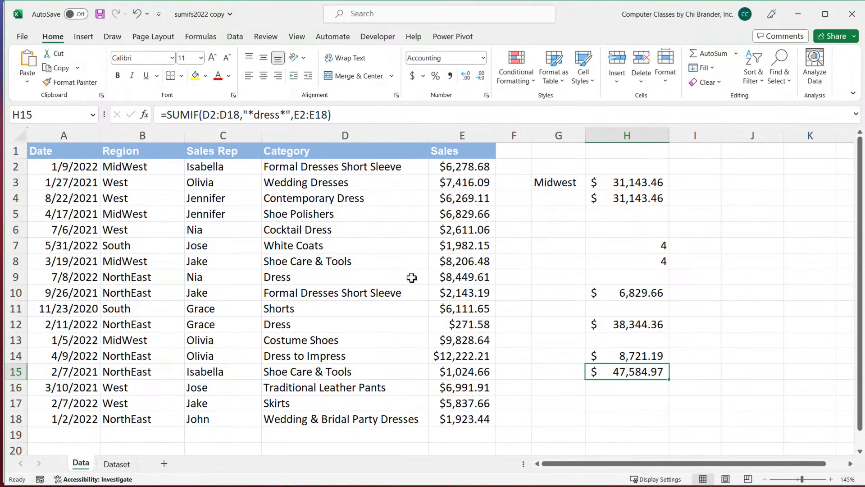
Bold the dress categories in cells D2, D3, D4 and D9
left_click(356, 170)
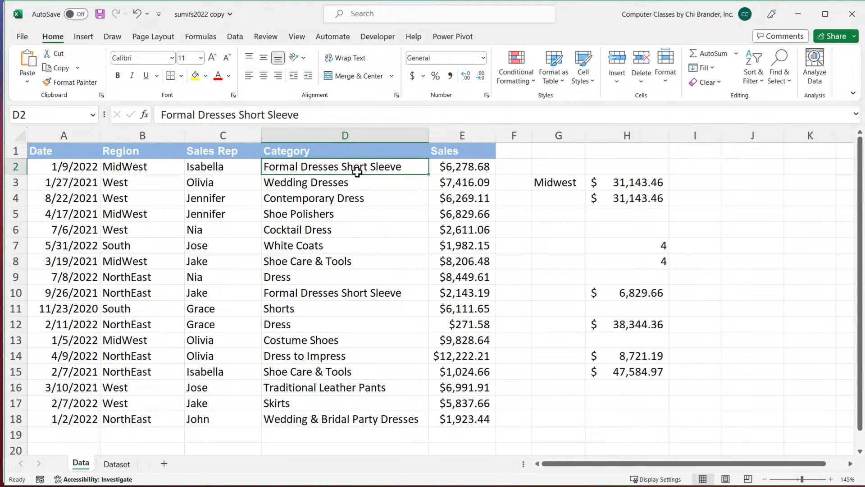
key("ctrl+b")
left_click(335, 184)
key("ctrl+b")
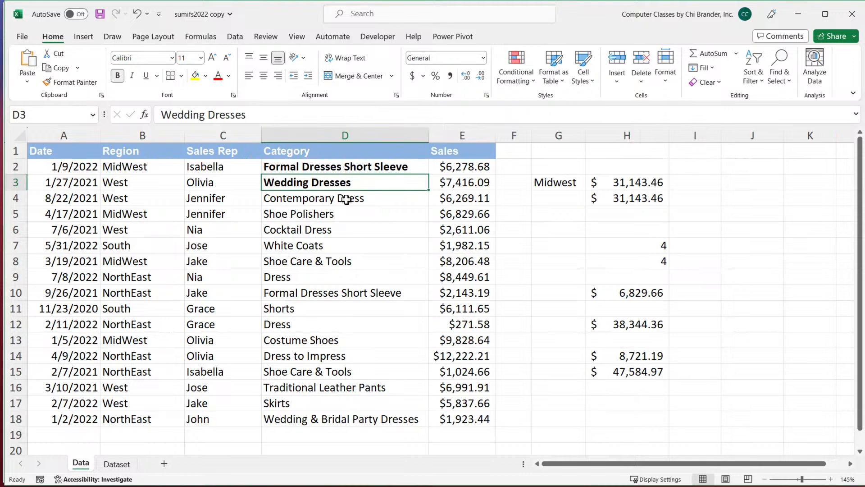
left_click(345, 199)
key("ctrl+b")
left_click(295, 215)
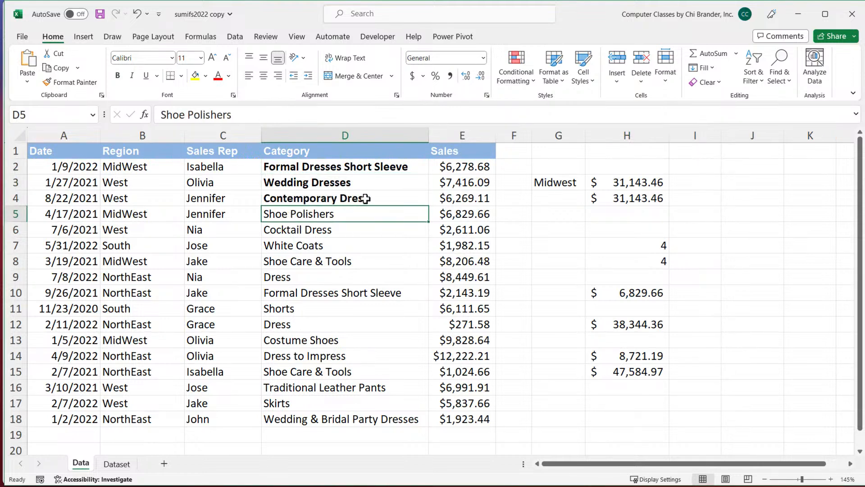
left_click(314, 281)
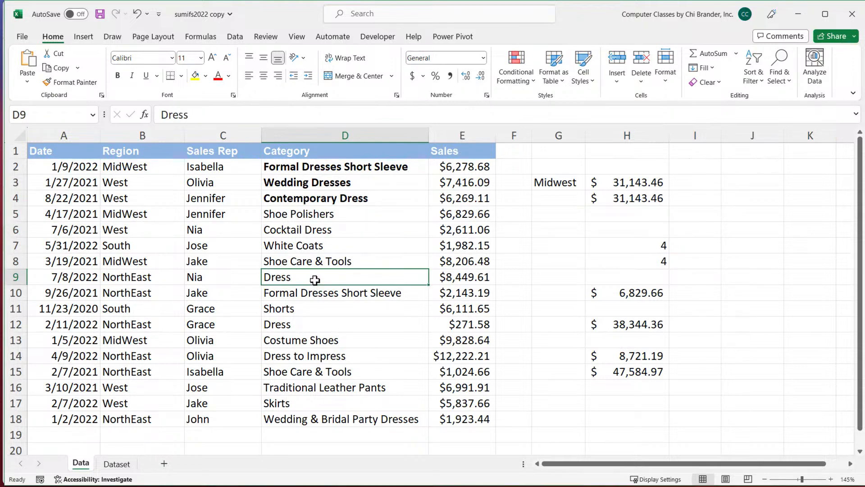
key("ctrl+b")
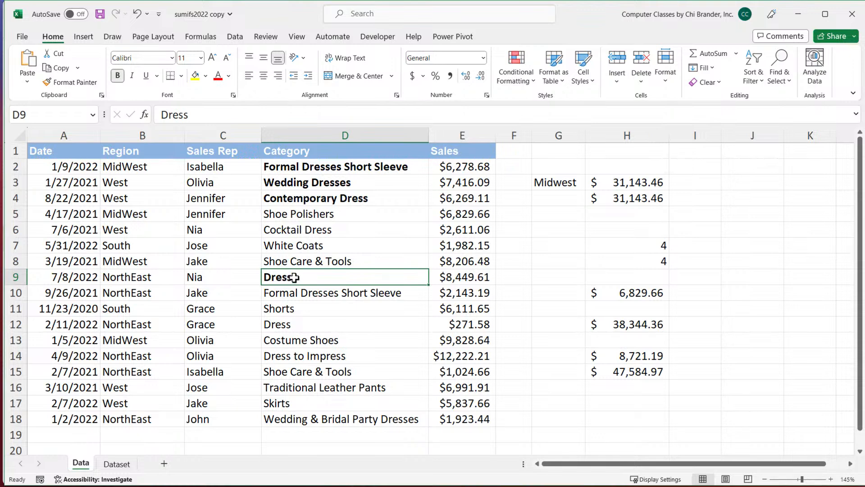
Remove the bold formatting from category cells D9, D2, D3 and D4
key("ctrl+b")
left_click(348, 167)
key("ctrl+b")
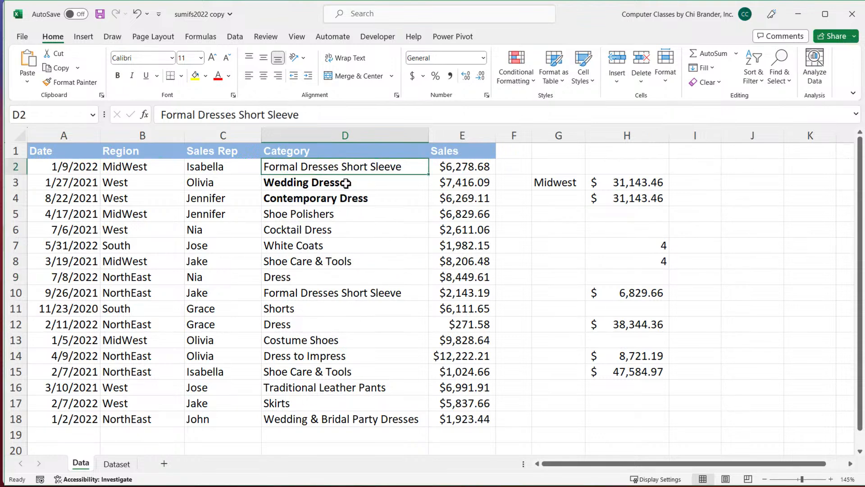
left_click(347, 183)
key("ctrl+b")
left_click(346, 200)
key("ctrl+b")
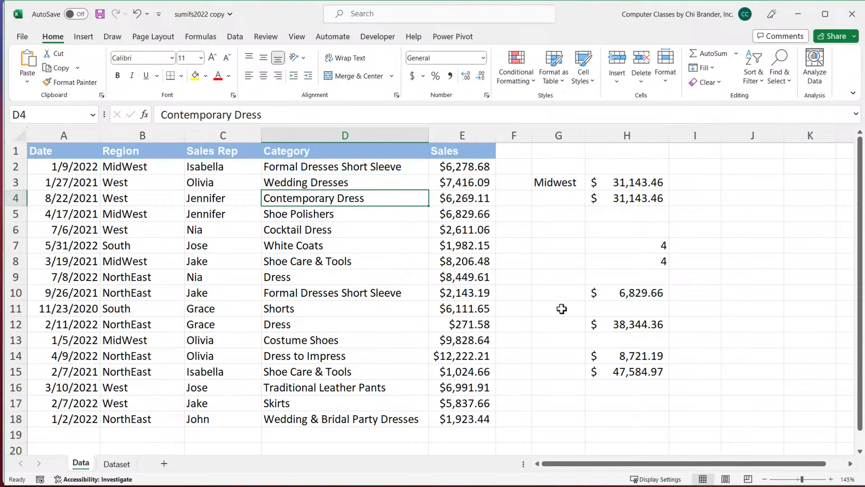
Examine the SUMIF formula in H15, focusing on its category range and the asterisks around dress in the criterion
left_click(634, 375)
double_click(634, 374)
double_click(623, 372)
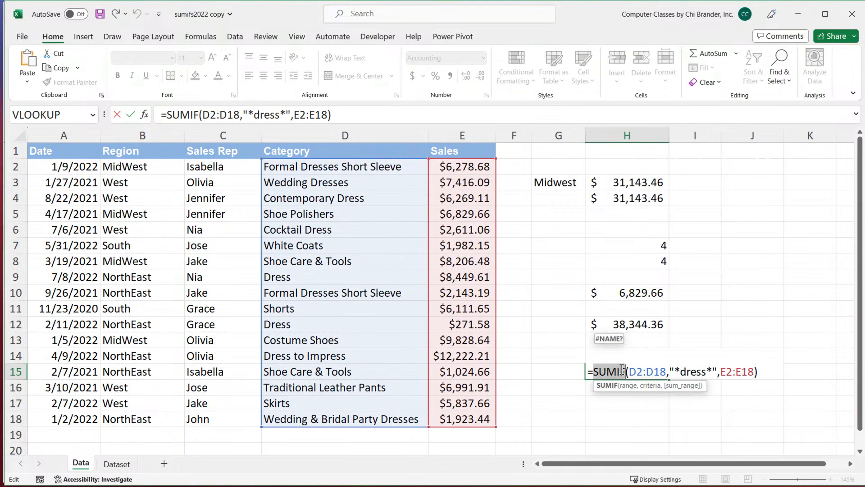
left_click_drag(629, 372, 668, 372)
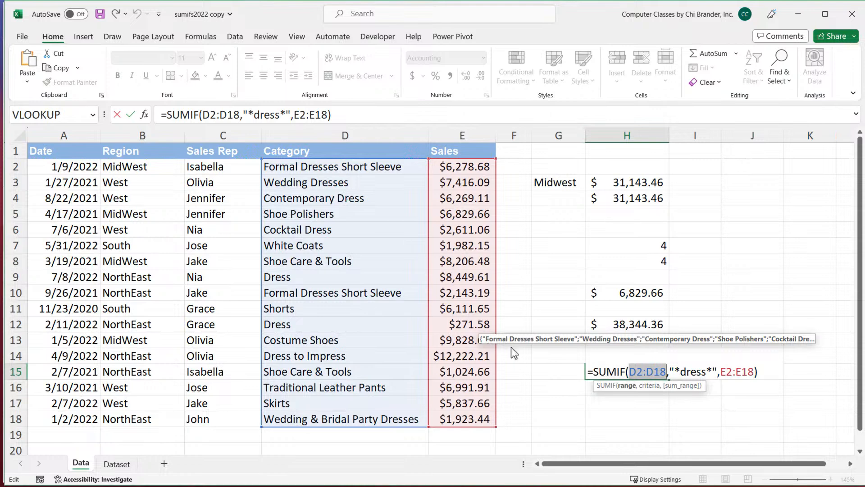
left_click(682, 372)
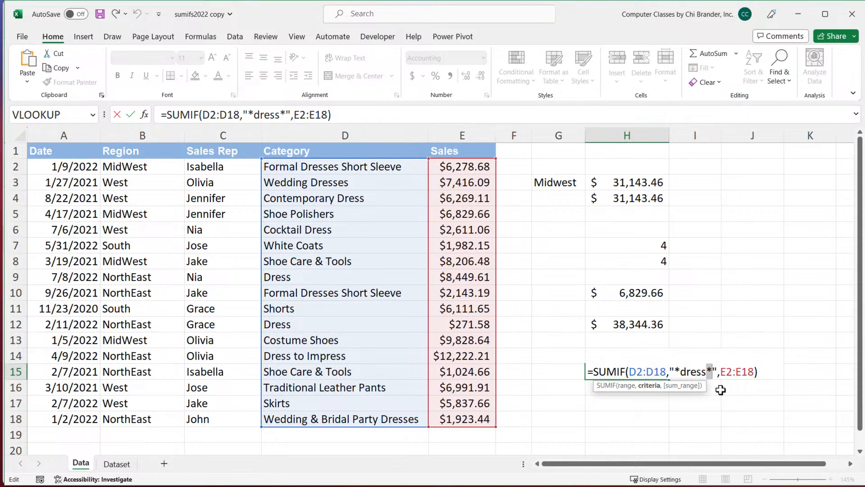
left_click(686, 372)
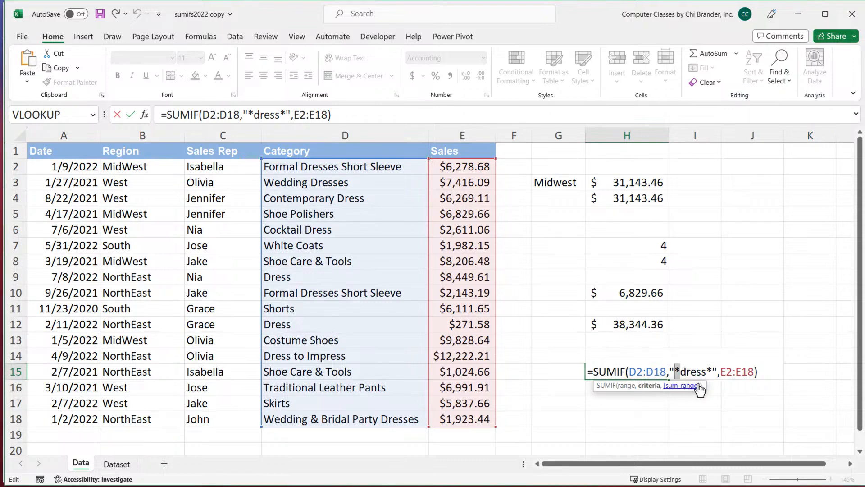
left_click_drag(708, 371, 712, 372)
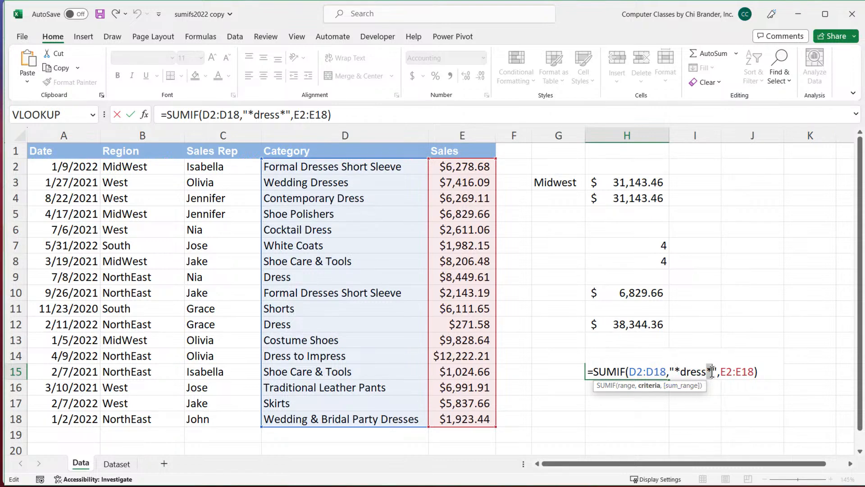
left_click(759, 373)
key("Return")
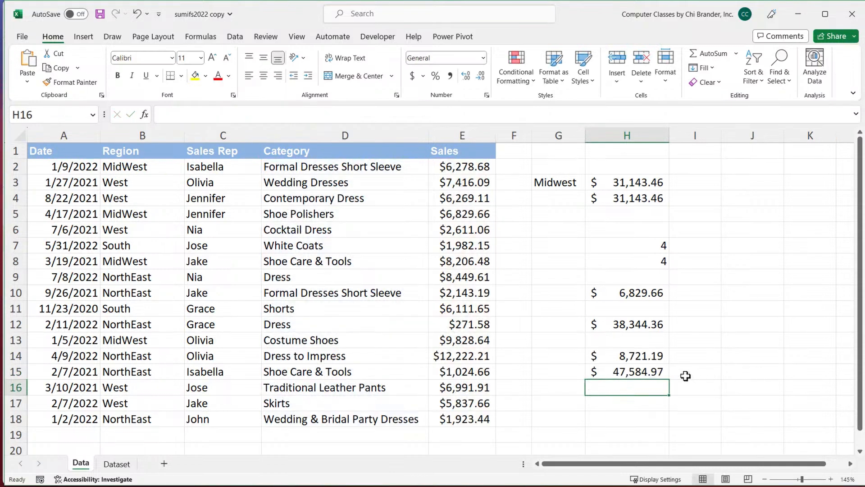
Remove the leading asterisk from the SUMIF criterion in H15 so it reads "dress*"
double_click(654, 373)
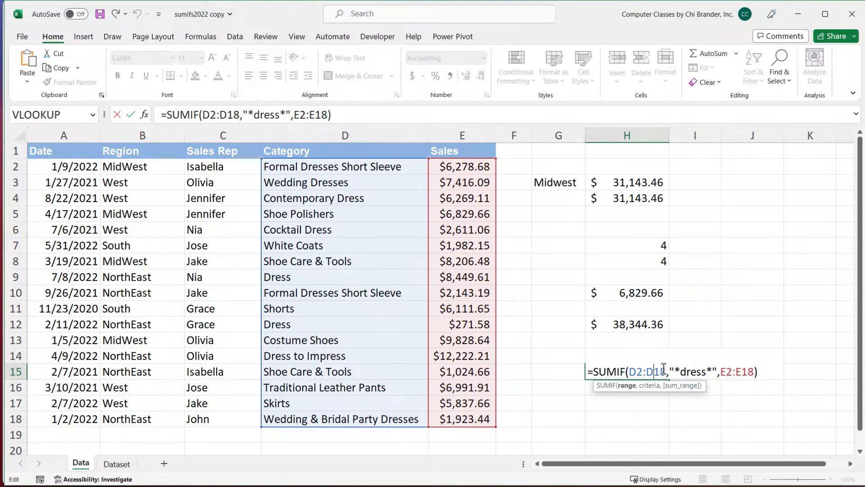
left_click(682, 371)
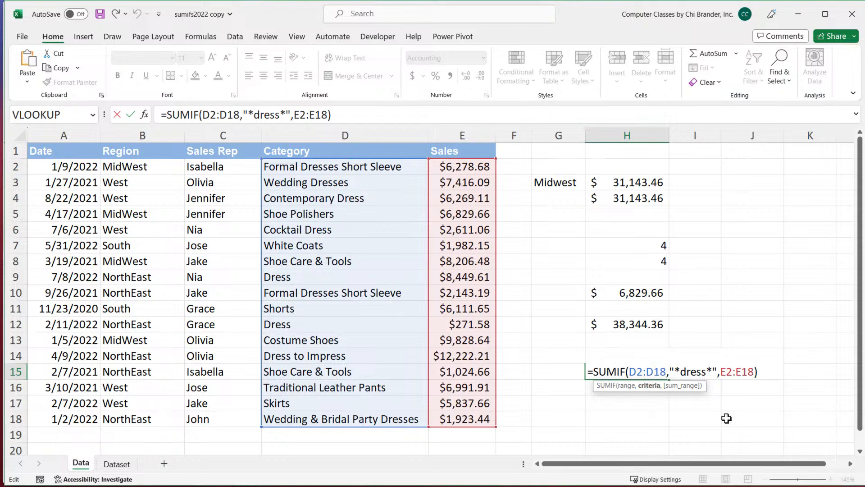
key("BackSpace")
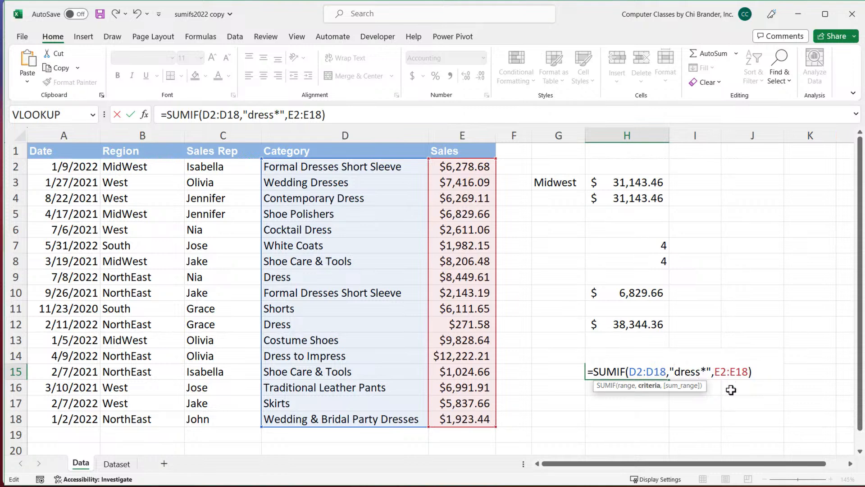
key("Return")
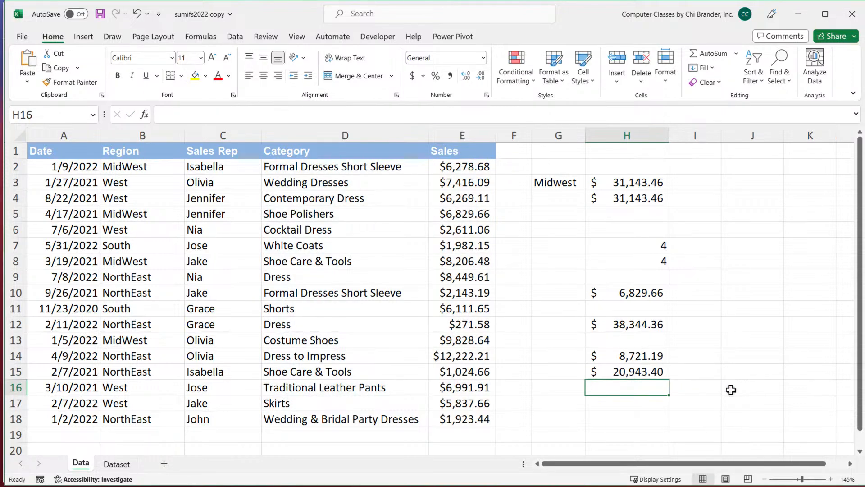
double_click(635, 373)
key("Escape")
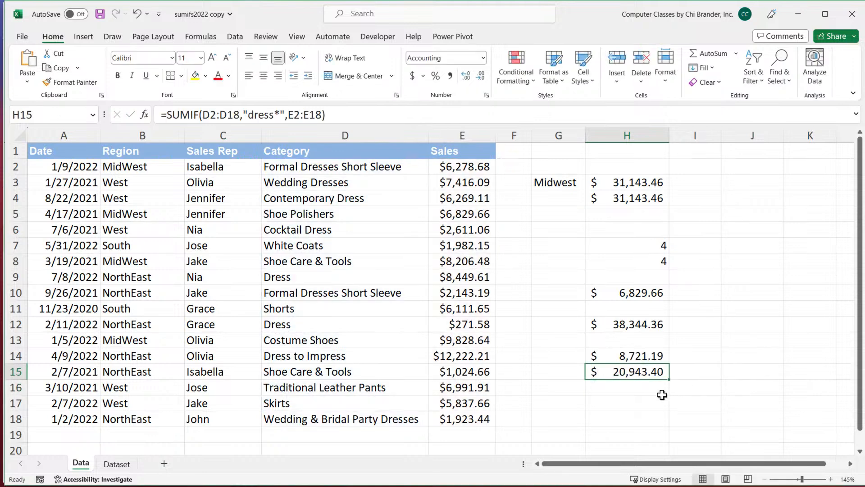
double_click(627, 370)
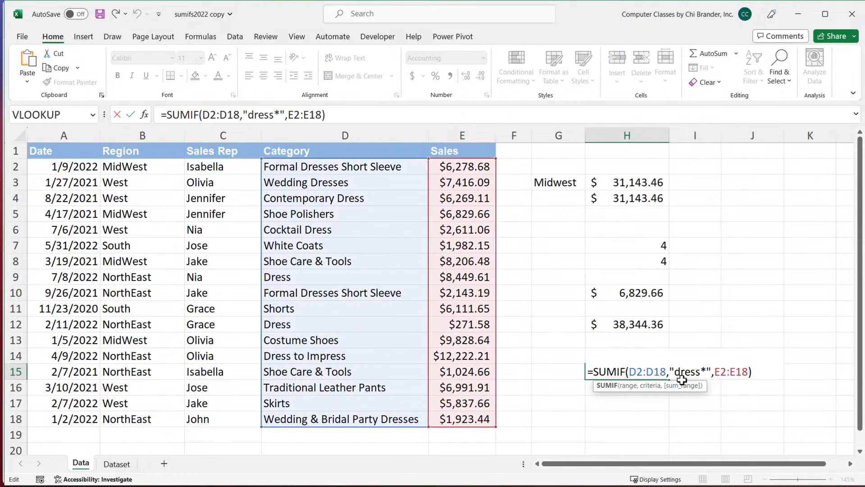
key("Escape")
Bold the categories that begin with dress in cells D9, D12 and D14
left_click_drag(286, 166, 289, 248)
left_click(290, 277)
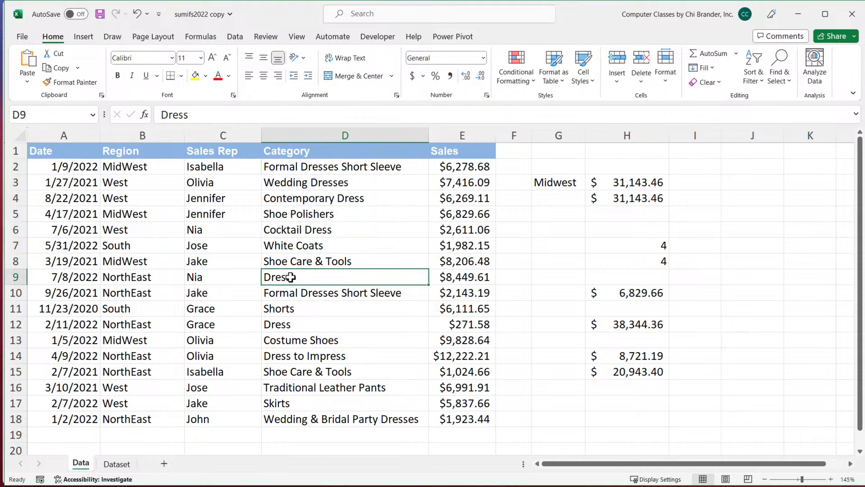
key("ctrl+b")
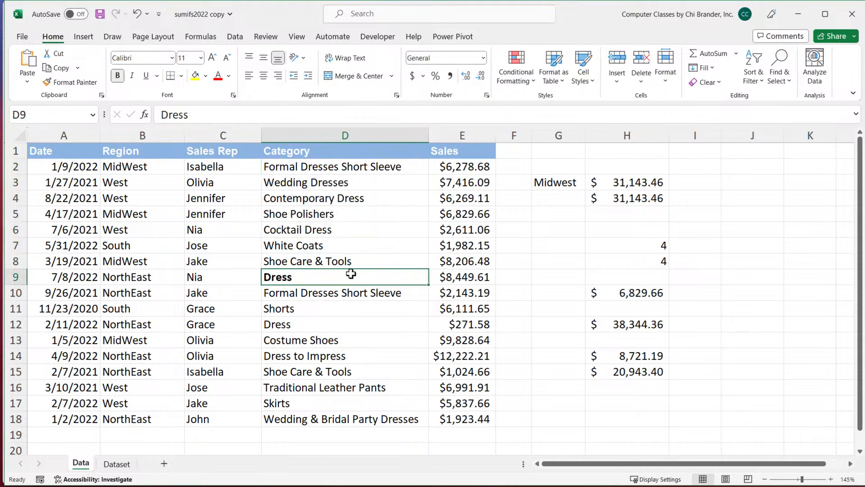
left_click(294, 324)
key("ctrl+b")
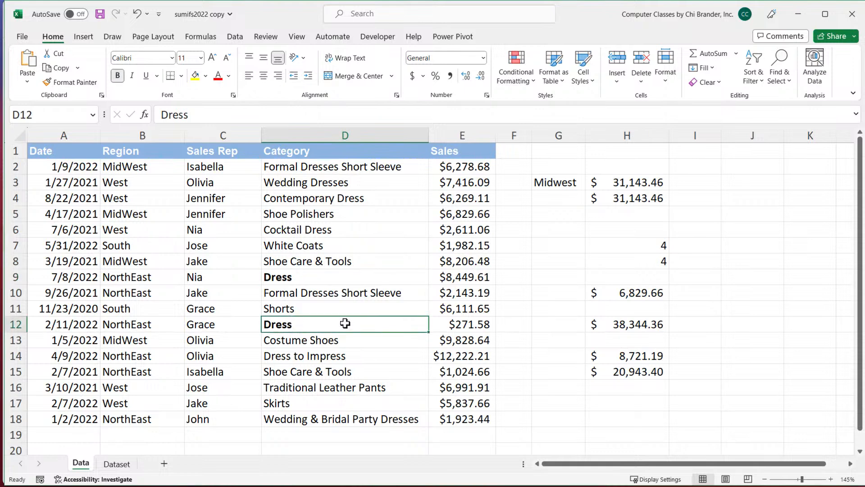
left_click(304, 356)
key("ctrl+b")
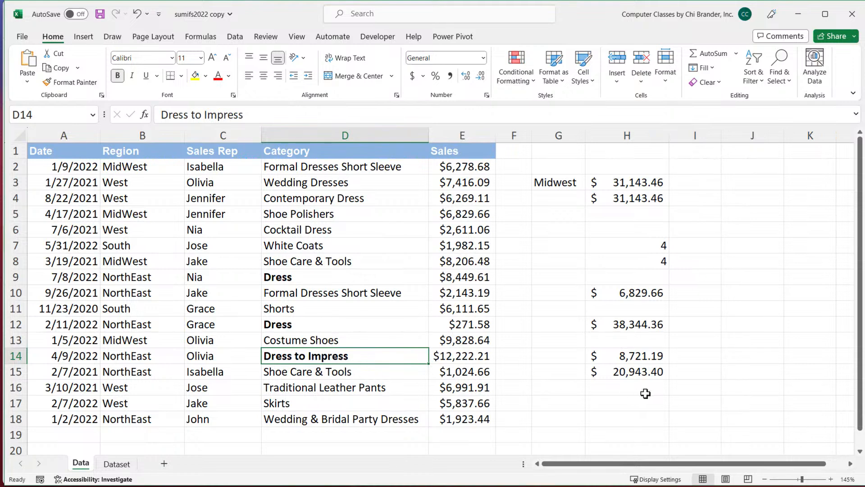
Set the SUMIF criterion in H15 to "*dress" to match categories that end with dress
double_click(629, 373)
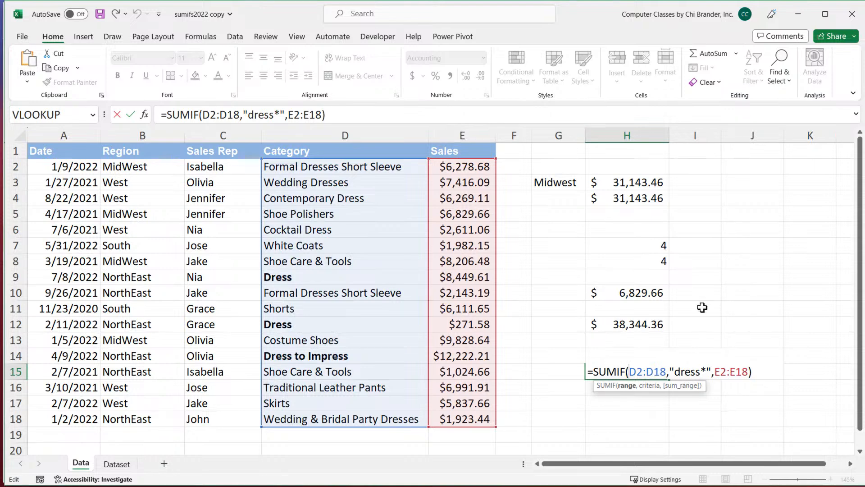
left_click(706, 371)
key("BackSpace")
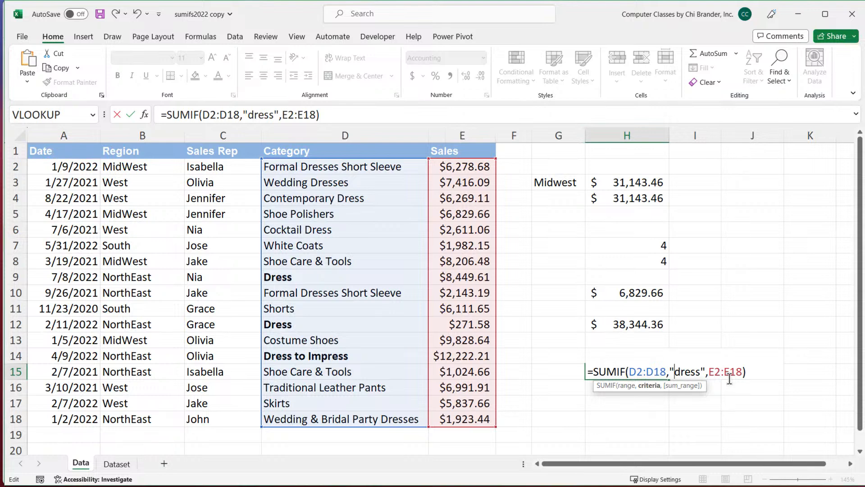
type("*")
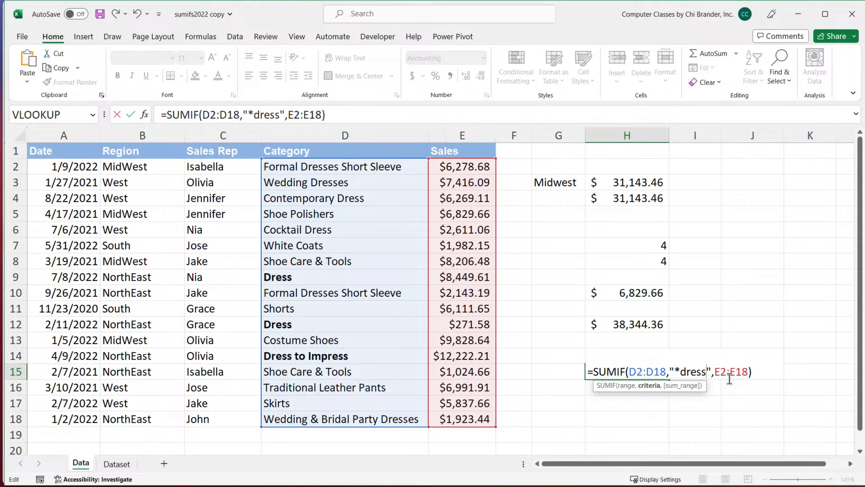
key("Return")
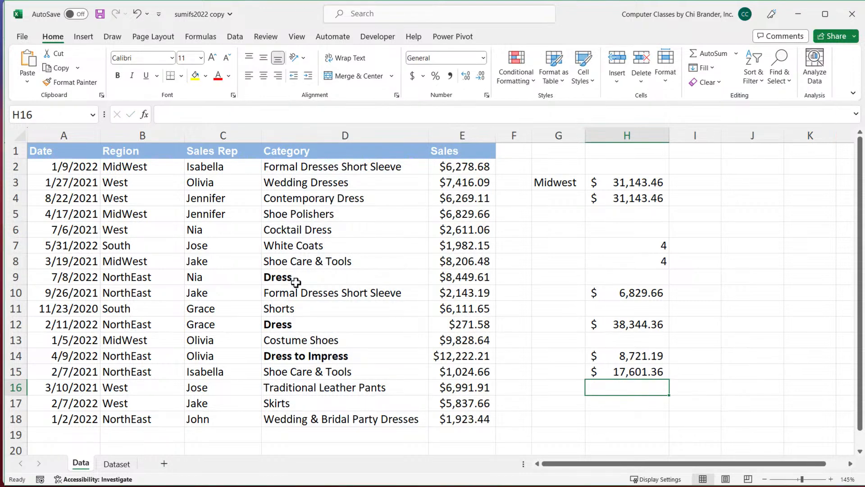
Remove the bold from Dress to Impress in D14, and bold Contemporary Dress in D4 and Cocktail Dress in D6
left_click(321, 354)
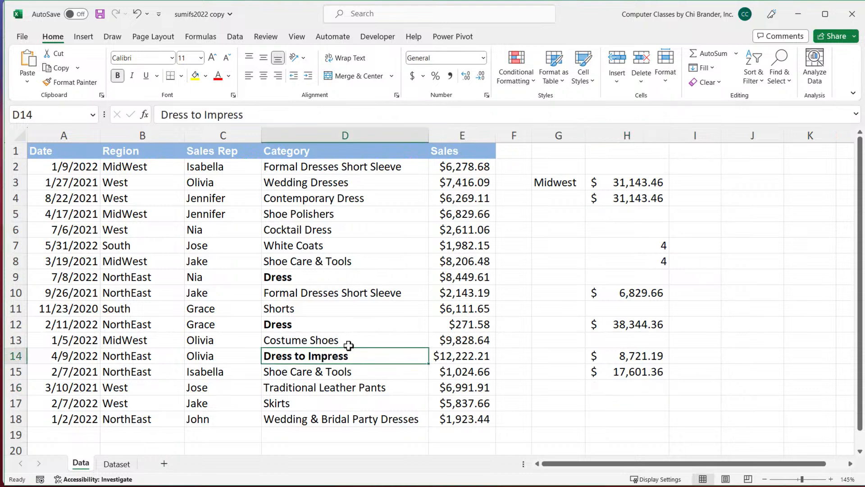
key("ctrl+b")
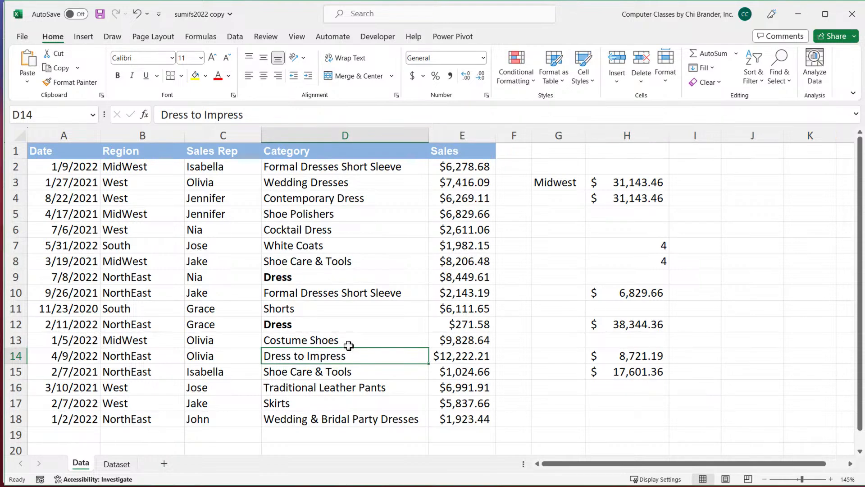
left_click(302, 325)
left_click(299, 277)
left_click(306, 325)
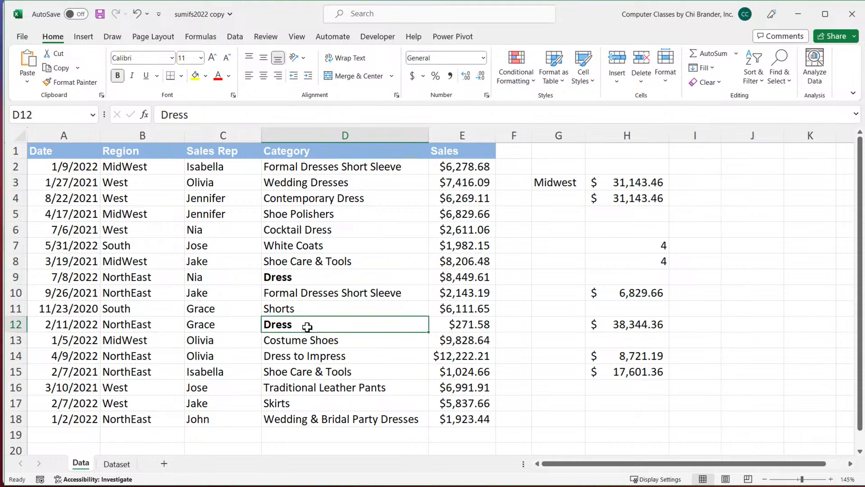
left_click(378, 204)
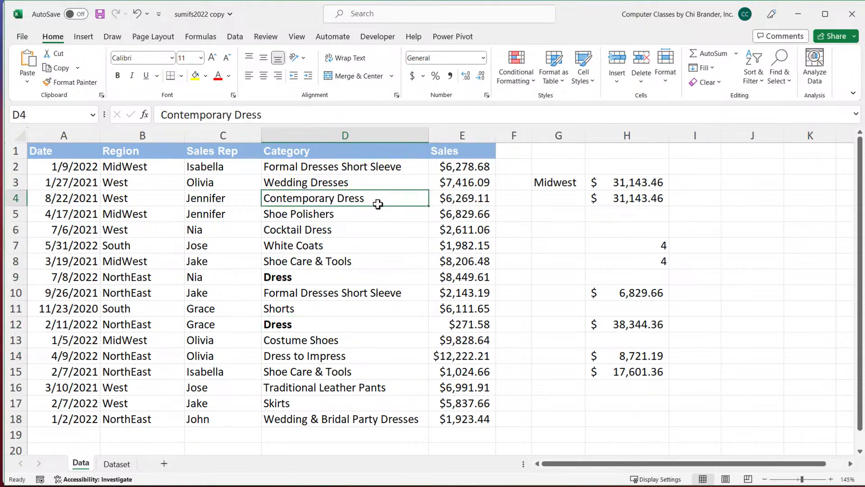
key("ctrl+b")
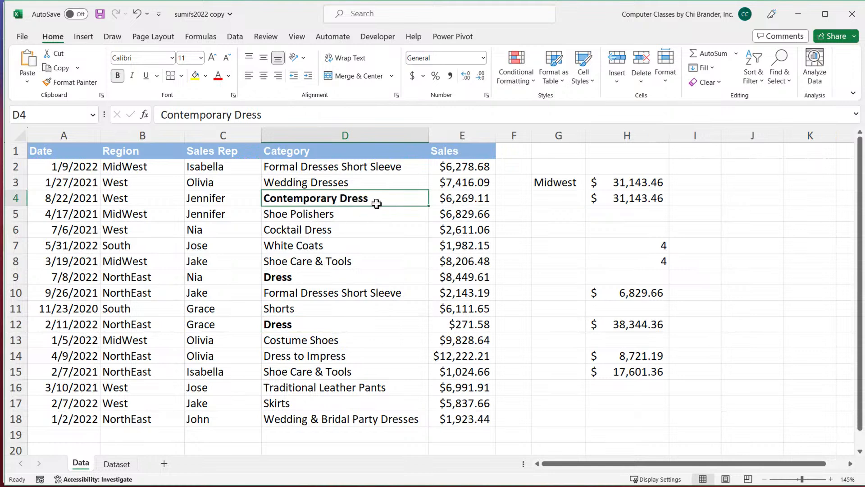
left_click(323, 232)
key("ctrl+b")
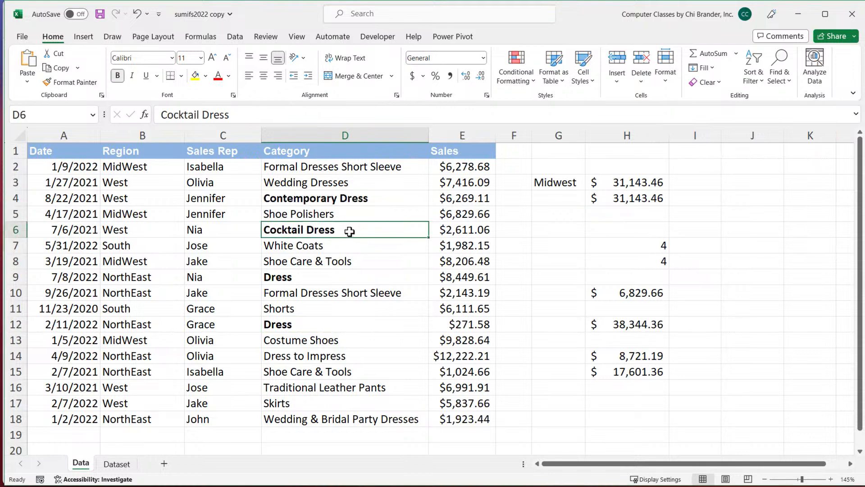
Examine the word part of the "*dress" criterion in the H15 SUMIF formula without editing it
double_click(630, 371)
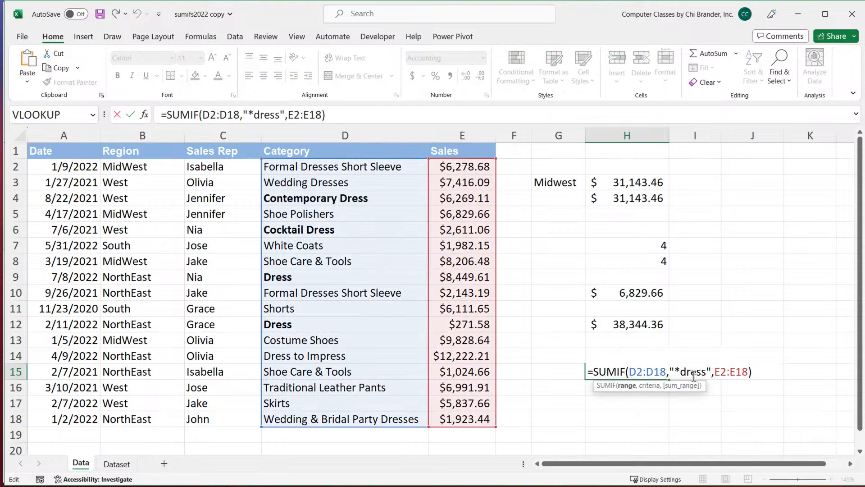
left_click_drag(684, 371, 706, 372)
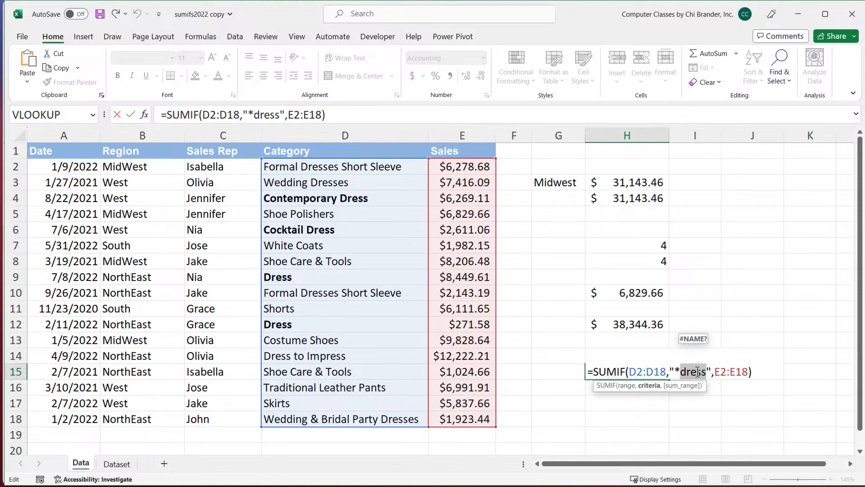
key("Escape")
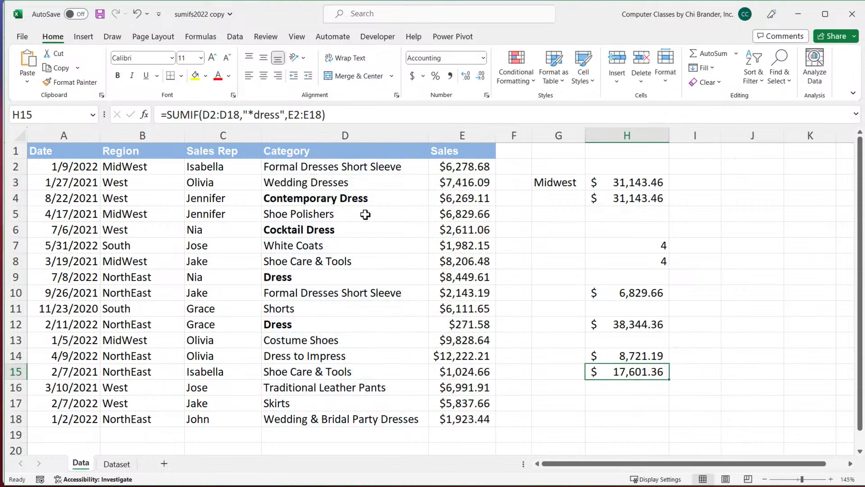
Remove the bold from Contemporary Dress in D4, Cocktail Dress in D6 and the Dress entries in D9 and D12
left_click(359, 201)
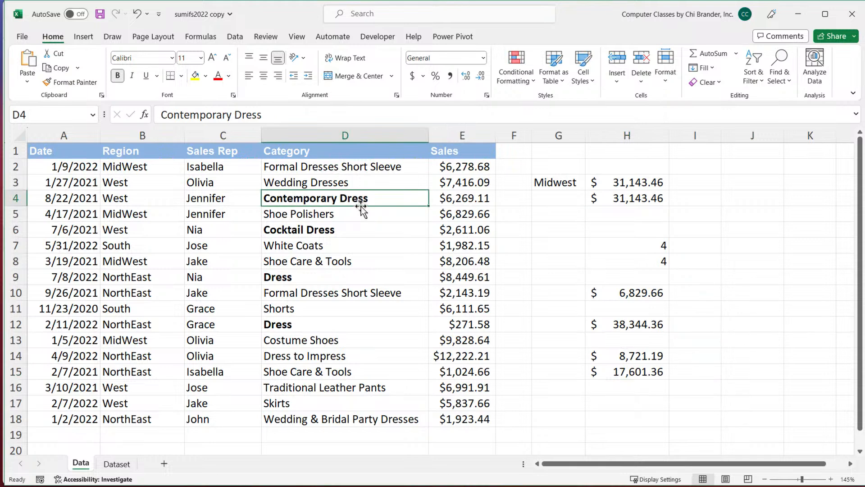
key("ctrl+b")
left_click(335, 229)
key("ctrl+b")
left_click(328, 282)
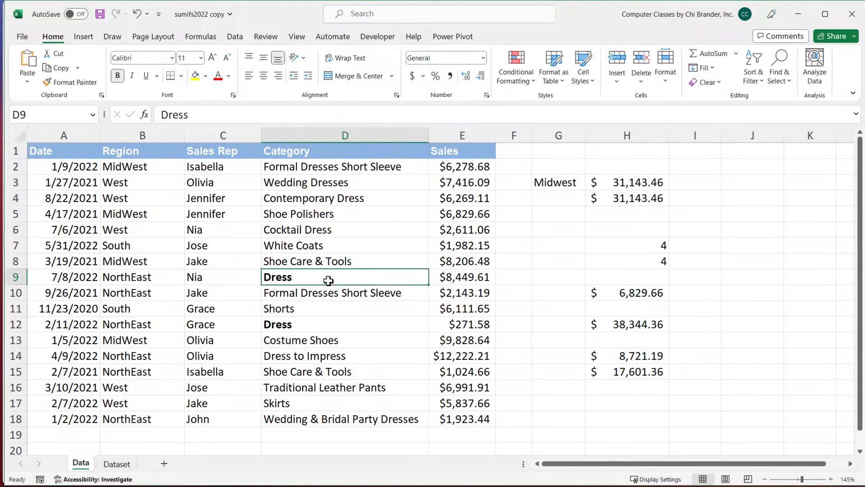
key("ctrl+b")
left_click(324, 323)
key("ctrl+b")
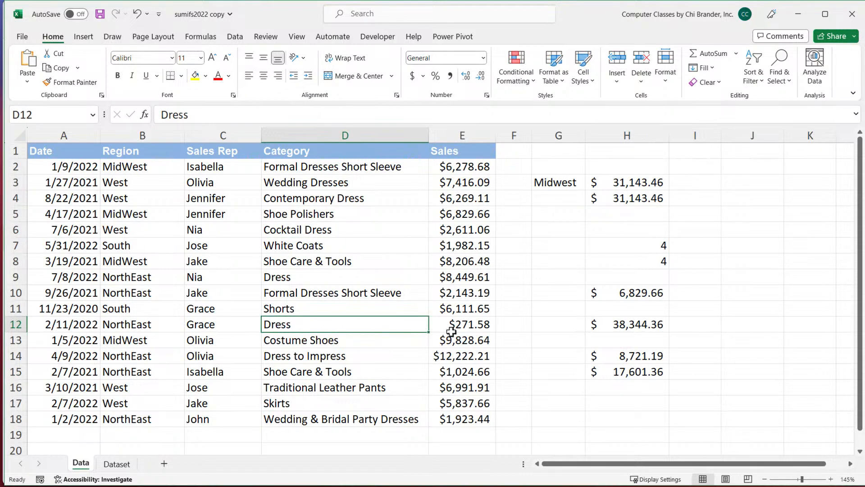
Add a trailing asterisk to the SUMIF criterion in H15 so it reads "*dress*"
double_click(630, 373)
left_click(680, 372)
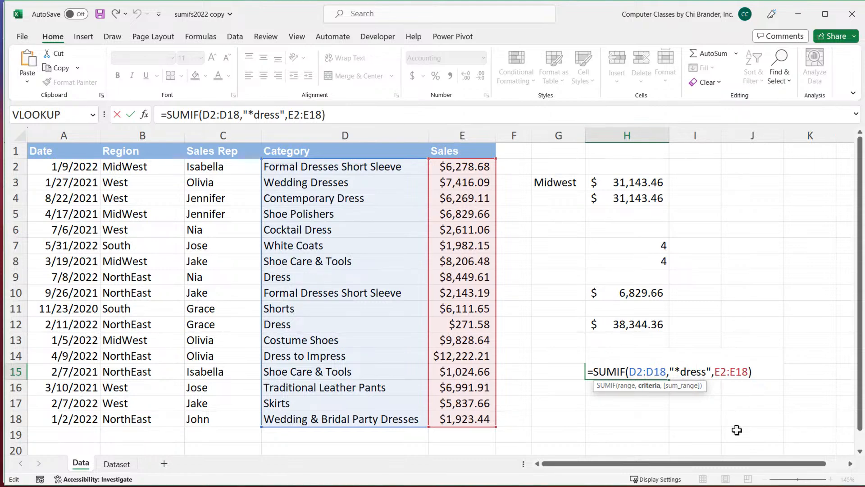
type("*")
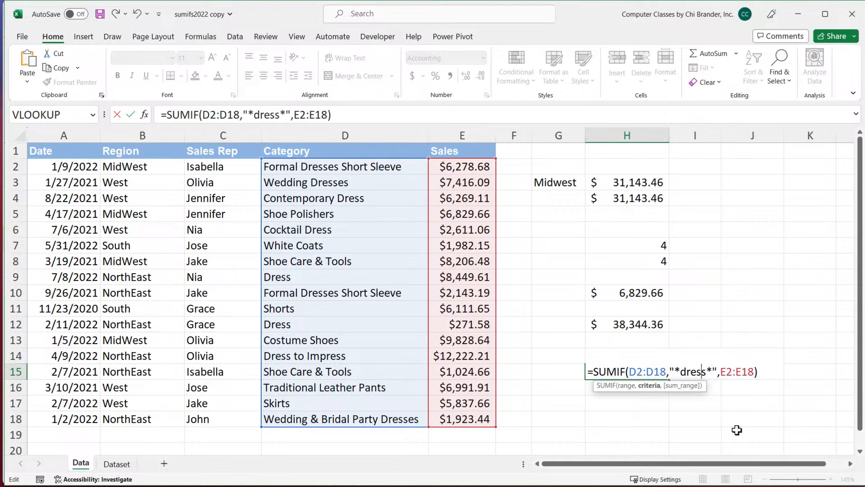
Replace the "e" in the H15 SUMIF criterion with an asterisk so it reads "*dr*ss*", and recalculate
key("BackSpace")
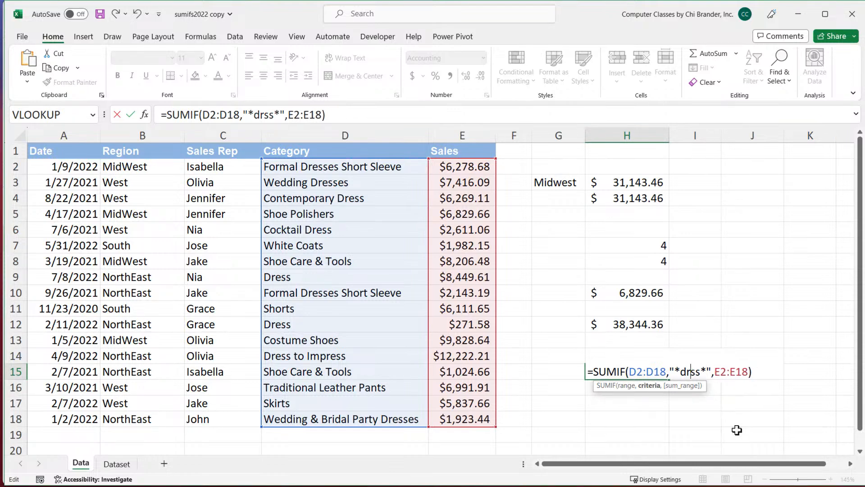
type("*")
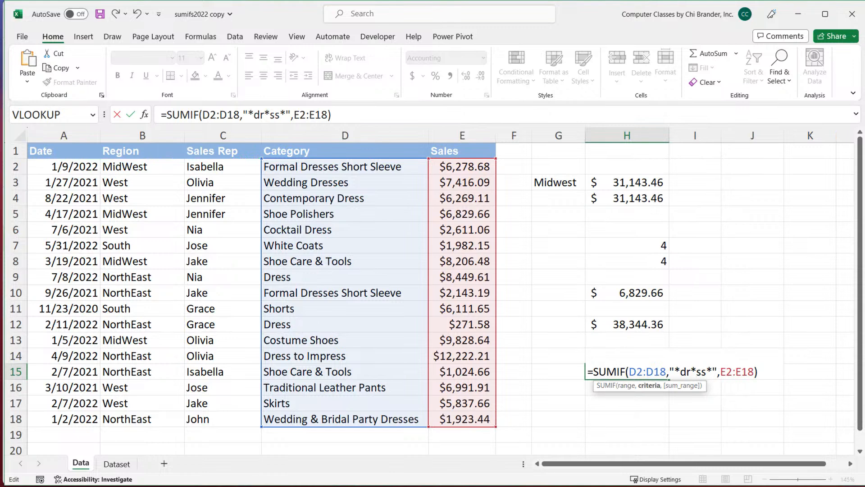
mouse_move(681, 371)
left_mouse_down()
mouse_move(691, 371)
mouse_move(680, 372)
left_mouse_up()
left_click_drag(691, 372, 697, 371)
left_click(711, 371)
left_click(761, 371)
key("Return")
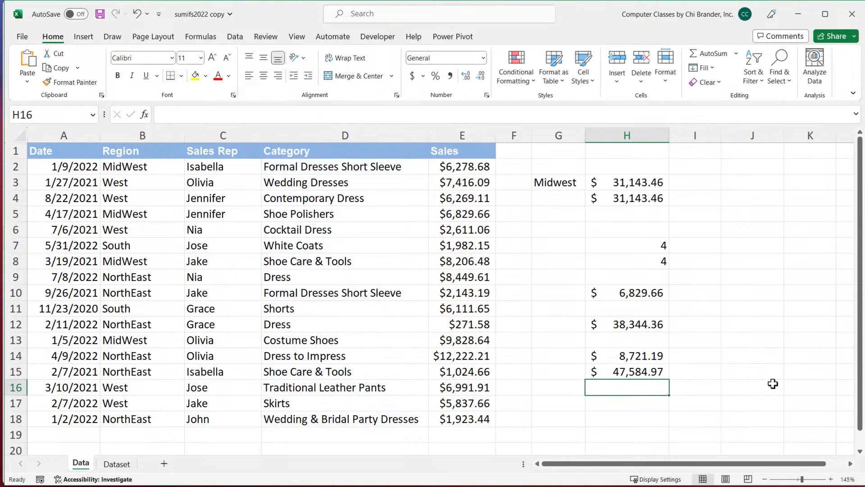
Restore the "e" in place of the middle asterisk so the H15 SUMIF criterion reads "*dress*"
double_click(659, 370)
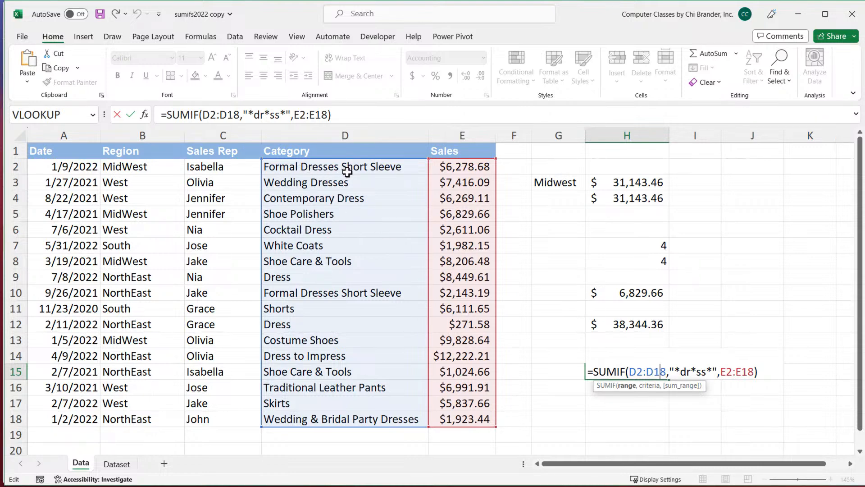
left_click(697, 371)
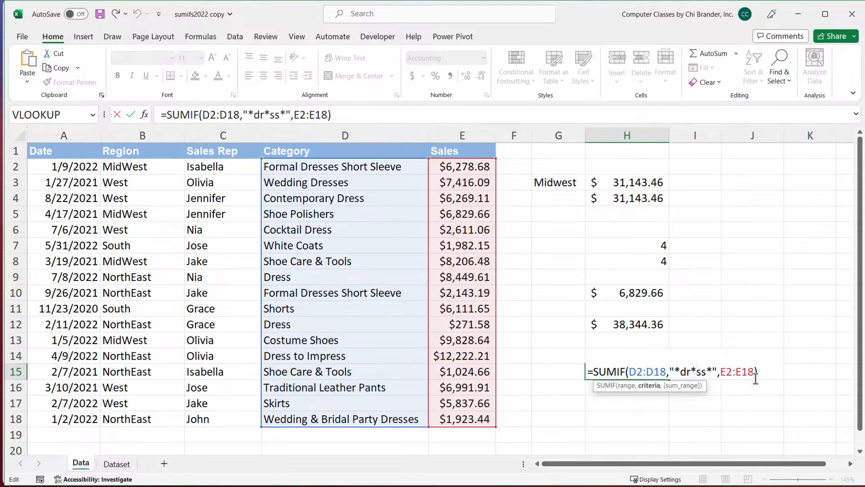
key("BackSpace")
type("e")
key("Return")
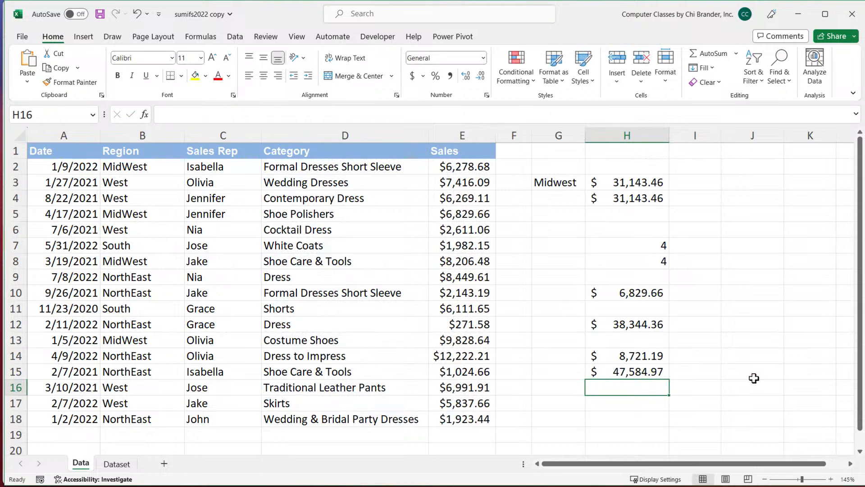
Review the arguments of the SUMIF formula in H15 and leave it as it is
double_click(645, 372)
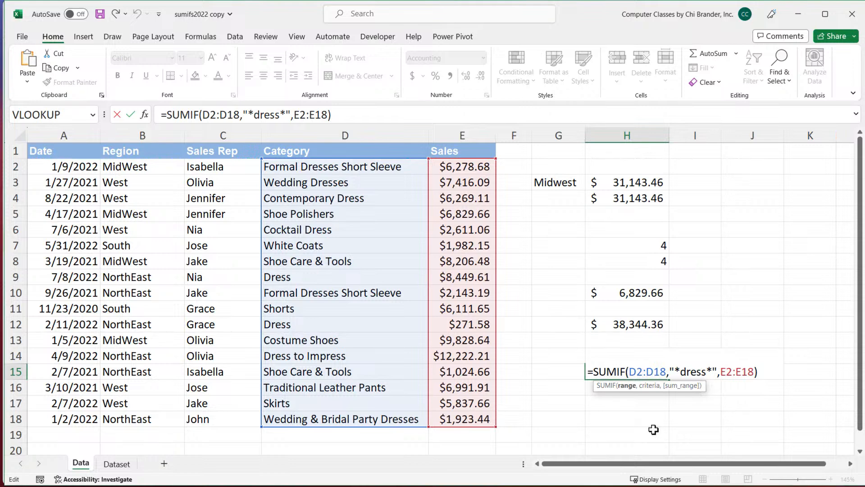
key("ctrl+Return")
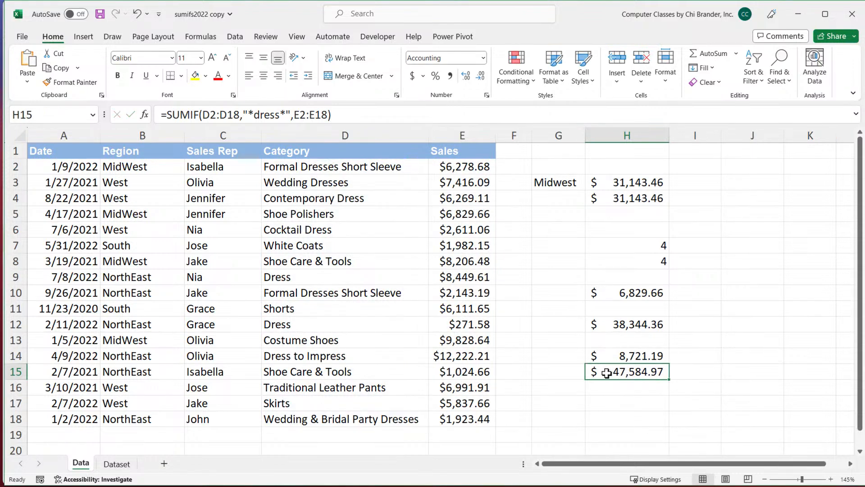
double_click(629, 374)
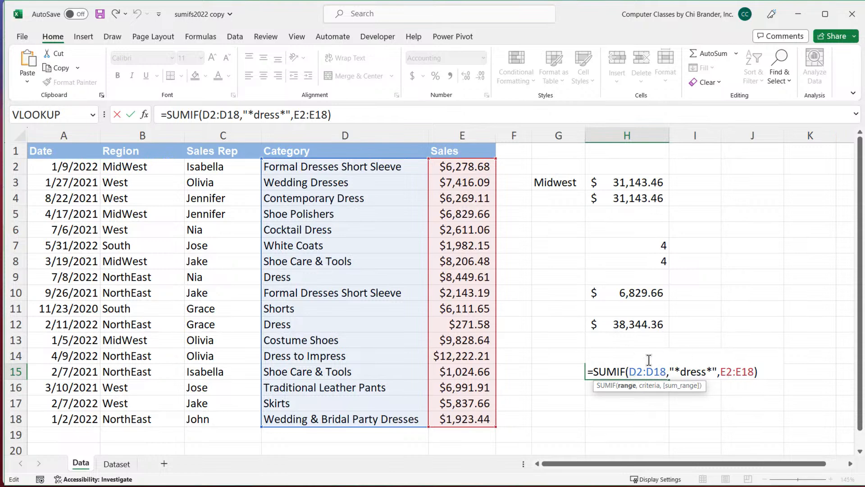
key("Return")
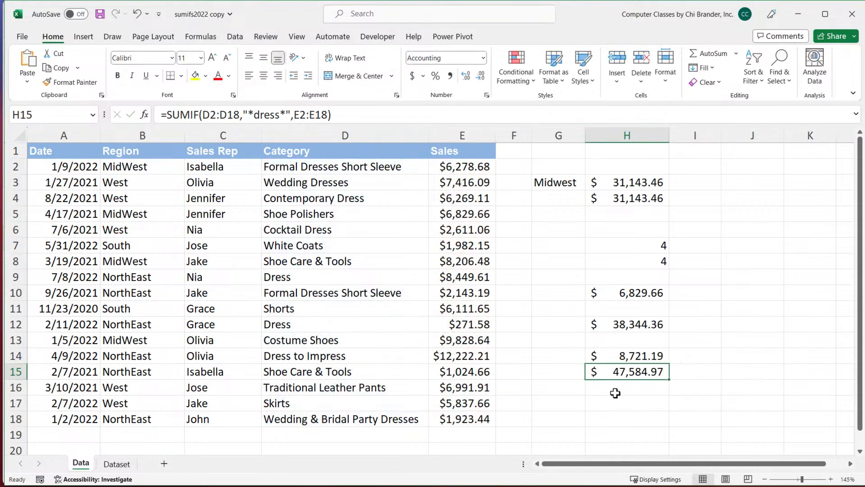
Enter a SUMIFS formula in H16 with sum range E2:E18, criteria range D2:D18 and the criterion "*dress*"
type("=SUMIFS(")
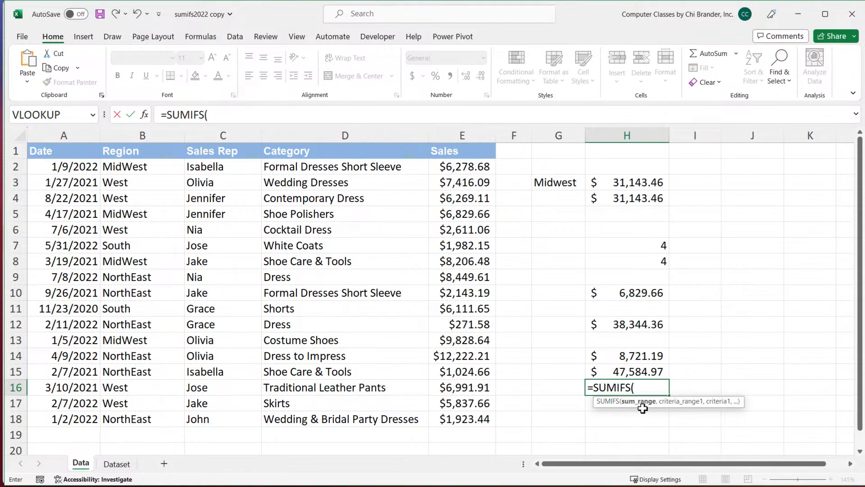
left_click_drag(453, 168, 457, 419)
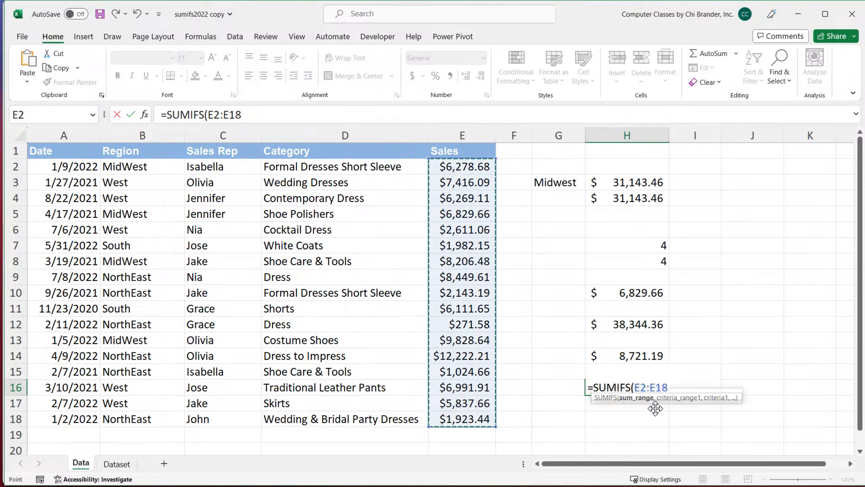
type(",")
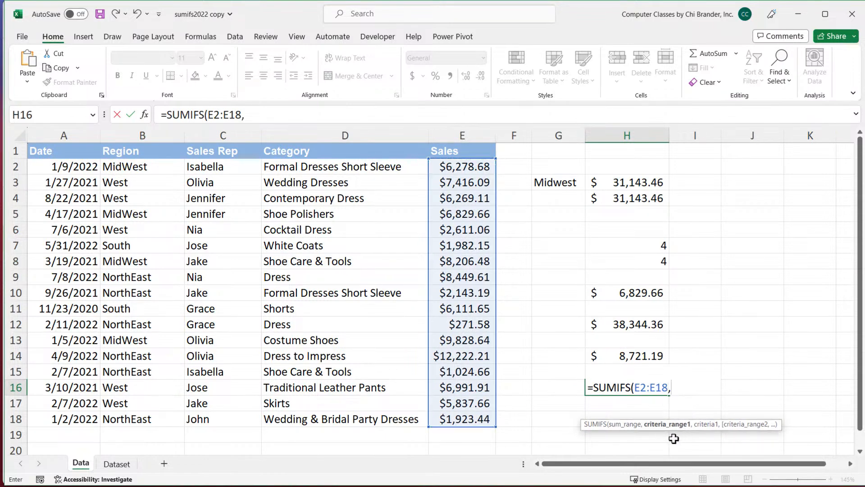
left_click_drag(348, 168, 364, 412)
type(",\"")
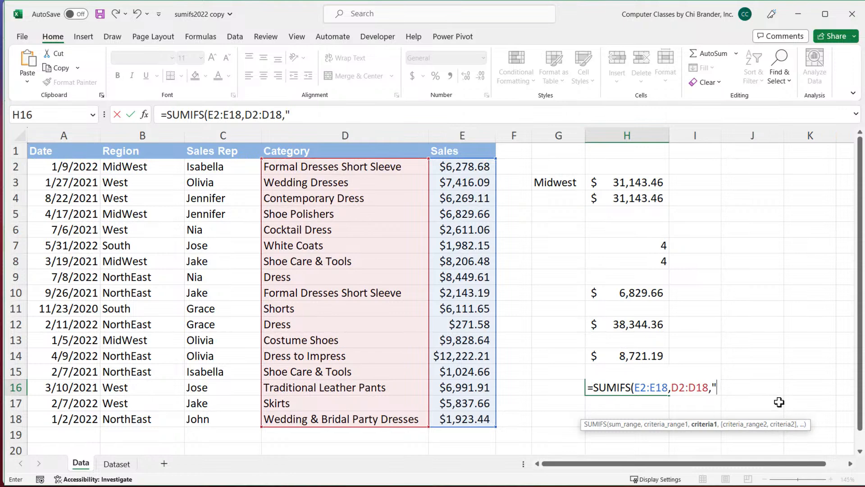
type("*dress*\")")
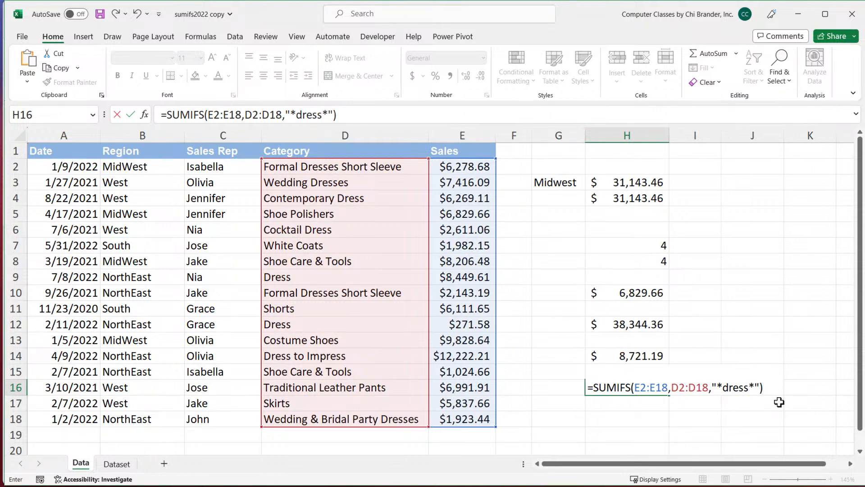
key("Return")
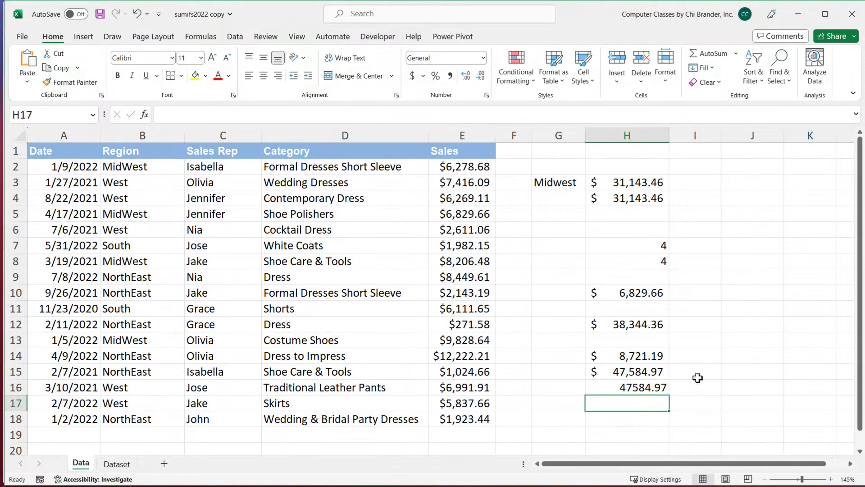
Apply the Accounting number format to the SUMIFS result in H16
left_click(651, 388)
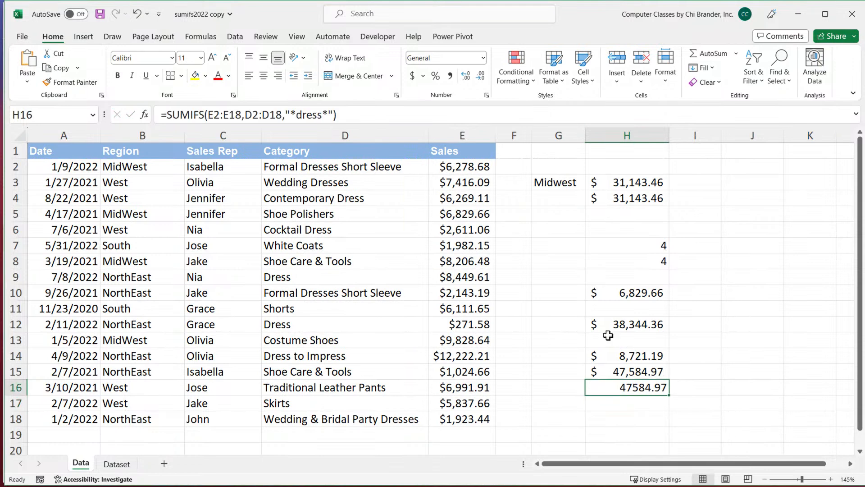
left_click(413, 76)
left_click(651, 369)
left_click(653, 387)
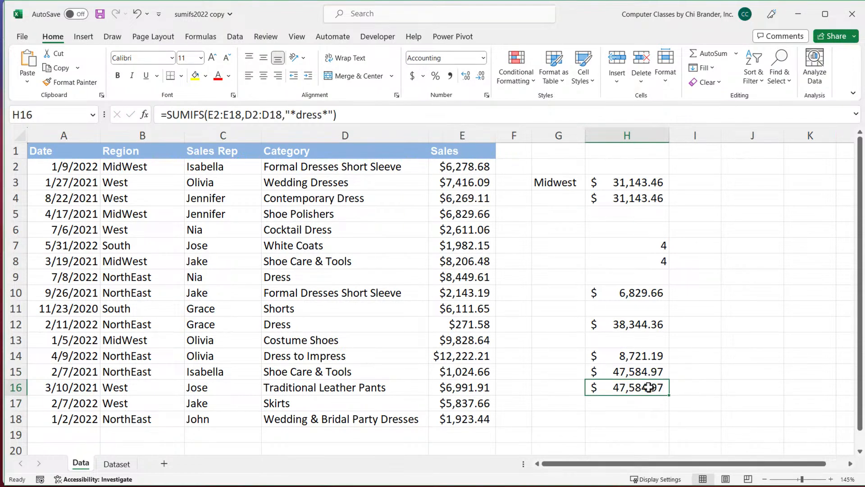
Inspect the SUMIFS formula in H16 for where additional criteria ranges and criteria would go
double_click(653, 387)
left_click(775, 387)
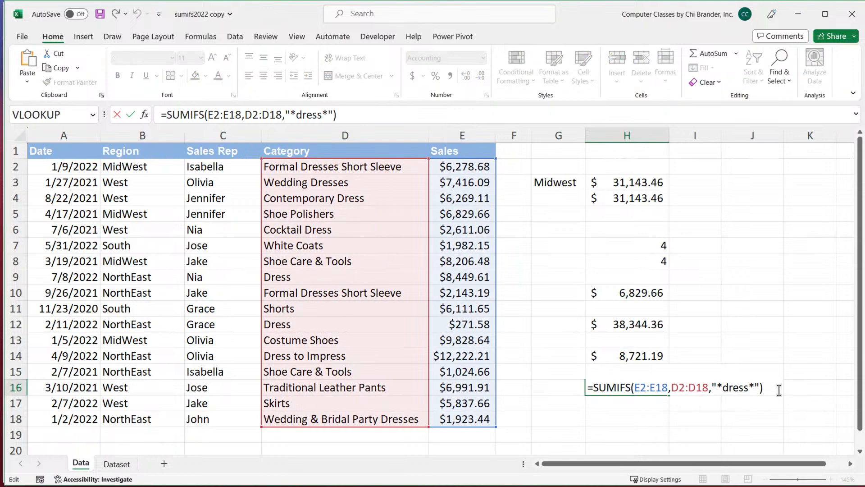
left_click(762, 387)
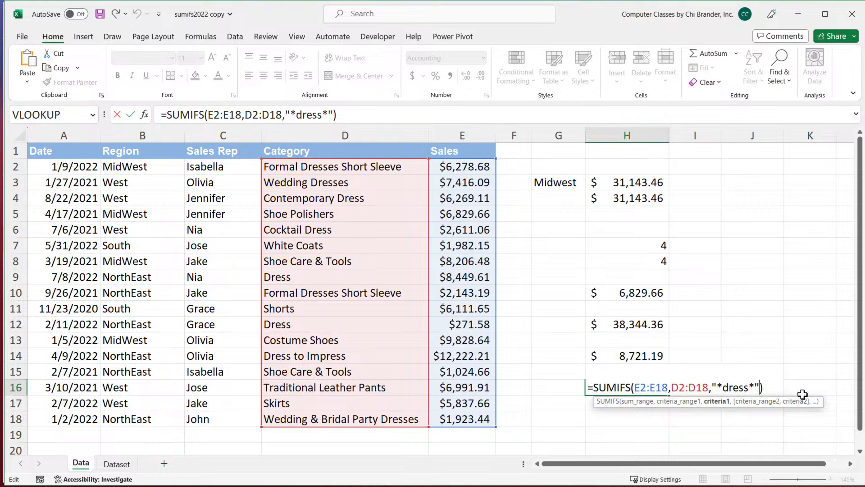
key("Return")
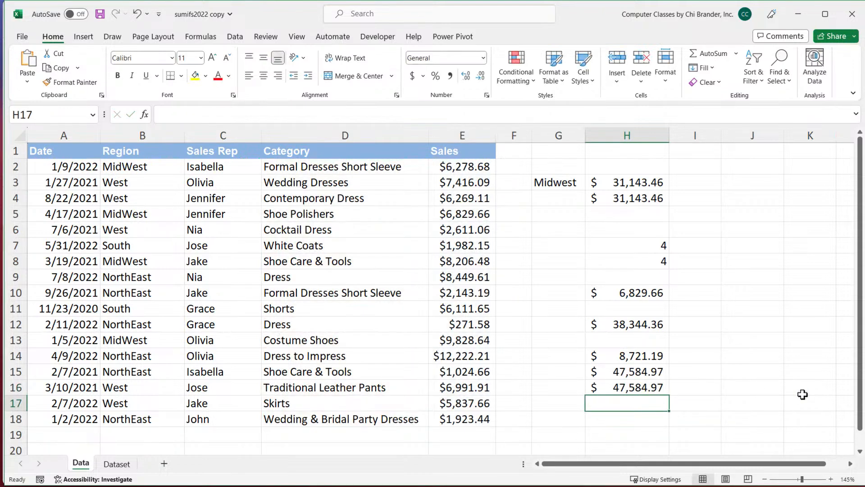
left_click(648, 423)
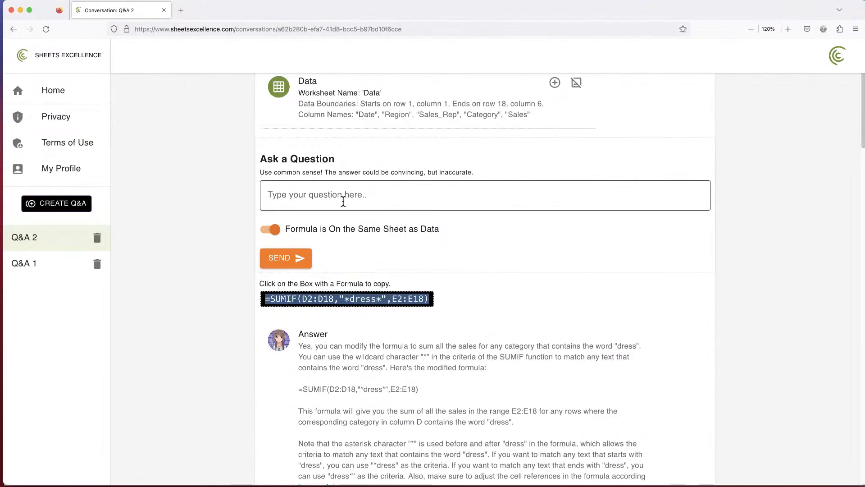
In Sheets Excellence, write a question asking for total sales for everybody except the sales rep listed in rows 11 and 12
left_click(344, 201)
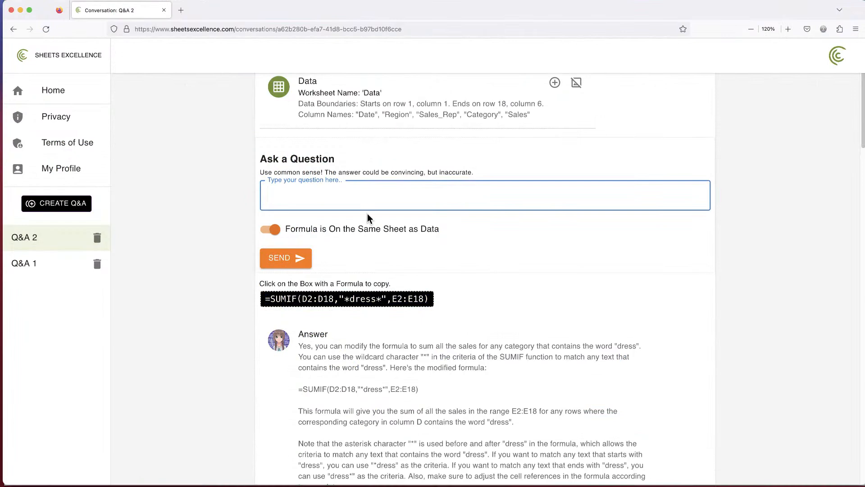
type("CAn ")
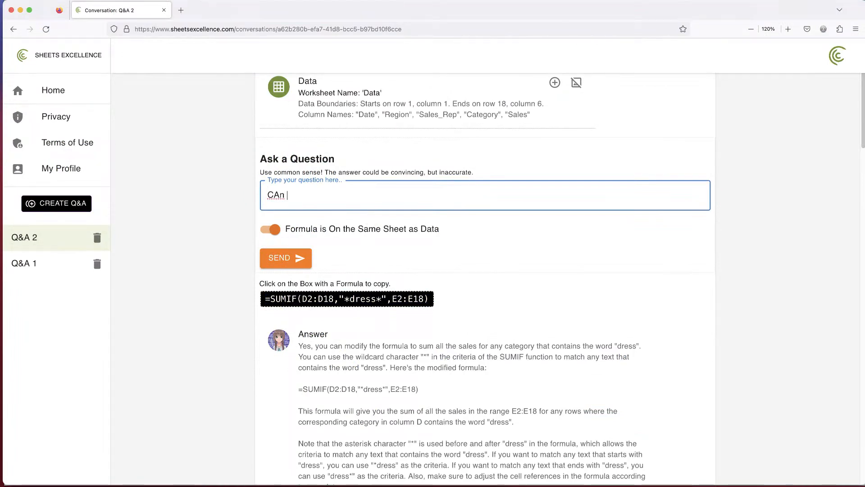
type("you do sales")
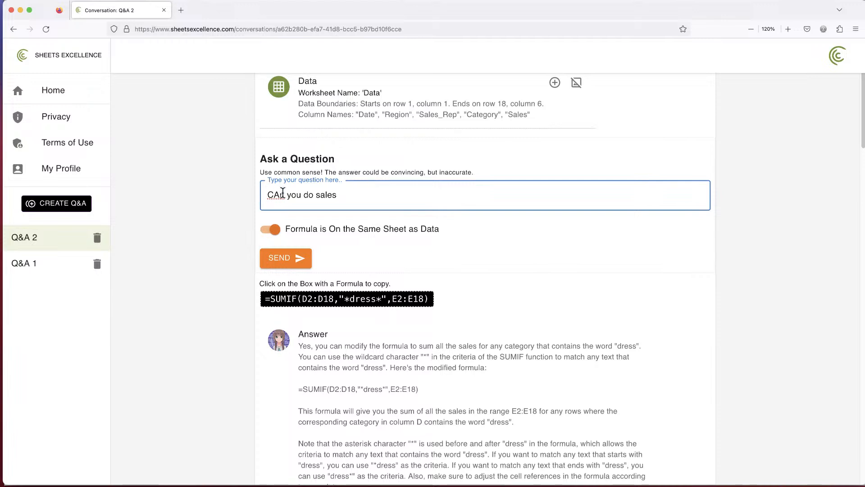
key("BackSpace")
type("a")
left_click(317, 198)
type("total sales")
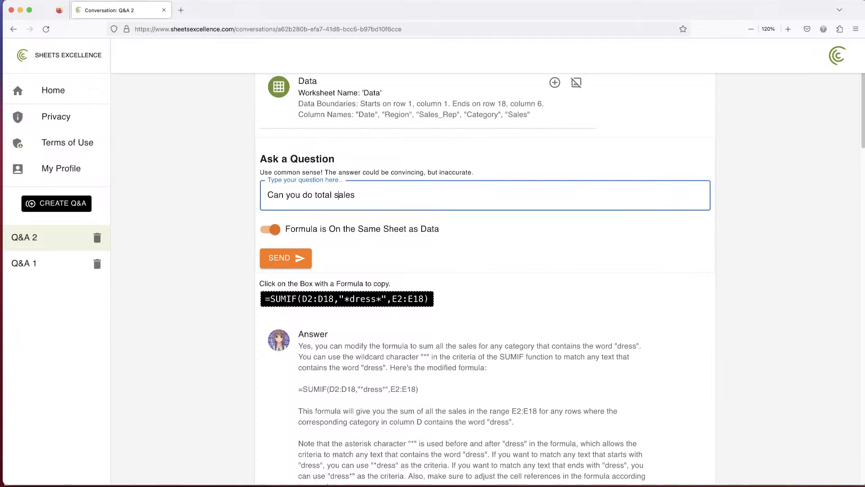
type(" for everybody e ecept Grace?")
left_click(421, 197)
type("c")
key("BackSpace")
type("x")
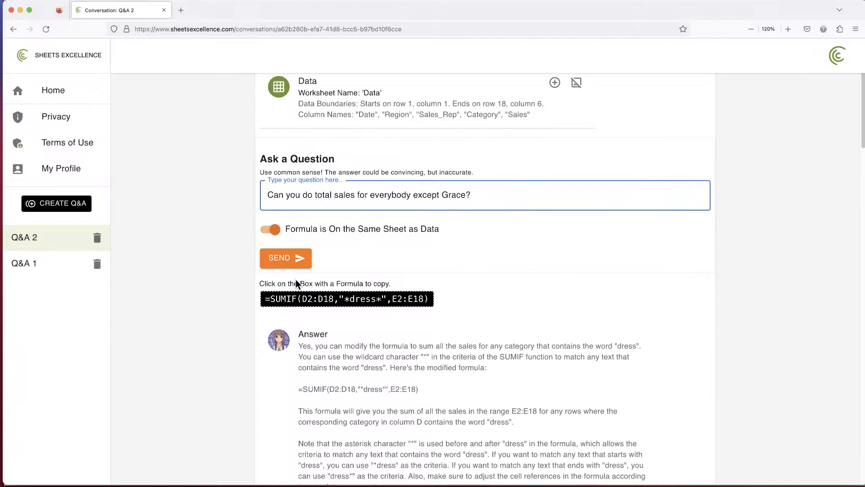
Send the question about total sales excluding one rep, copy the suggested SUMIFS formula, and paste it into H18 in Excel
left_click(294, 259)
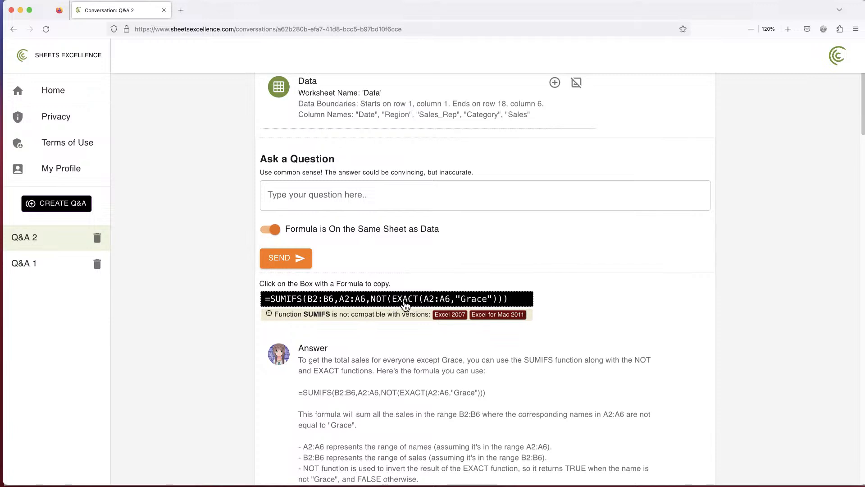
left_click(404, 306)
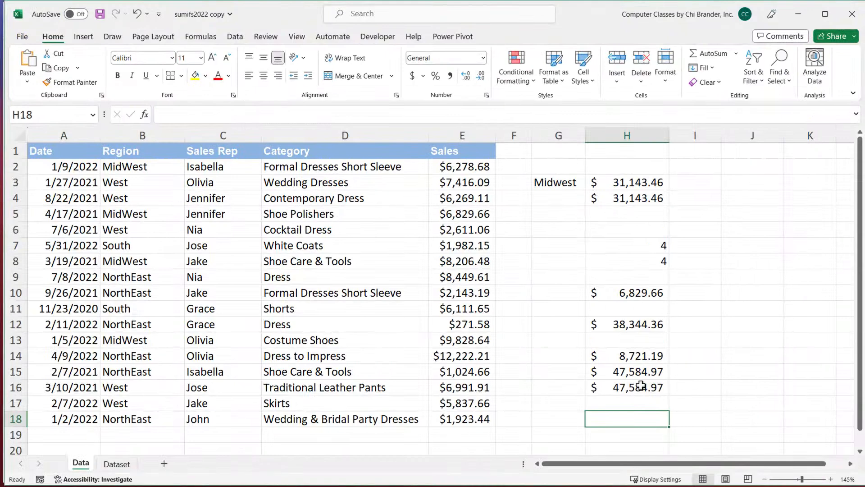
double_click(625, 417)
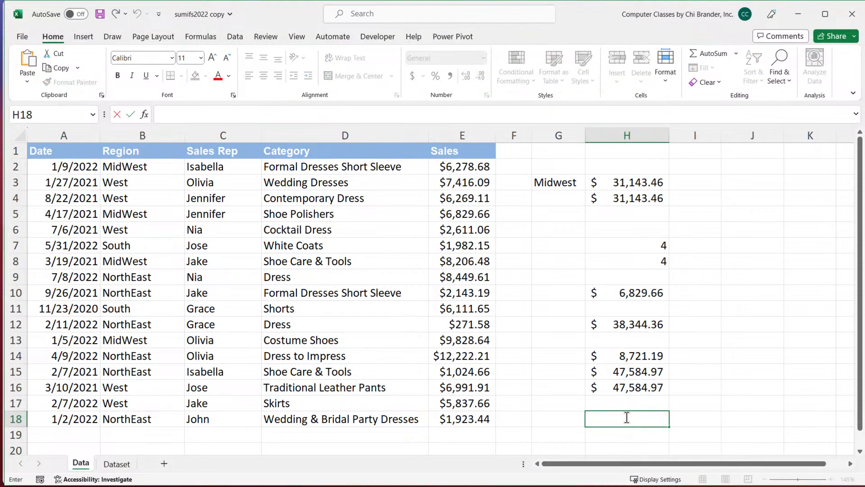
key("ctrl+v")
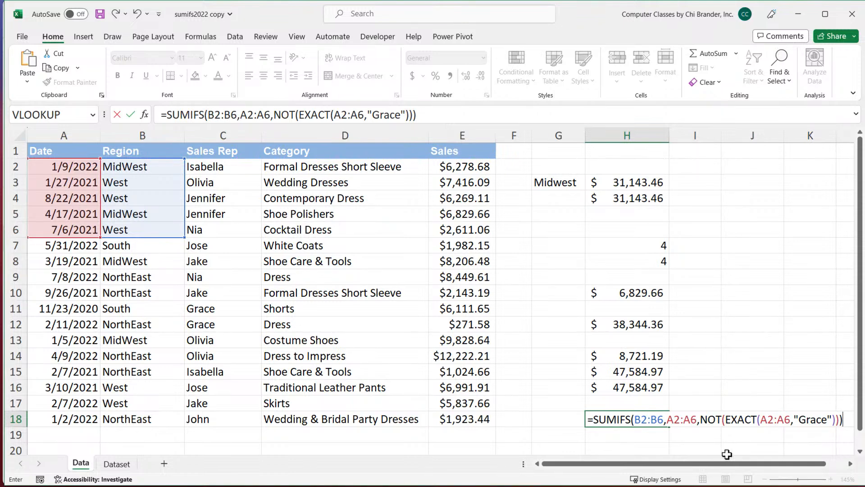
Extend the ranges in the H18 SUMIFS formula to B2:B18 and A2:A18, including inside EXACT, and enter the formula
left_click(661, 420)
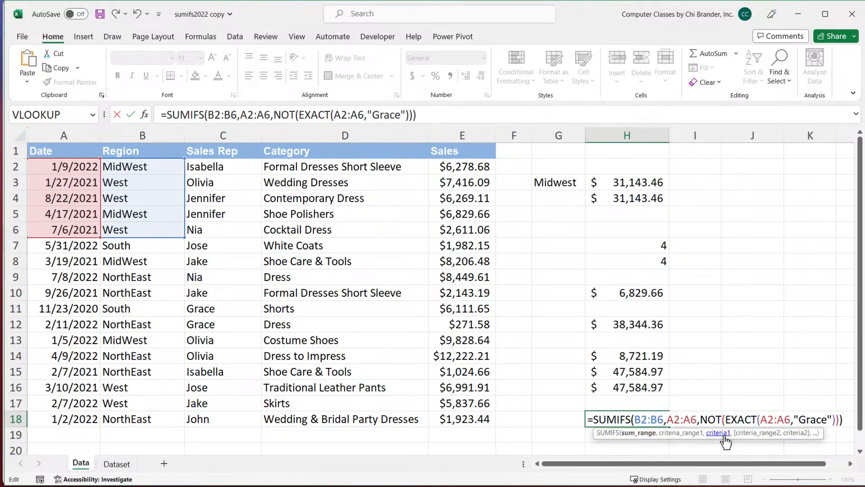
key("BackSpace")
type("18")
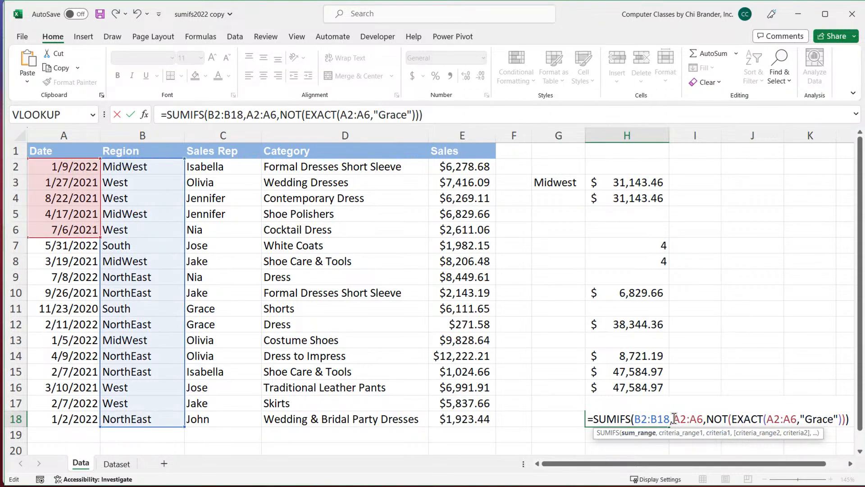
left_click(711, 421)
key("BackSpace")
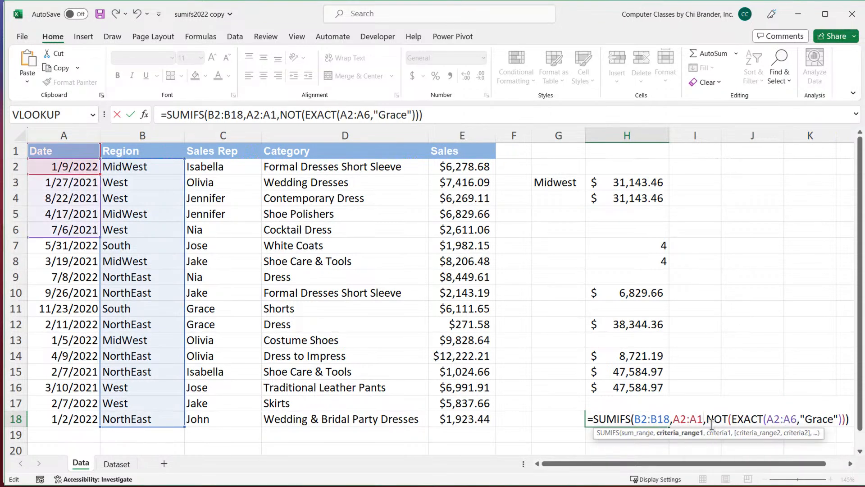
type("18")
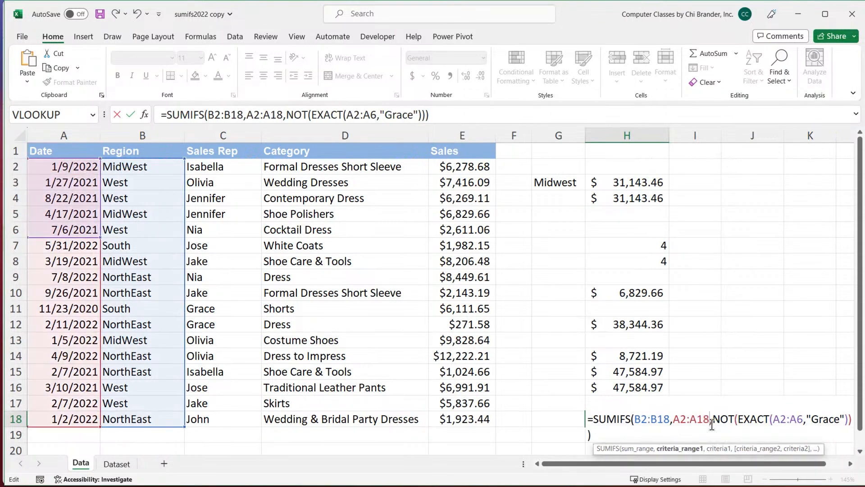
left_click(803, 419)
key("BackSpace")
type("18")
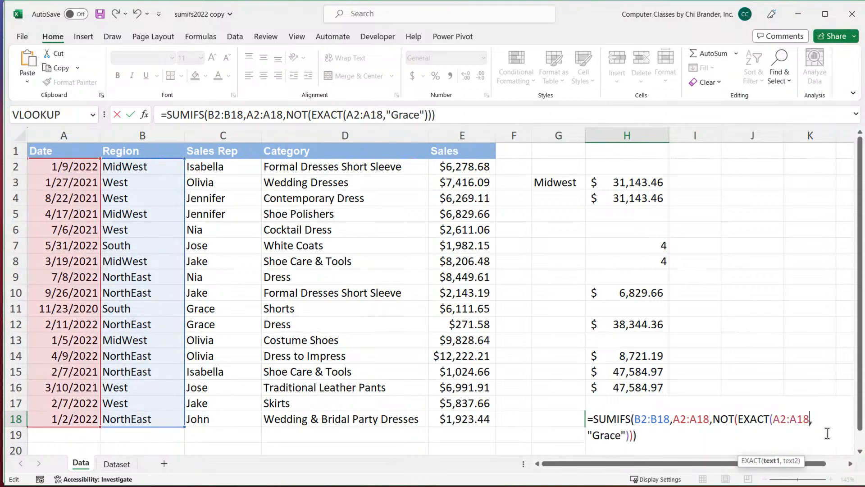
key("Return")
Delete the SUMIFS formula with NOT and EXACT from H18
scroll(708, 366, "down", 6)
scroll(707, 366, "up", 6)
left_click(659, 419)
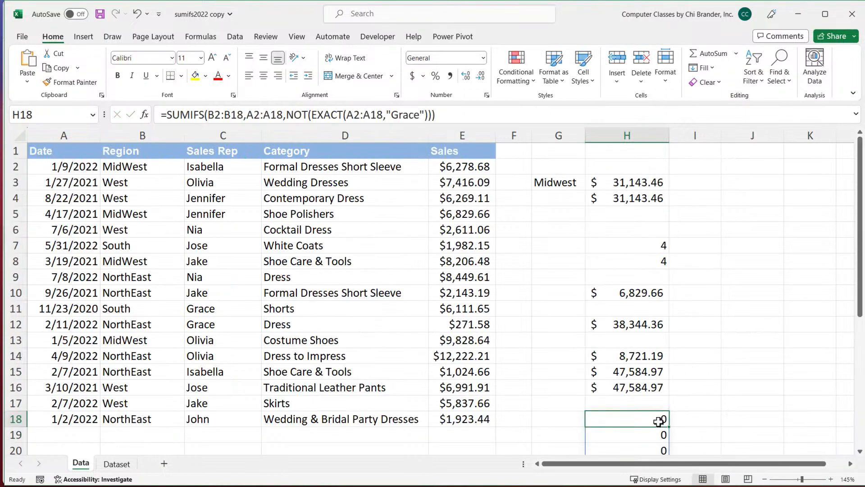
key("BackSpace")
key("Return")
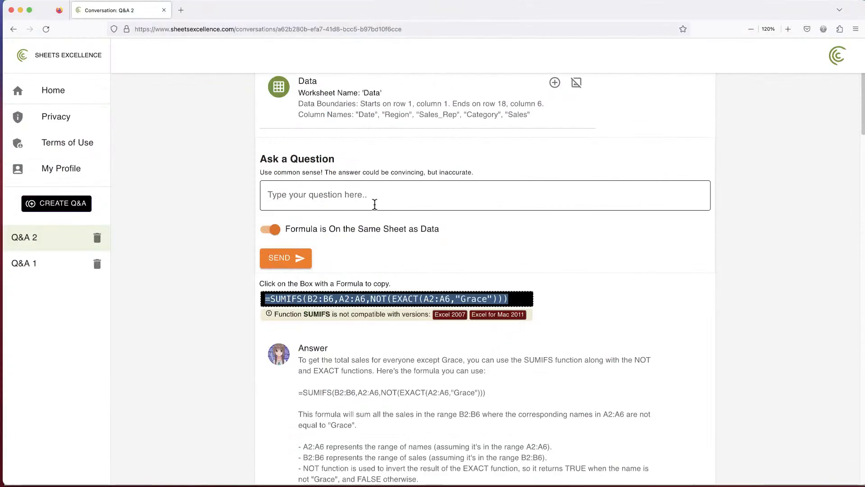
In Sheets Excellence, ask the follow-up question "Is there an alternative?" and send it
left_click(391, 198)
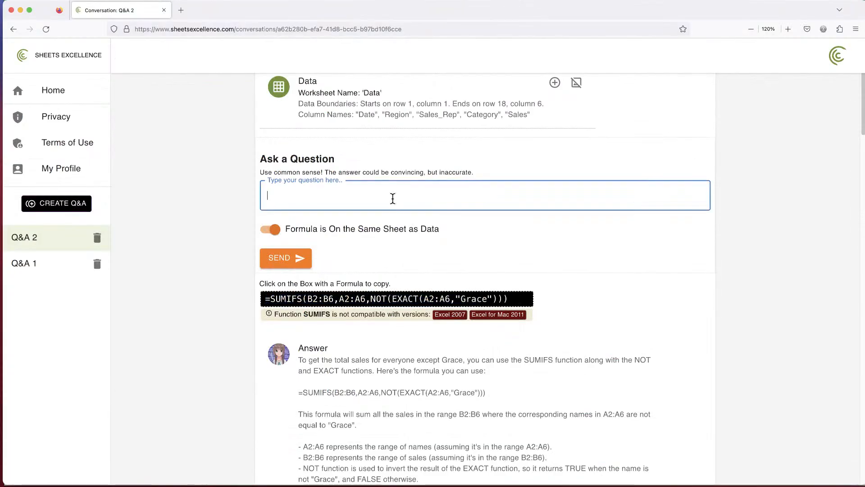
type("Is there an al")
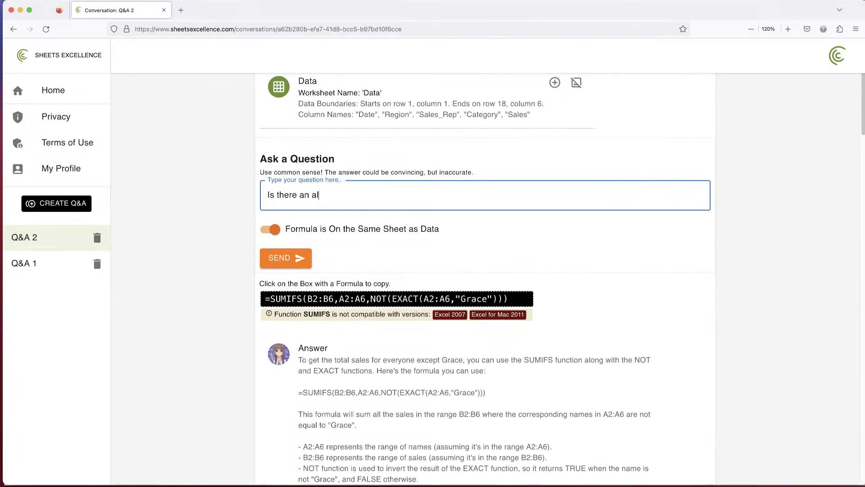
type("ternative?")
left_click(293, 258)
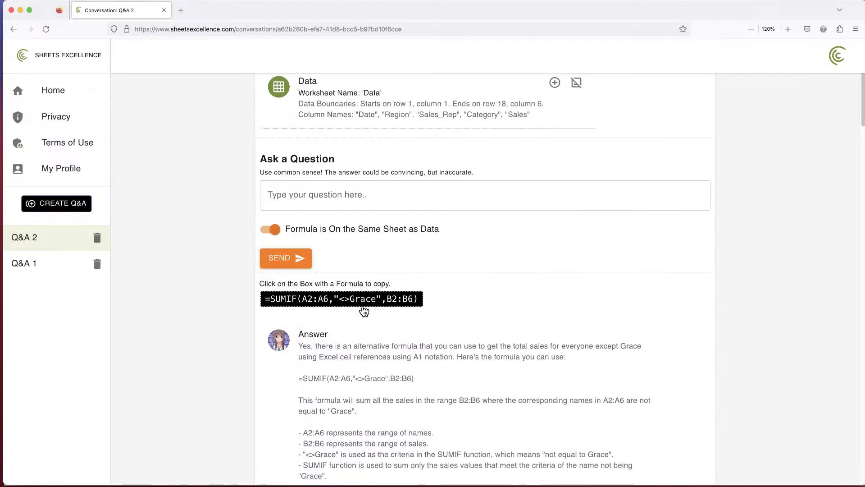
Copy the suggested SUMIF formula with the "<>" sales rep criterion and paste it into H18 in Excel
left_click(368, 305)
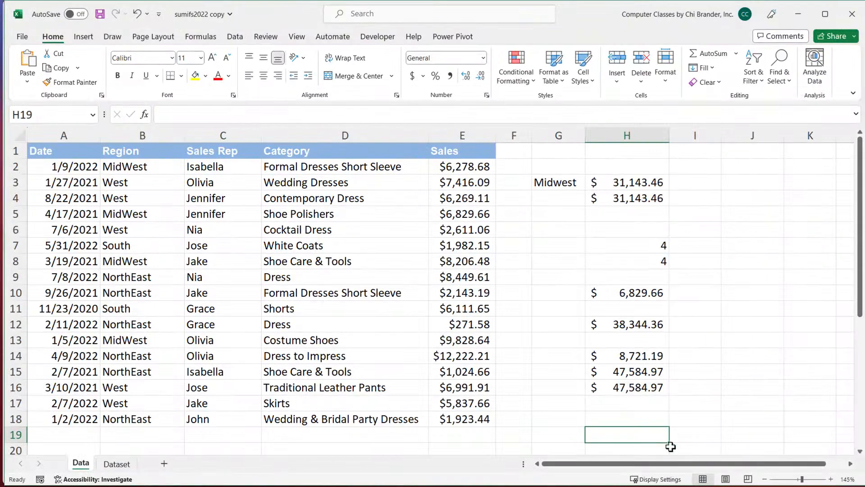
left_click(617, 419)
double_click(617, 420)
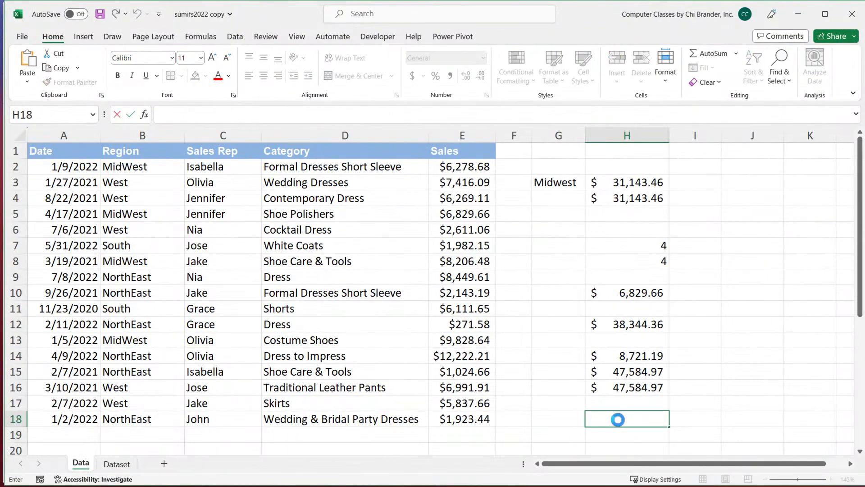
key("ctrl+v")
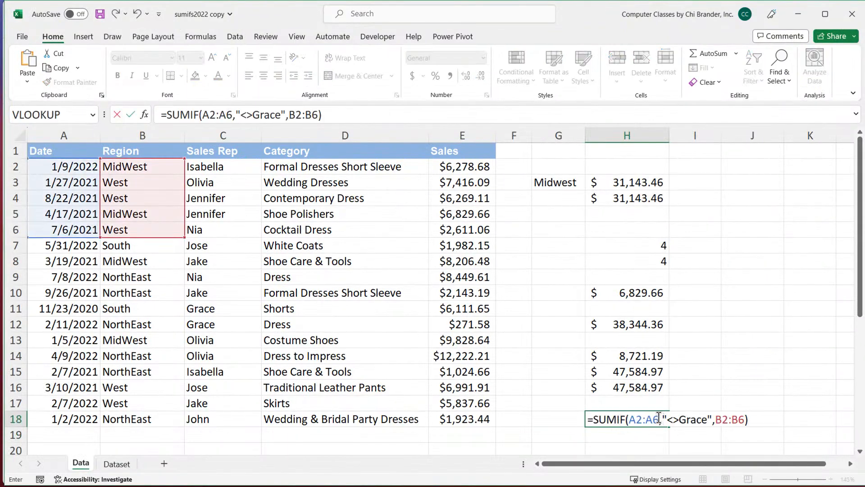
key("Escape")
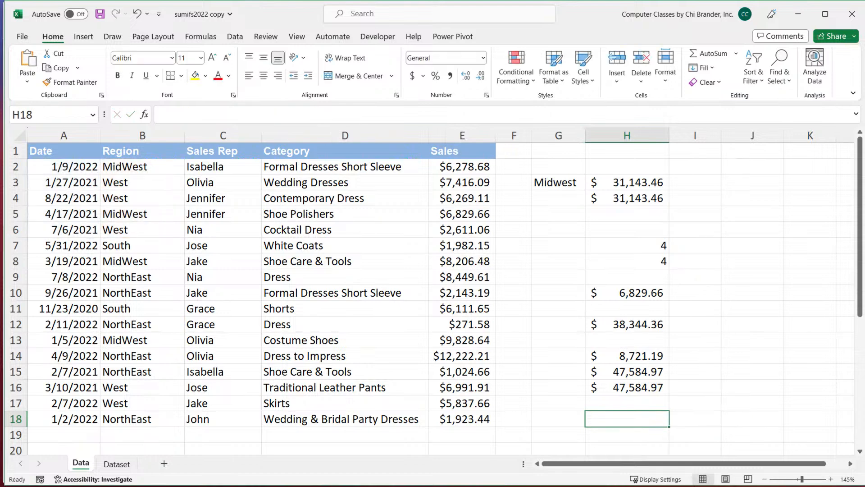
double_click(627, 419)
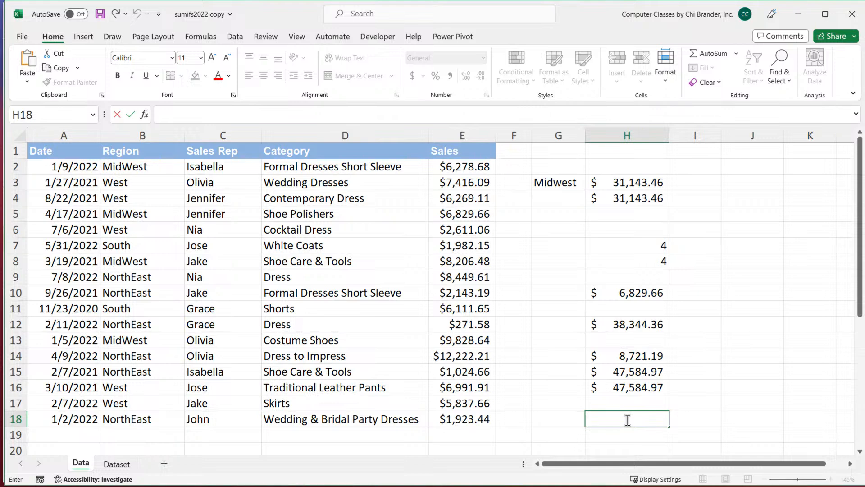
key("ctrl+v")
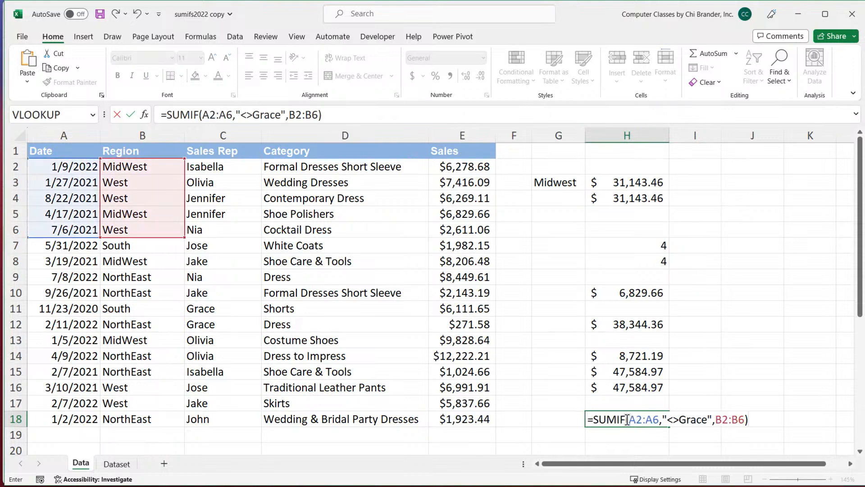
Extend the H18 SUMIF ranges to A2:A18 and B2:B18 and enter the formula
left_click(660, 421)
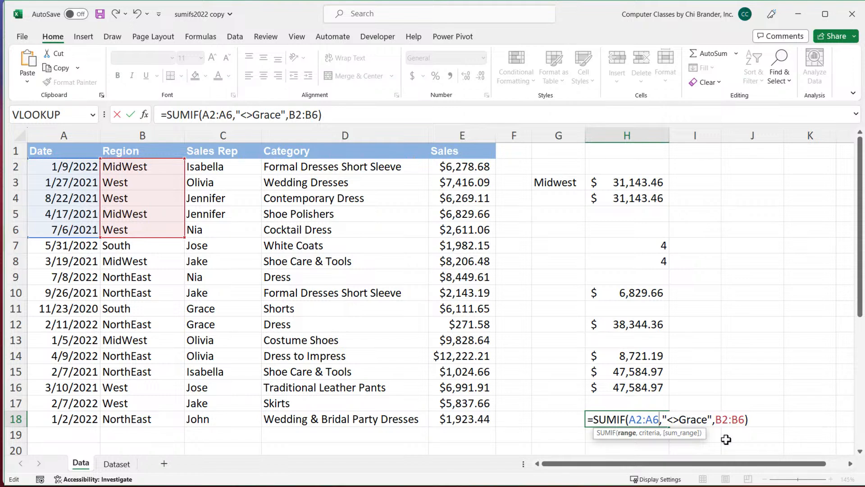
key("BackSpace")
type("18")
key("Right")
key("Right")
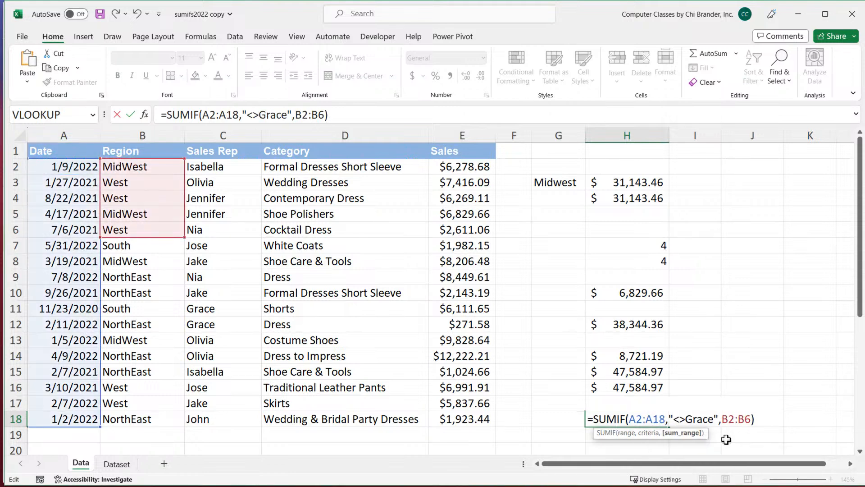
key("BackSpace")
type("18")
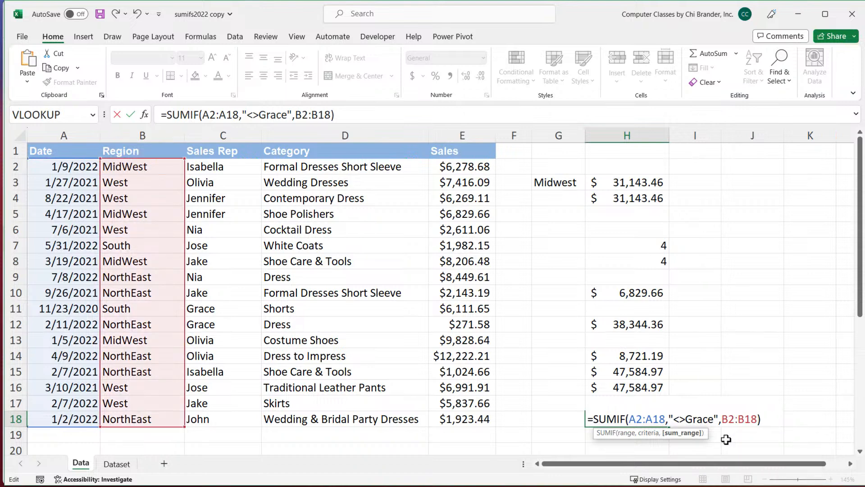
key("Return")
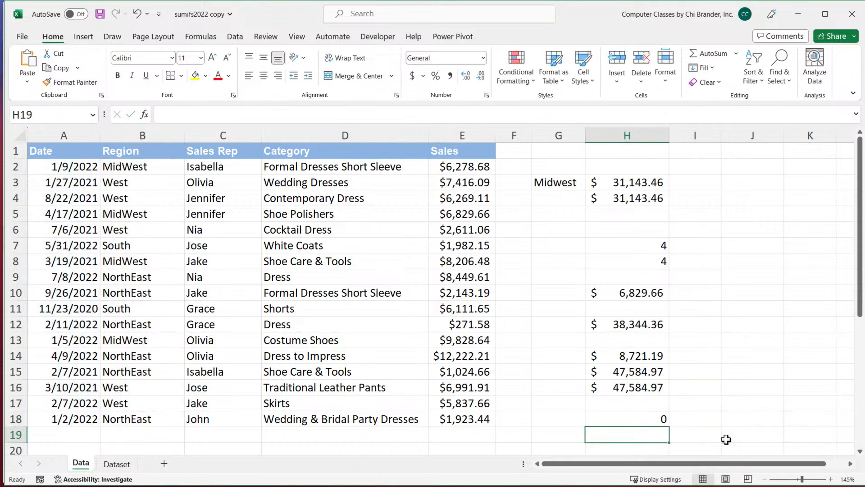
Replace the criteria range of the H18 SUMIF formula with the Sales Rep cells C2:C18
double_click(658, 415)
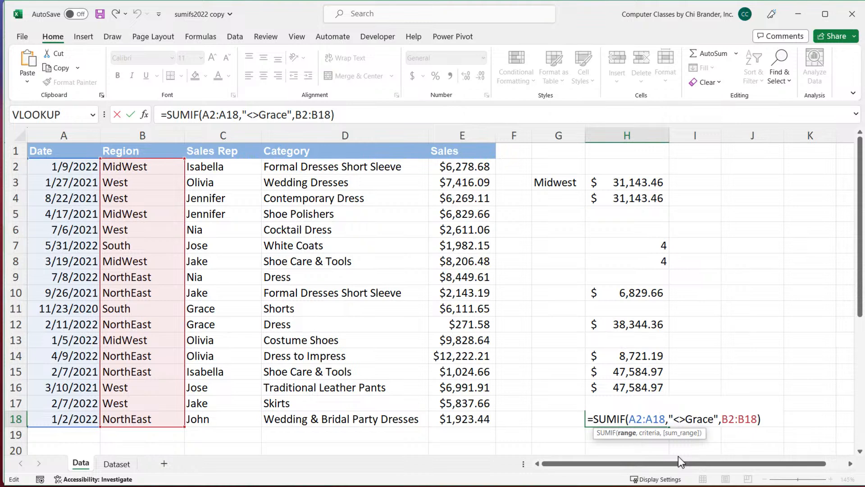
left_click(653, 415)
left_click_drag(665, 418, 630, 419)
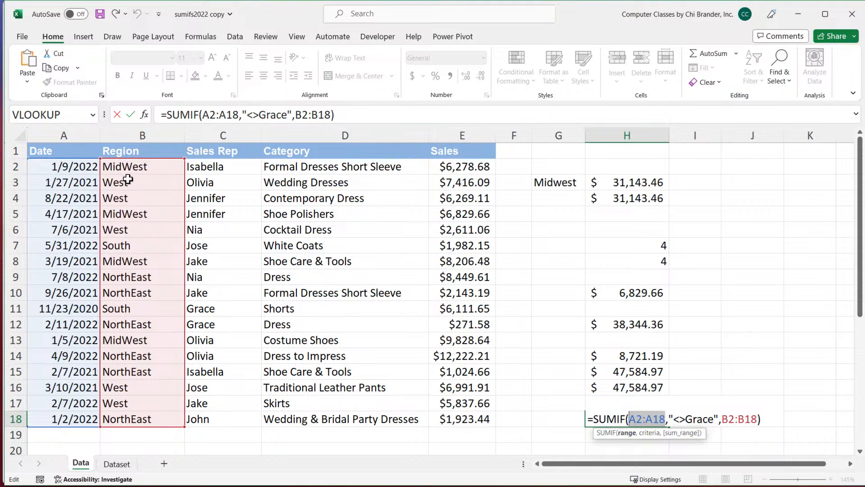
left_click_drag(124, 166, 136, 222)
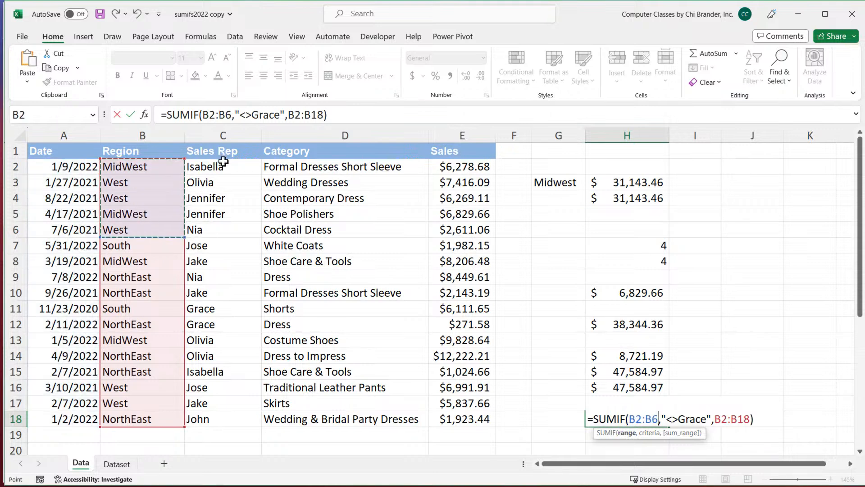
left_click_drag(227, 167, 243, 413)
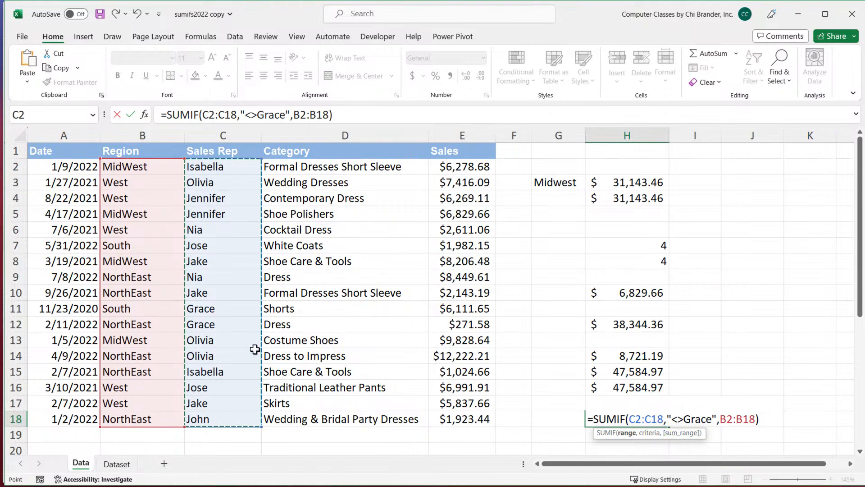
Replace the SUMIF sum range in H18 with E2:E18, enter the formula, and apply the Accounting number format to the result
left_click_drag(720, 418, 758, 419)
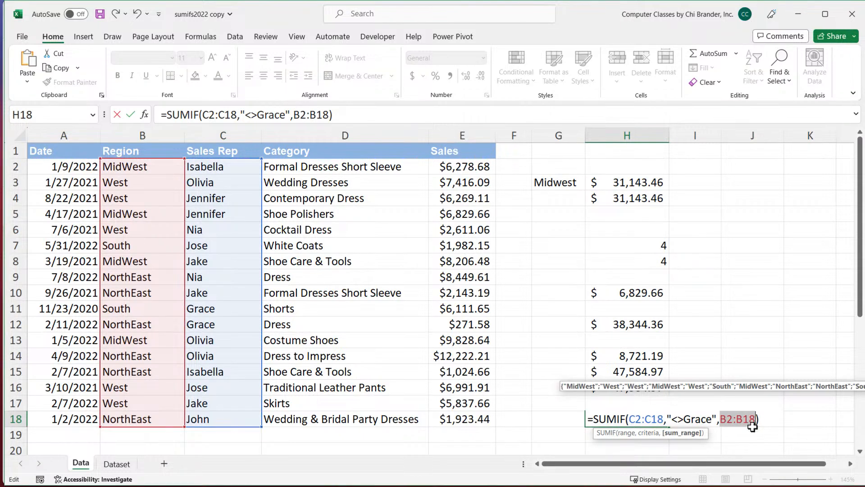
key("Delete")
left_click_drag(476, 161, 471, 416)
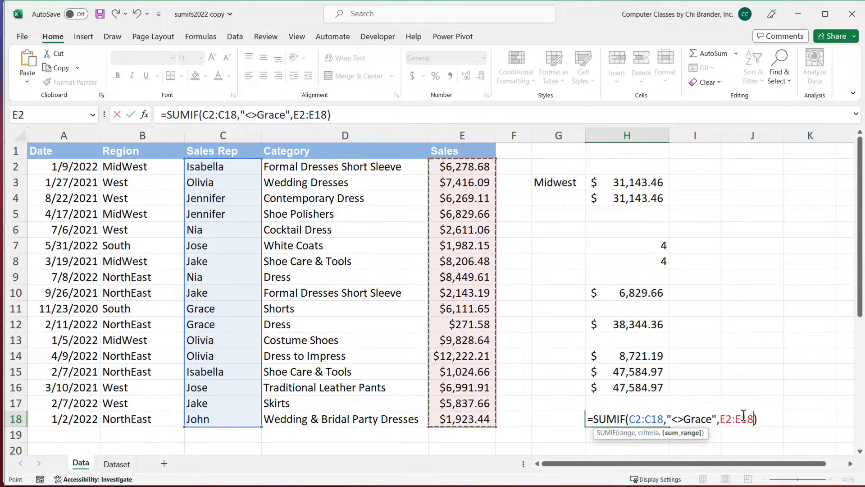
left_click(771, 418)
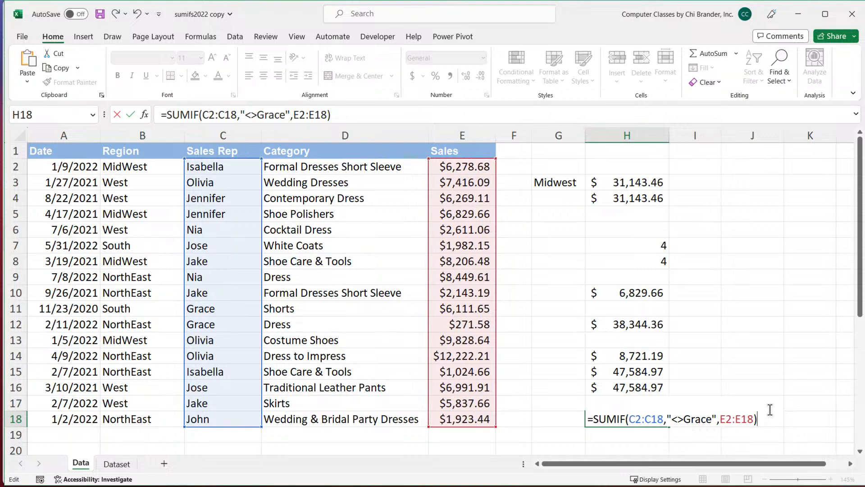
key("Return")
left_click(645, 421)
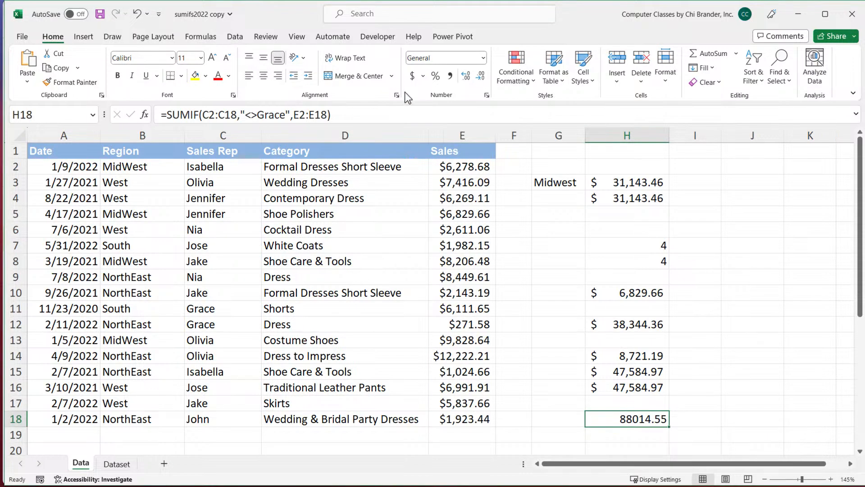
left_click(411, 75)
Remove the "<>" operator from the sales rep criterion of the H18 SUMIF formula and enter it
double_click(652, 419)
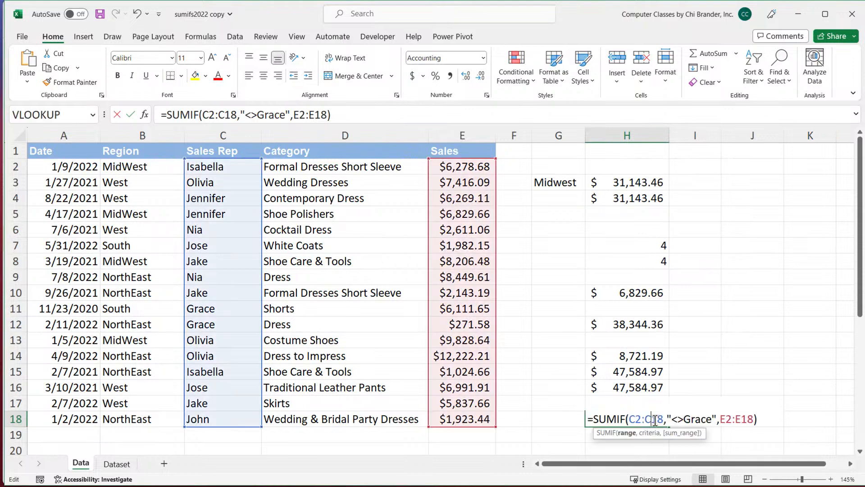
left_click(685, 419)
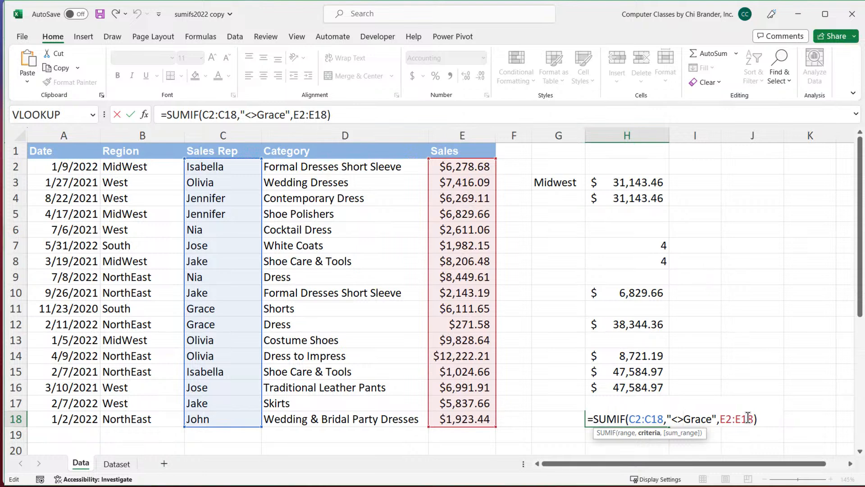
key("BackSpace")
key("BackSpace")
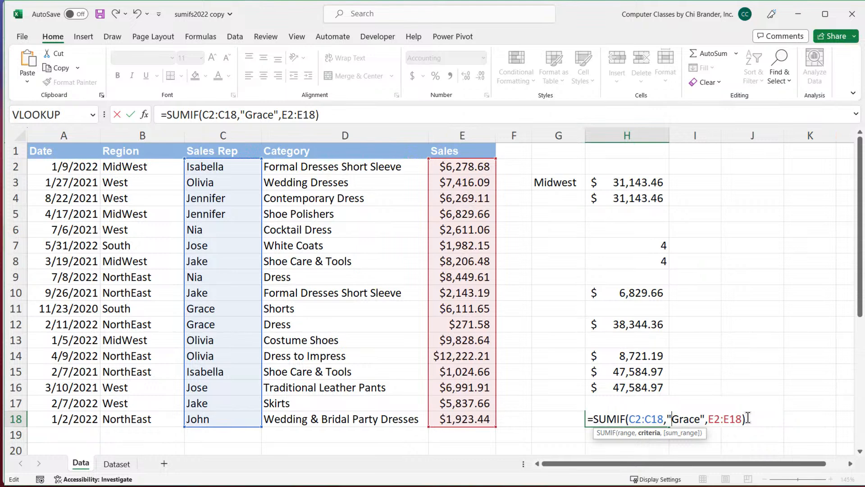
key("Return")
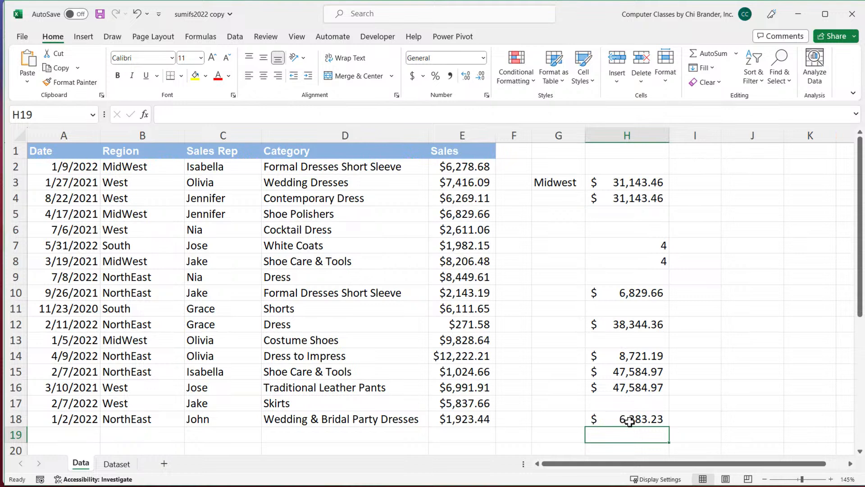
Put "<>" back before the sales rep's name in the H18 SUMIF criterion and enter the formula
double_click(606, 422)
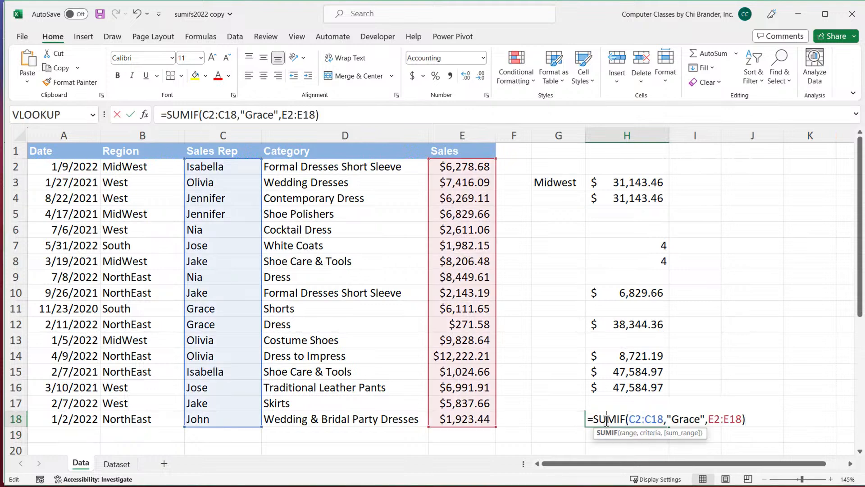
left_click(674, 419)
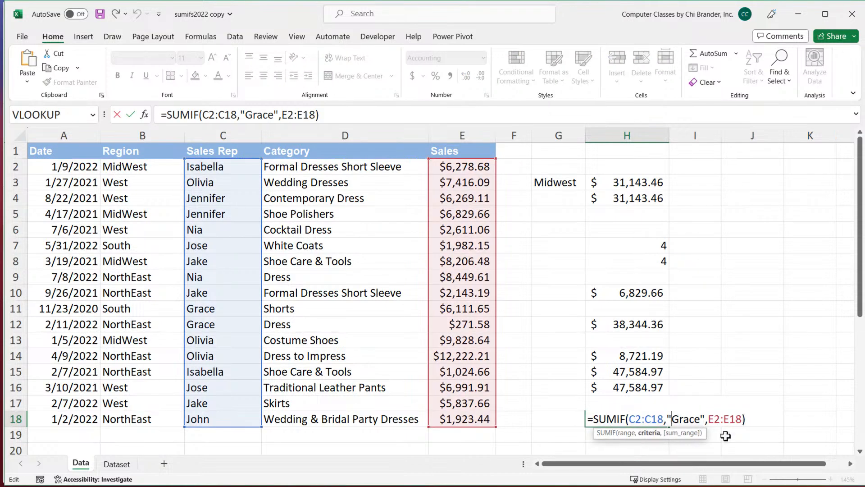
type("<>")
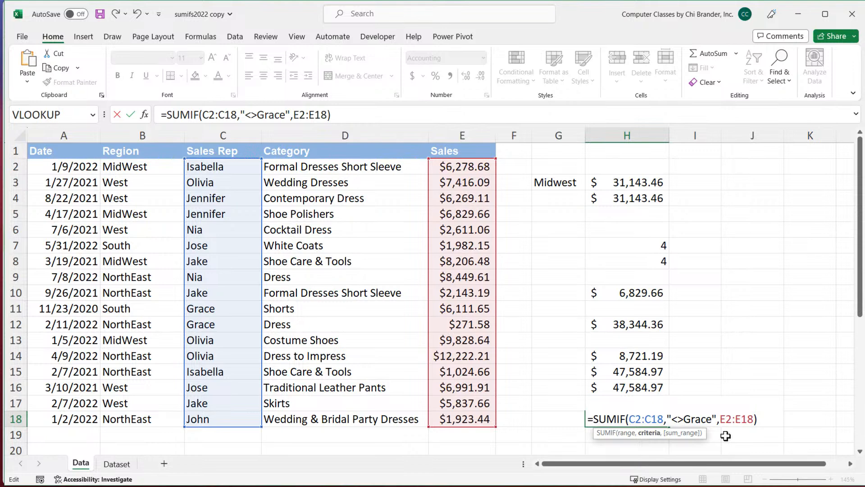
key("Return")
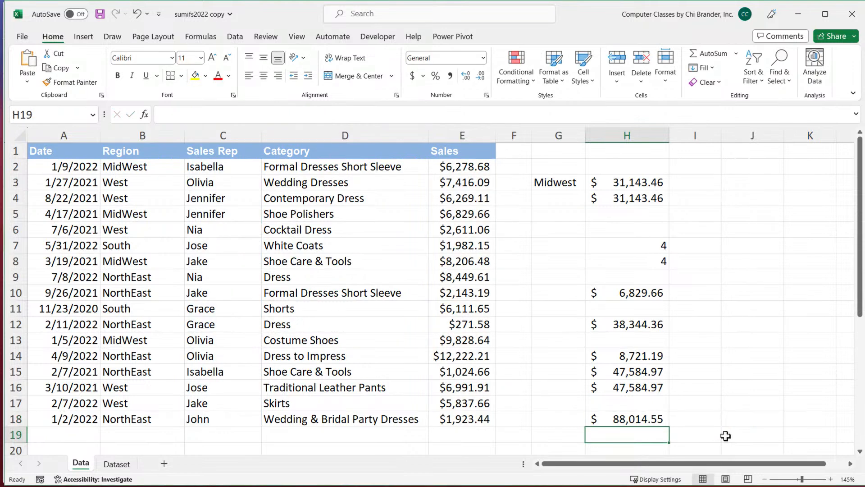
Replace the "<>" operator in the H18 SUMIF criterion with "=" and enter the formula
left_click(633, 420)
double_click(633, 419)
left_click(685, 420)
key("BackSpace")
key("BackSpace")
type("=SUMIF(C2:C18,\"=Grace\",E2:E18")
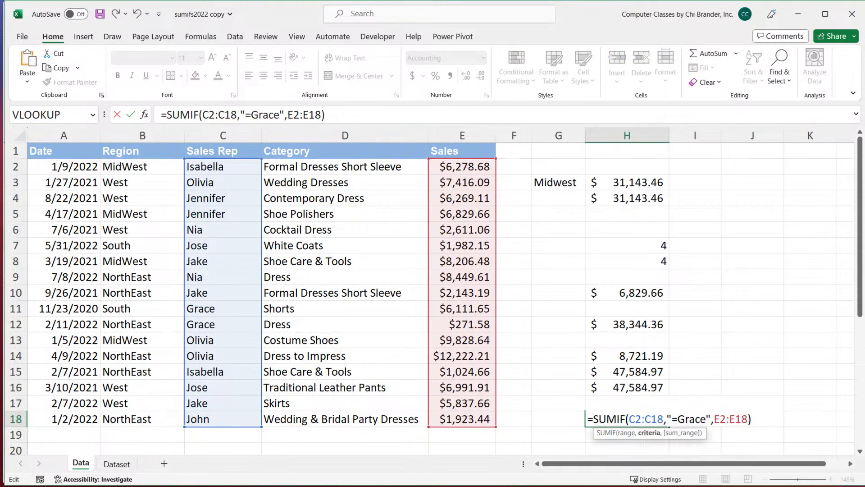
key("Return")
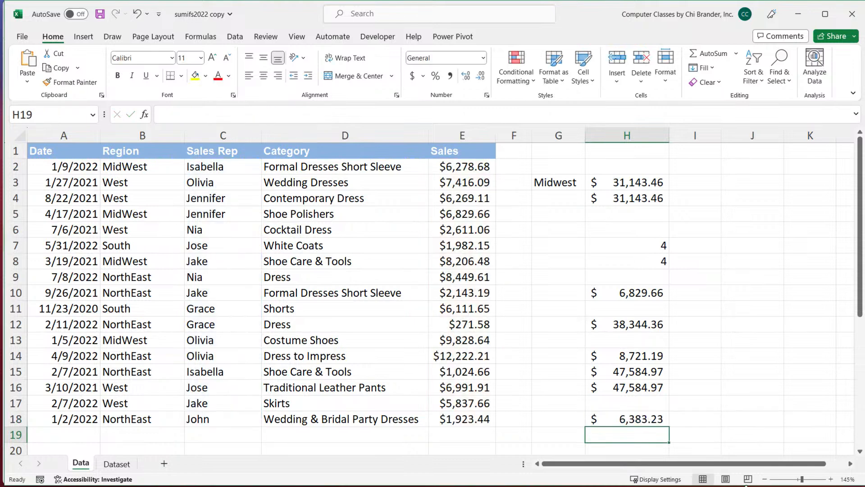
Delete the "=" inside the quoted criterion of the H18 SUMIF formula and enter it
double_click(654, 419)
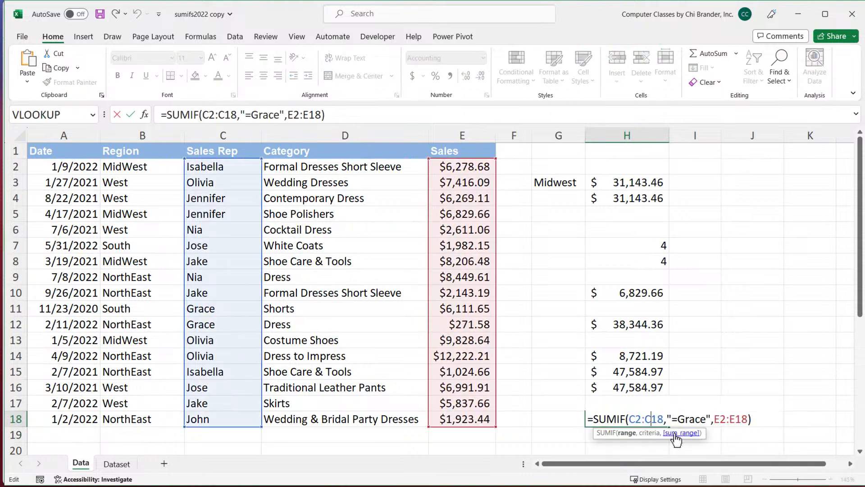
left_click(676, 419)
key("BackSpace")
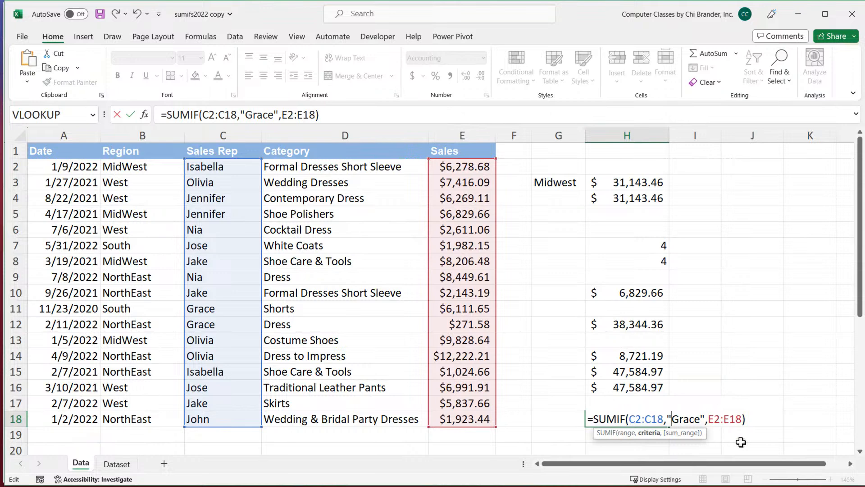
key("Return")
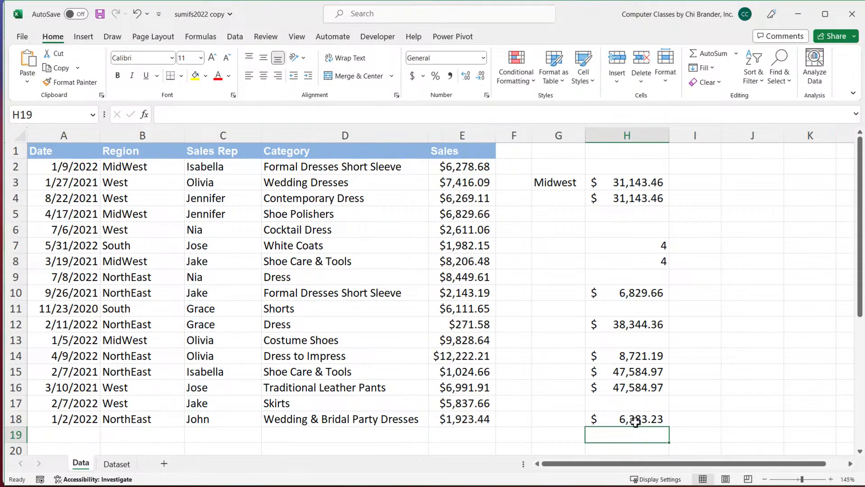
Add "=" before the sales rep's name in the H18 SUMIF criterion again and enter the formula
double_click(617, 420)
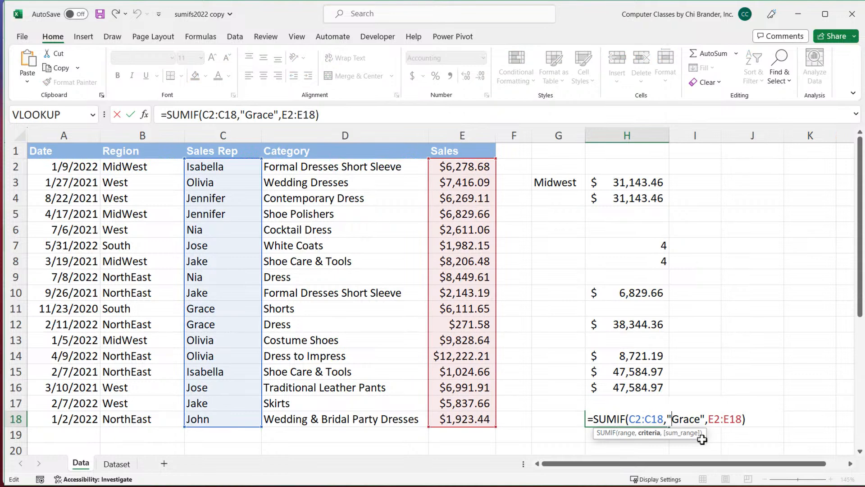
type("=")
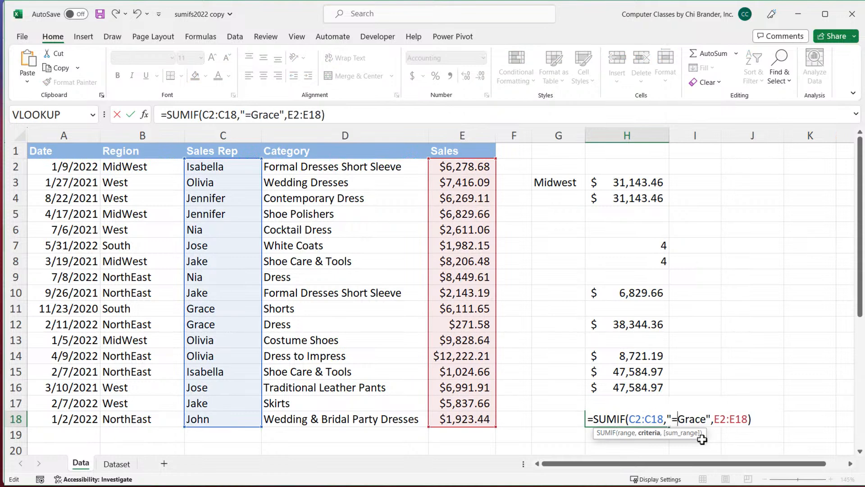
key("Return")
double_click(657, 419)
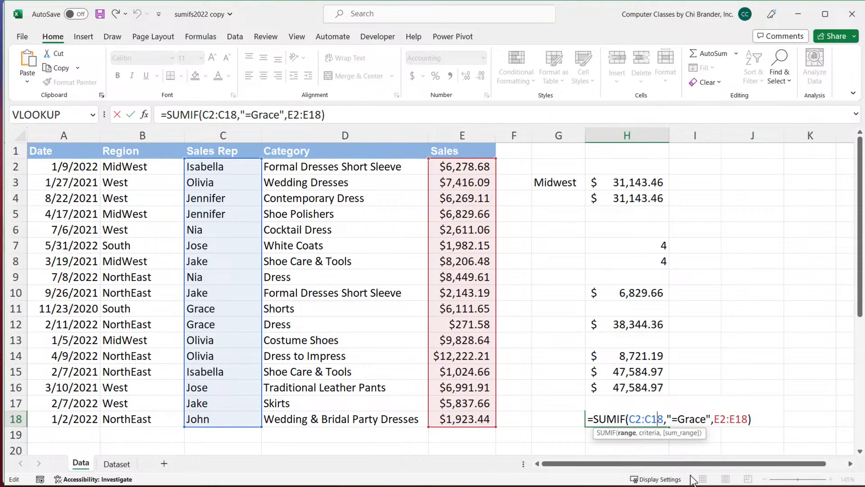
key("Return")
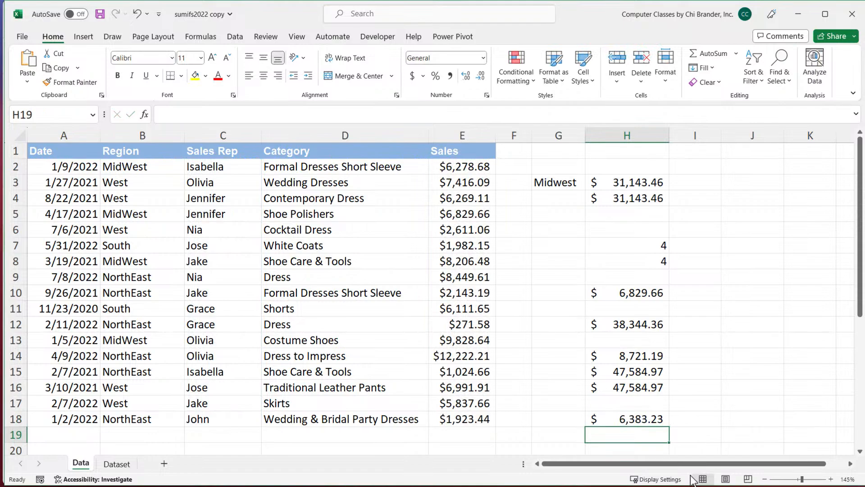
Switch to Sheets Excellence, add the Data worksheet details to a new question, and send it with "Can you use this data range?"
key("super+Tab")
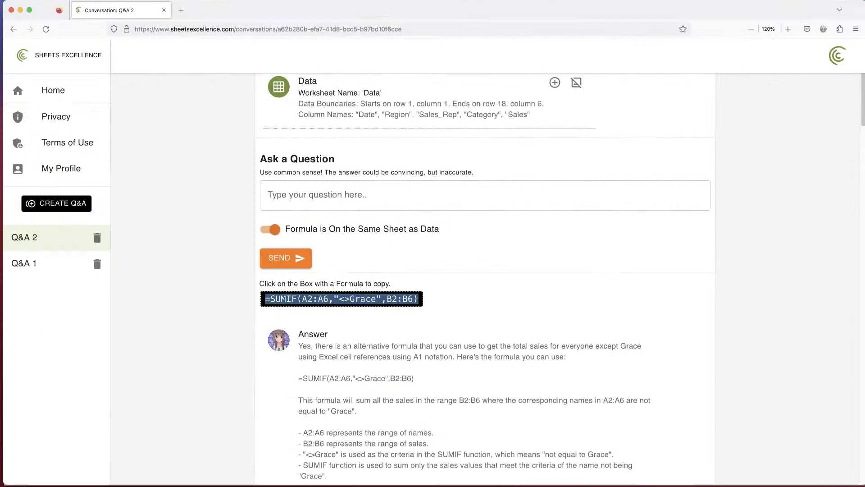
left_click(343, 202)
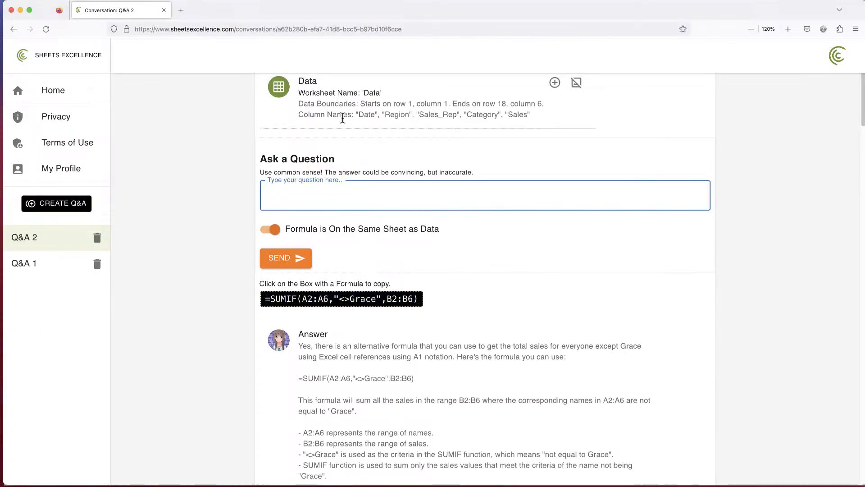
left_click(554, 82)
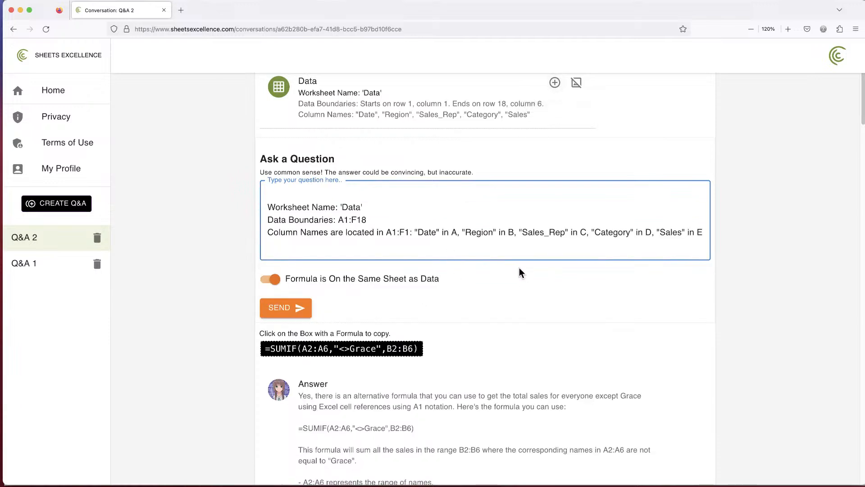
key("Return")
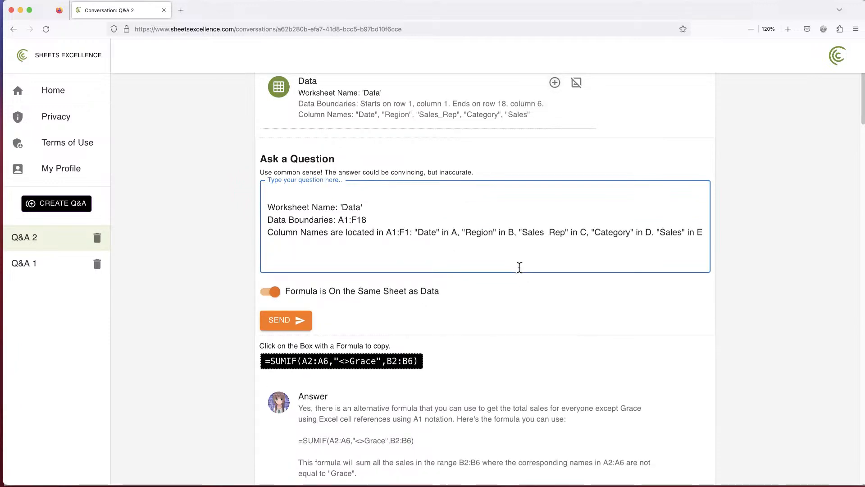
type("CAn you use this ")
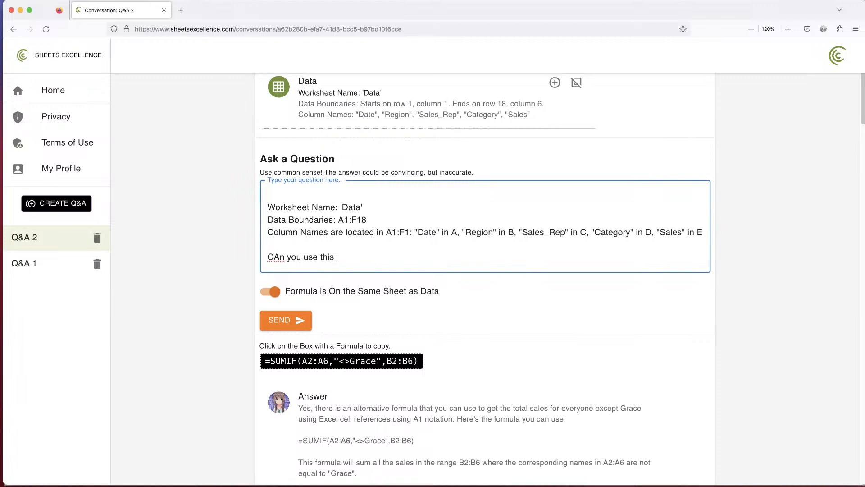
type("data range?")
key("BackSpace")
type("a")
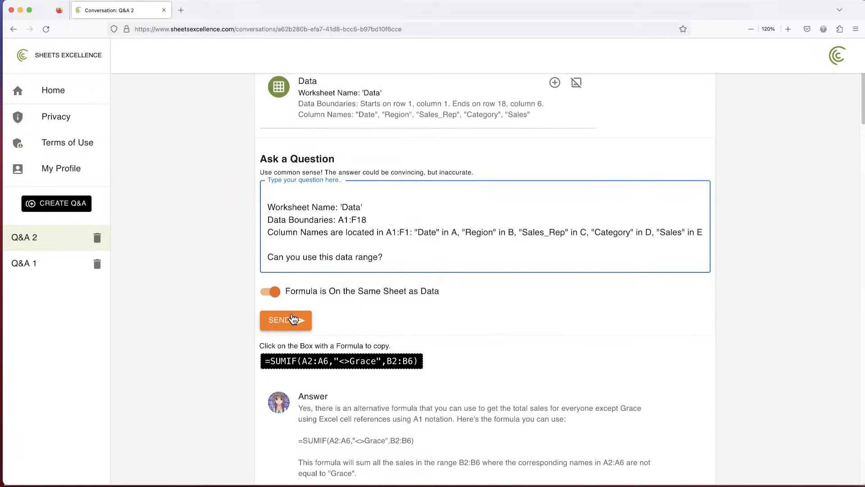
left_click(292, 320)
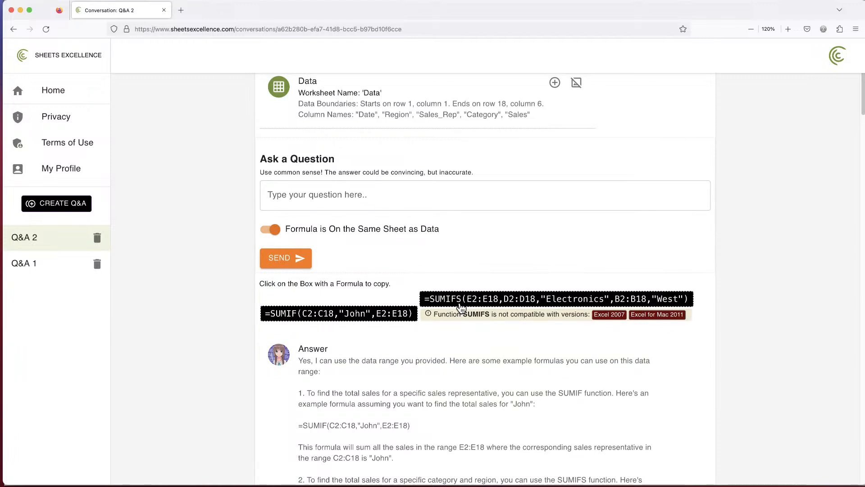
Add the Data worksheet details to another question and send it, asking how to get total sales for everybody except the one sales rep
left_click(355, 195)
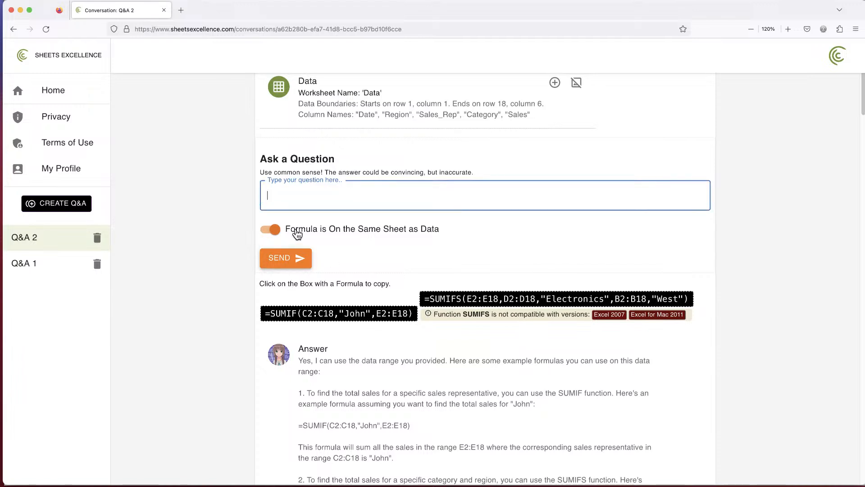
left_click(554, 83)
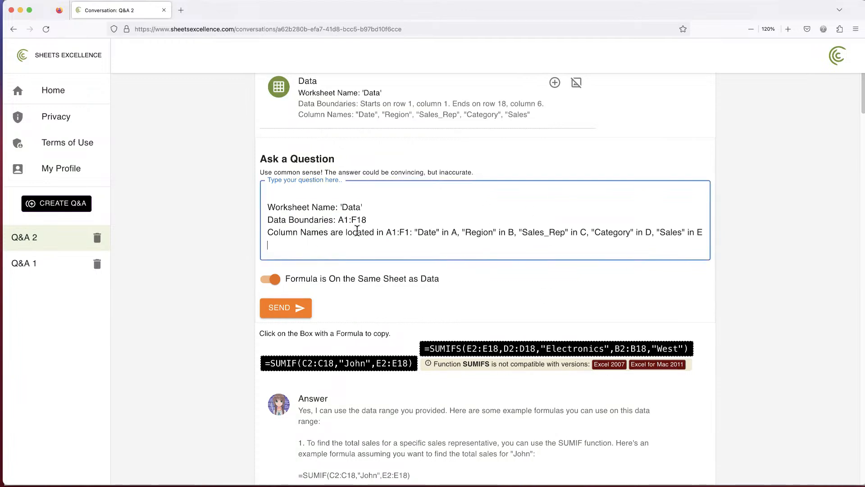
key("Return")
type("H")
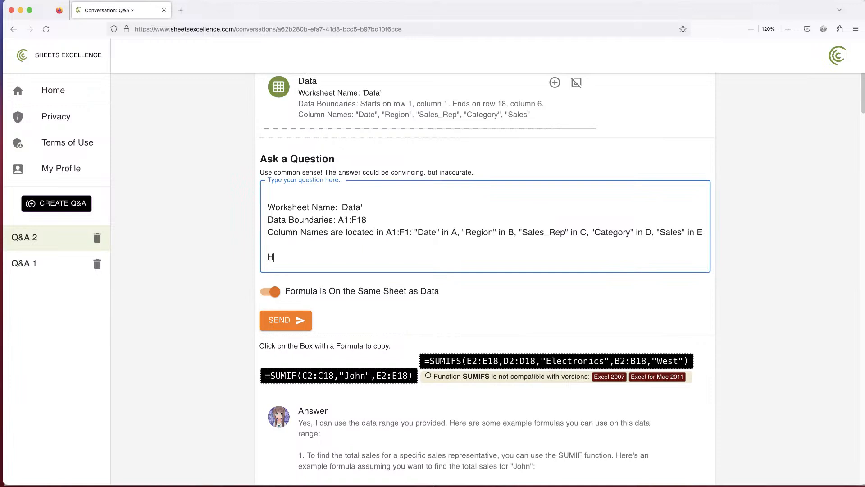
type("ow to get total ")
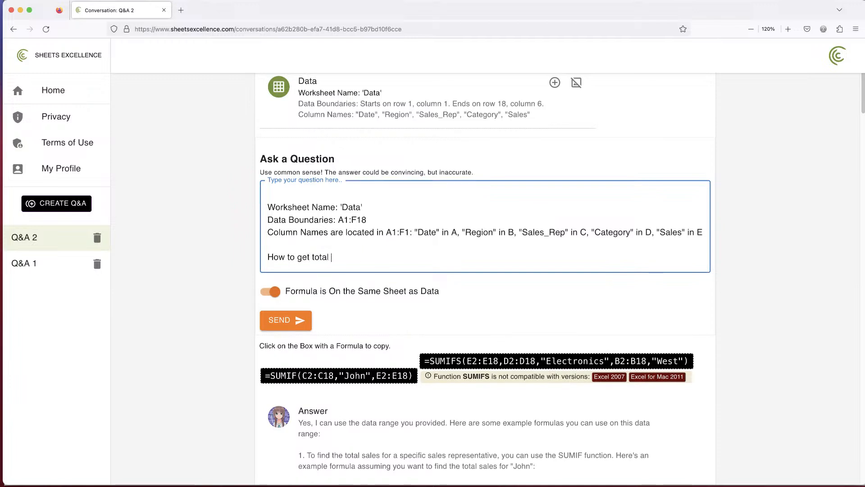
type("sales")
type("for everybody ")
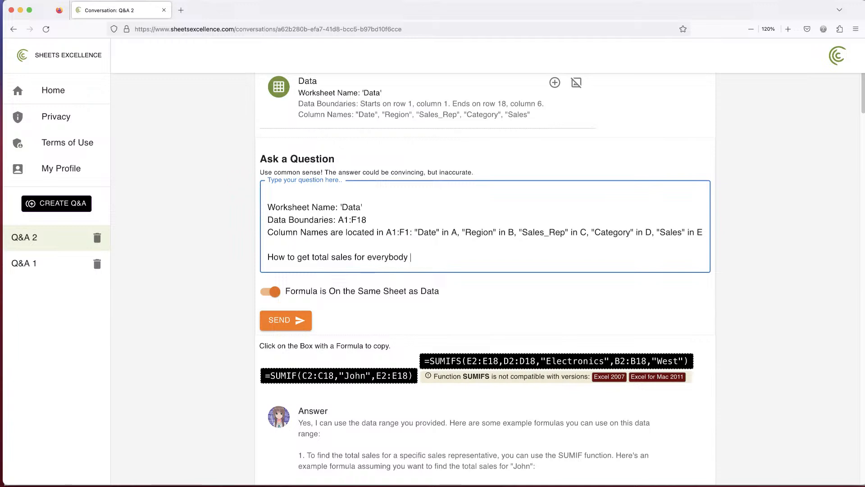
type("except Grace?")
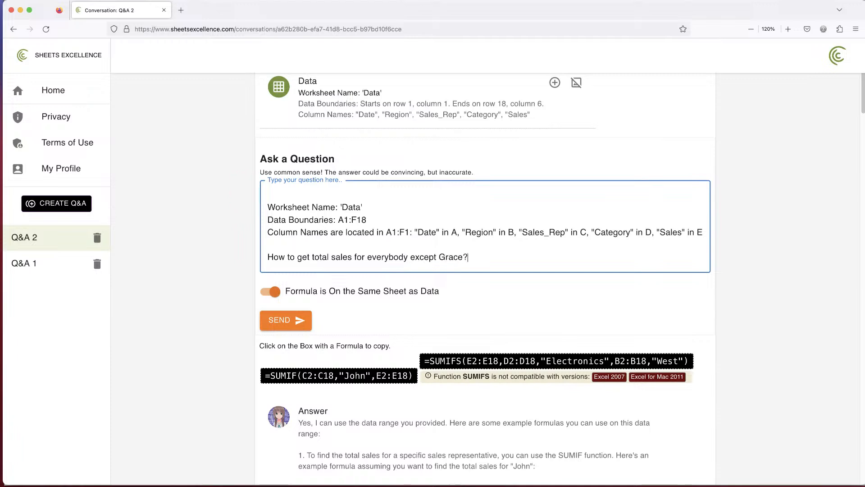
left_click(297, 324)
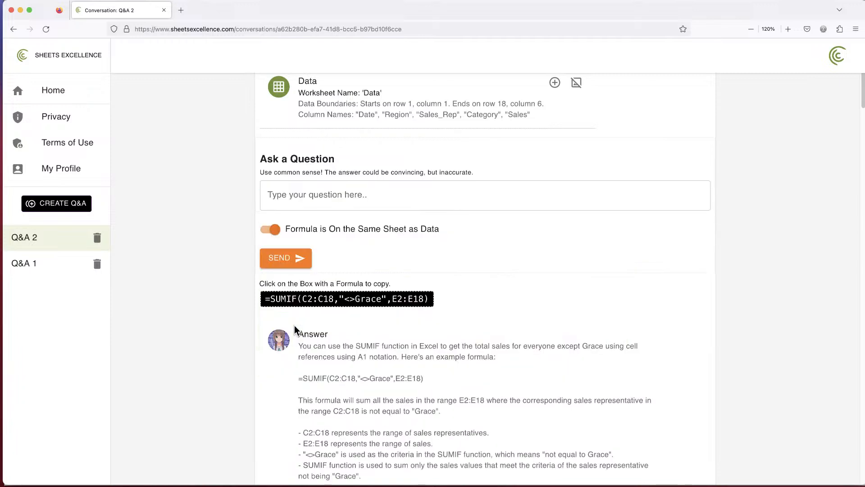
Copy the suggested SUMIF formula with ranges C2:C18 and E2:E18 and enter it in H19 in Excel
left_click(338, 303)
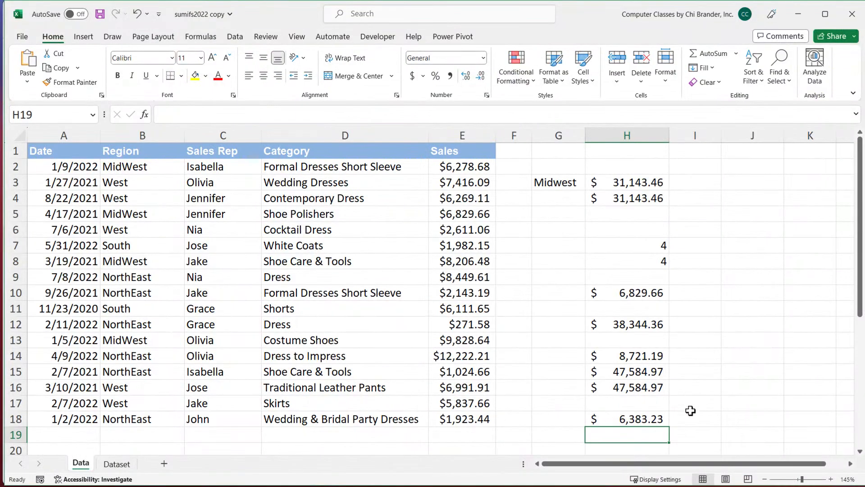
double_click(631, 436)
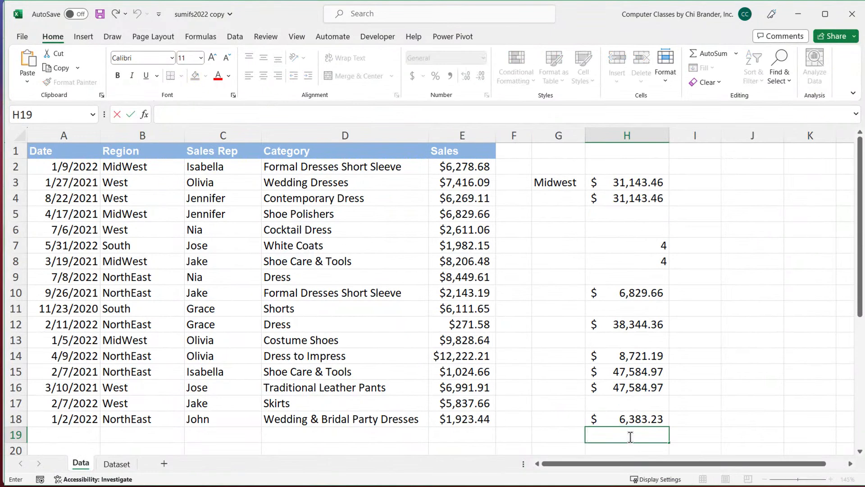
key("ctrl+v")
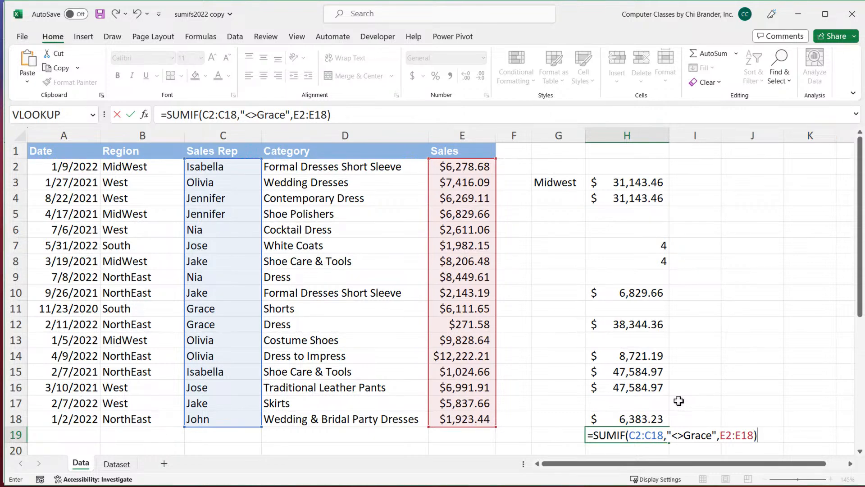
key("Return")
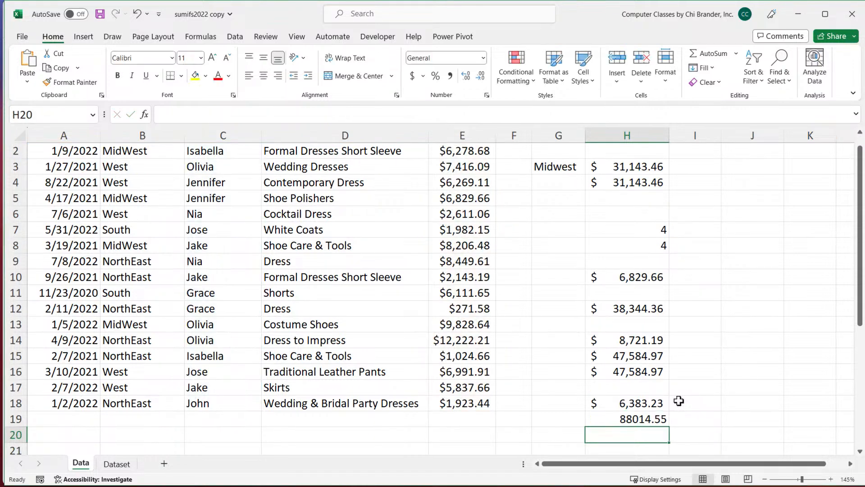
Format the total in H19 with the Accounting number format
double_click(650, 424)
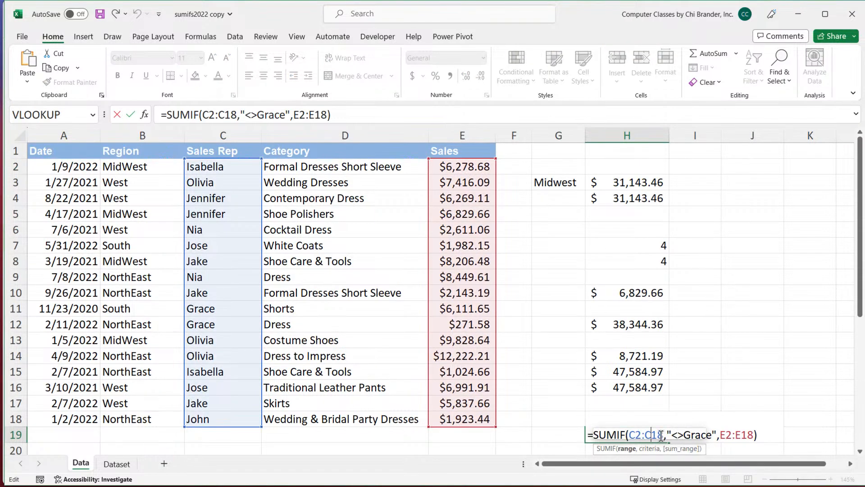
key("Escape")
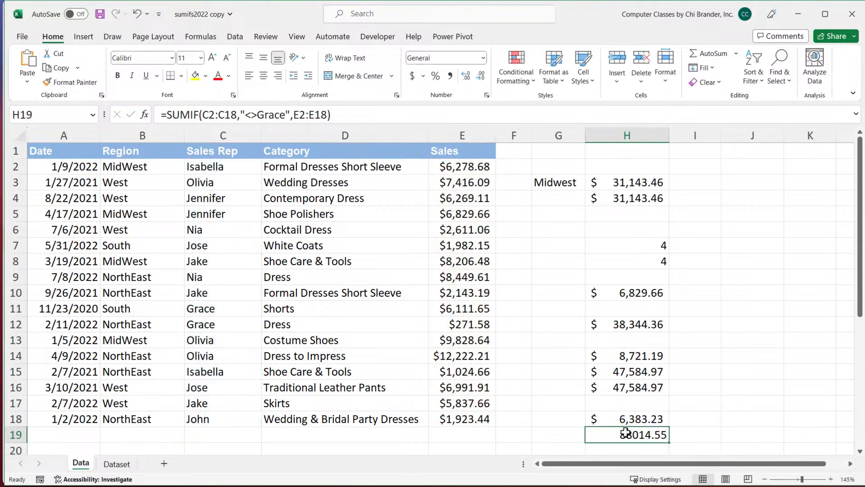
left_click(412, 76)
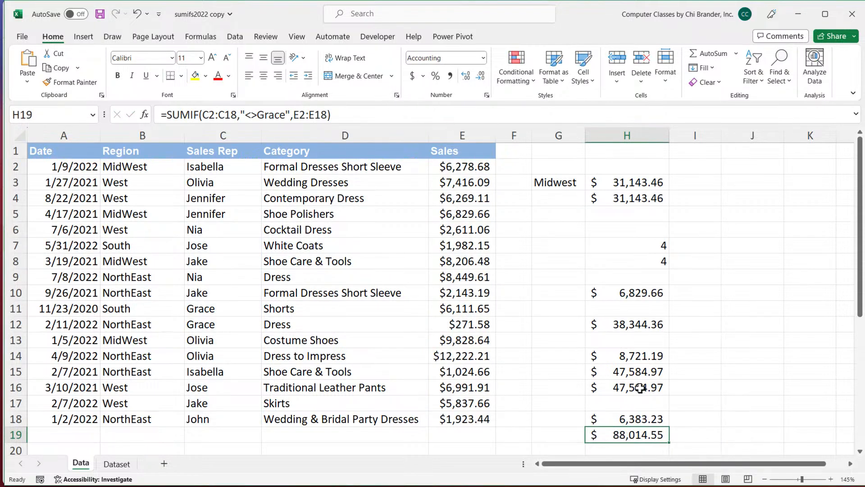
Examine the not-equal criterion and ranges of the SUMIF formula in H19 and the wildcard criterion of the SUMIFS formula in H16
double_click(634, 431)
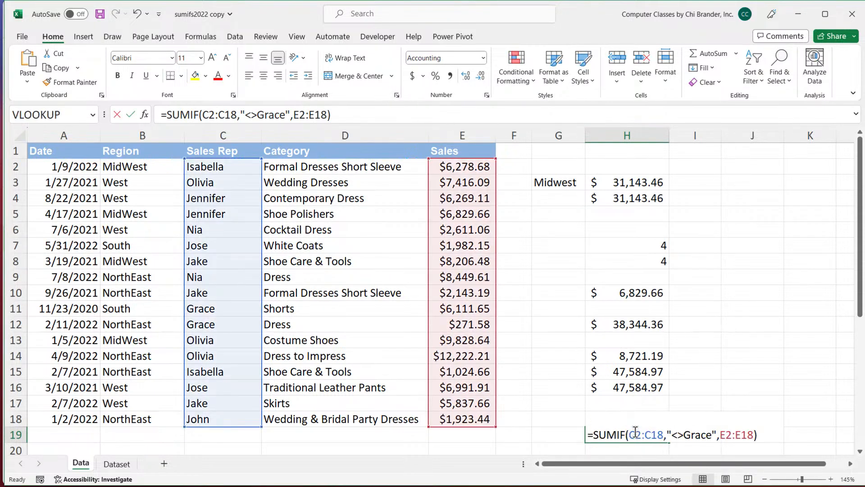
left_click(759, 435)
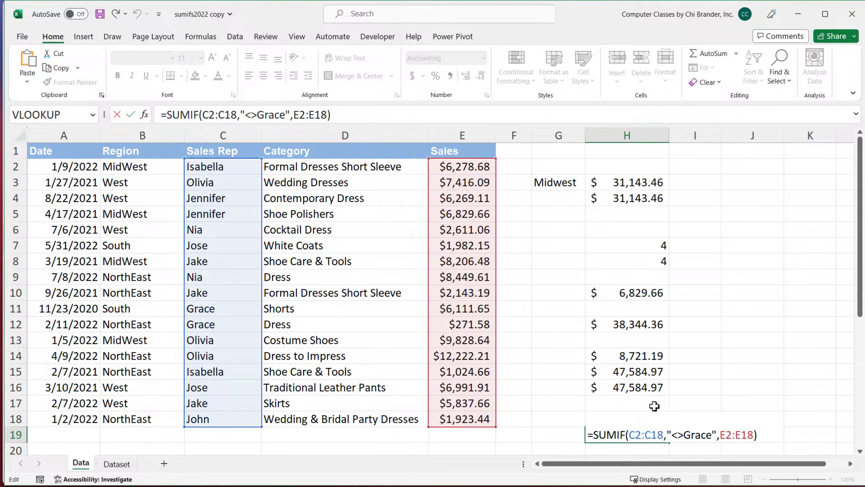
key("ctrl+Return")
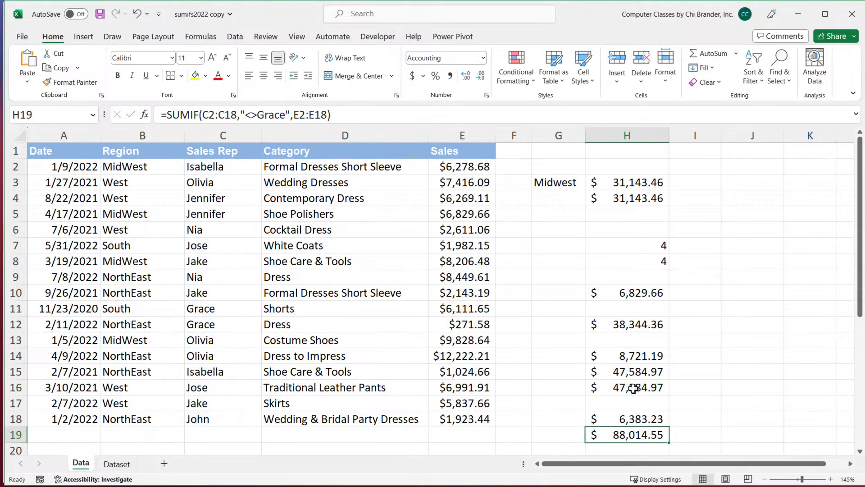
double_click(634, 389)
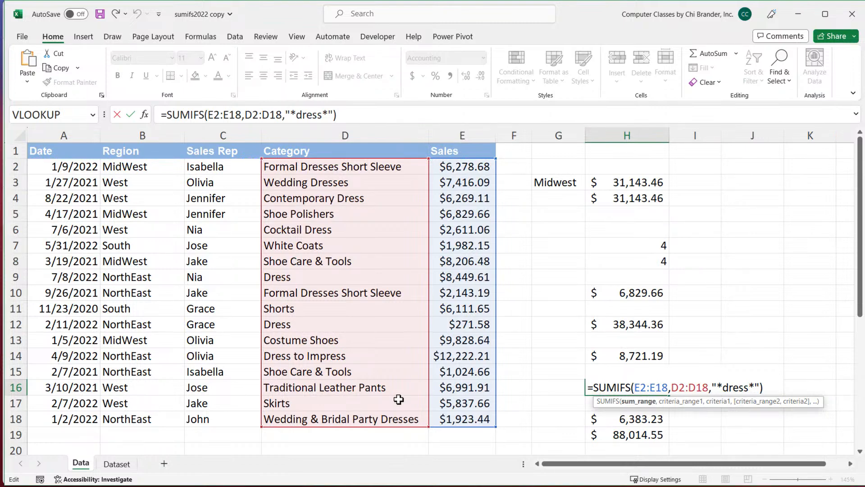
key("ctrl+Return")
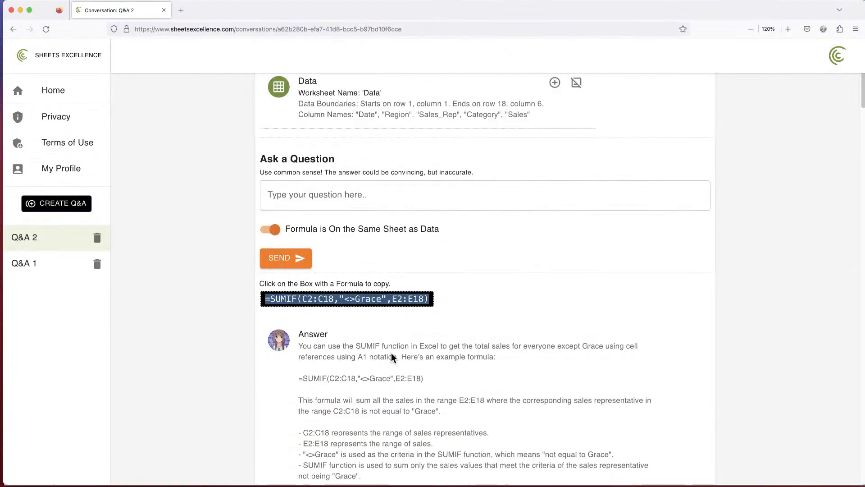
Switch to Sheets Excellence, add the Data worksheet details to a question, and send it asking "How to get total count of categories that contain the word dress?"
left_click(361, 195)
left_click(555, 83)
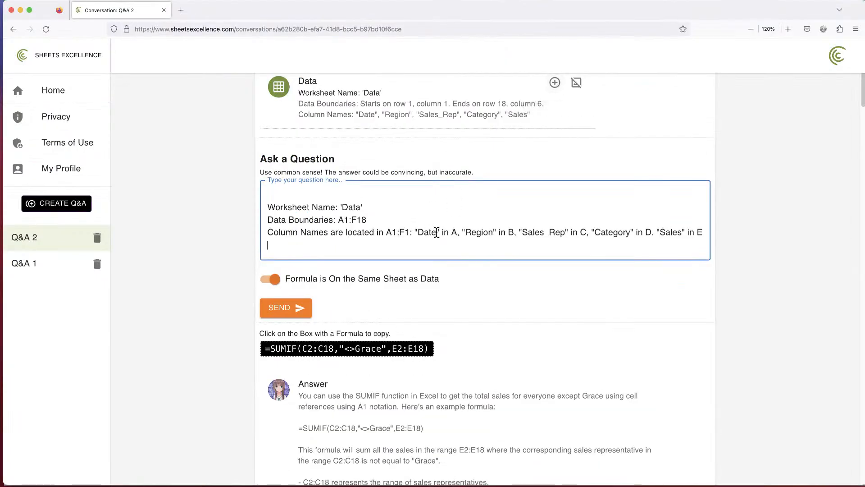
type("to get total ")
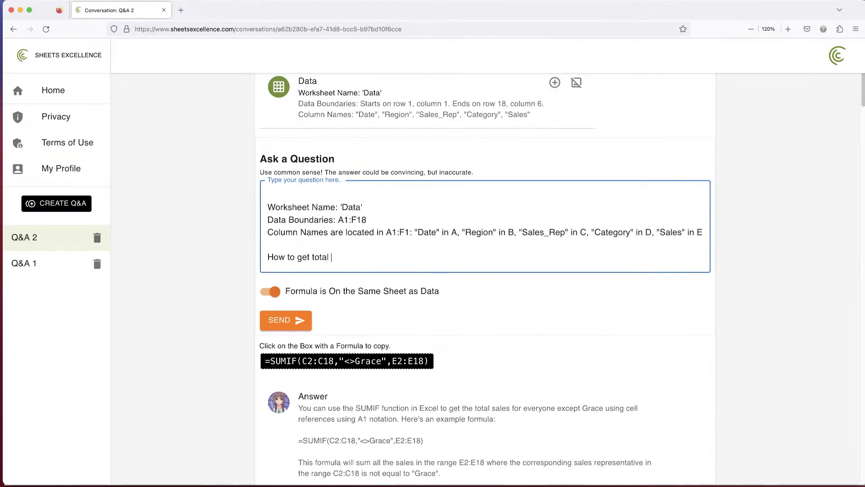
type("count of categories that ")
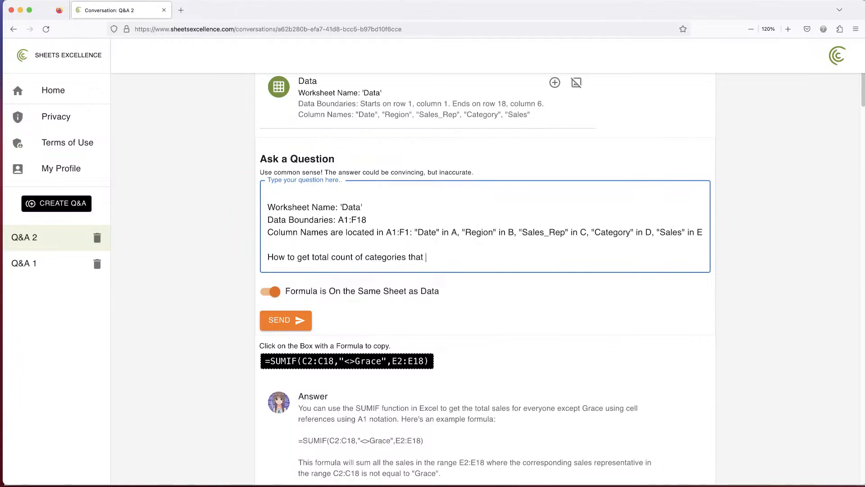
type("contain the word dress?")
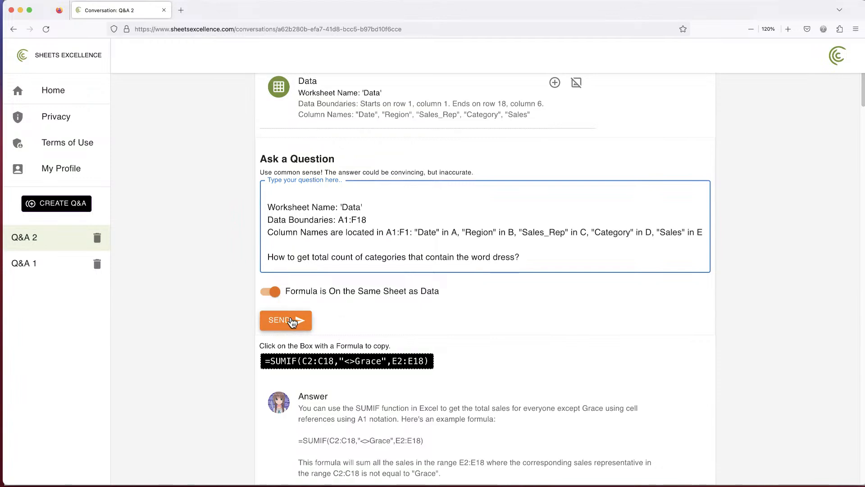
left_click(286, 320)
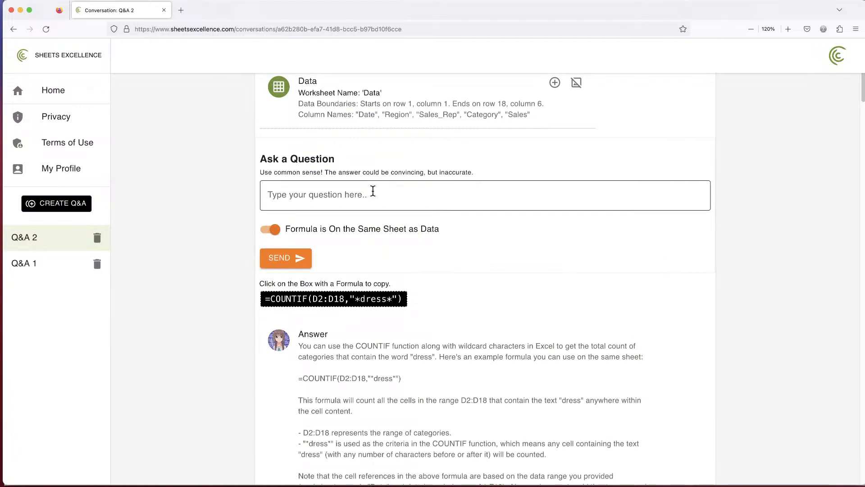
Copy the suggested formula =COUNTIF(D2:D18,"*dress*") and enter it in H6 in Excel
left_click(339, 301)
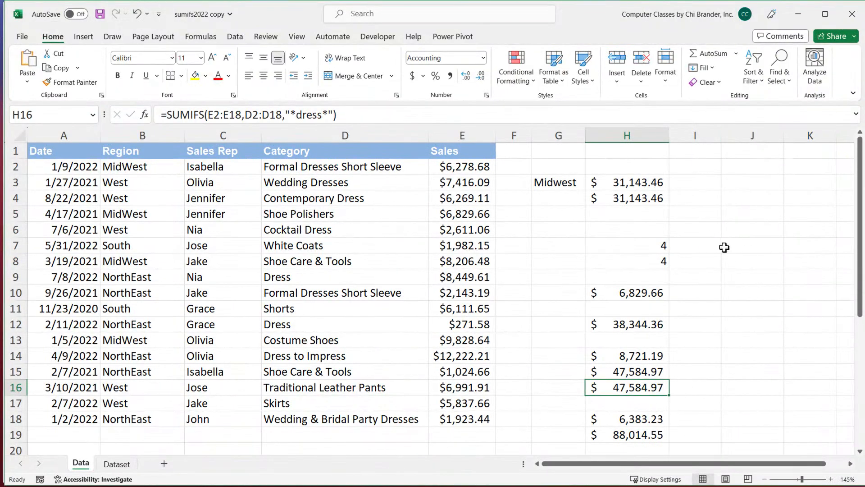
left_click(632, 229)
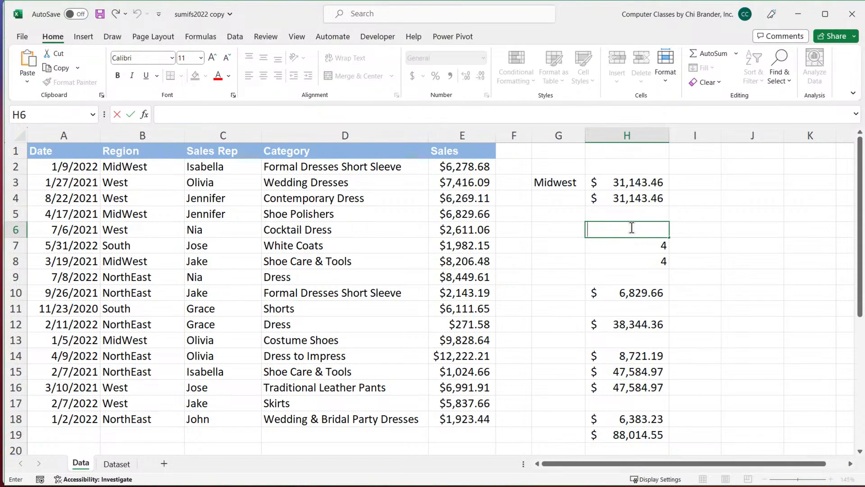
key("ctrl+v")
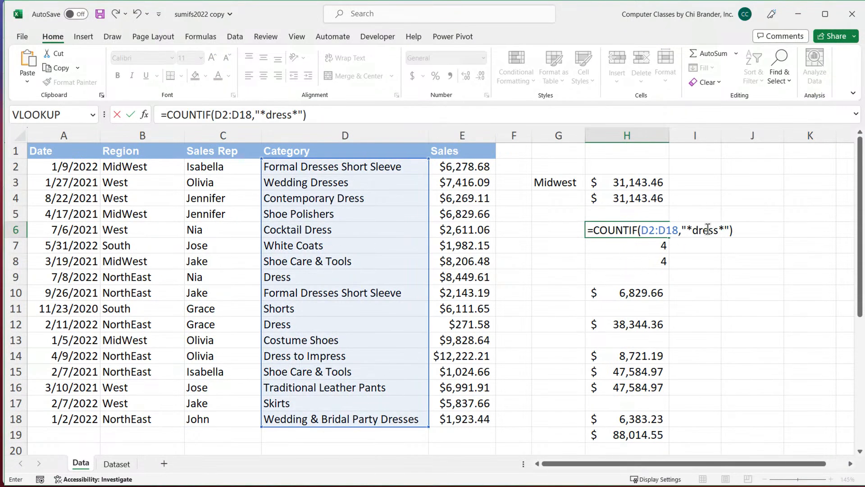
left_click_drag(683, 230, 730, 229)
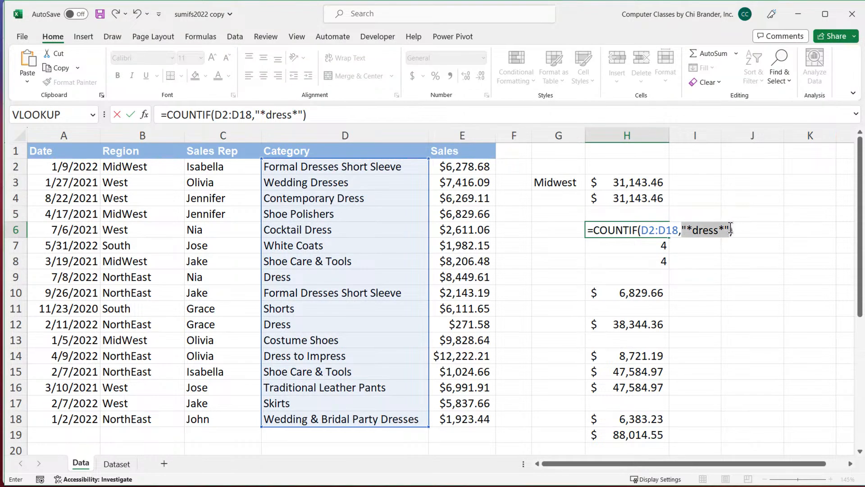
left_click(738, 230)
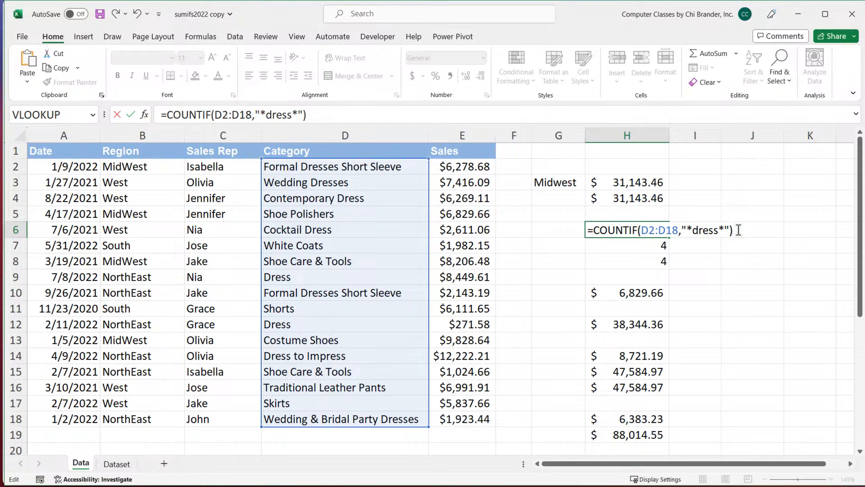
key("Return")
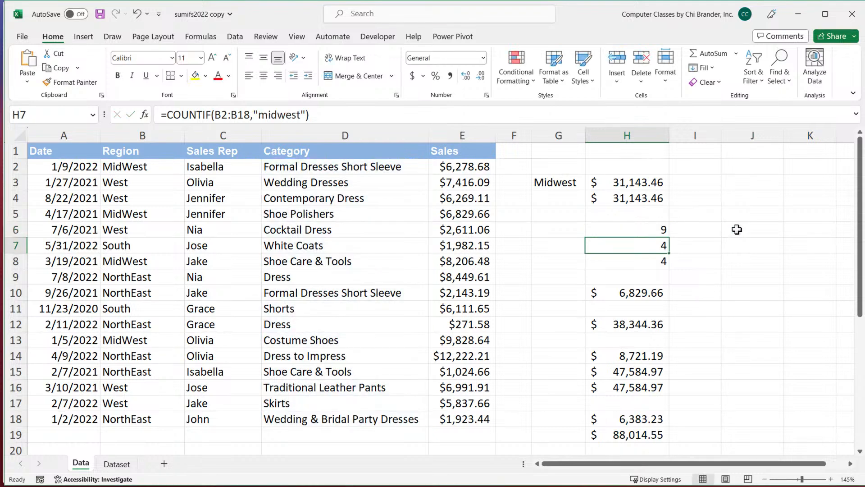
Examine the COUNTIF formula's category range in H6 and the sales amounts in E2:E18
double_click(646, 230)
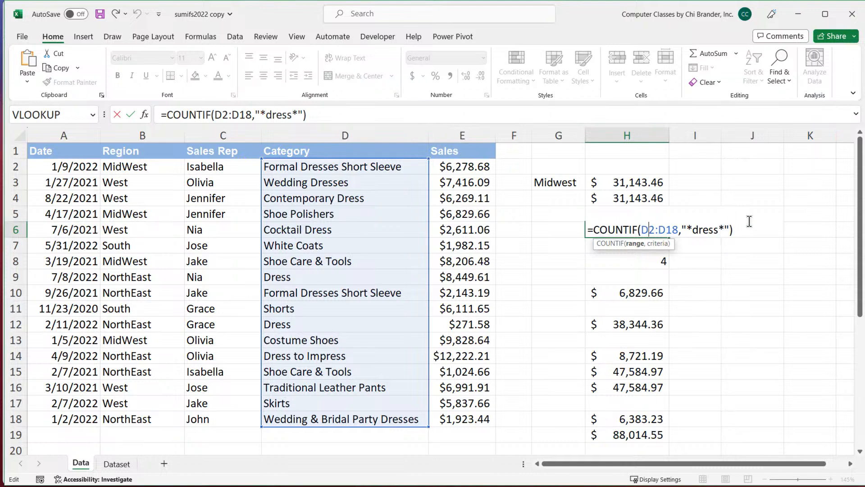
key("Escape")
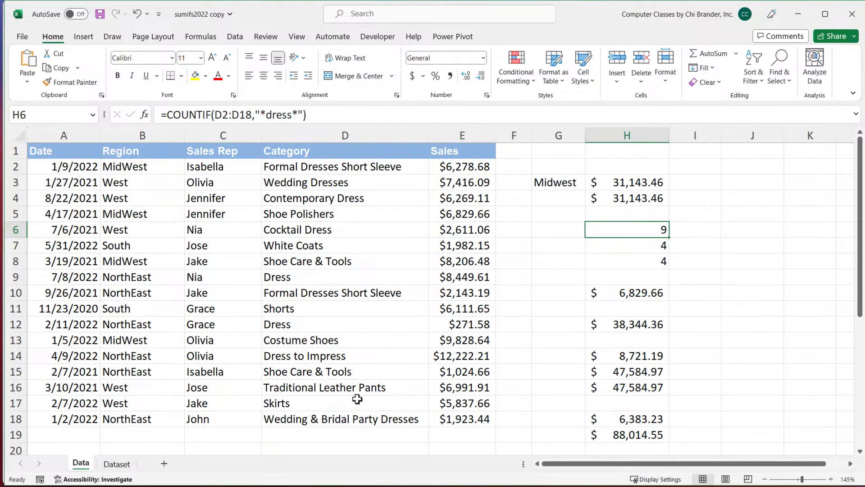
left_click_drag(458, 167, 460, 415)
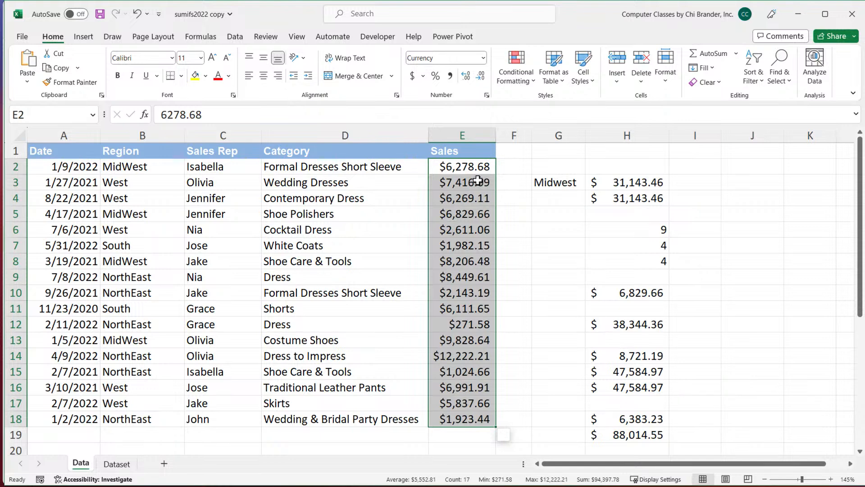
left_click_drag(473, 170, 473, 424)
left_click(481, 279)
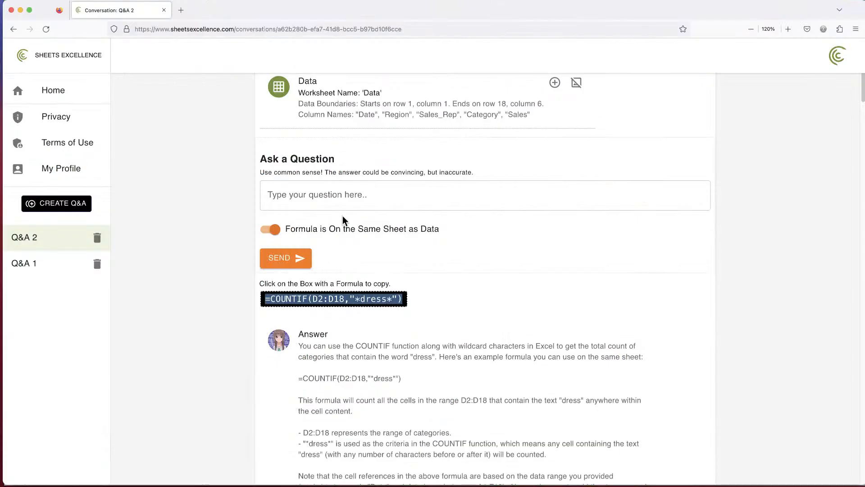
In Sheets Excellence, add the Data worksheet details and send "How to get total sales only for sales amounts that are above 8000?"
left_click(343, 197)
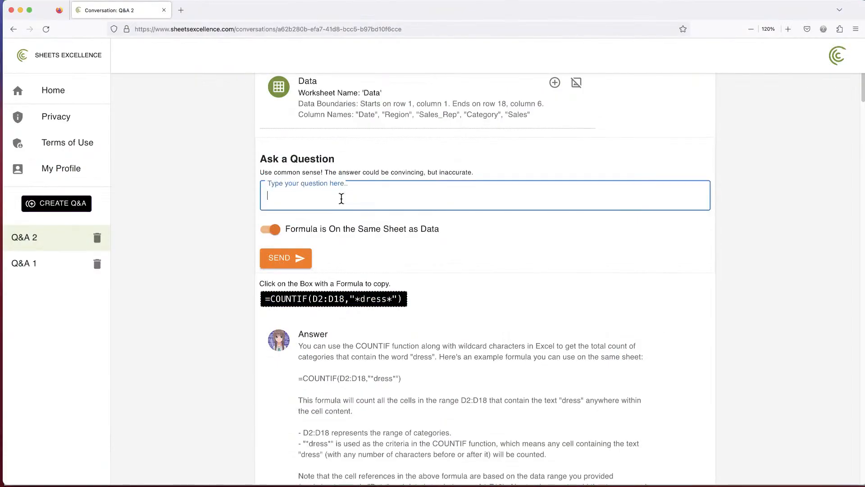
left_click(555, 82)
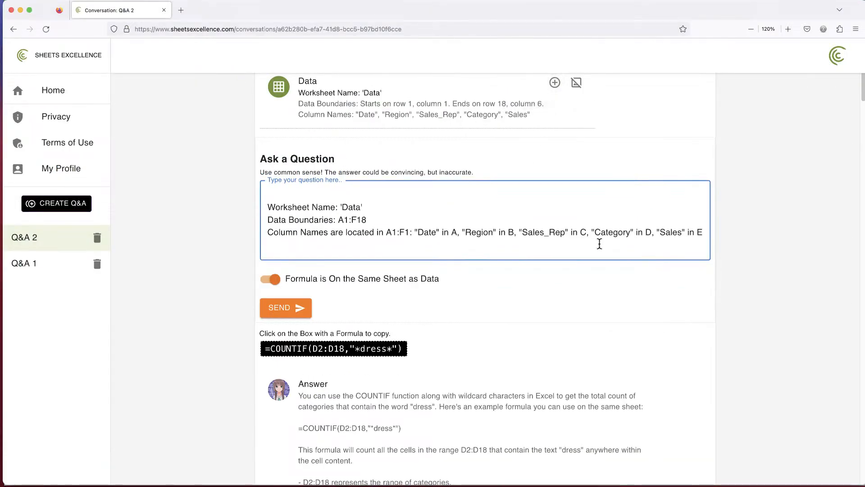
key("Return")
type("How to")
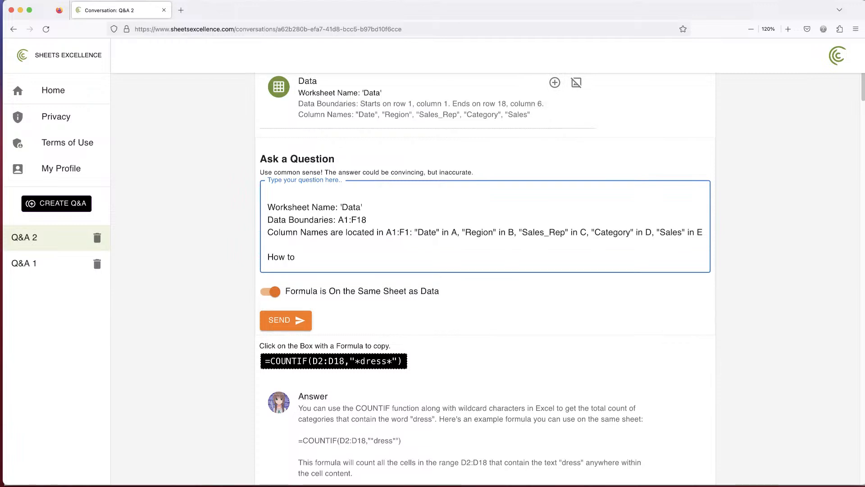
type(" get total sales only for ")
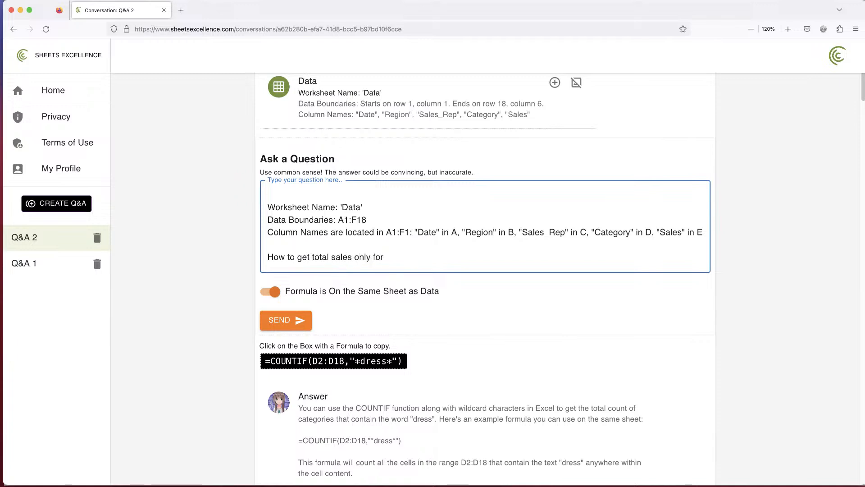
type("sales amounts taht are above 80")
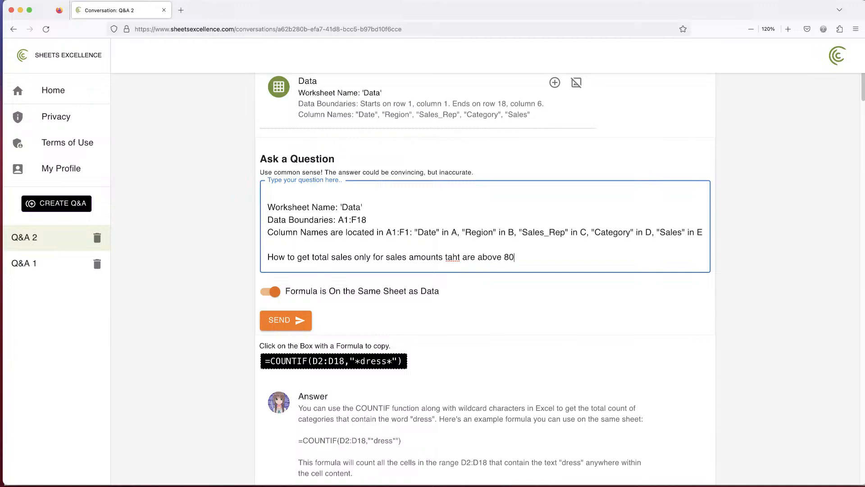
type("00")
right_click(451, 257)
left_click(466, 262)
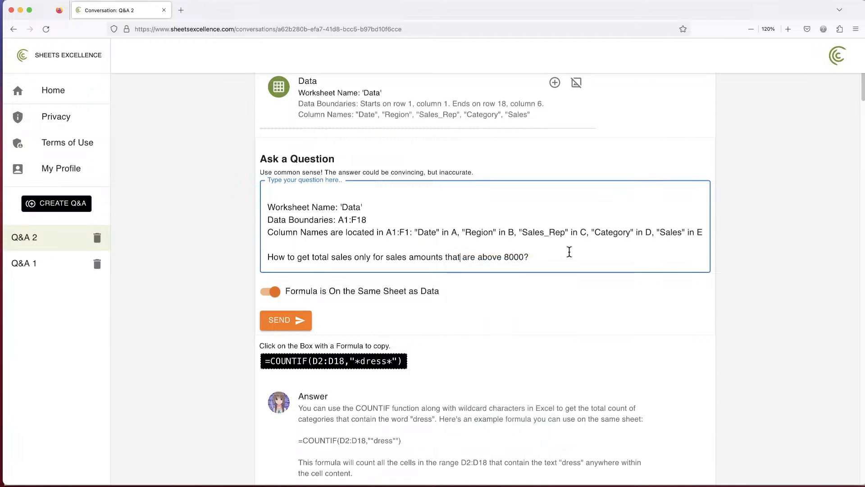
left_click(301, 320)
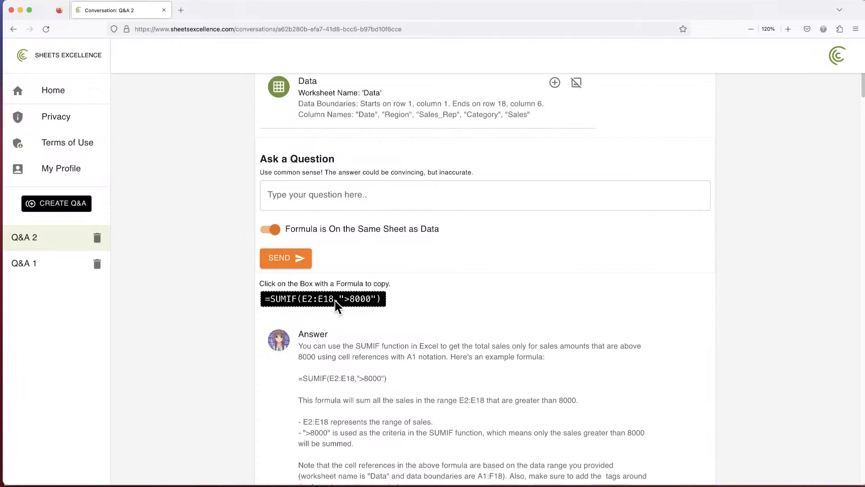
Copy the suggested SUMIF formula for sales above 8000 and clear cells H6:H19 in Excel
left_click(335, 301)
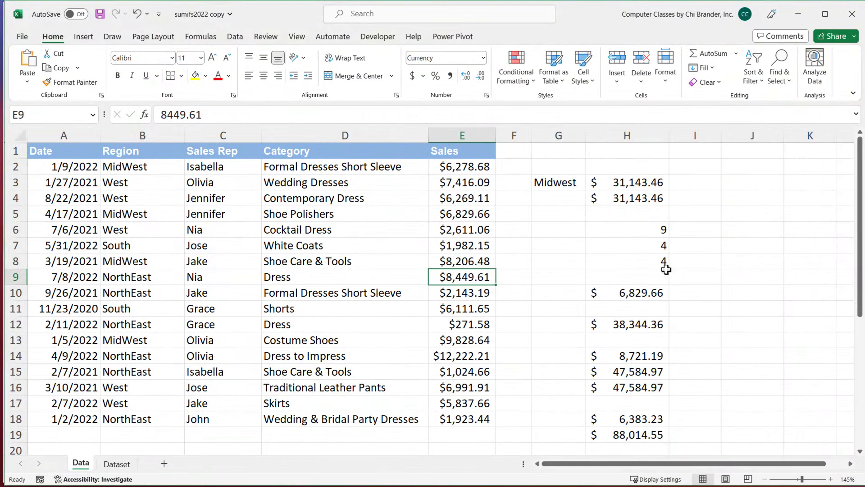
left_click_drag(637, 230, 652, 427)
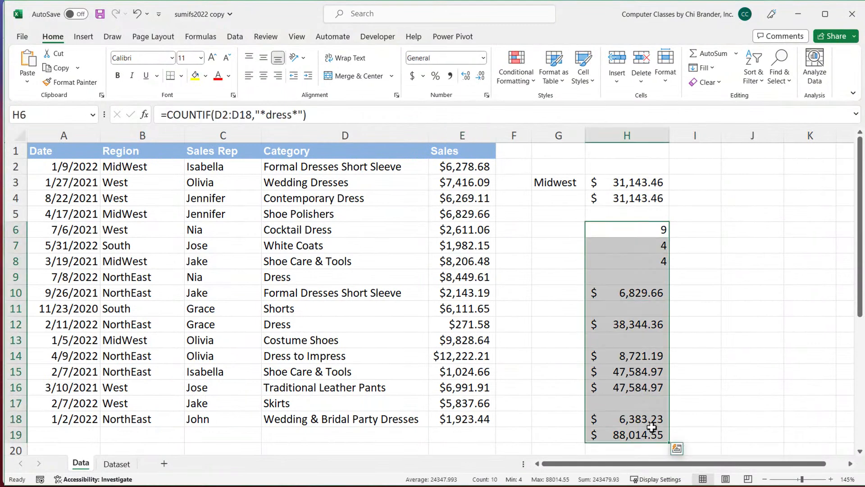
key("Delete")
Enter the copied formula =SUMIF(E2:E18,">8000") in H6 and format the cell as Accounting
left_click(617, 230)
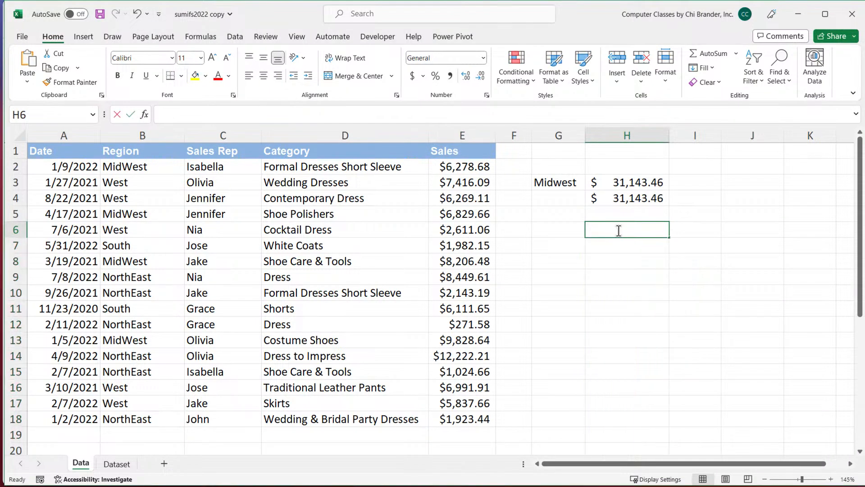
double_click(617, 230)
key("ctrl+v")
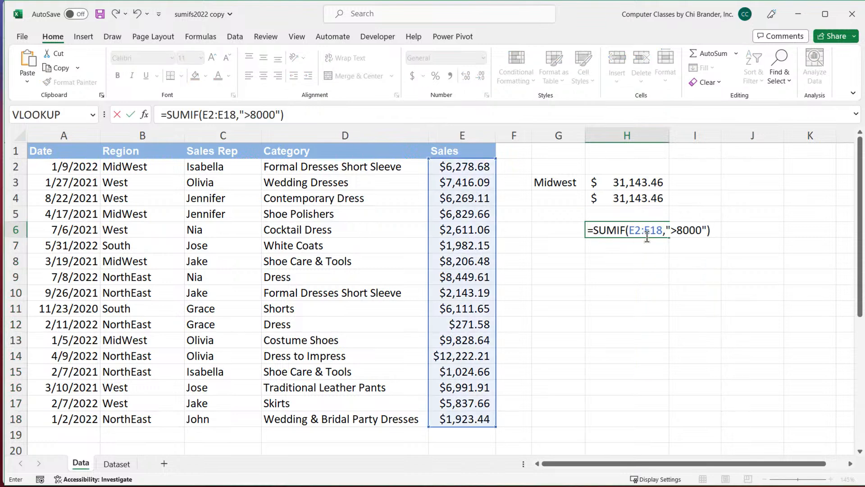
left_click_drag(629, 230, 664, 231)
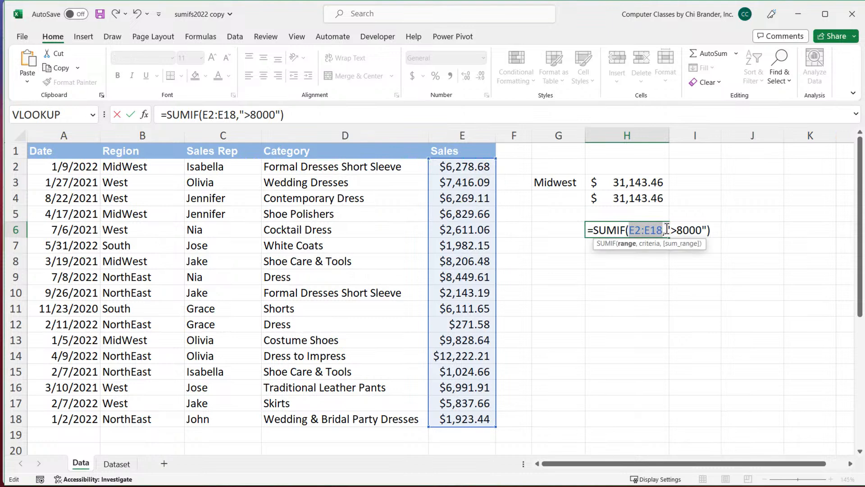
left_click(710, 230)
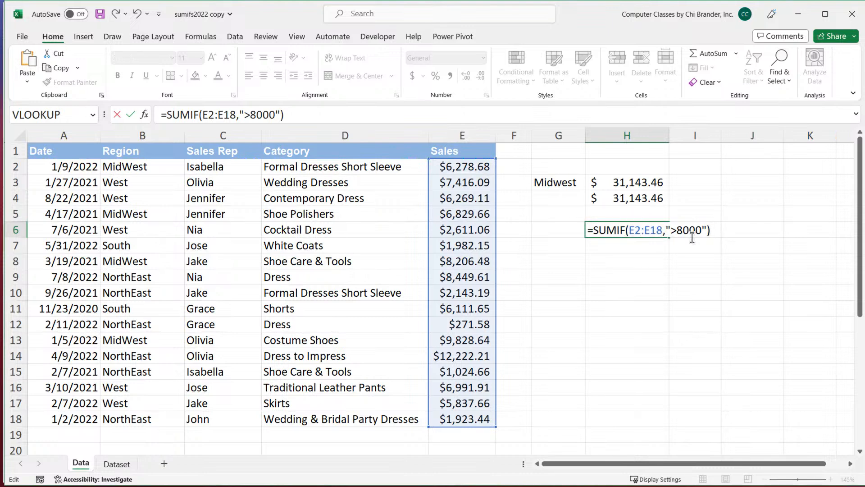
key("Return")
left_click(636, 232)
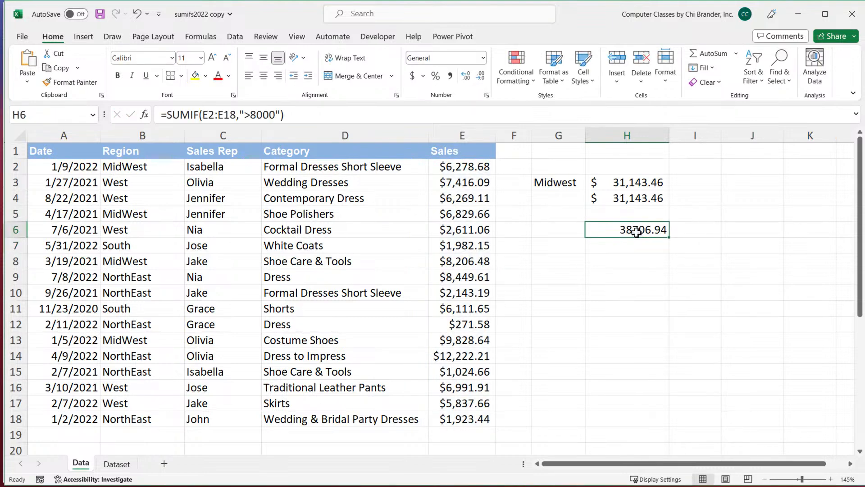
left_click(412, 75)
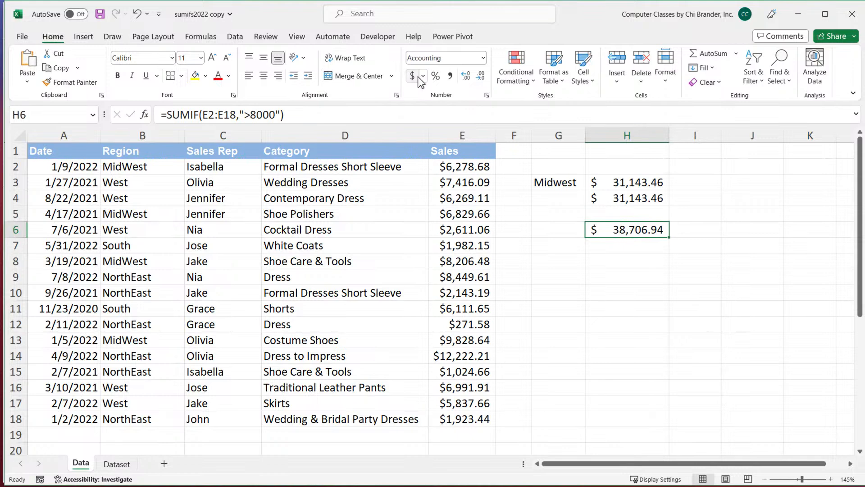
Try the criterion ">=8000" in H6's SUMIF formula, then restore it to ">8000"
double_click(641, 230)
left_click(677, 229)
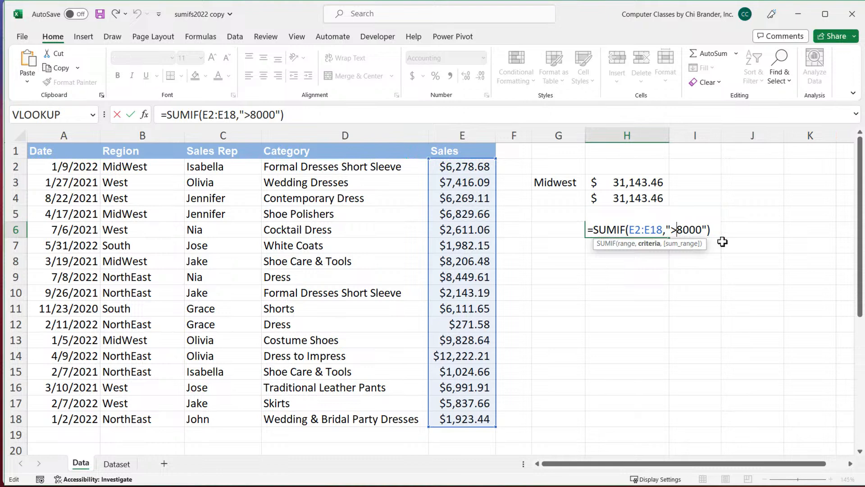
type("=")
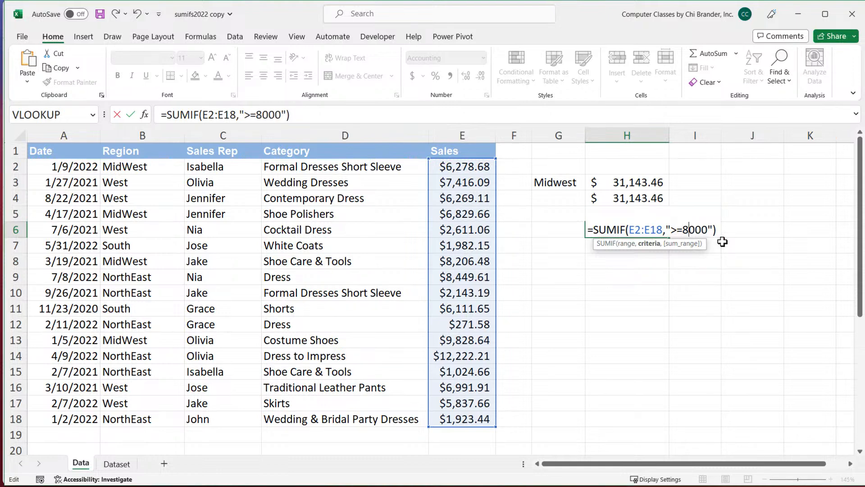
key("Delete")
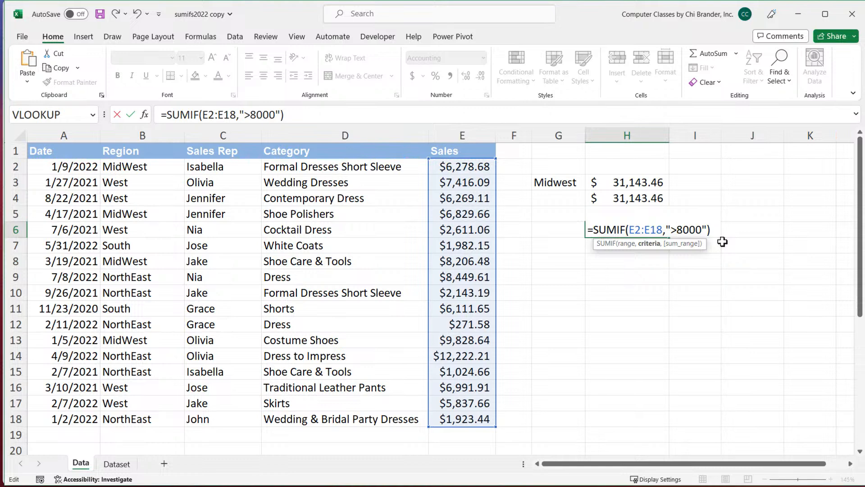
key("Return")
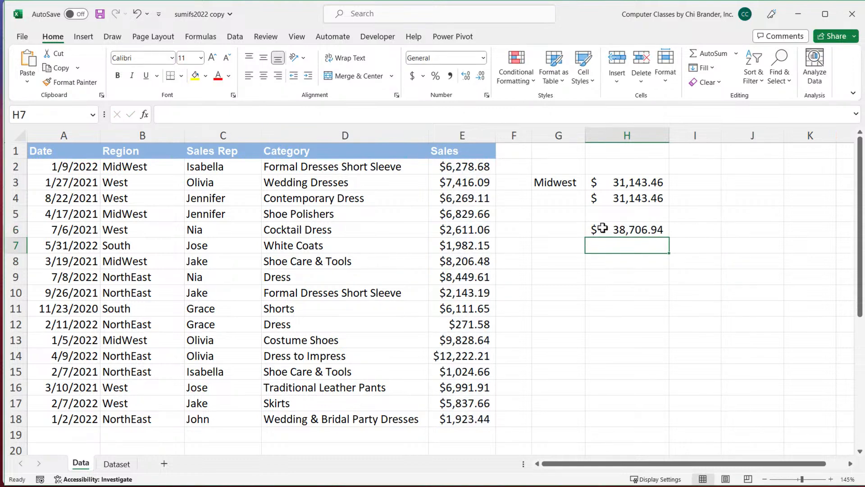
Examine the range E2:E18 and the ">8000" criterion in H6's SUMIF formula, along with its optional sum_range argument
double_click(606, 231)
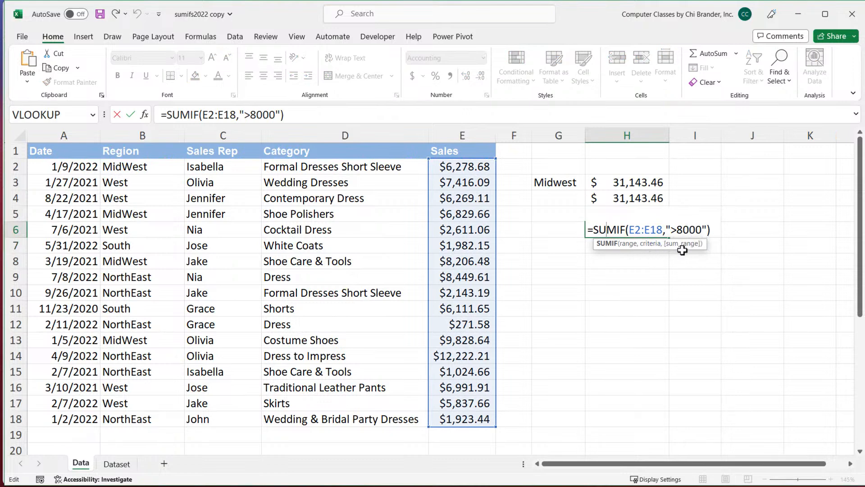
left_click(706, 235)
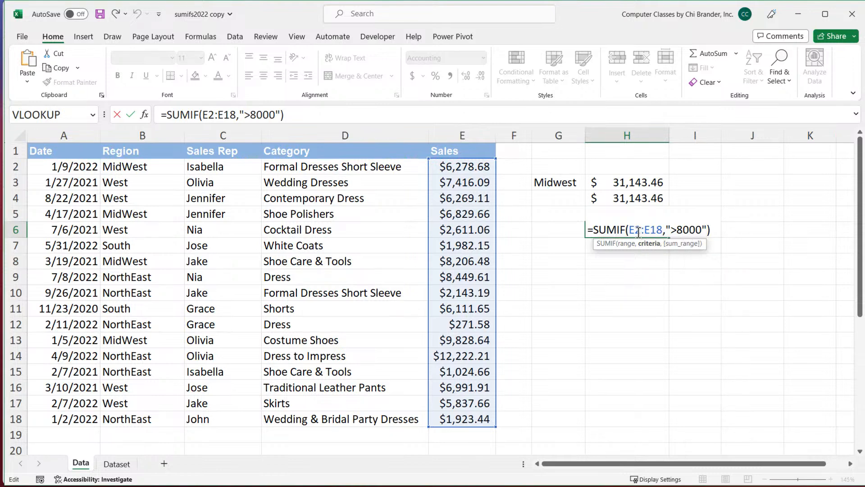
left_click_drag(629, 230, 664, 229)
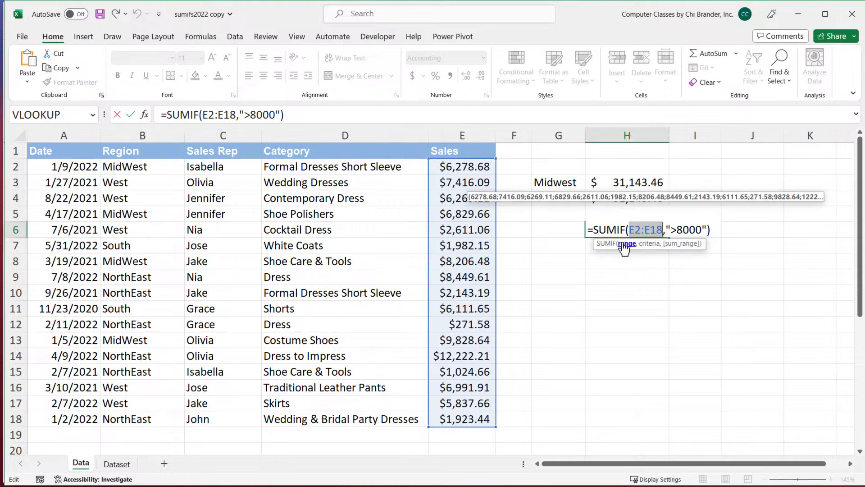
left_click(630, 228)
left_click_drag(631, 229, 664, 229)
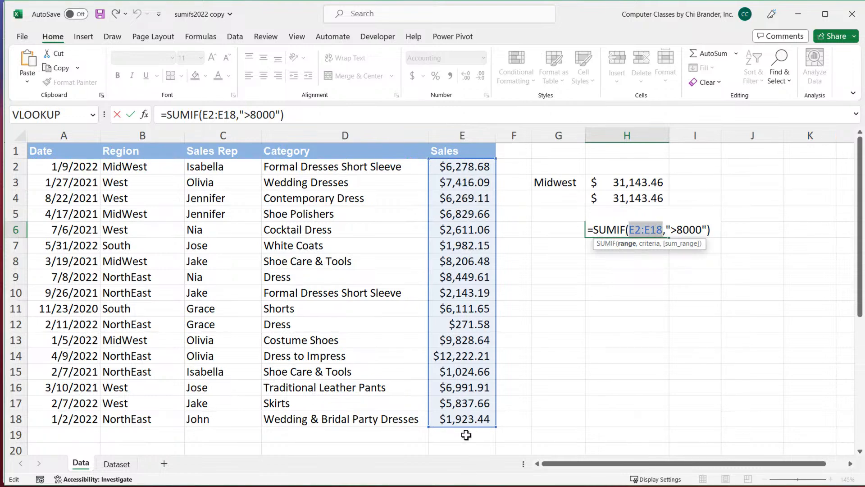
left_click_drag(666, 230, 709, 229)
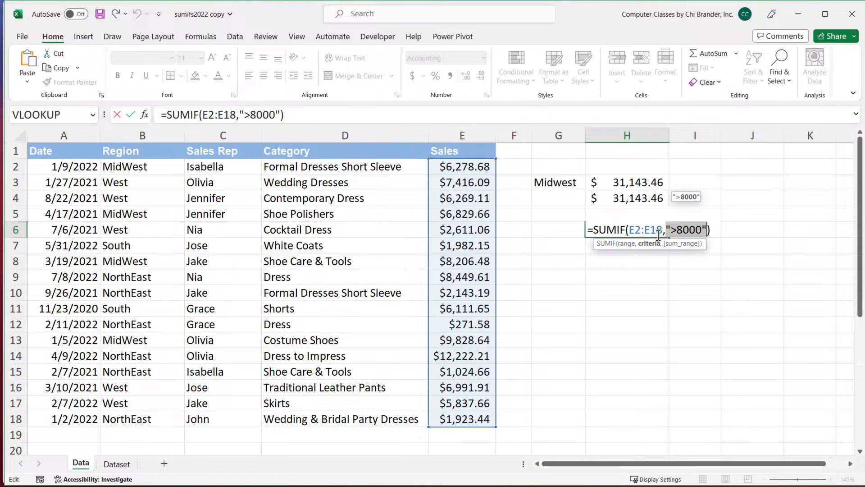
left_click_drag(662, 230, 629, 230)
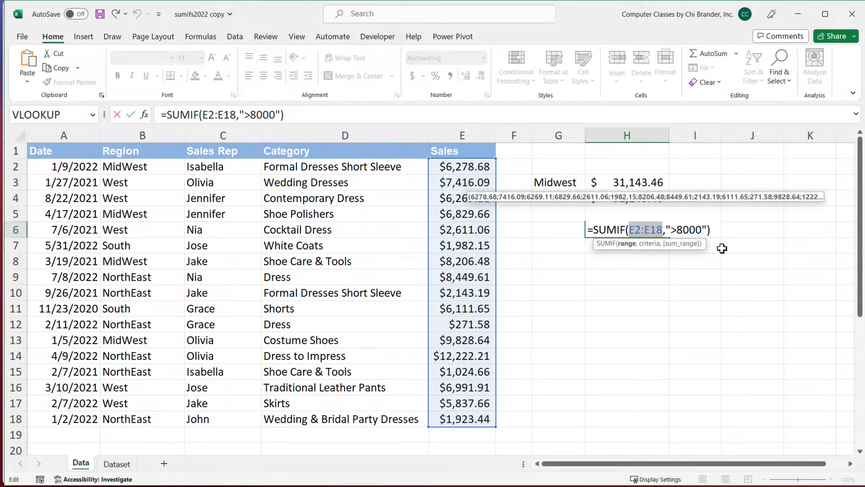
key("Return")
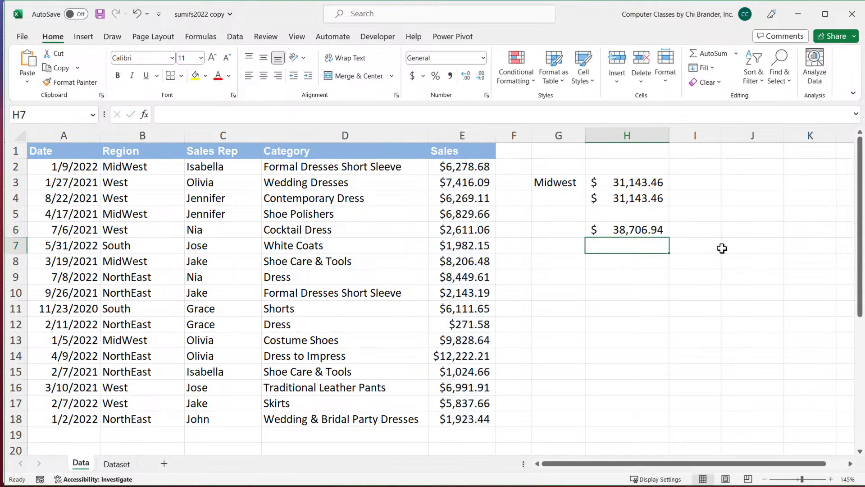
Enter =SUMIFS(E2:E18,E2:E18,">8000") in H8 and format the cell as Accounting
key("Down")
type("=SUMIFS")
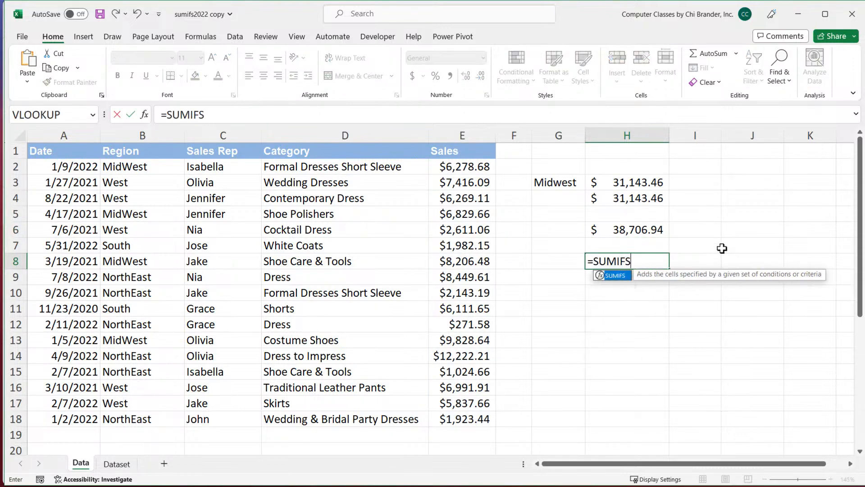
type("(")
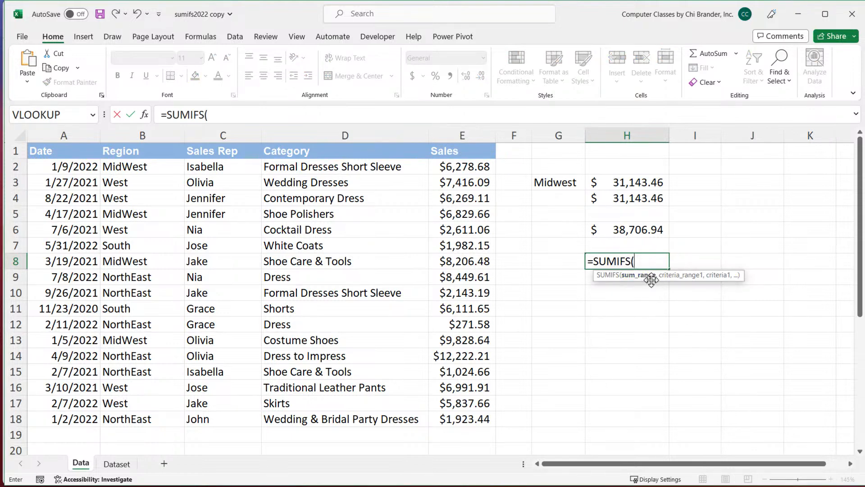
left_click_drag(469, 167, 451, 423)
left_click_drag(656, 258, 652, 299)
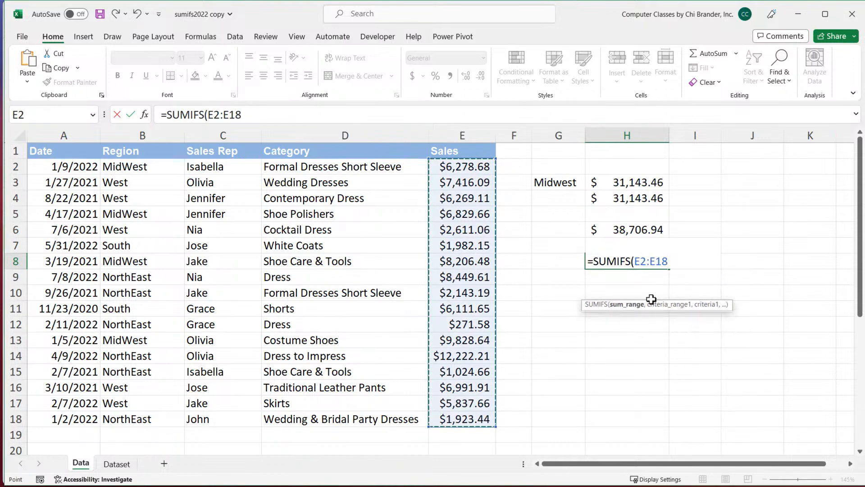
type(",")
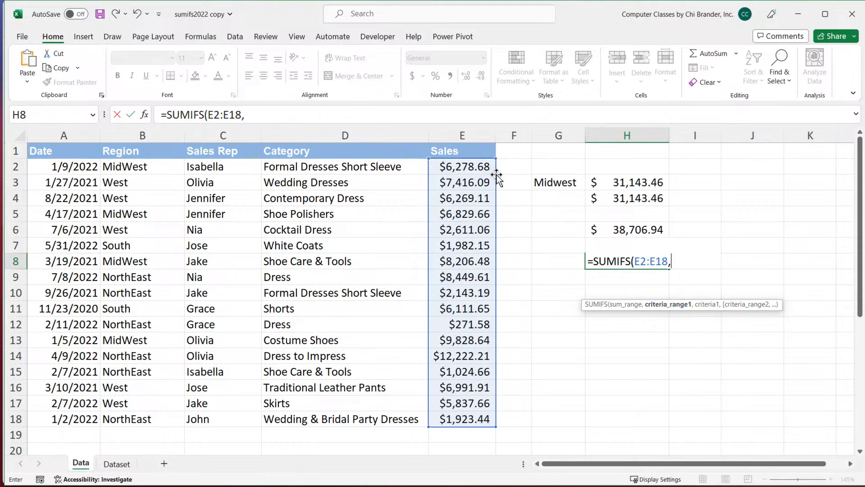
left_click_drag(466, 167, 493, 428)
type(",")
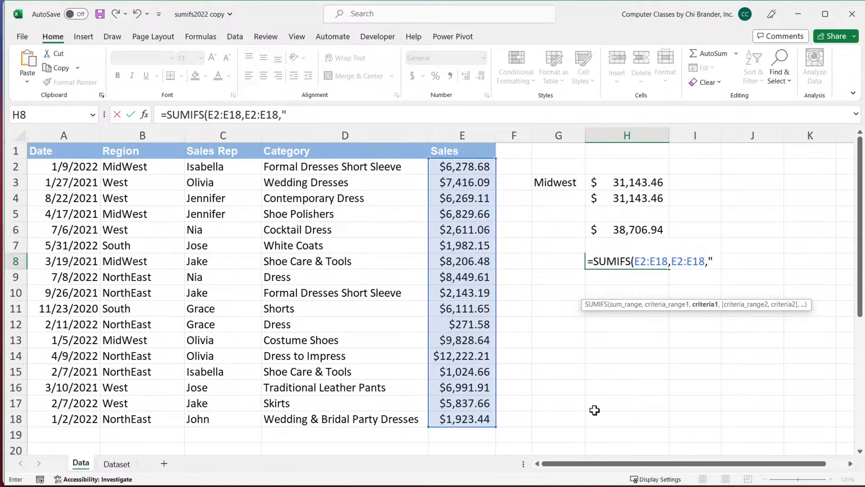
type("\">8000\"")
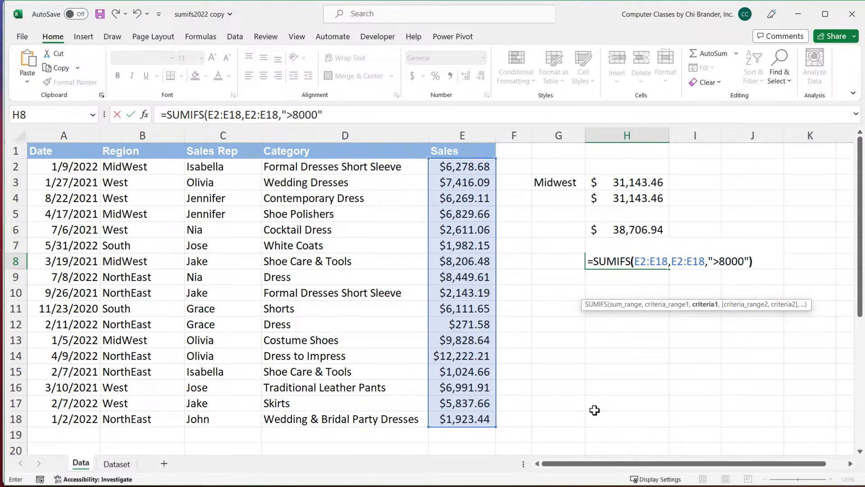
type(")")
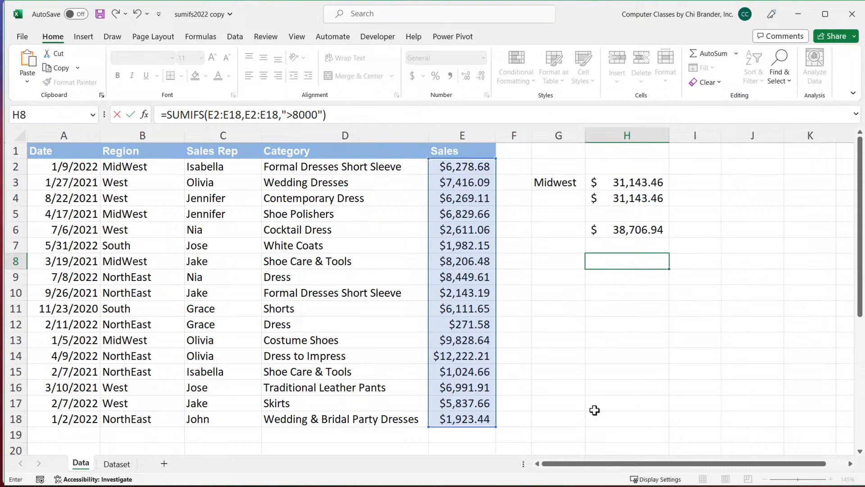
key("Return")
left_click(658, 263)
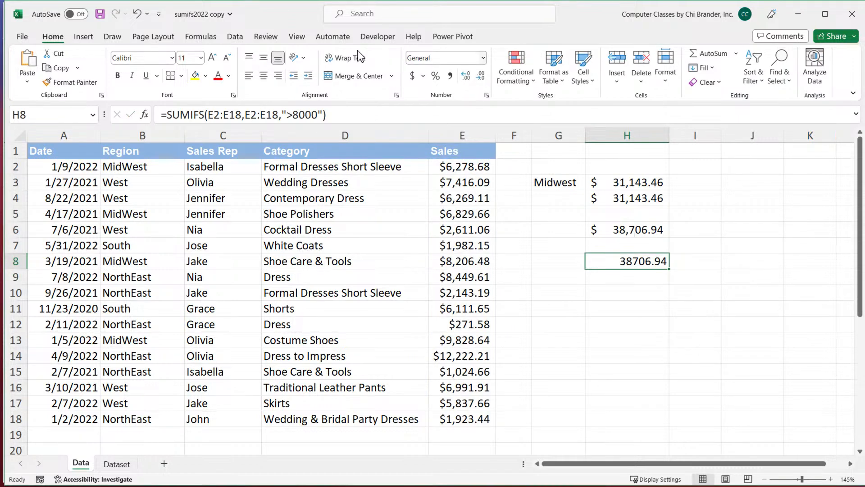
left_click(412, 76)
Compare the SUMIF formula in H6 with the SUMIFS formula in H8, checking the function name and the hard-coded 8000 criterion
double_click(649, 232)
key("Escape")
double_click(647, 261)
left_click(758, 261)
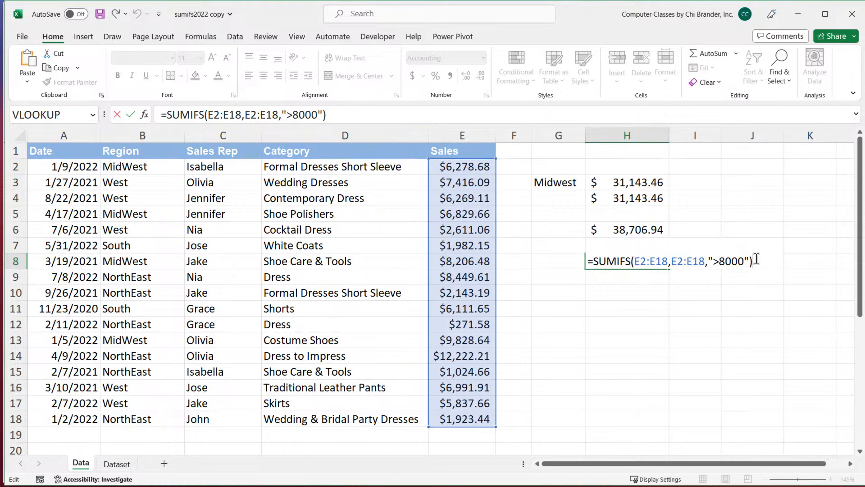
double_click(608, 261)
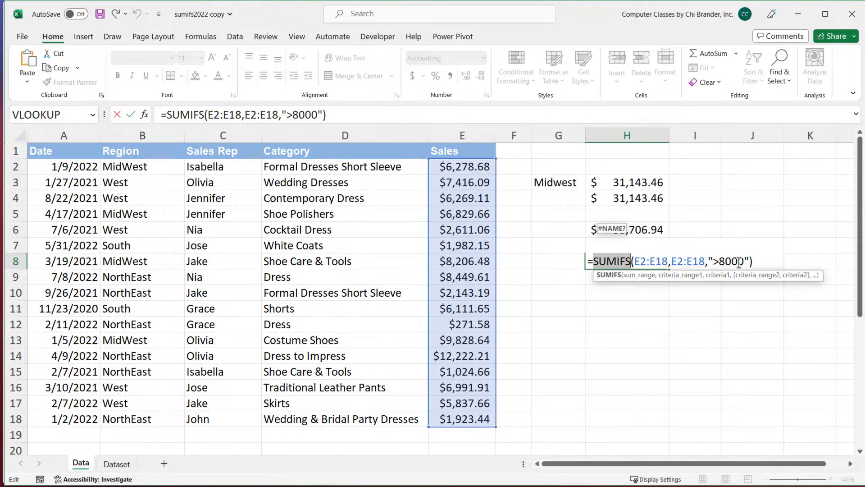
left_click(759, 262)
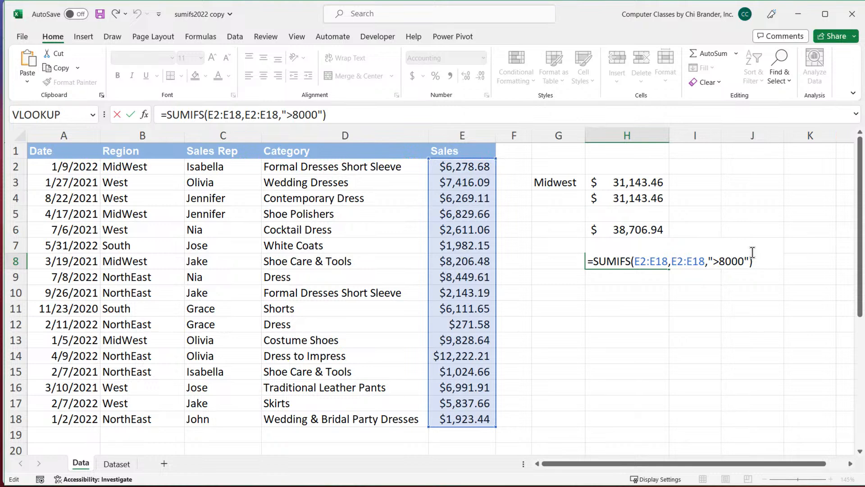
key("Return")
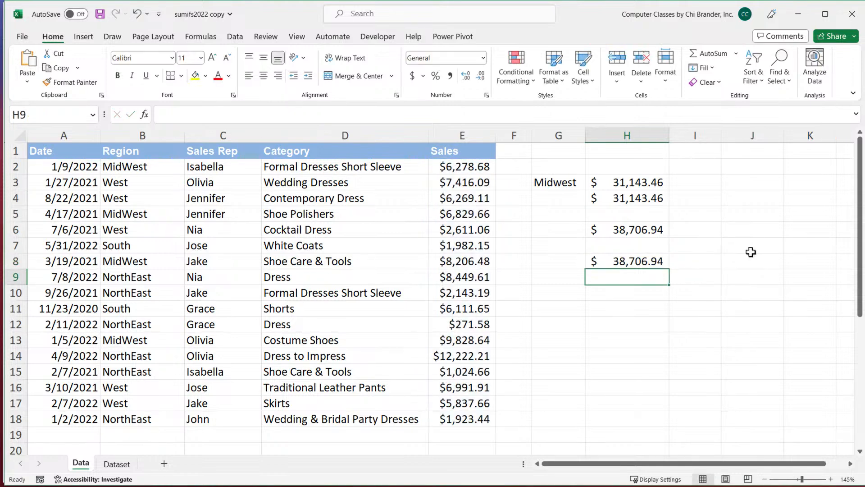
double_click(648, 264)
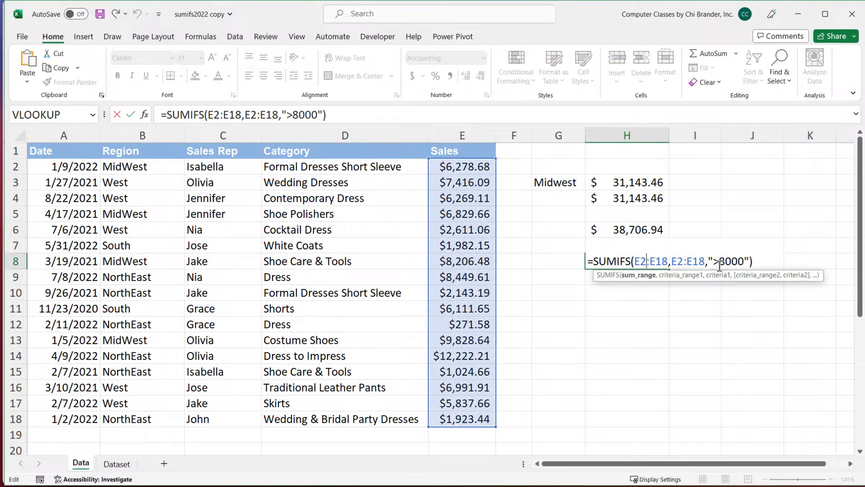
double_click(719, 261)
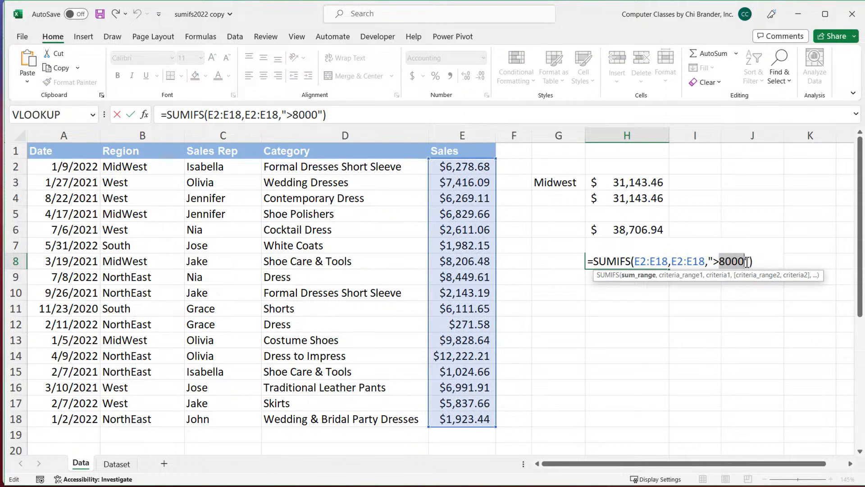
key("Escape")
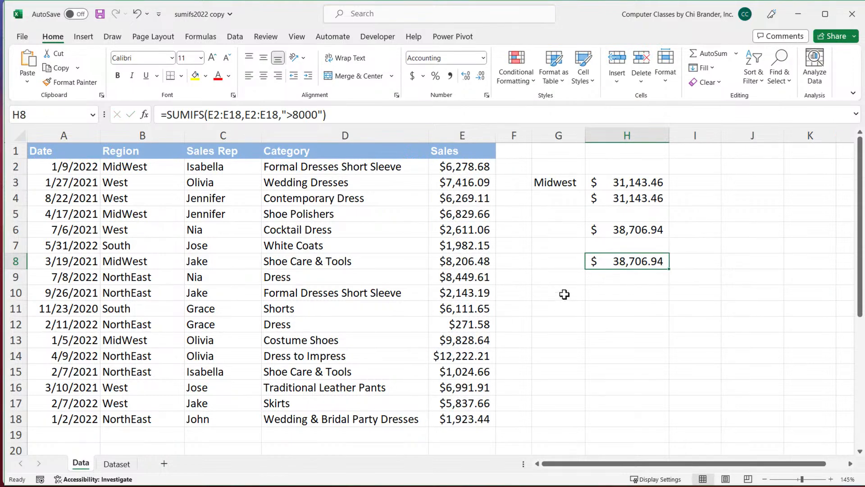
Enter 8000 in G8 as a criterion value and widen column G to fit it
left_click(569, 265)
type("8000")
key("Return")
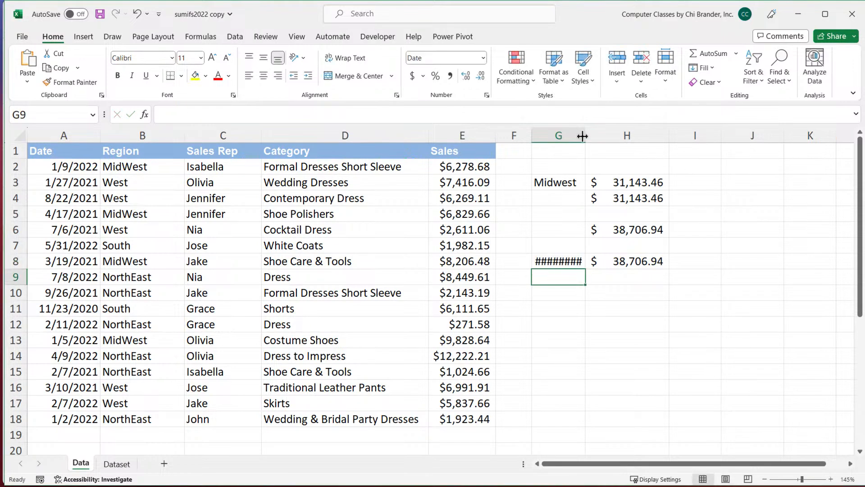
left_click_drag(585, 132, 602, 132)
Format the criterion value in G8 as Currency
left_click(579, 260)
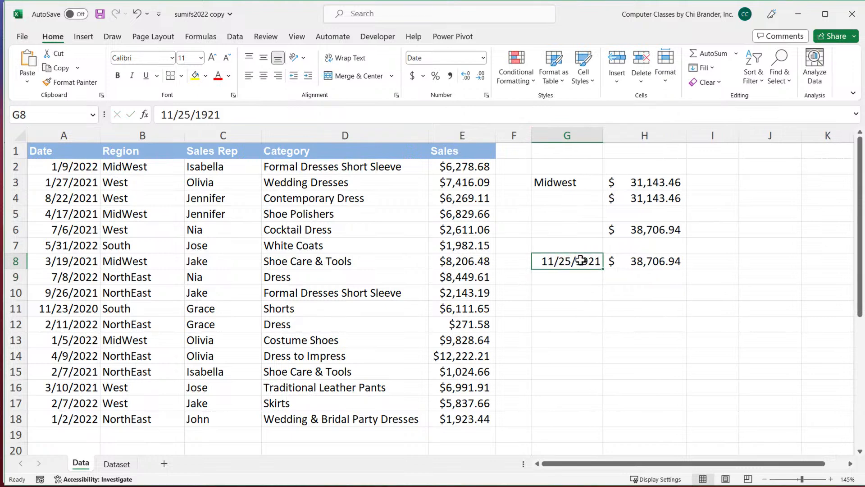
left_click(483, 58)
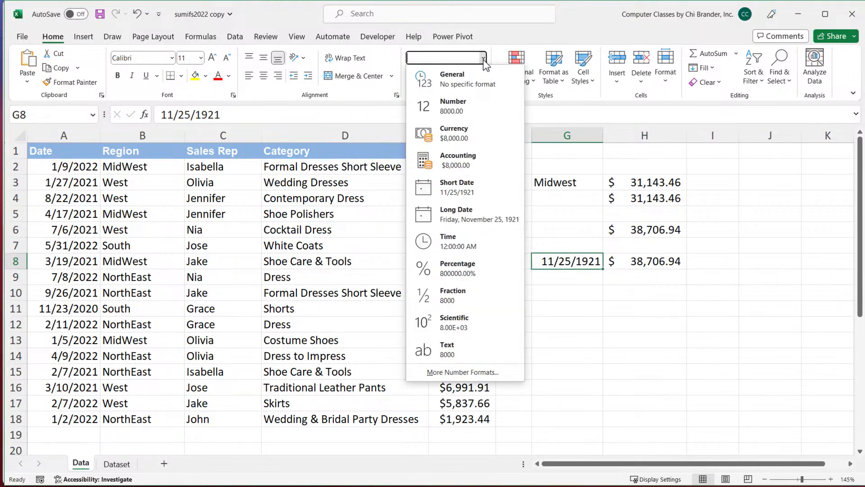
left_click(485, 132)
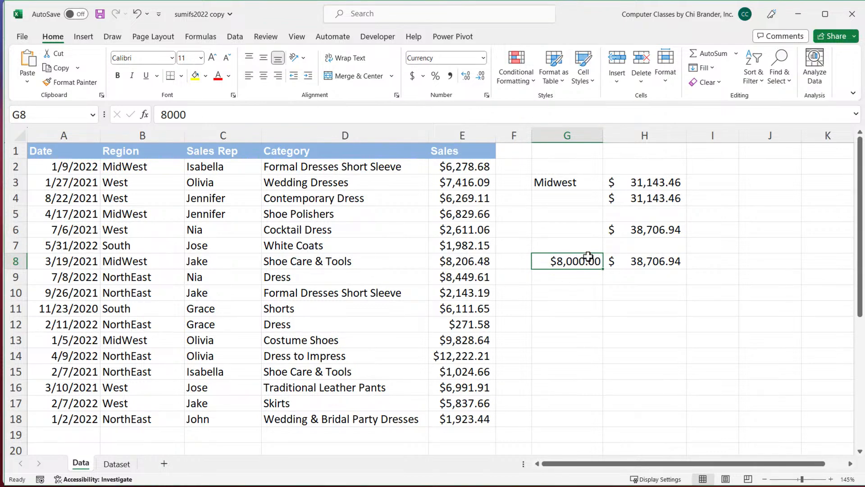
Replace the hard-coded criterion in H8's SUMIFS formula with ">"&G8, giving =SUMIFS(E2:E18,E2:E18,">"&G8)
left_click(652, 260)
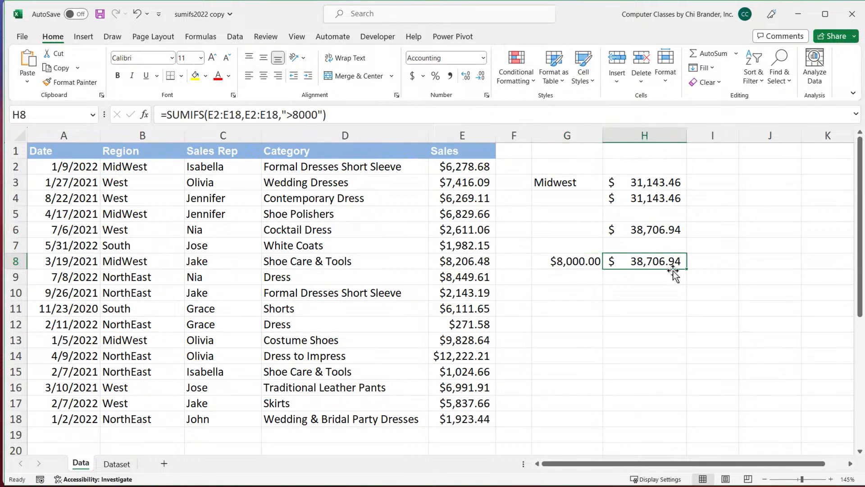
double_click(648, 263)
left_click_drag(738, 261, 761, 262)
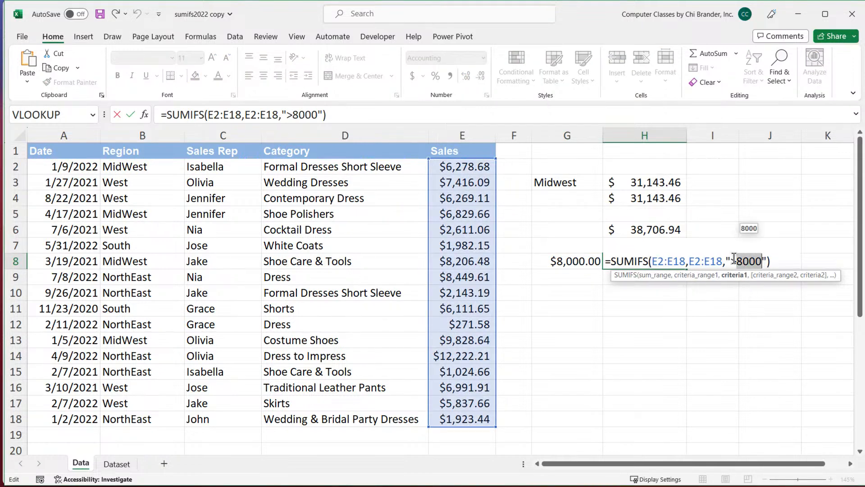
left_click_drag(727, 261, 767, 261)
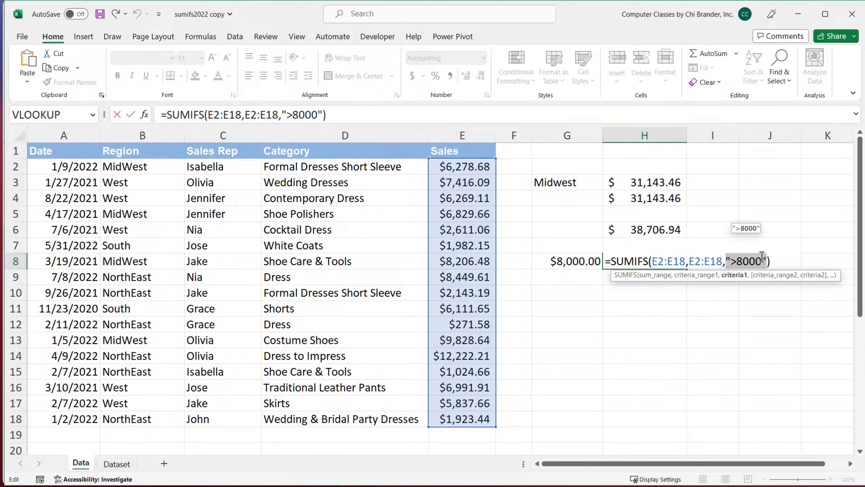
left_click(760, 260)
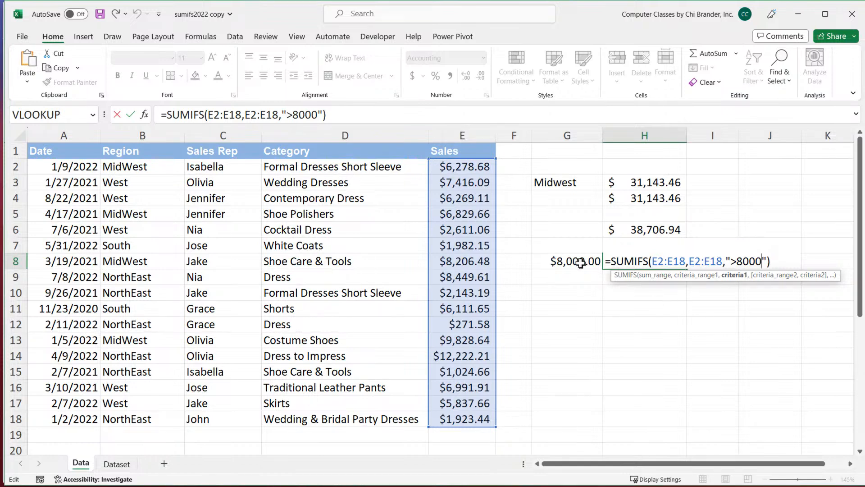
left_click(762, 261)
key("BackSpace")
key("BackSpace")
key("BackSpace")
key("BackSpace")
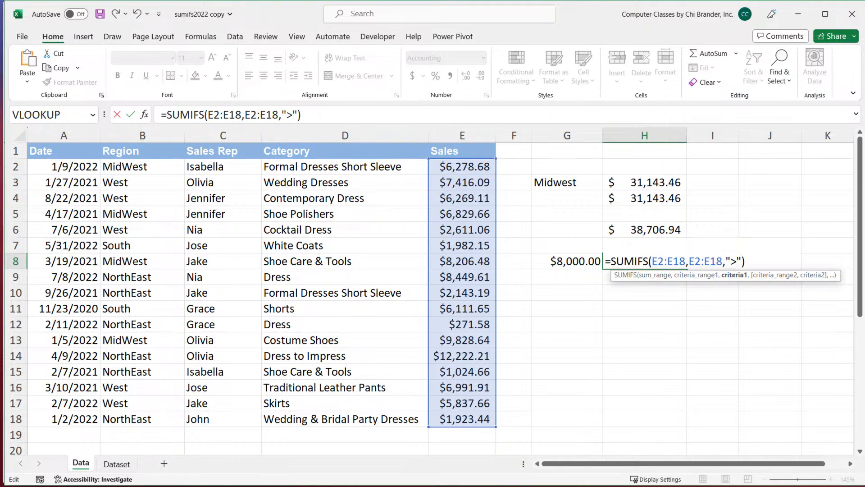
type("&")
left_click(571, 260)
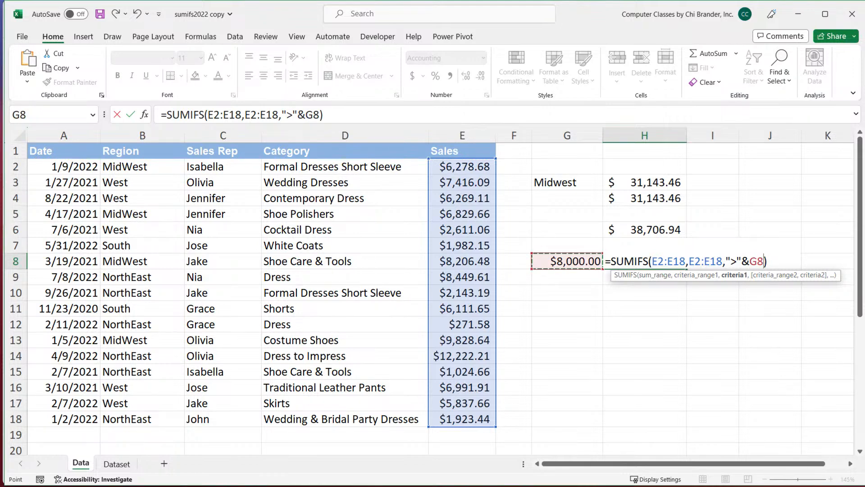
key("Return")
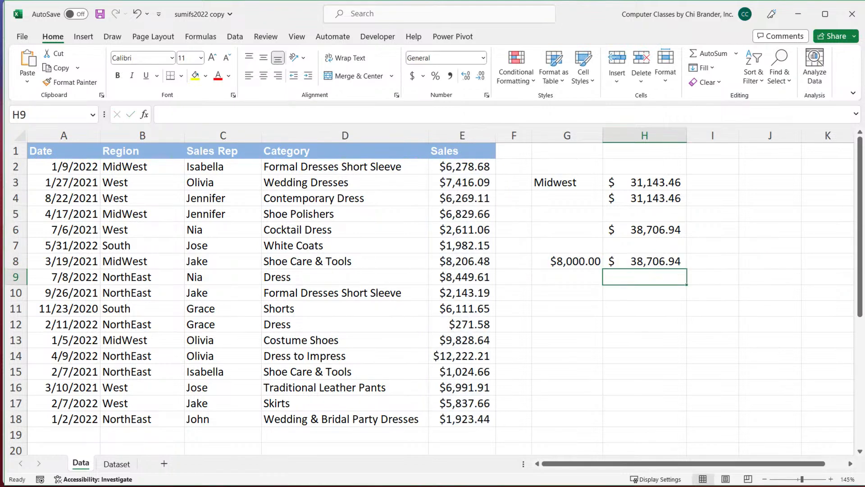
Change the criterion operator in H8's SUMIFS formula to greater than or equal to, ">="&G8
double_click(661, 263)
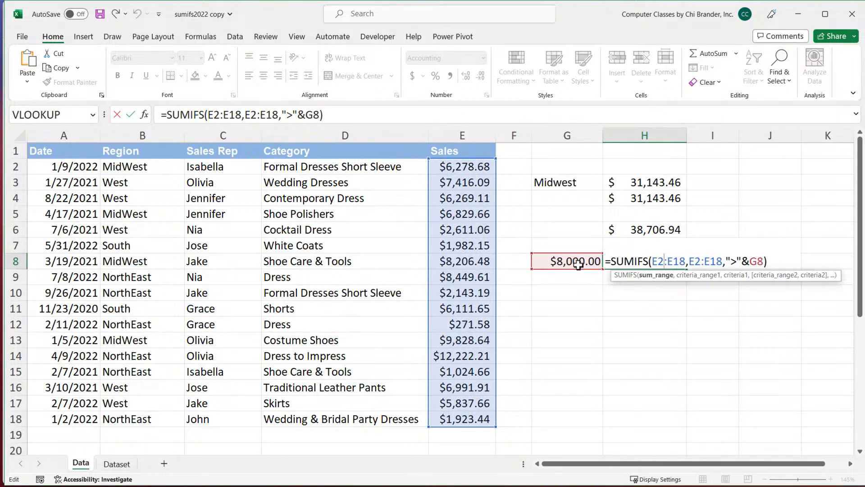
left_click(739, 261)
type("=")
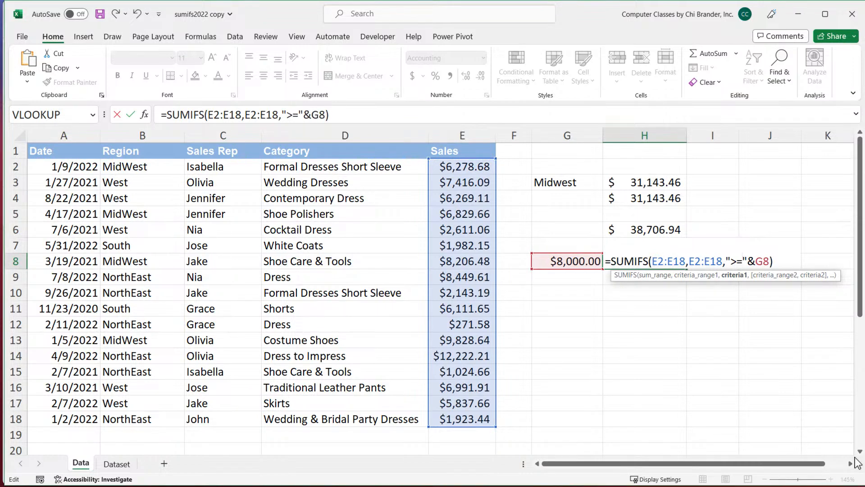
key("End")
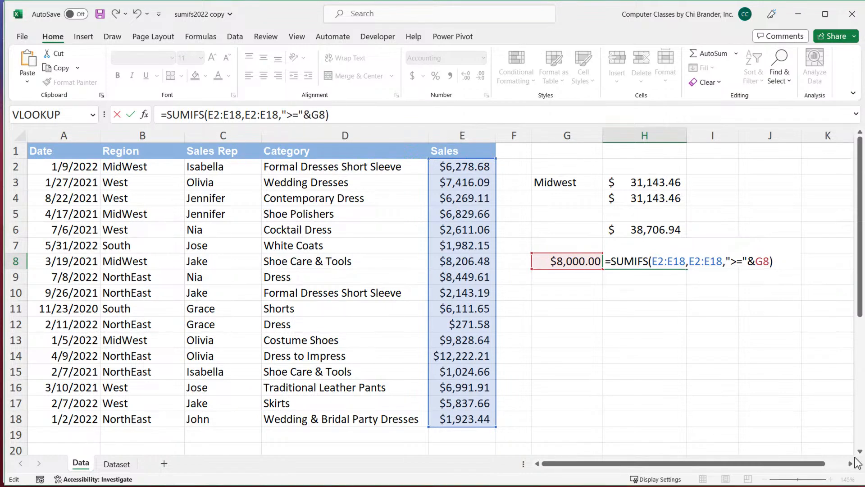
key("Return")
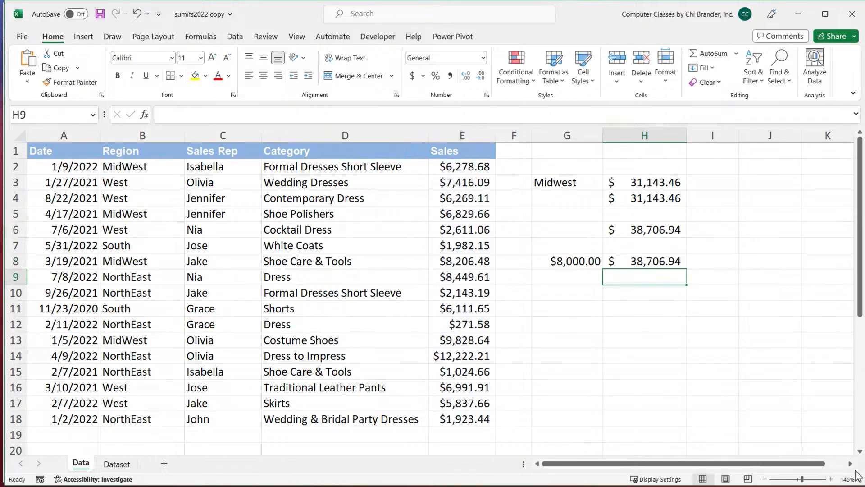
Set the criterion value in G8 to 6000 and check the SUMIFS result in H8
left_click(568, 265)
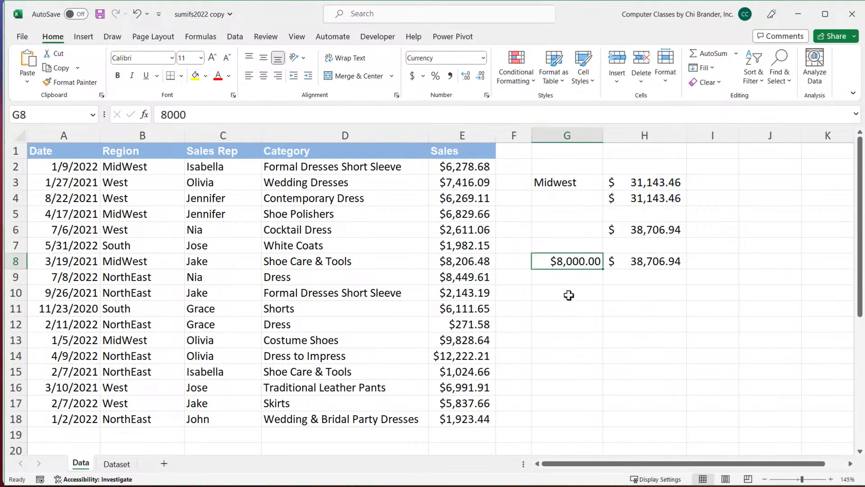
type("6000")
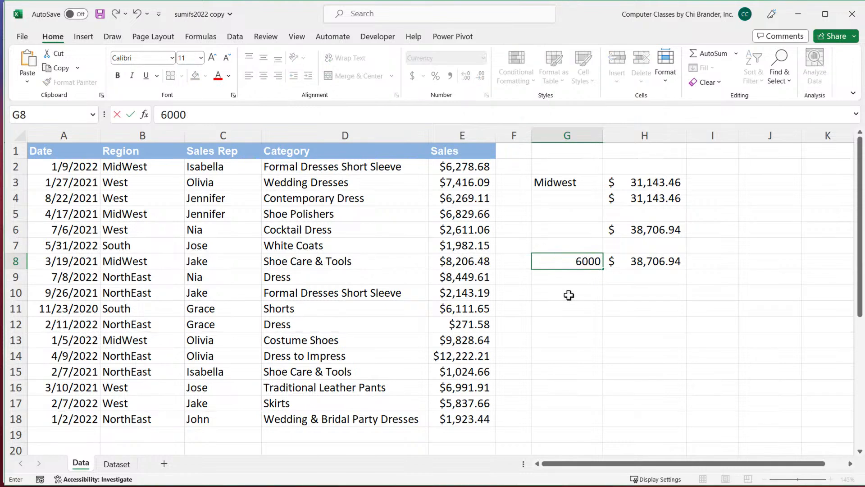
key("Return")
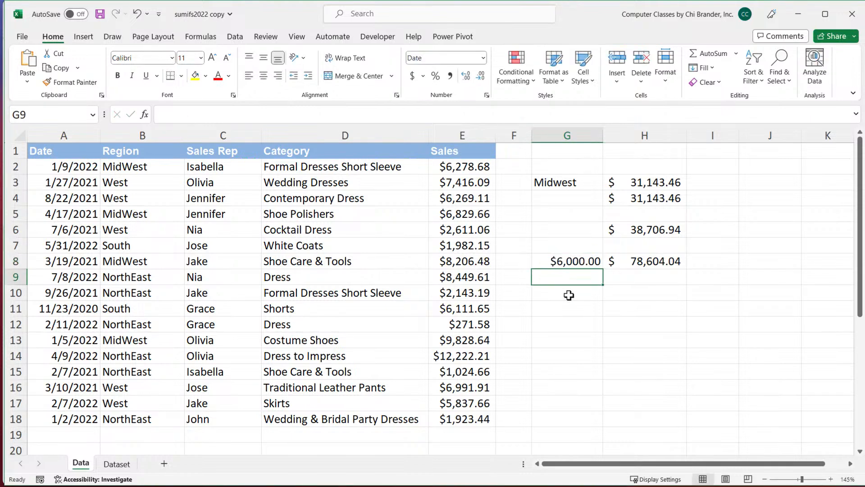
left_click(655, 264)
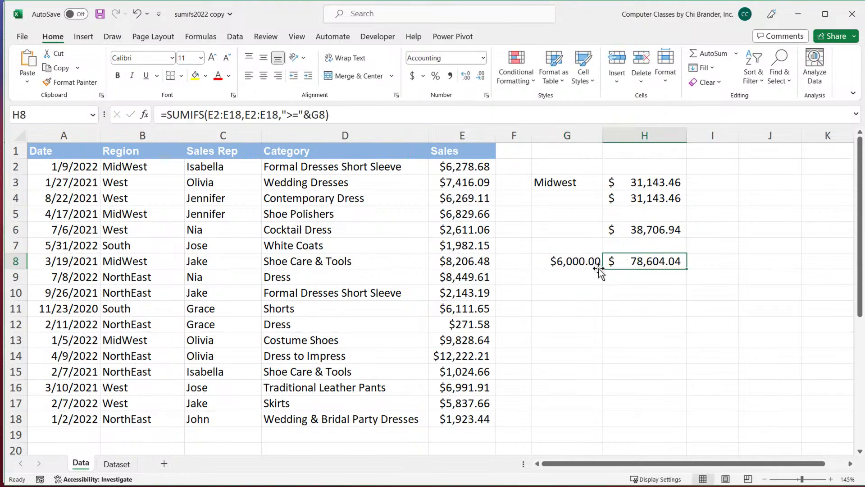
Bold the sales values of at least 6000 in column E: E2:E5, E8:E9, E11, E13:E14 and E16
left_click_drag(476, 167, 464, 403)
left_click_drag(459, 168, 474, 273)
key("ctrl+b")
key("ctrl+b")
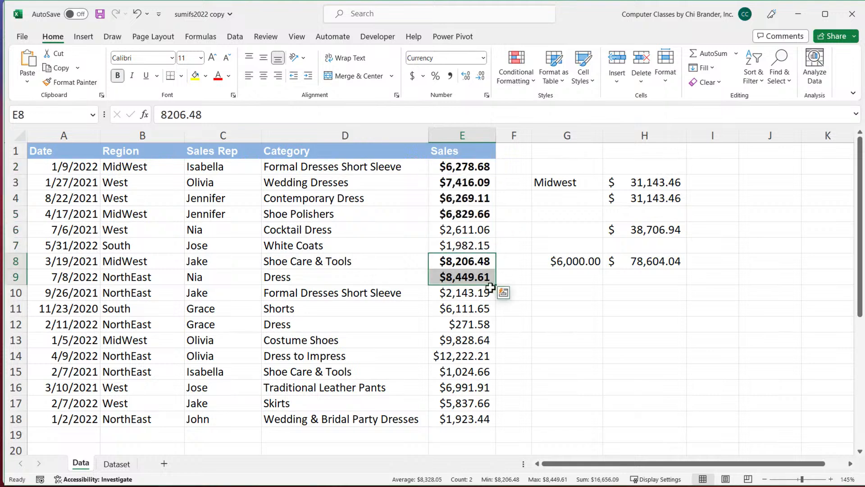
left_click(469, 306)
key("ctrl+b")
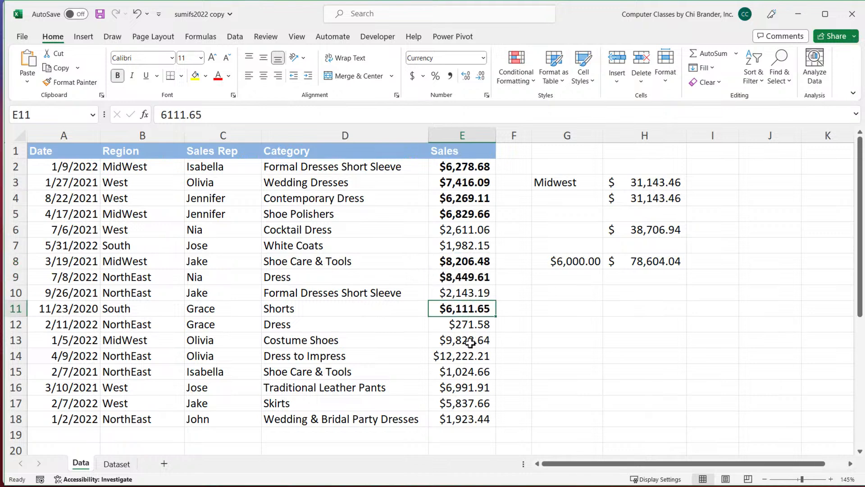
left_click_drag(470, 343, 465, 355)
key("ctrl+b")
left_click(468, 387)
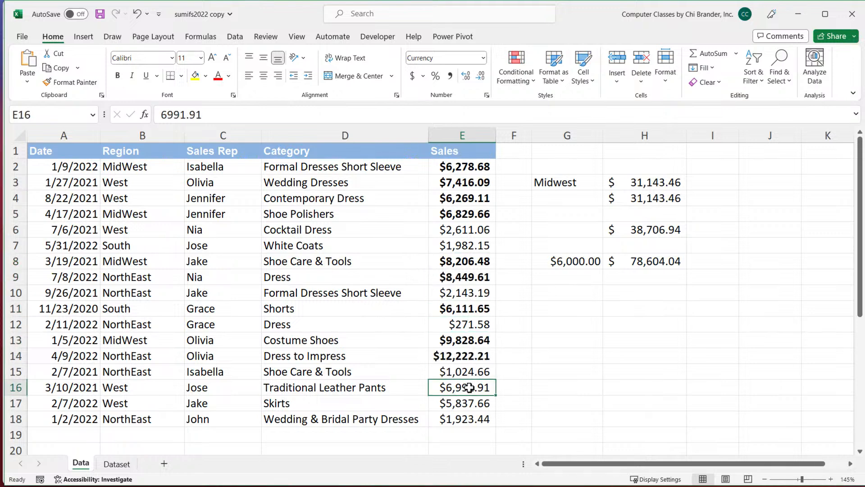
key("ctrl+b")
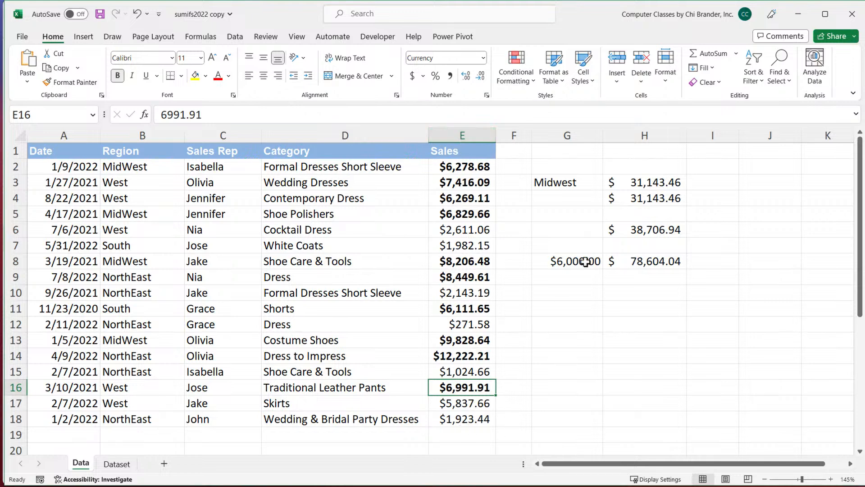
Open the SUMIFS formula in H8 for editing, with the cursor after its closing parenthesis
double_click(634, 261)
left_click(774, 261)
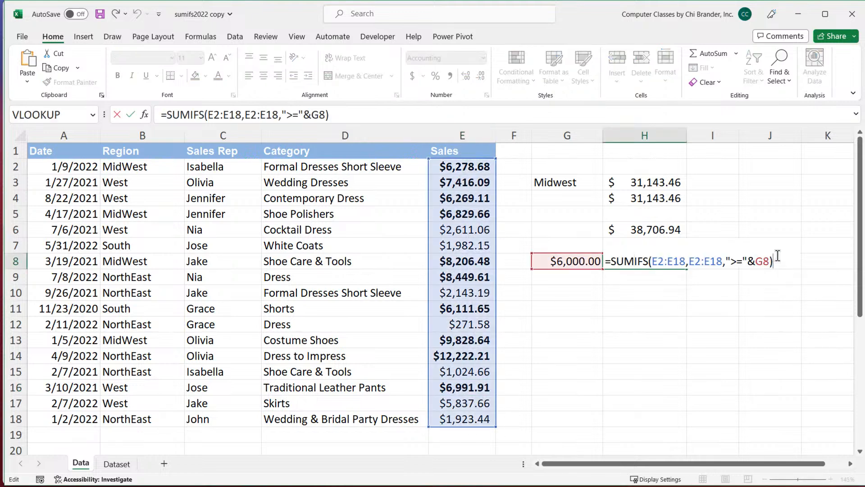